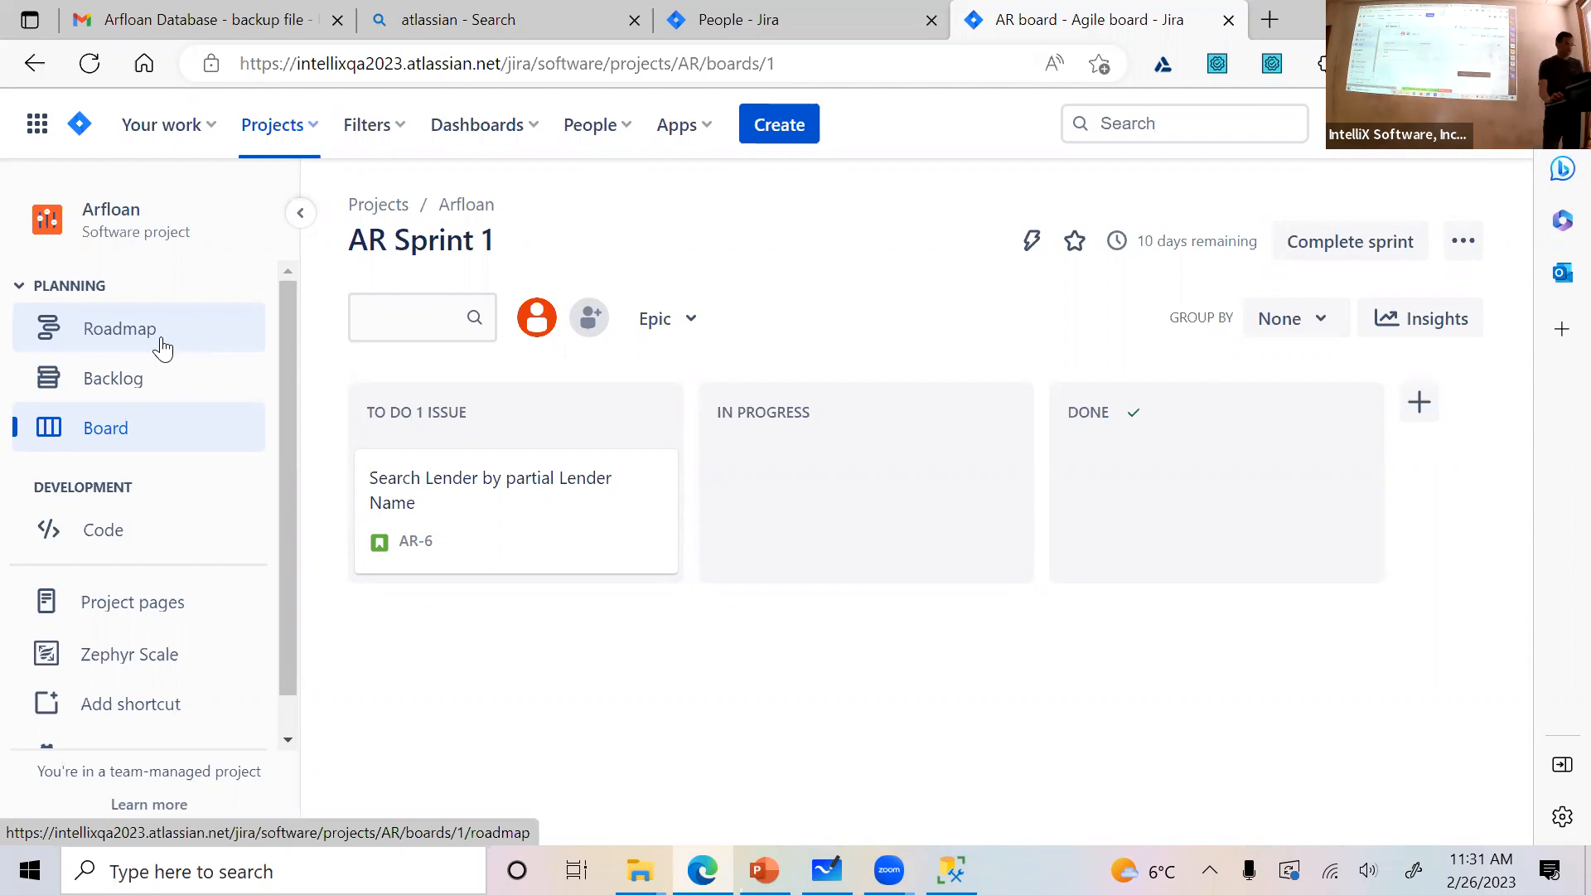
View the Arfloan project's roadmap and open its backlog
left_click(114, 340)
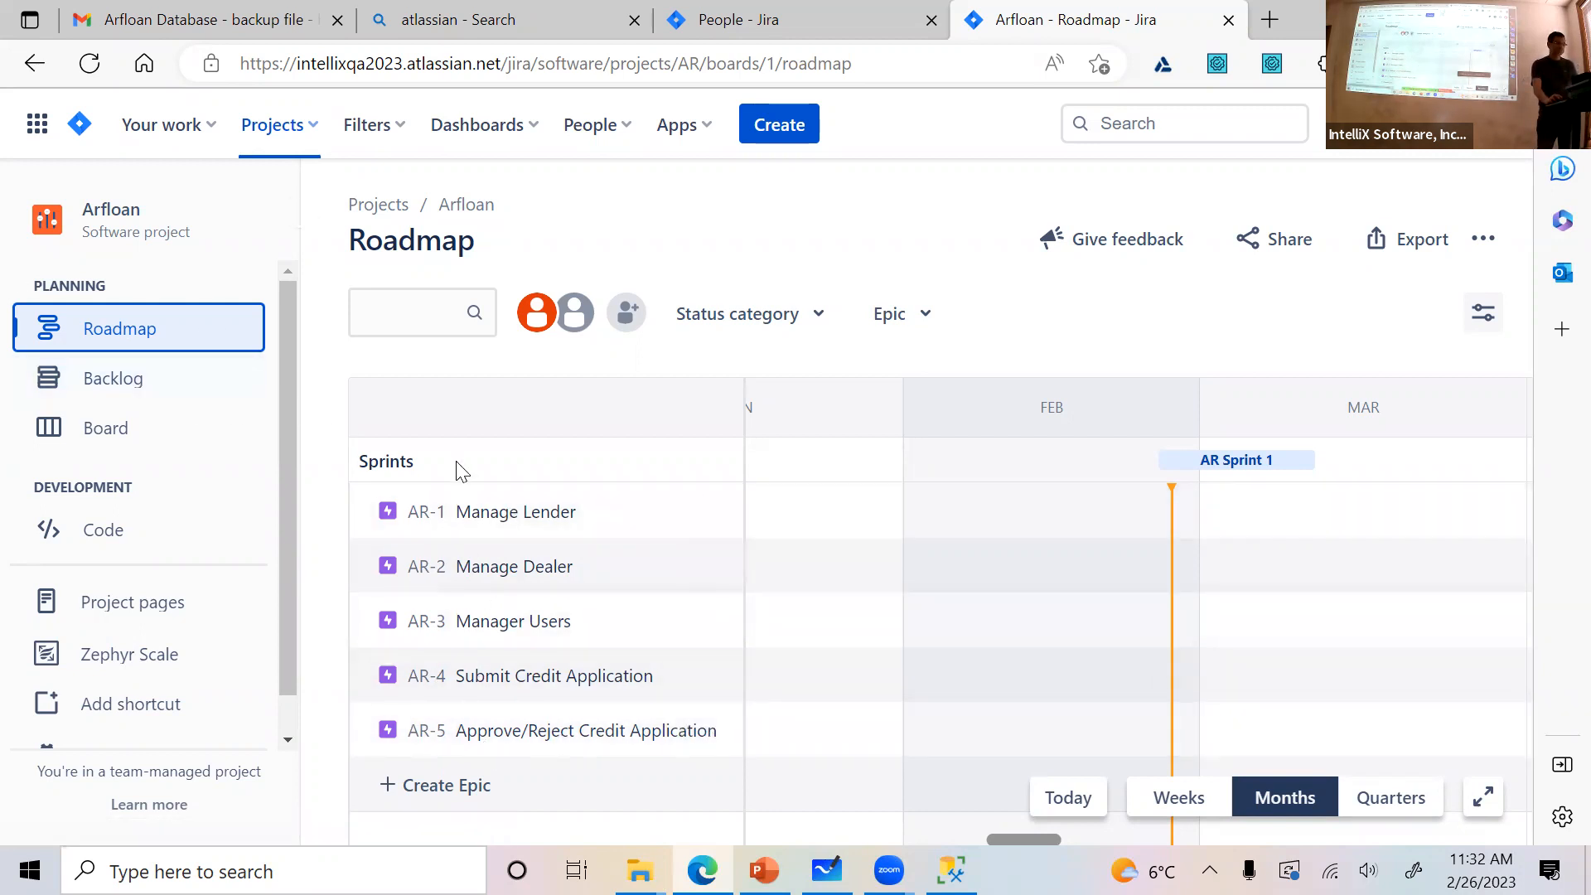
left_click(160, 388)
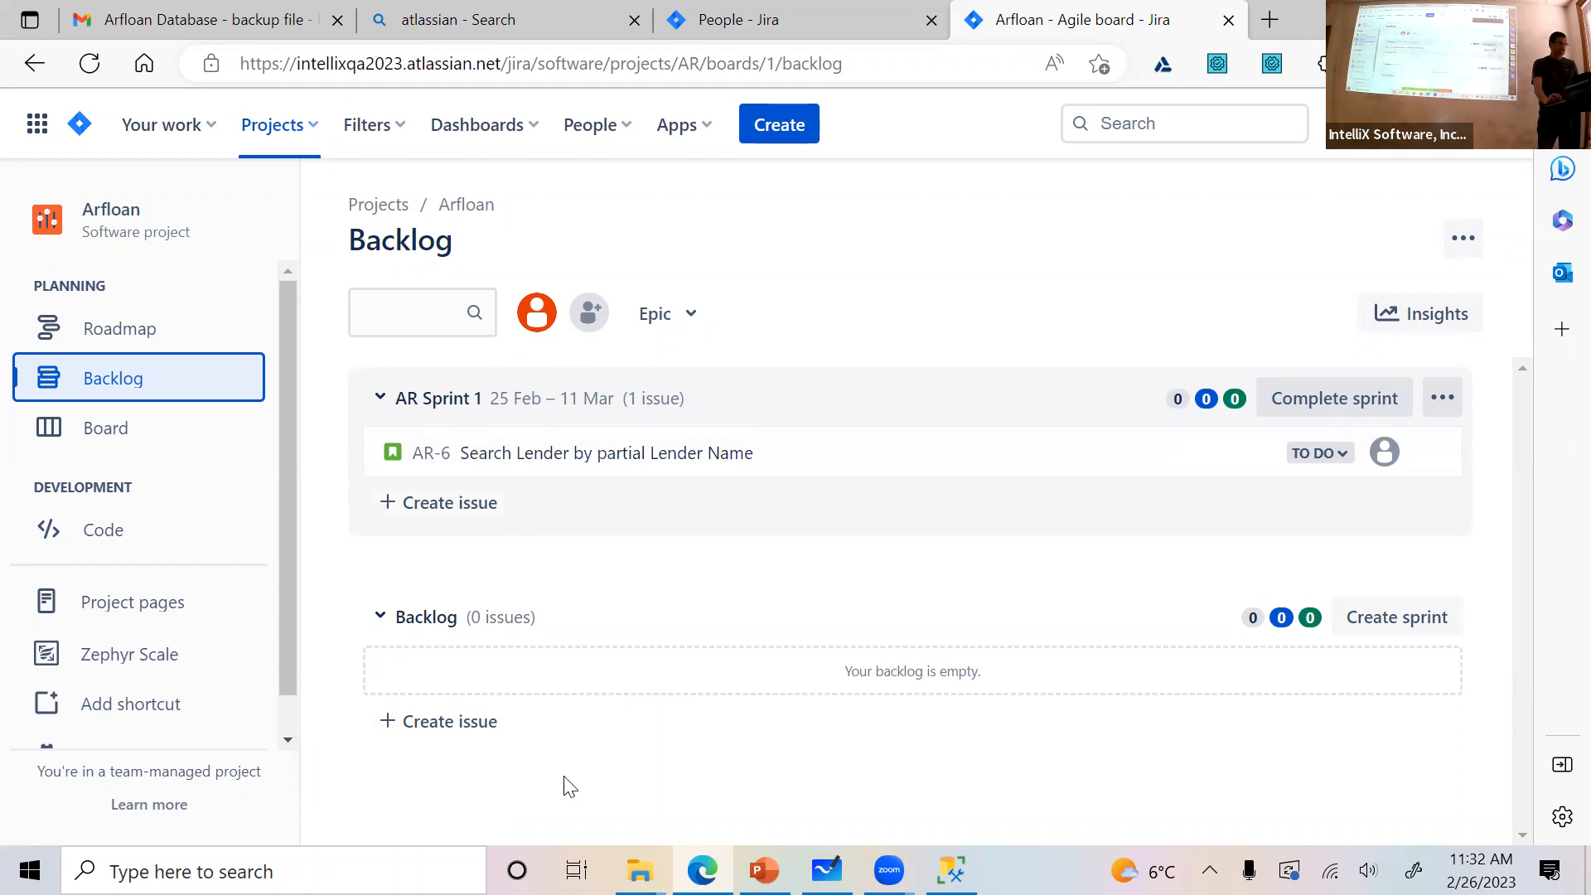
left_click(435, 738)
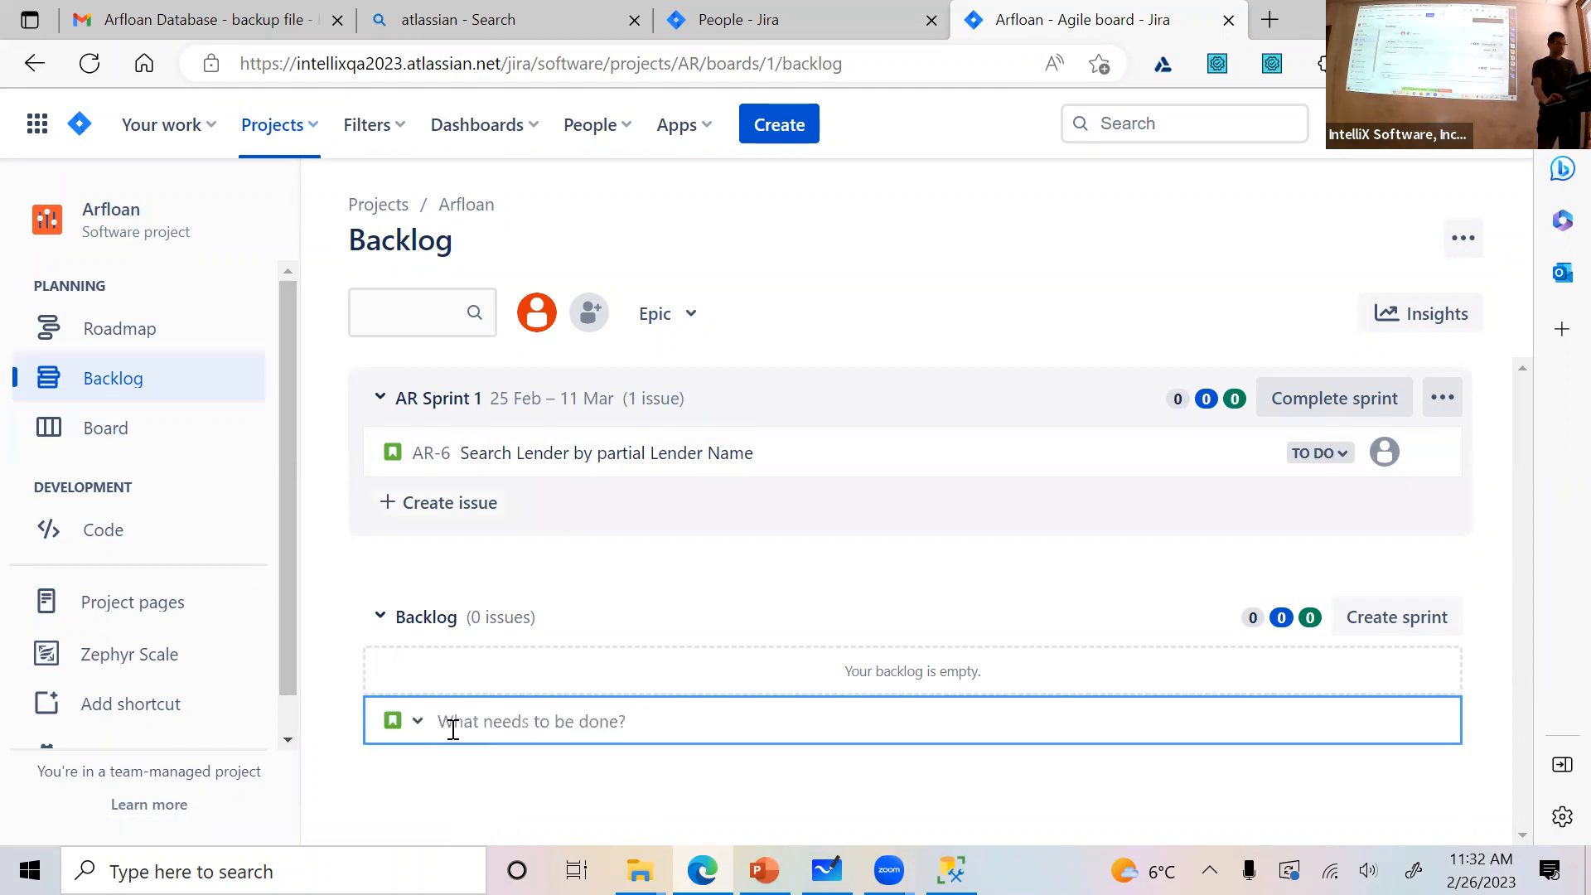
left_click(412, 721)
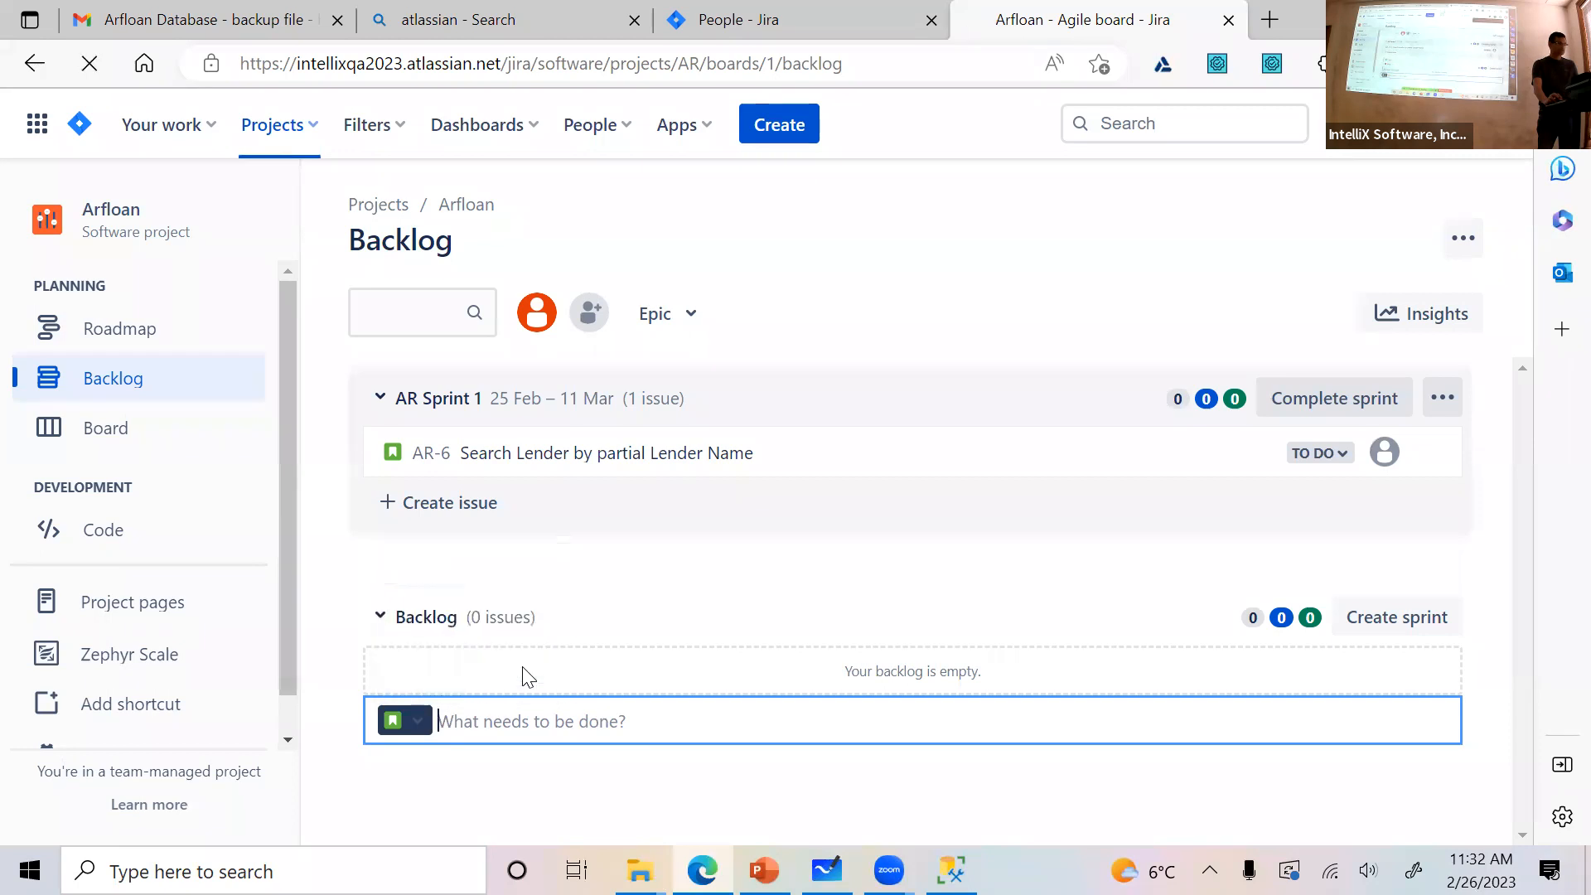
left_click(525, 668)
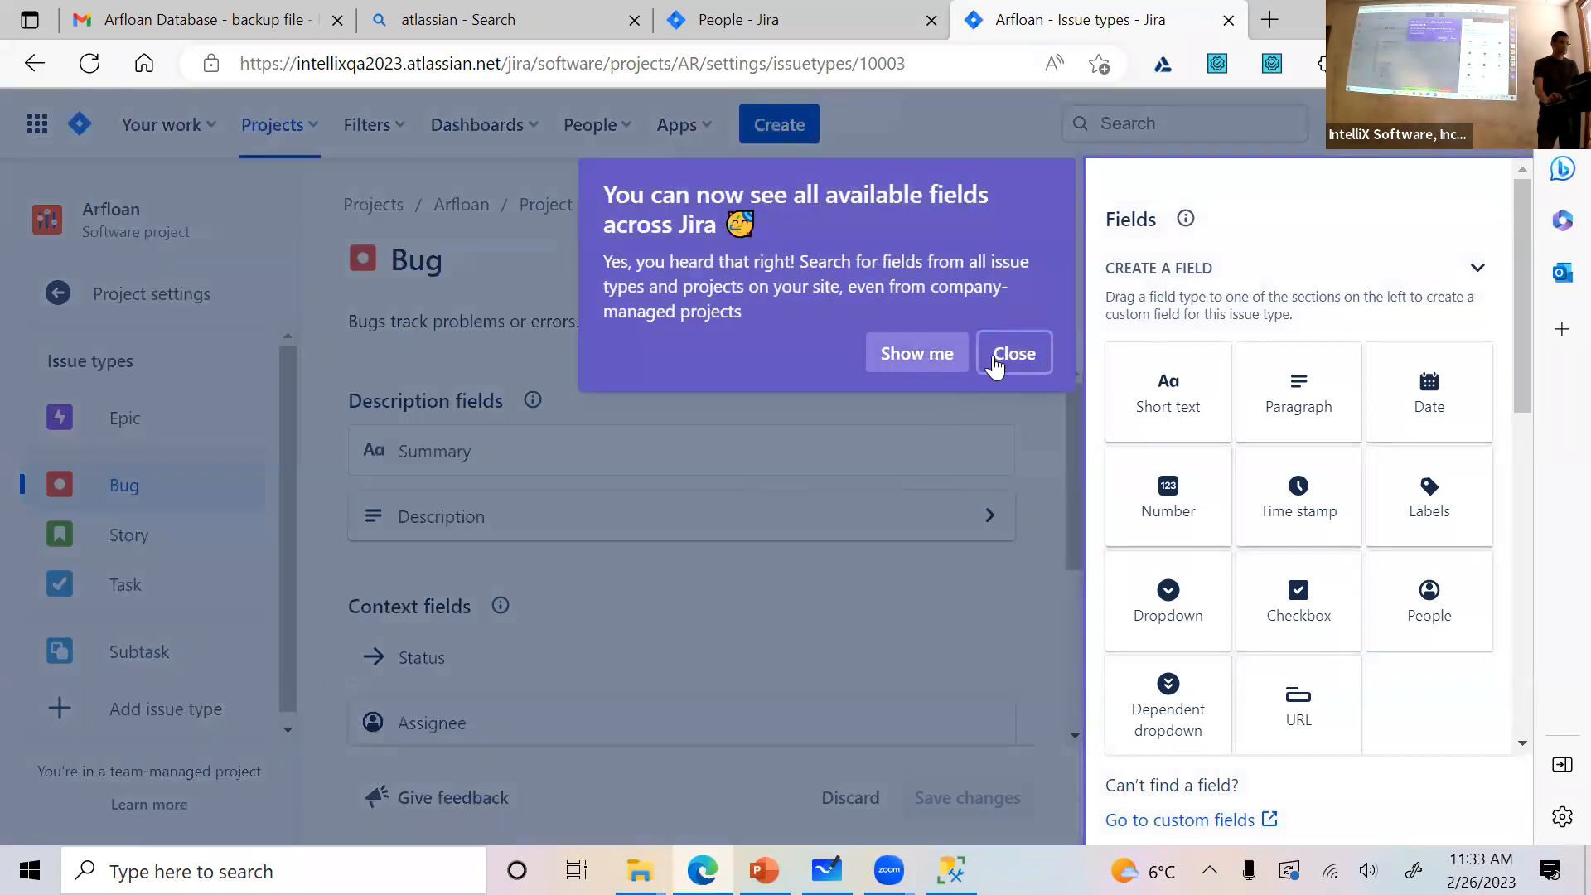
left_click(915, 354)
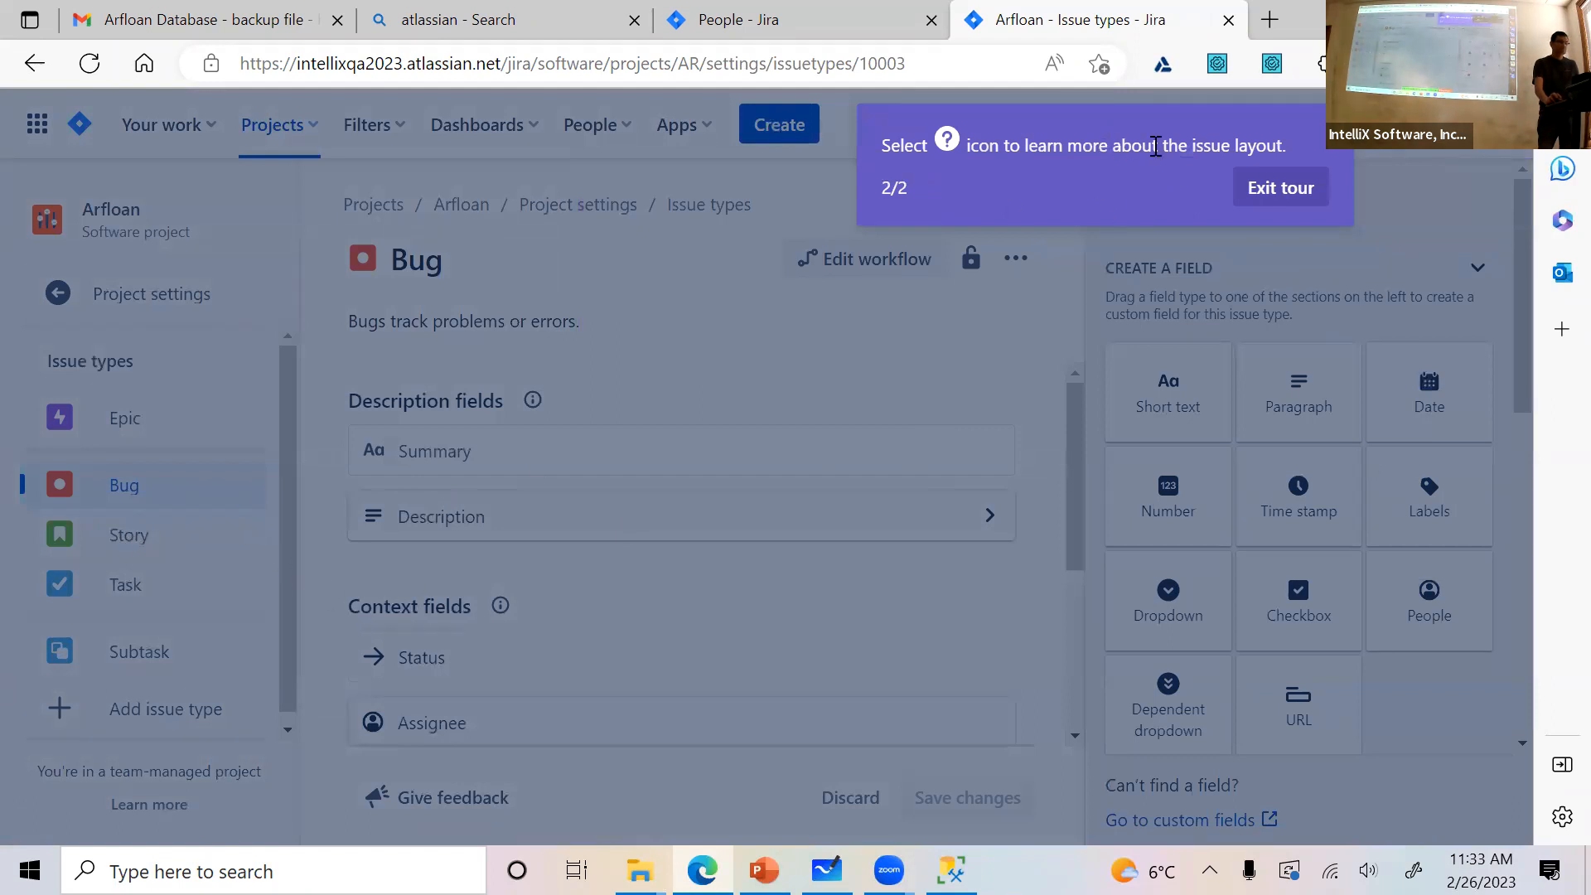
left_click(1262, 189)
left_click(157, 547)
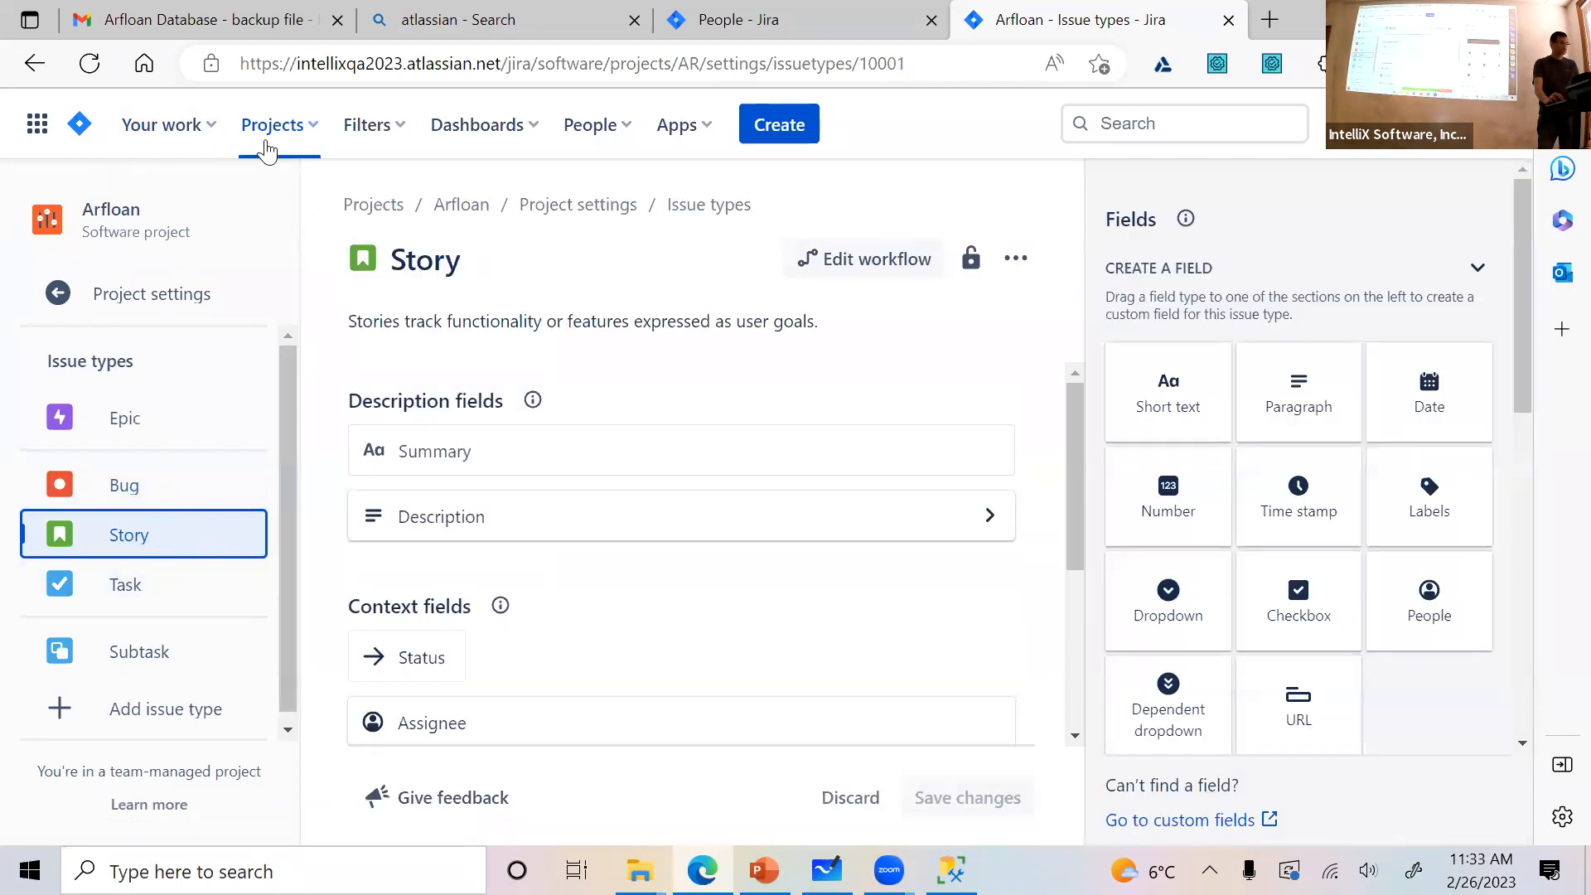
left_click(145, 139)
left_click(37, 125)
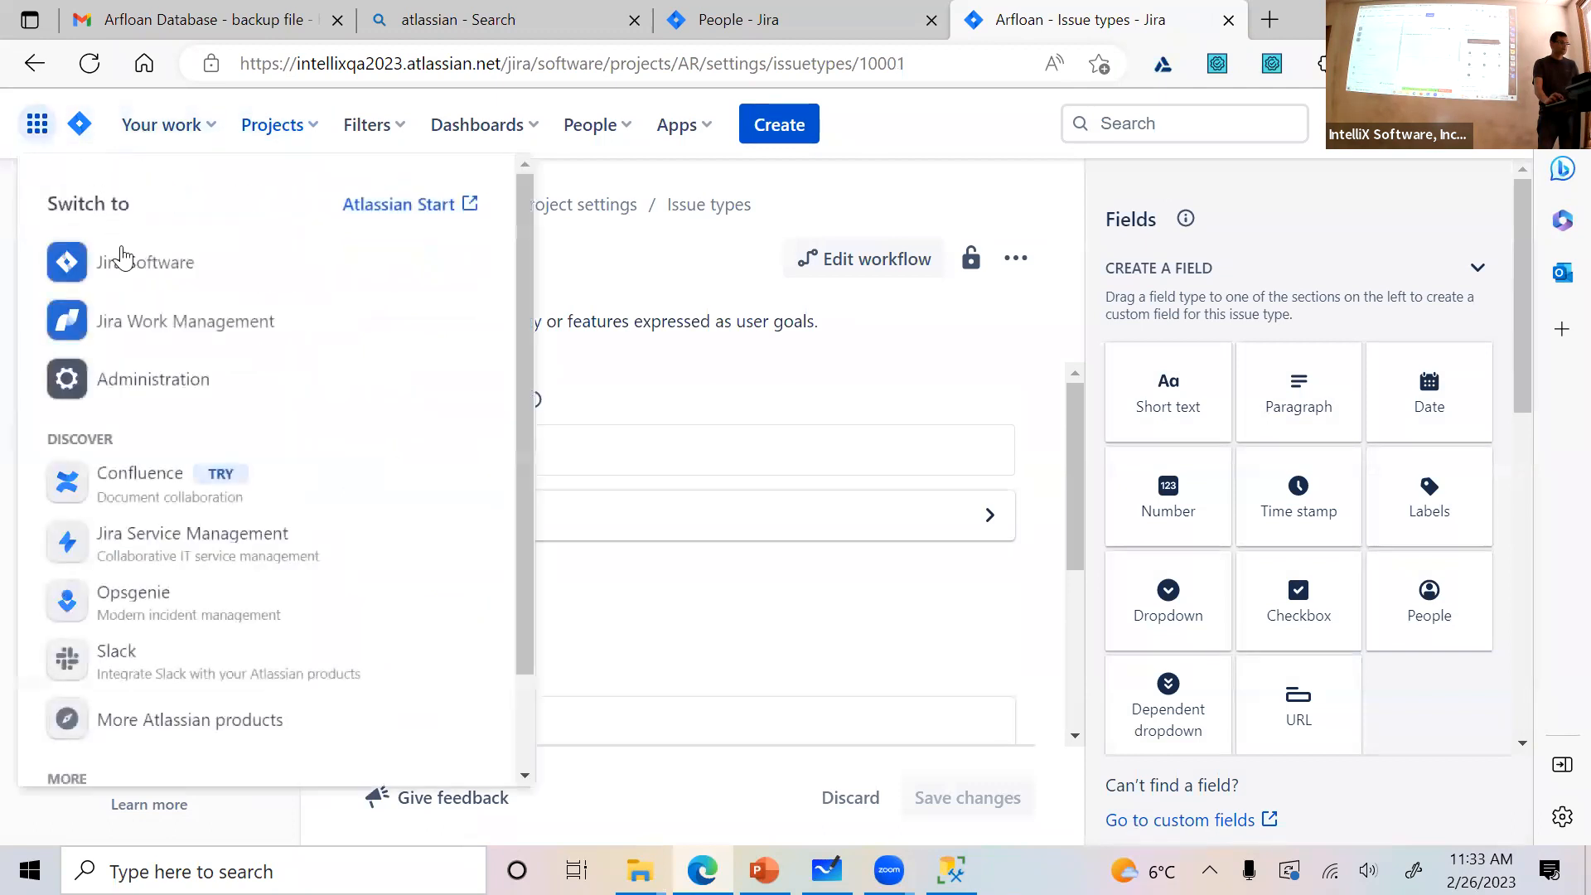
left_click(290, 135)
left_click(266, 231)
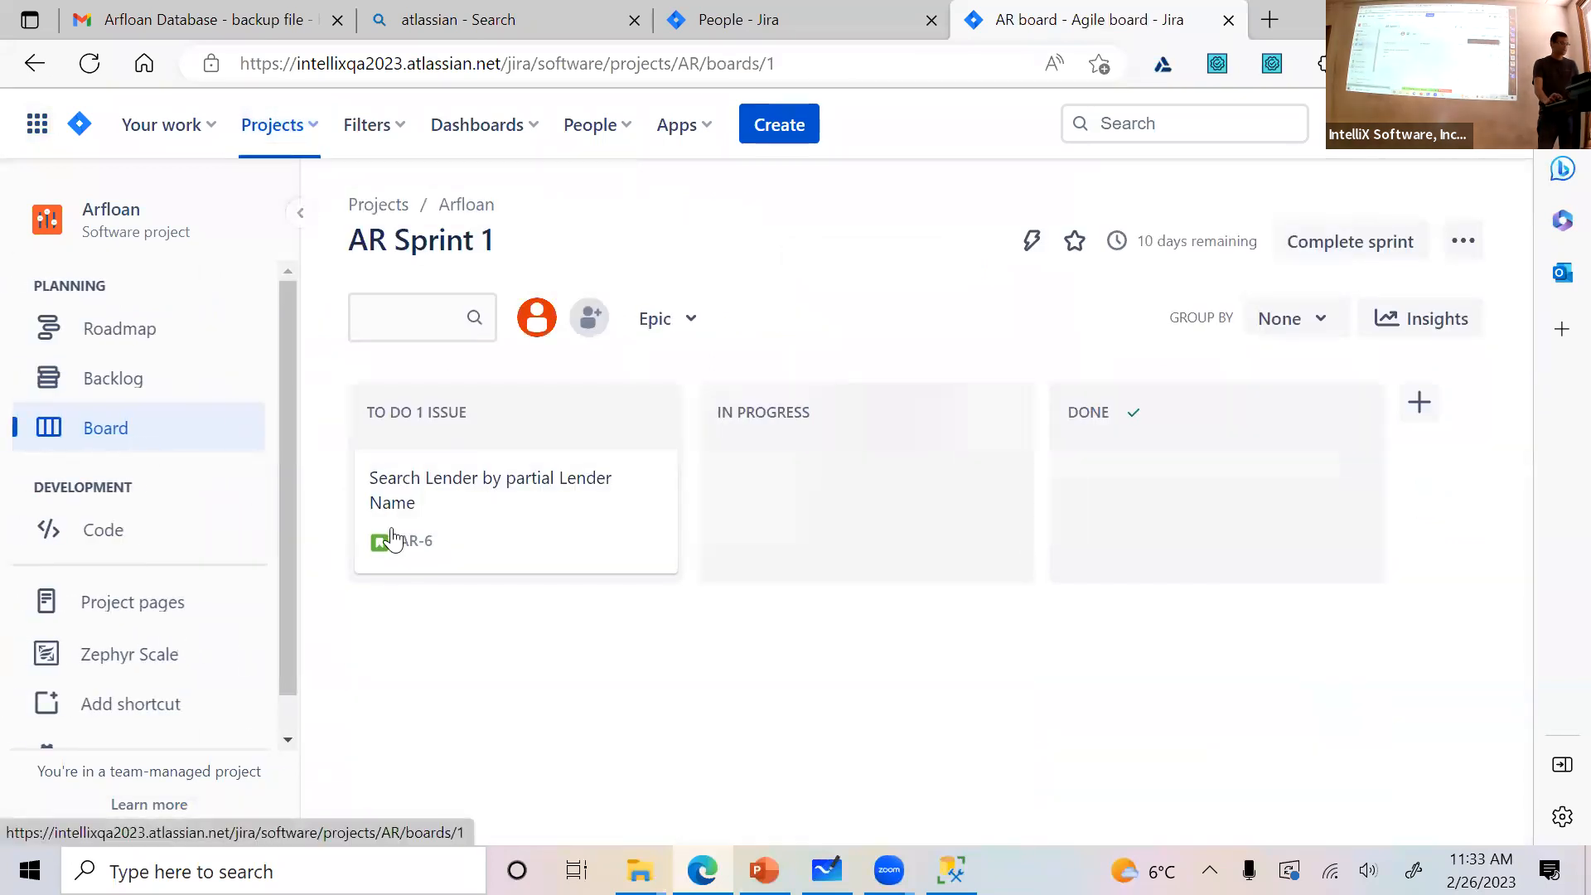
left_click(680, 323)
left_click(528, 663)
left_click(161, 397)
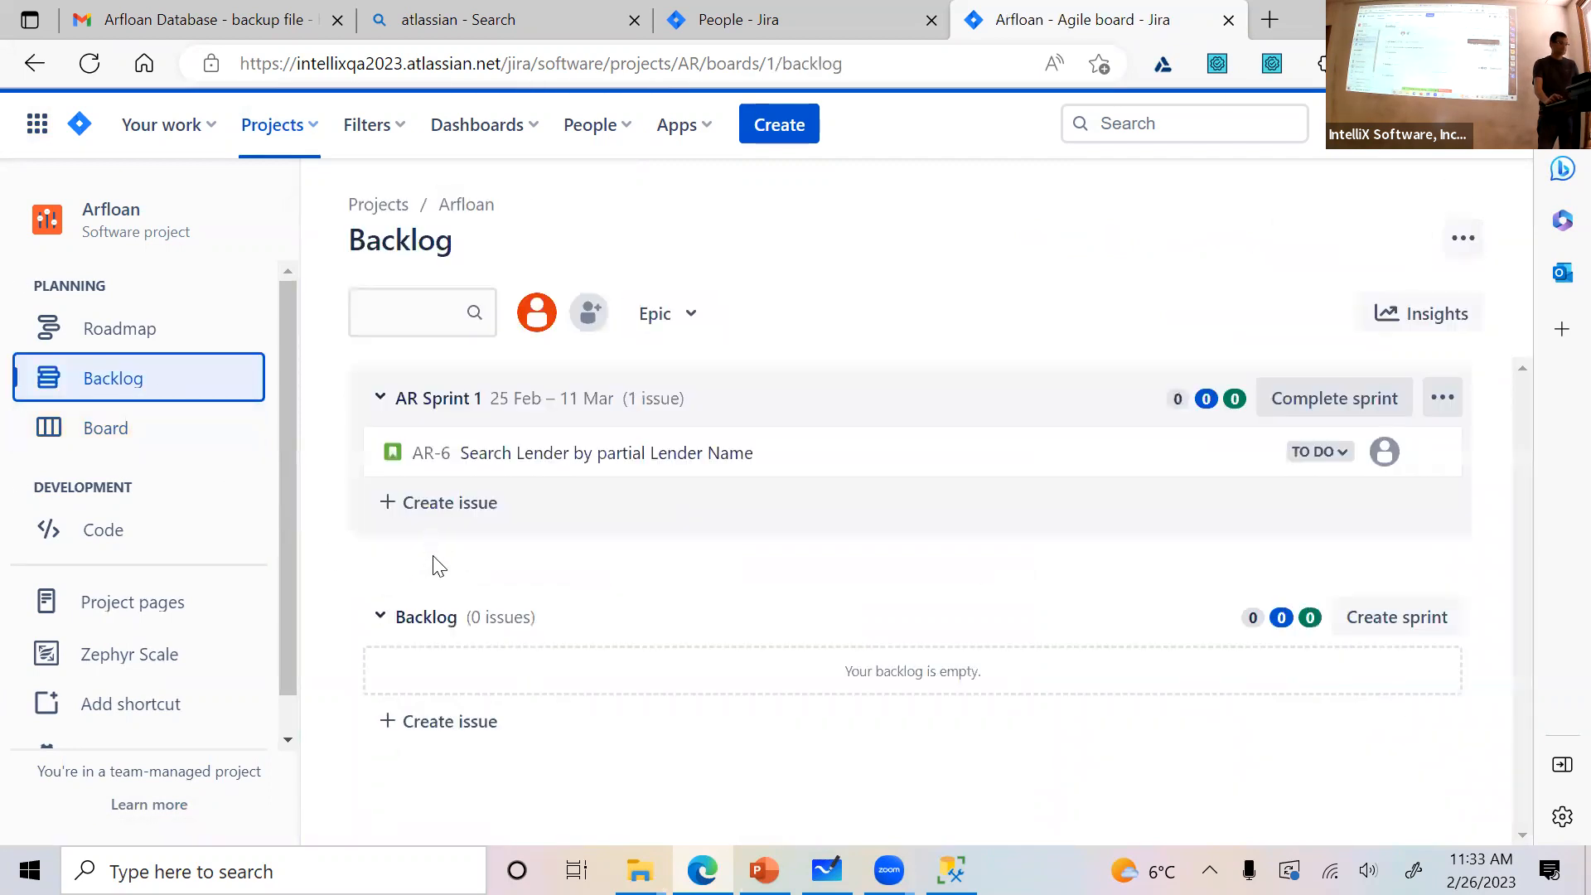
Check which issue types are offered for a new issue in AR Sprint 1, without creating one
left_click(425, 503)
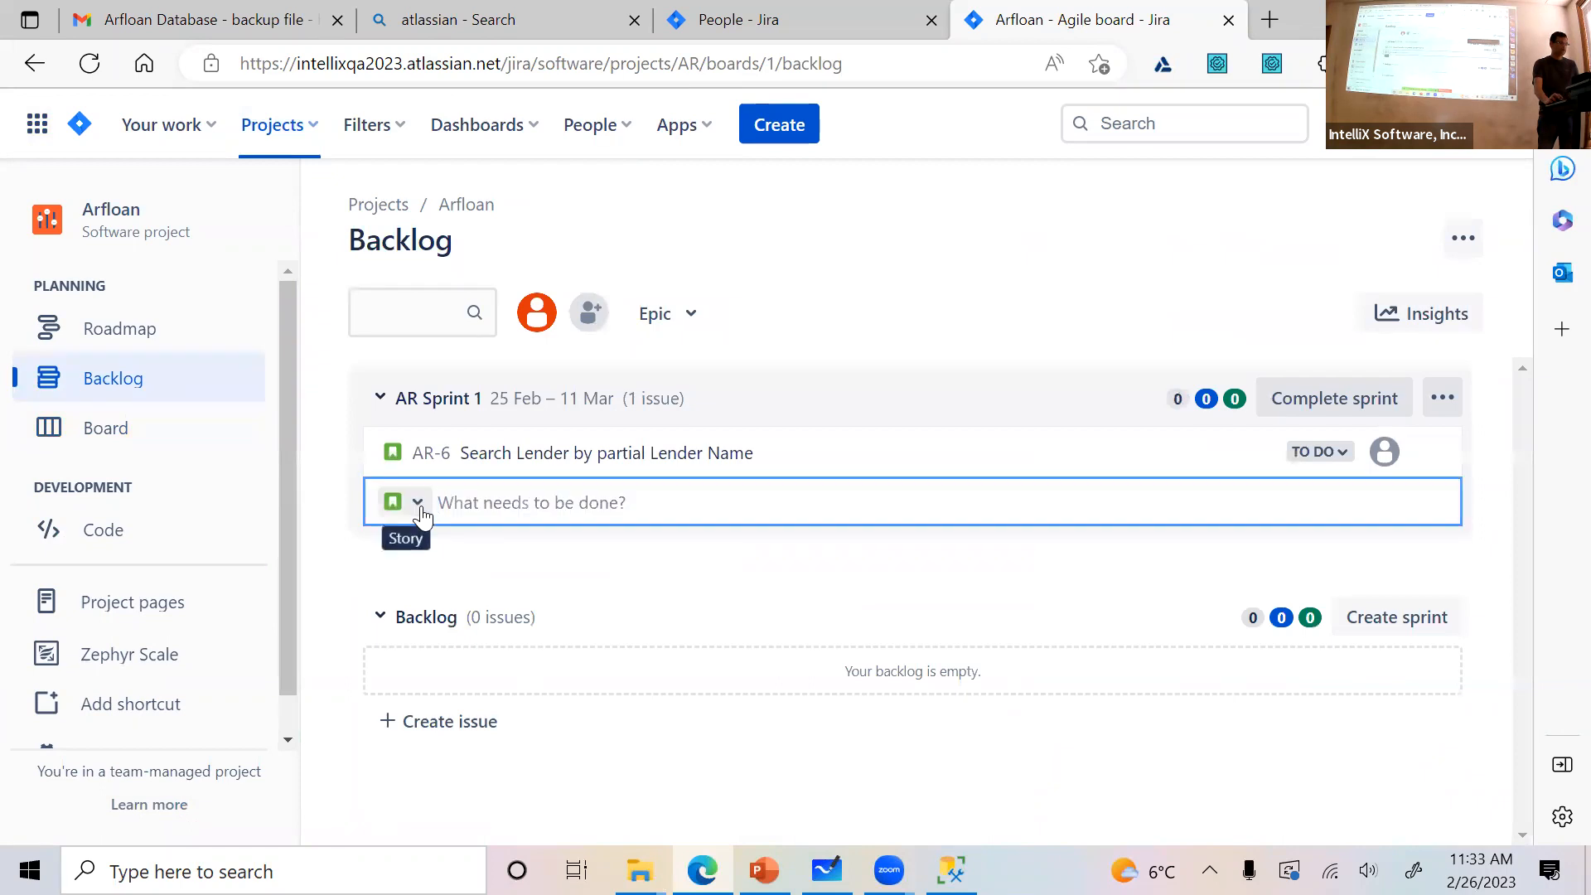
left_click(420, 509)
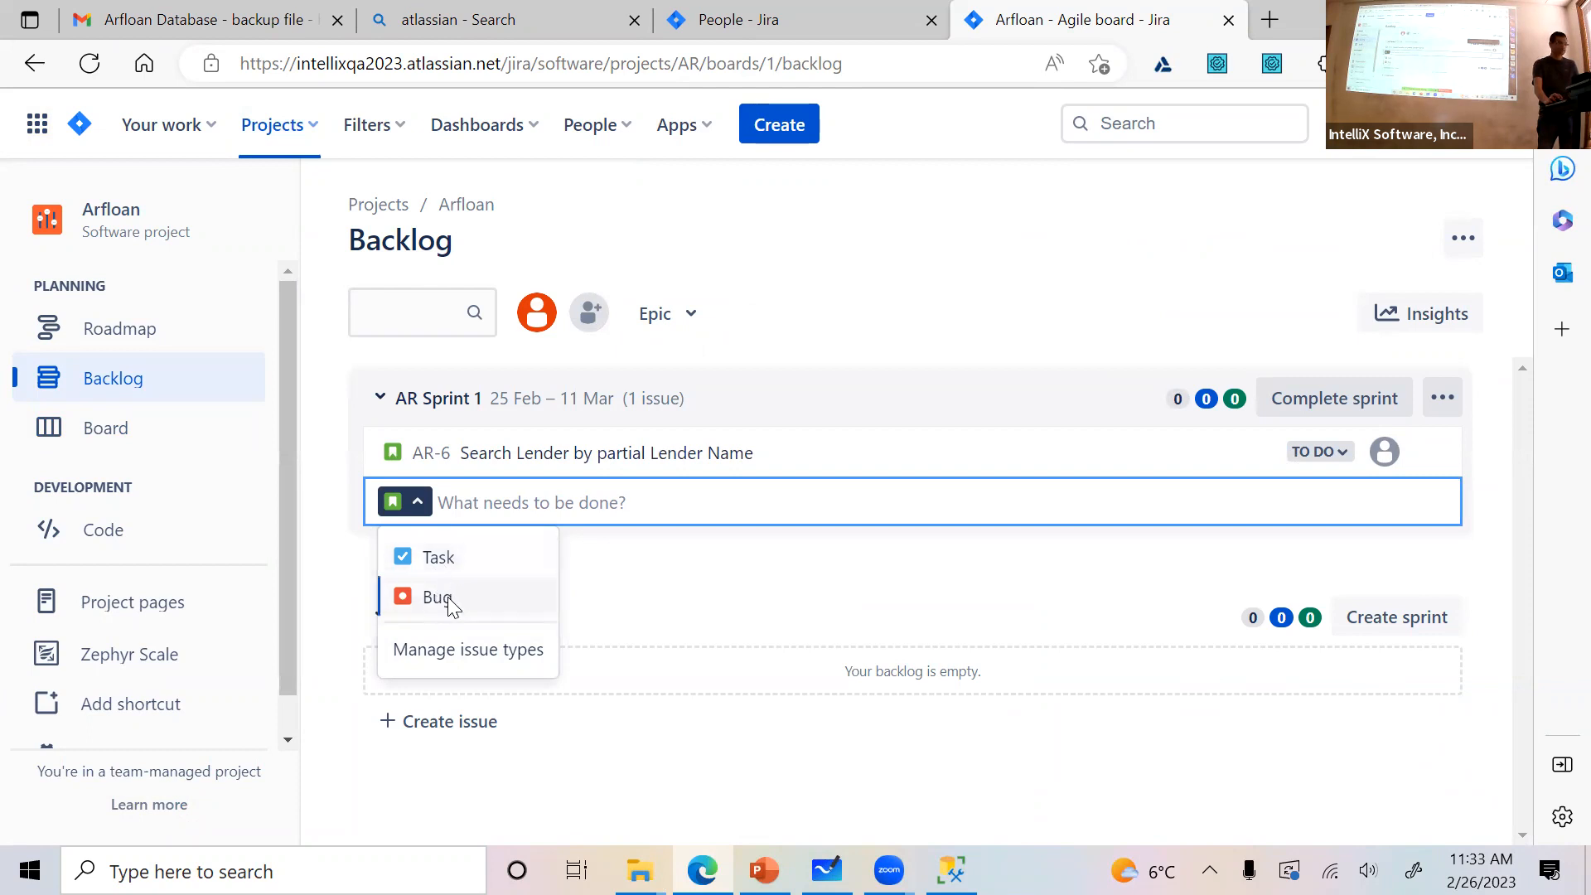
left_click(685, 583)
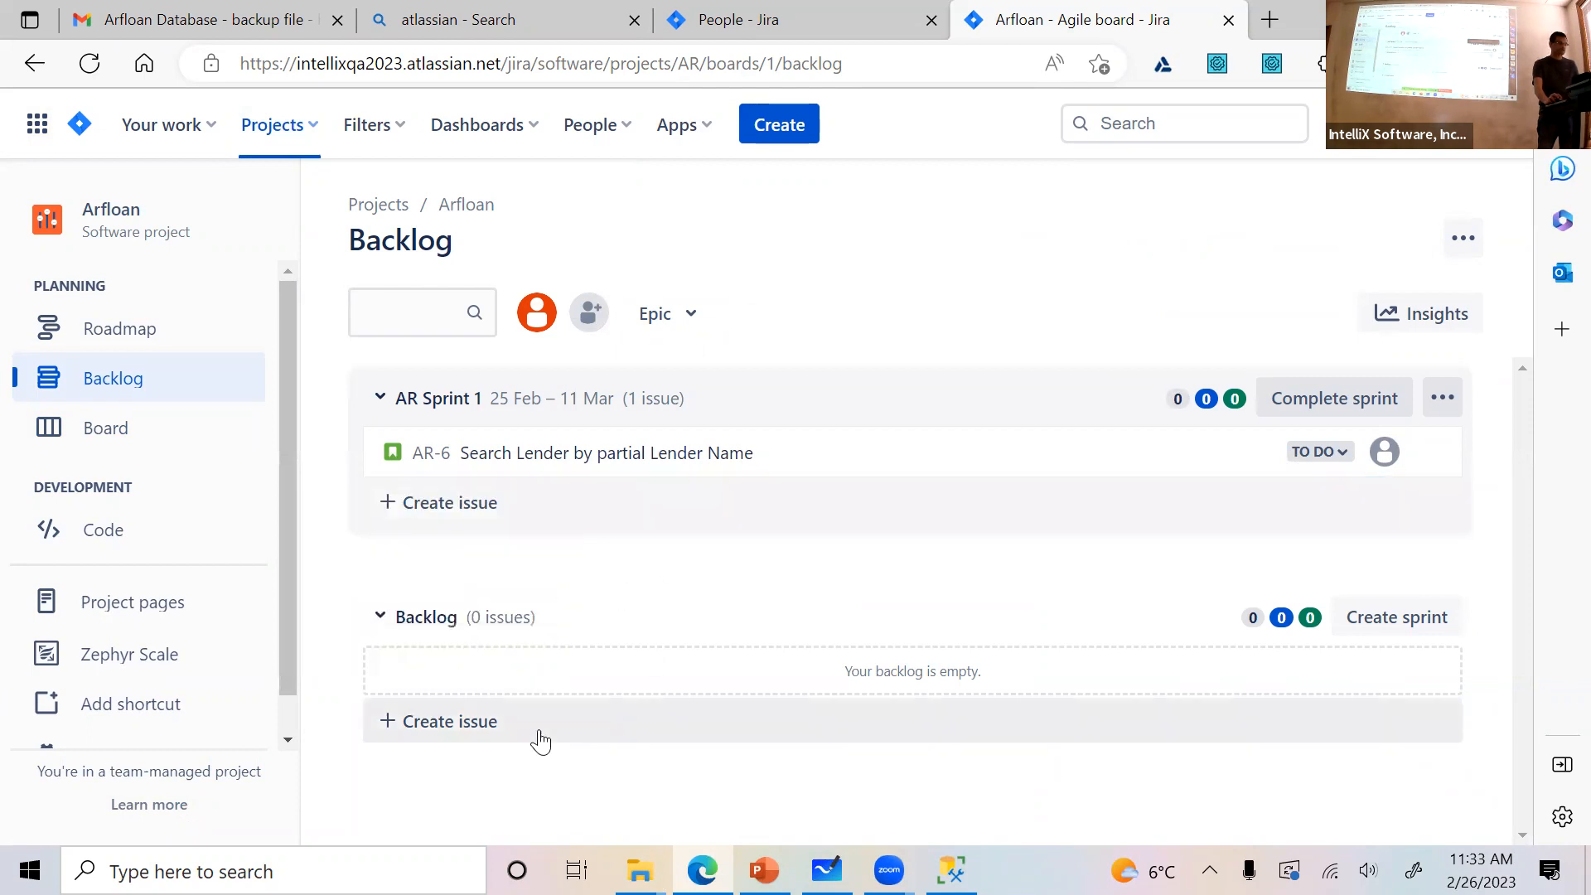
Create a backlog story titled "Calculate Monthly Loan Payment based on a predefined calculation (3% of loan amount)"
left_click(419, 742)
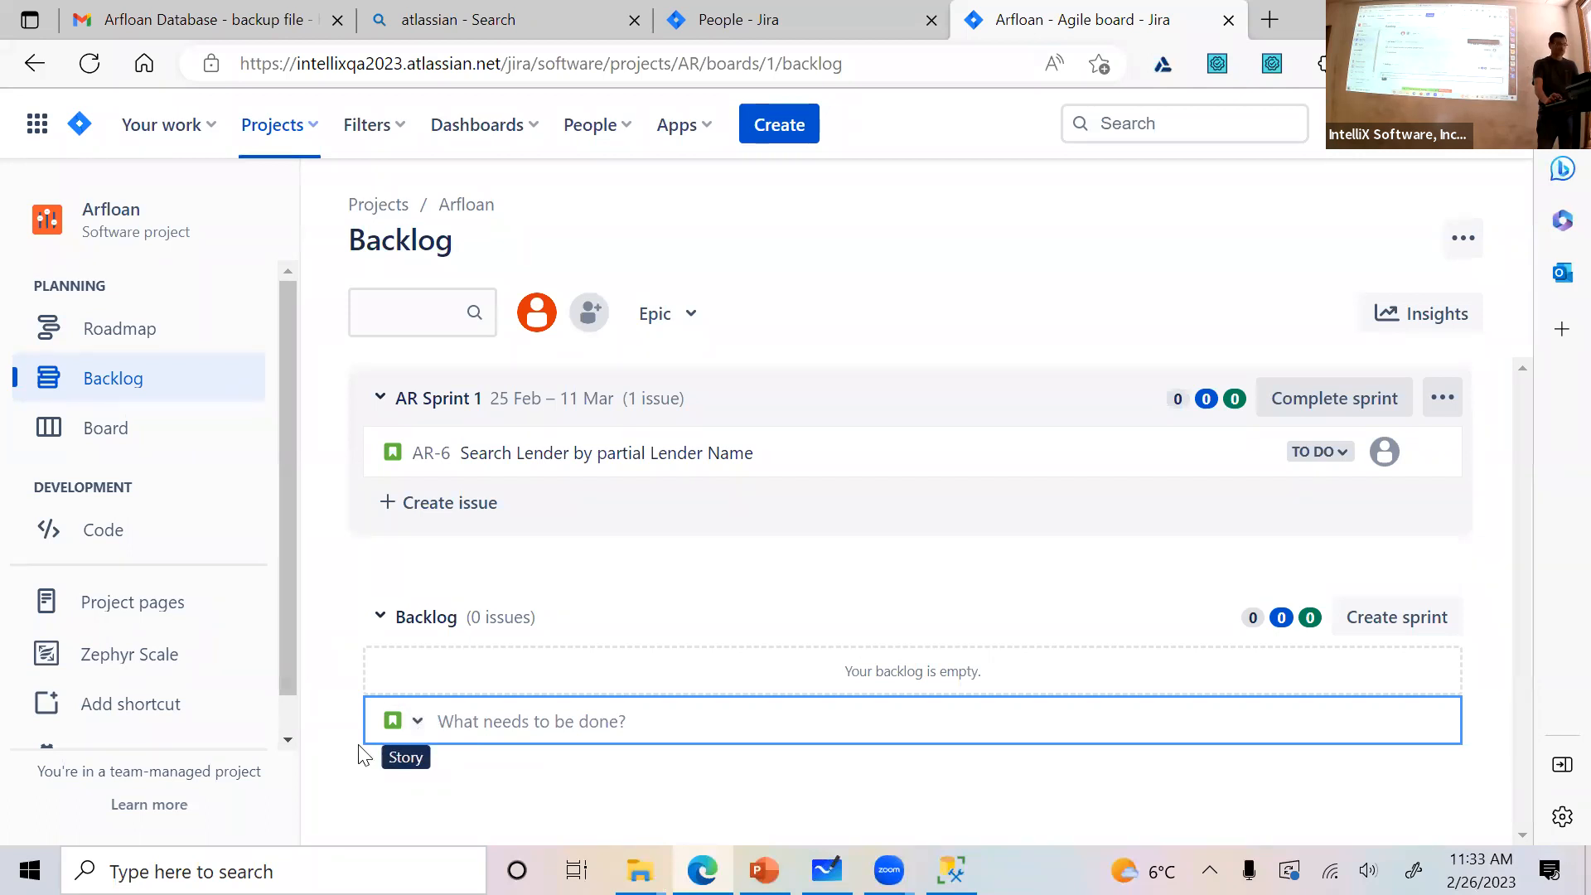
left_click(418, 723)
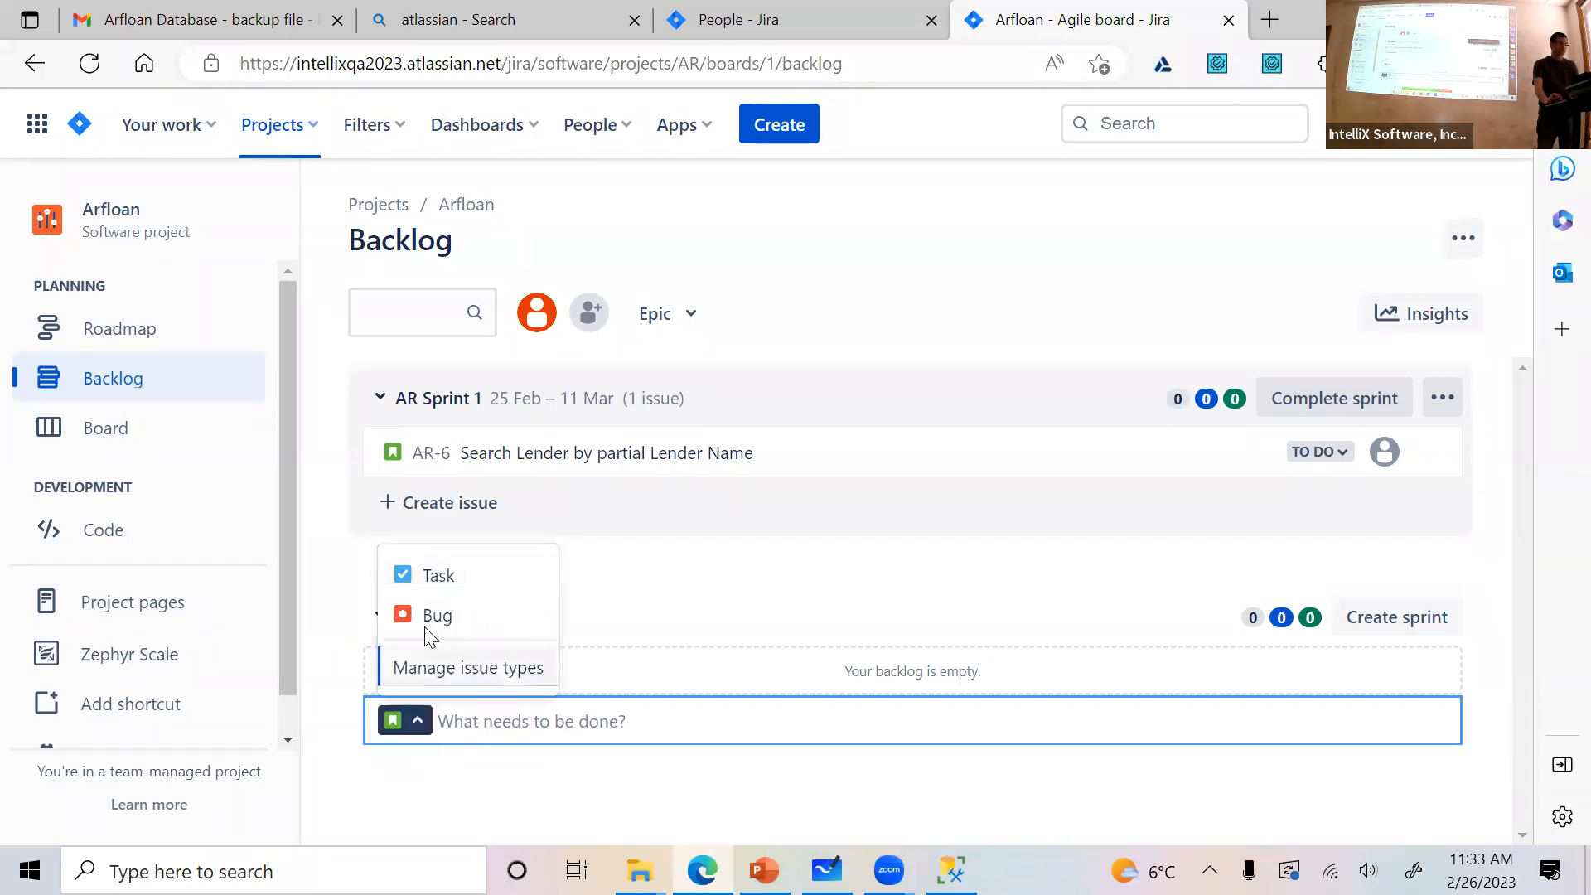
left_click(593, 721)
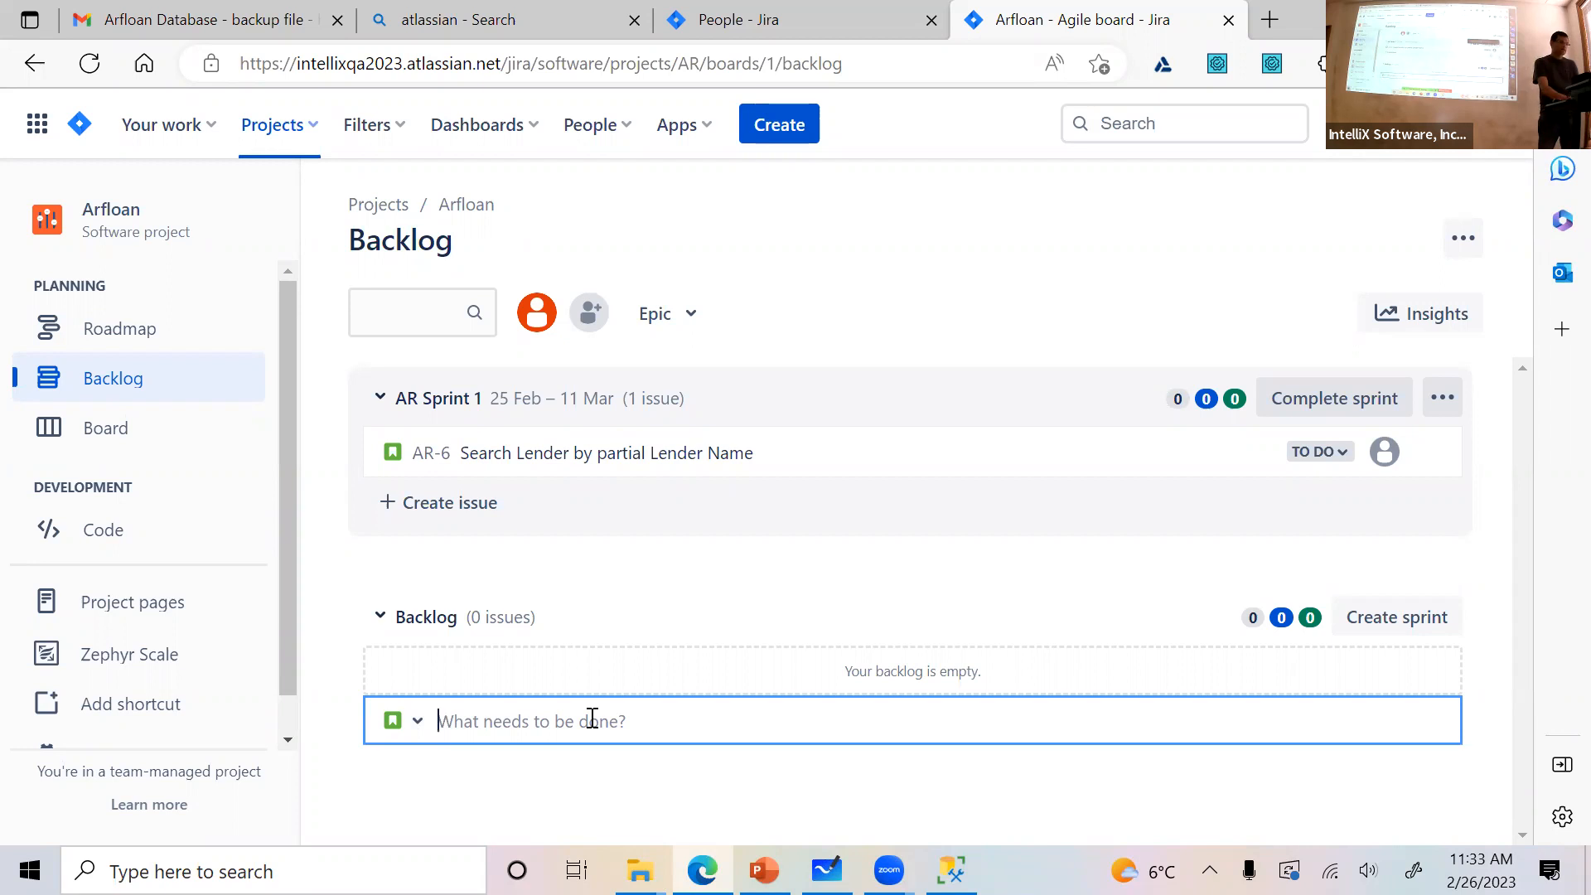
type("L")
key("BackSpace")
type("c")
key("BackSpace")
type("Calculate Loan")
key("BackSpace")
key("BackSpace")
key("BackSpace")
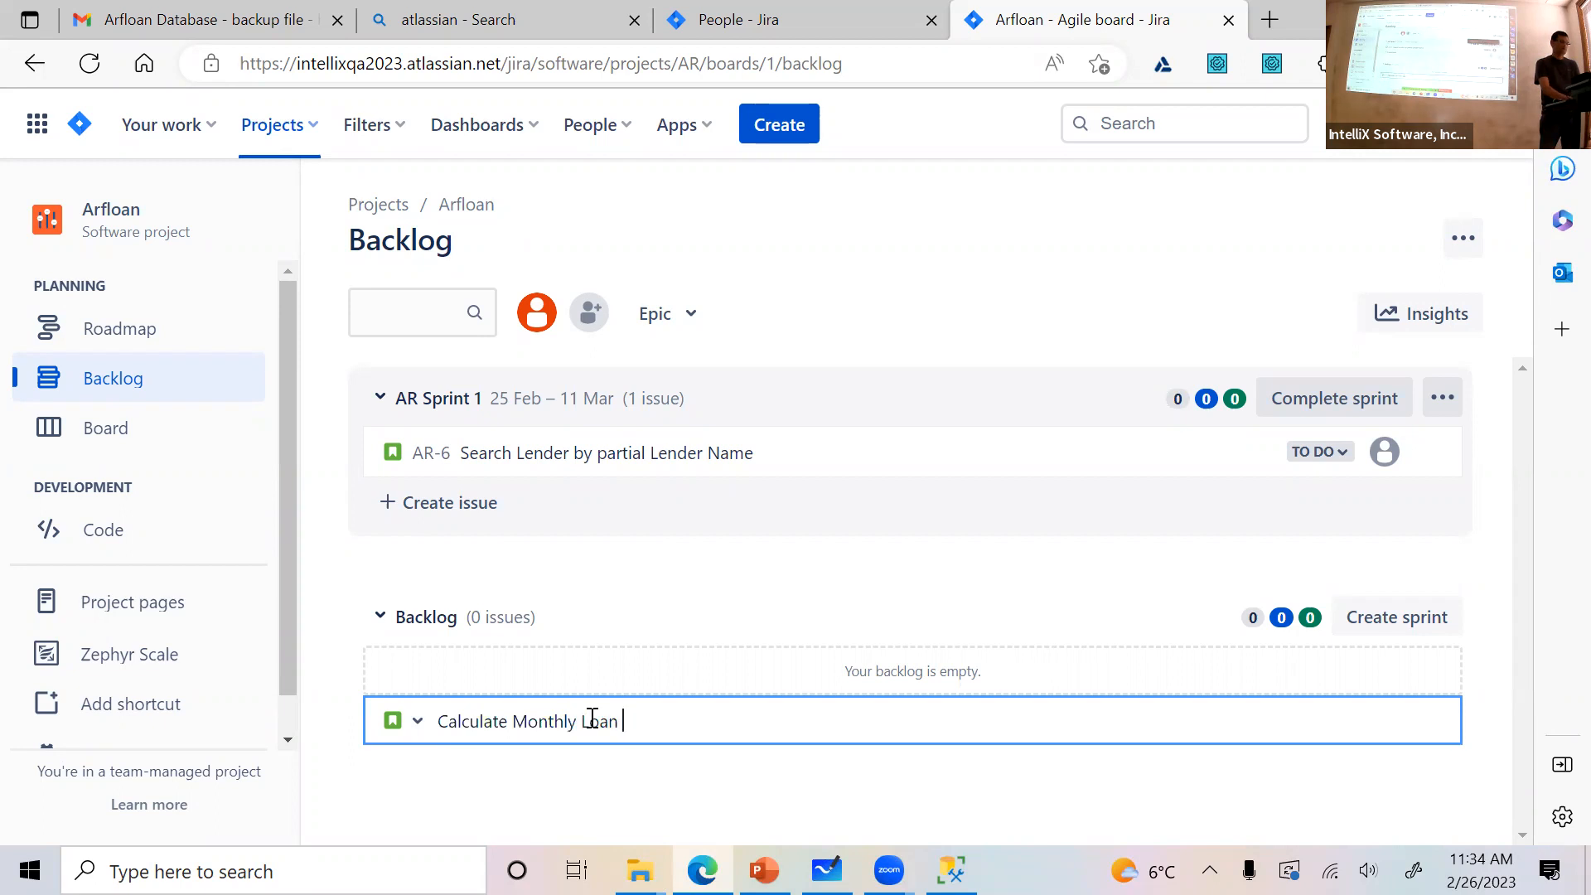
type("ayment based ")
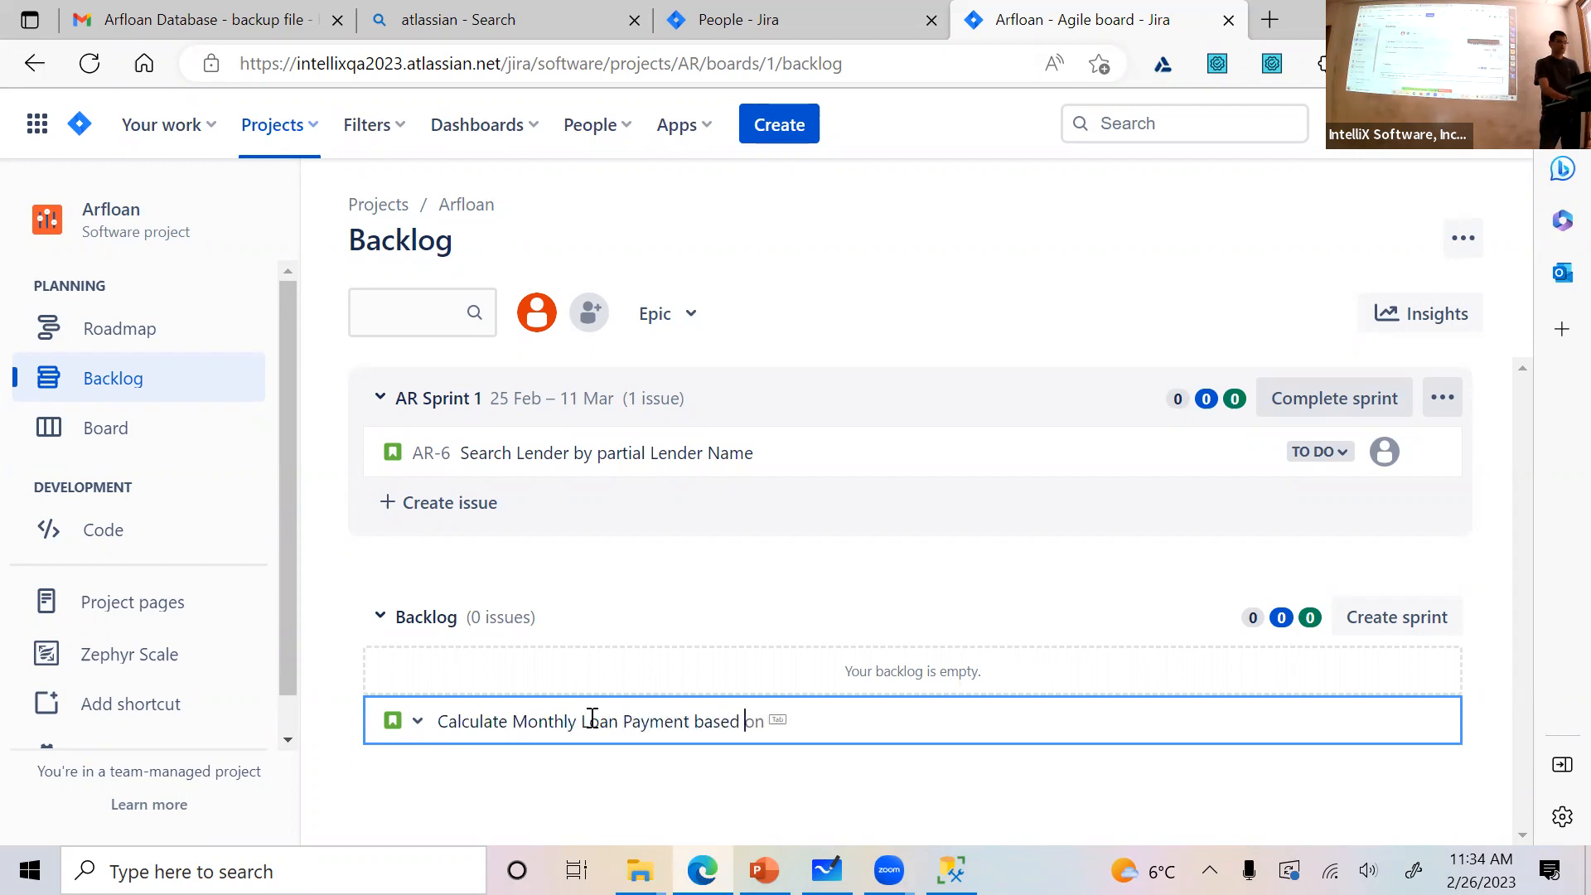
type("on a predefined calculation (")
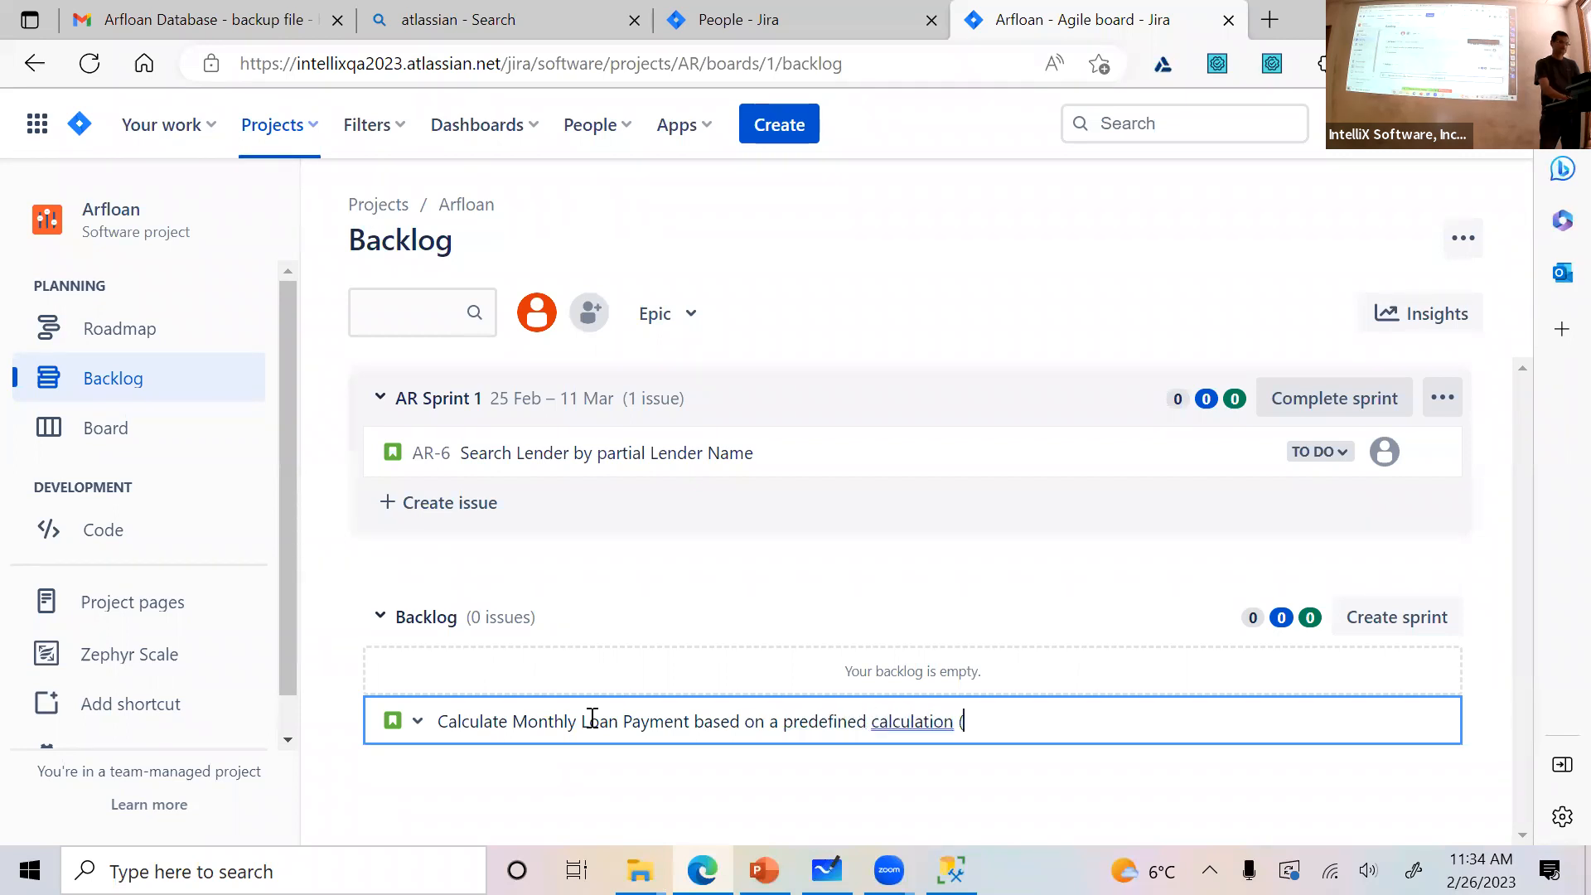
type("4")
type("% of loan amou")
type("nt)")
key("Return")
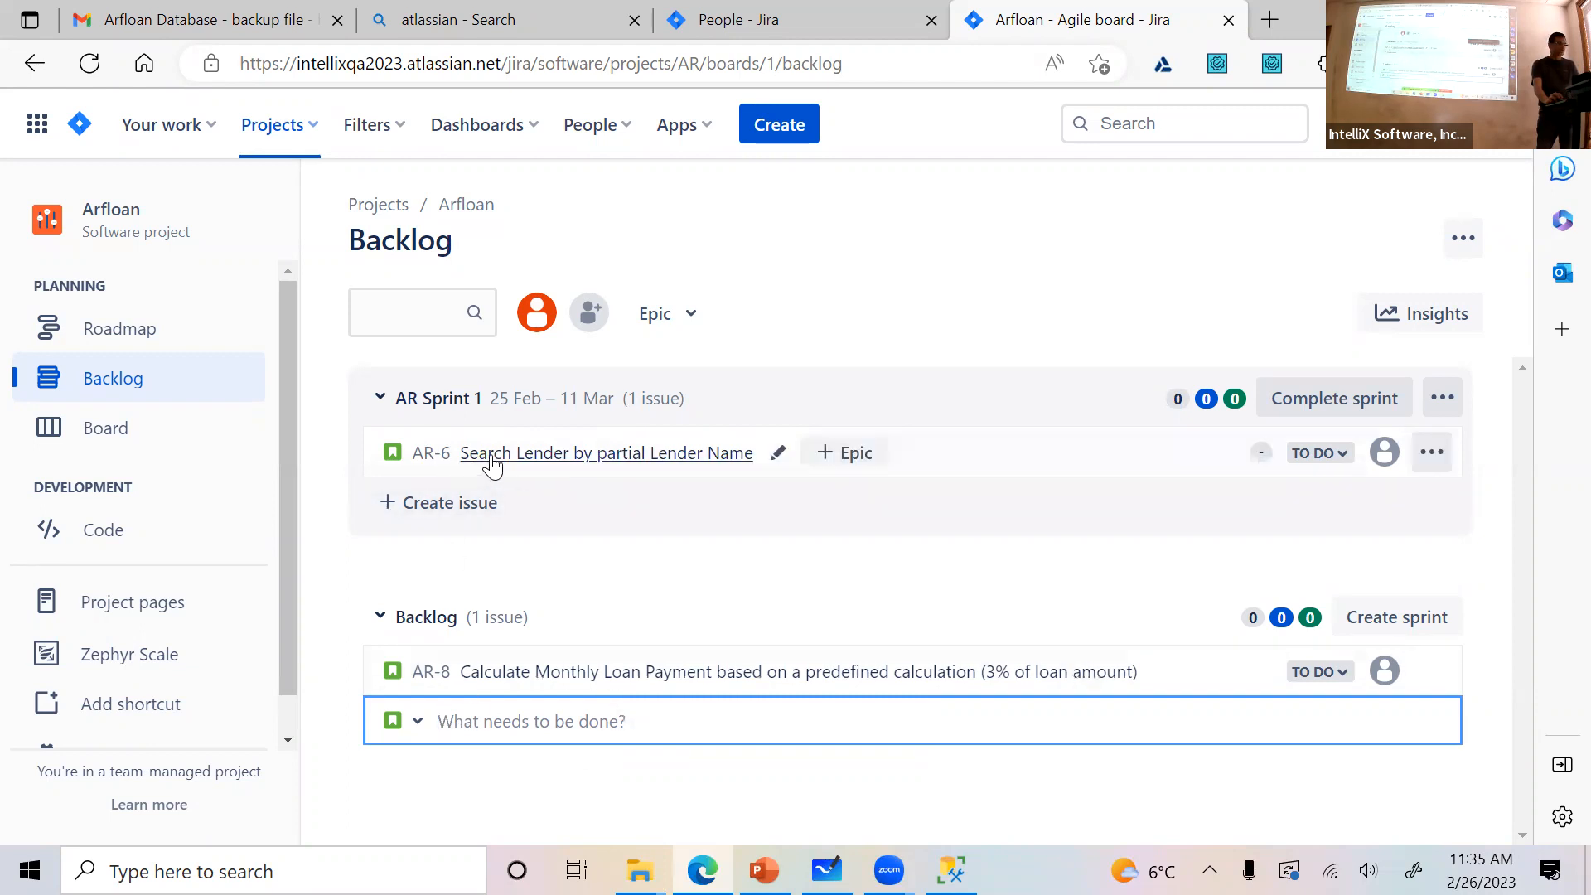
Move story AR-9 from the backlog into AR Sprint 1, below AR-6, accepting the sprint scope change
left_click(424, 520)
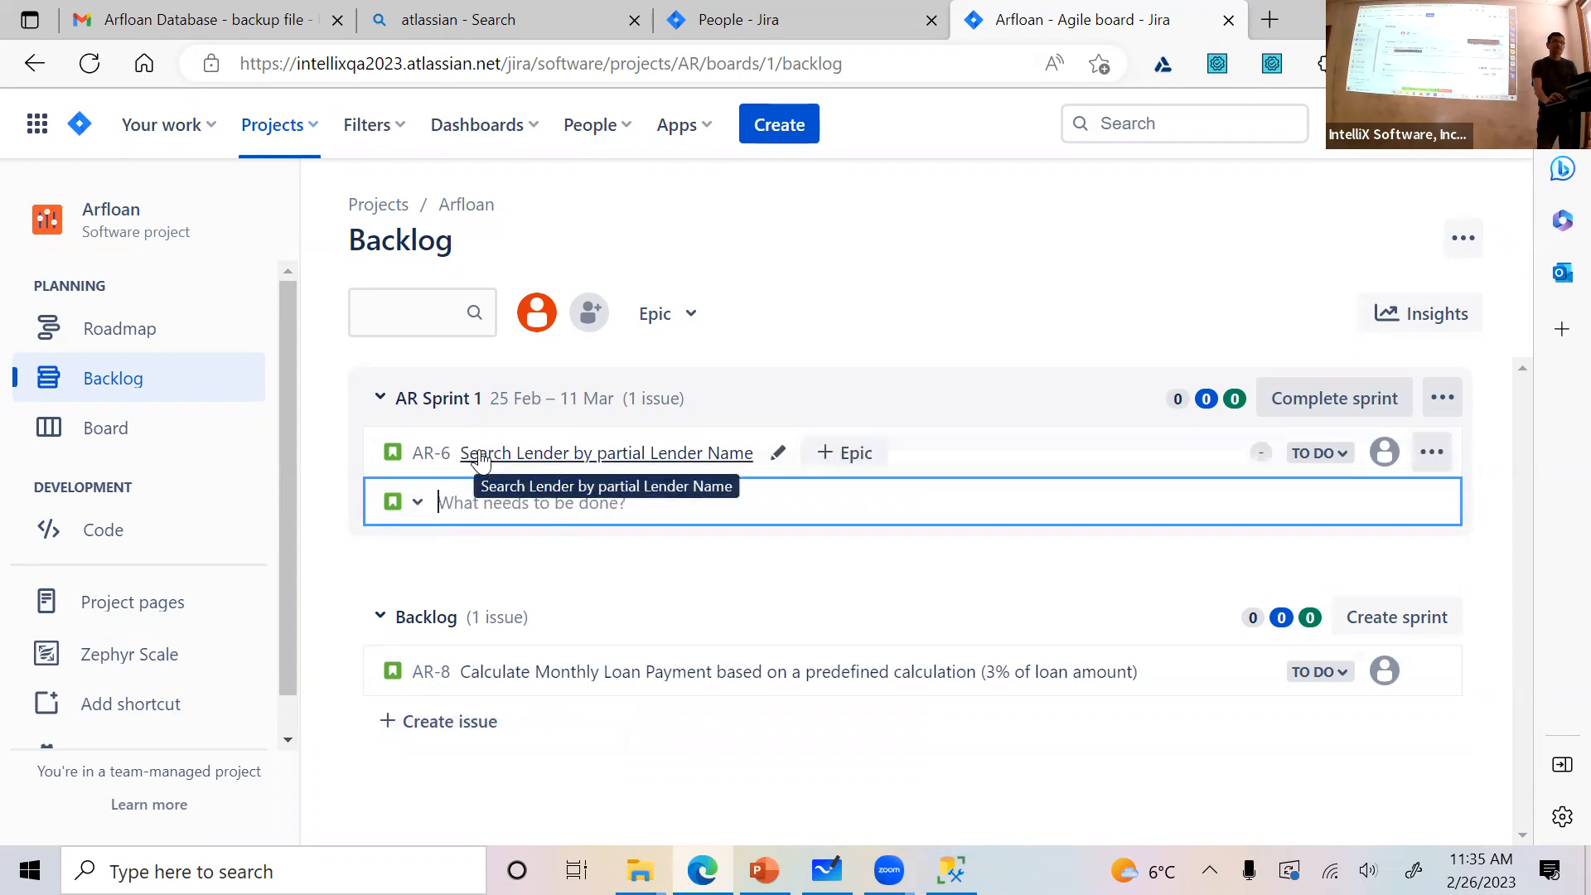
left_click(392, 584)
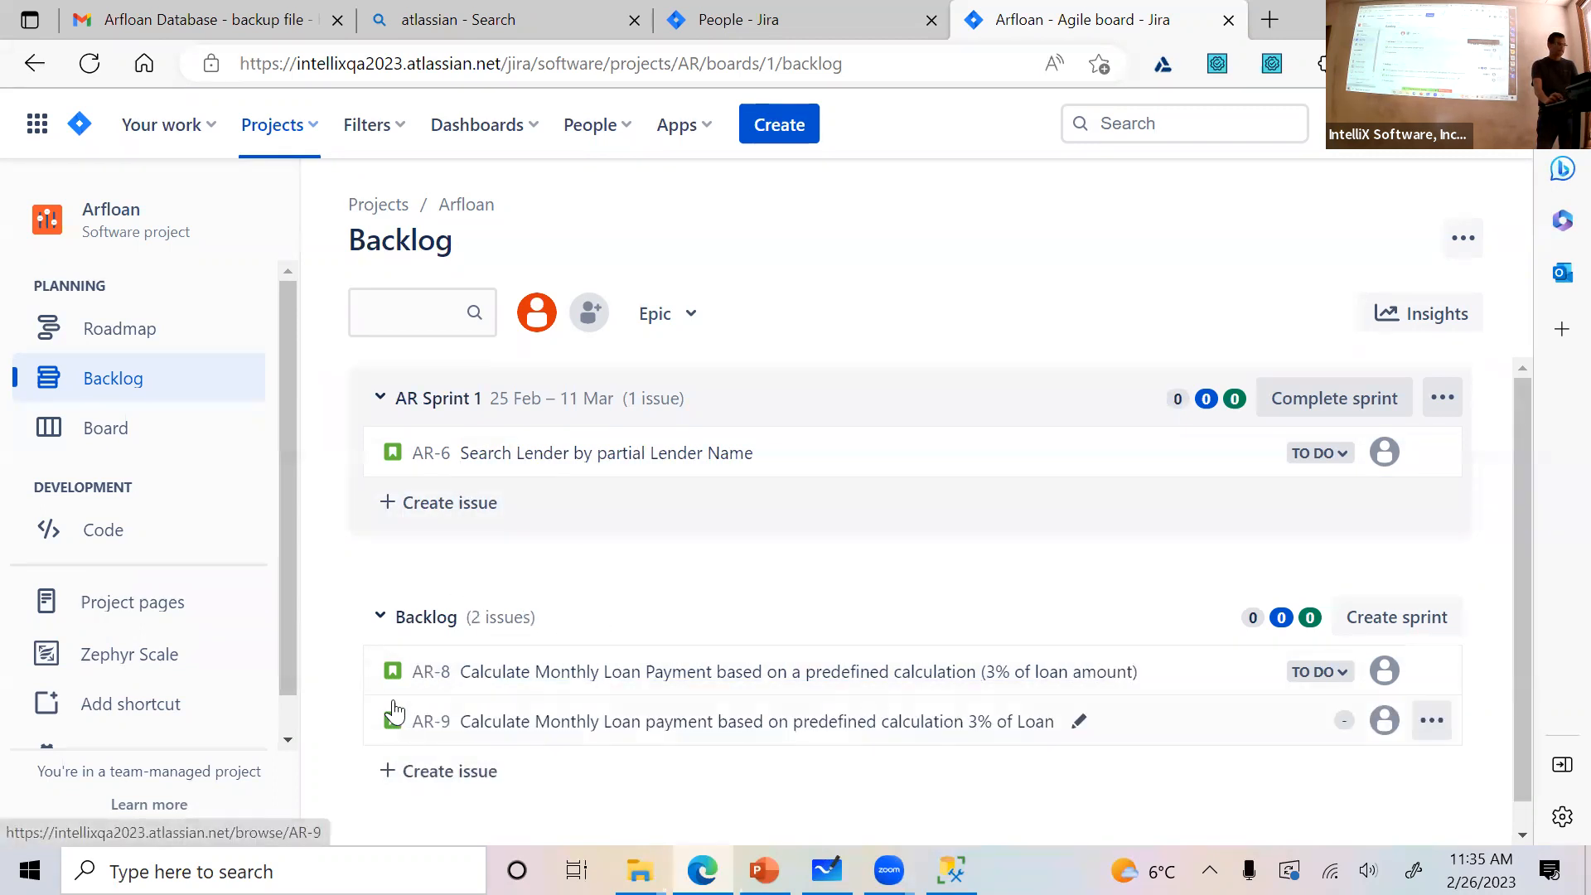
left_click_drag(393, 727, 430, 498)
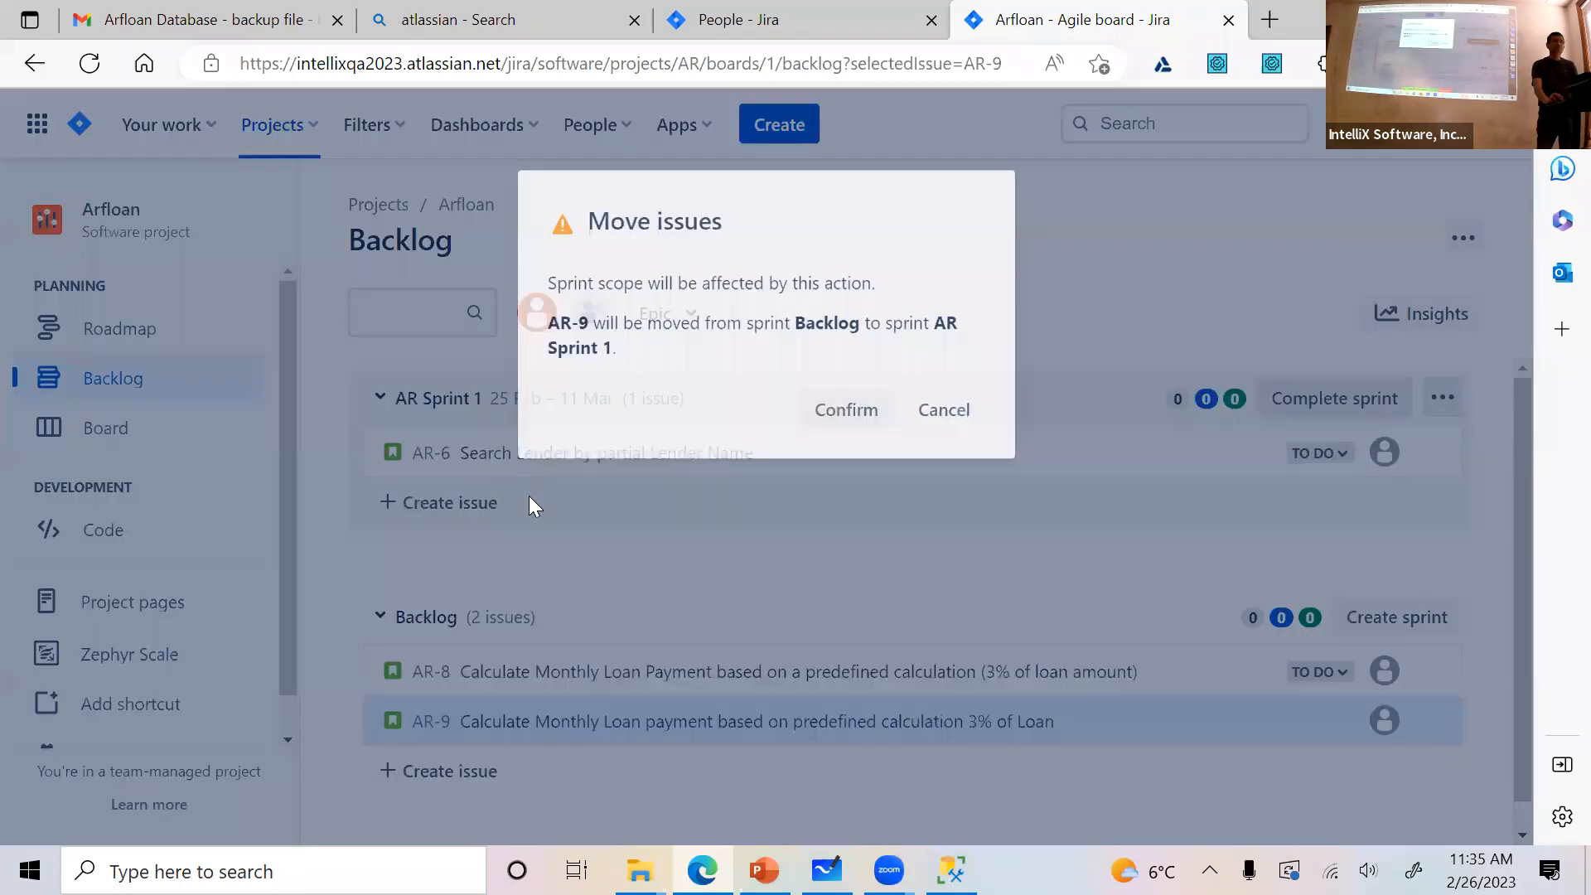
left_click(864, 406)
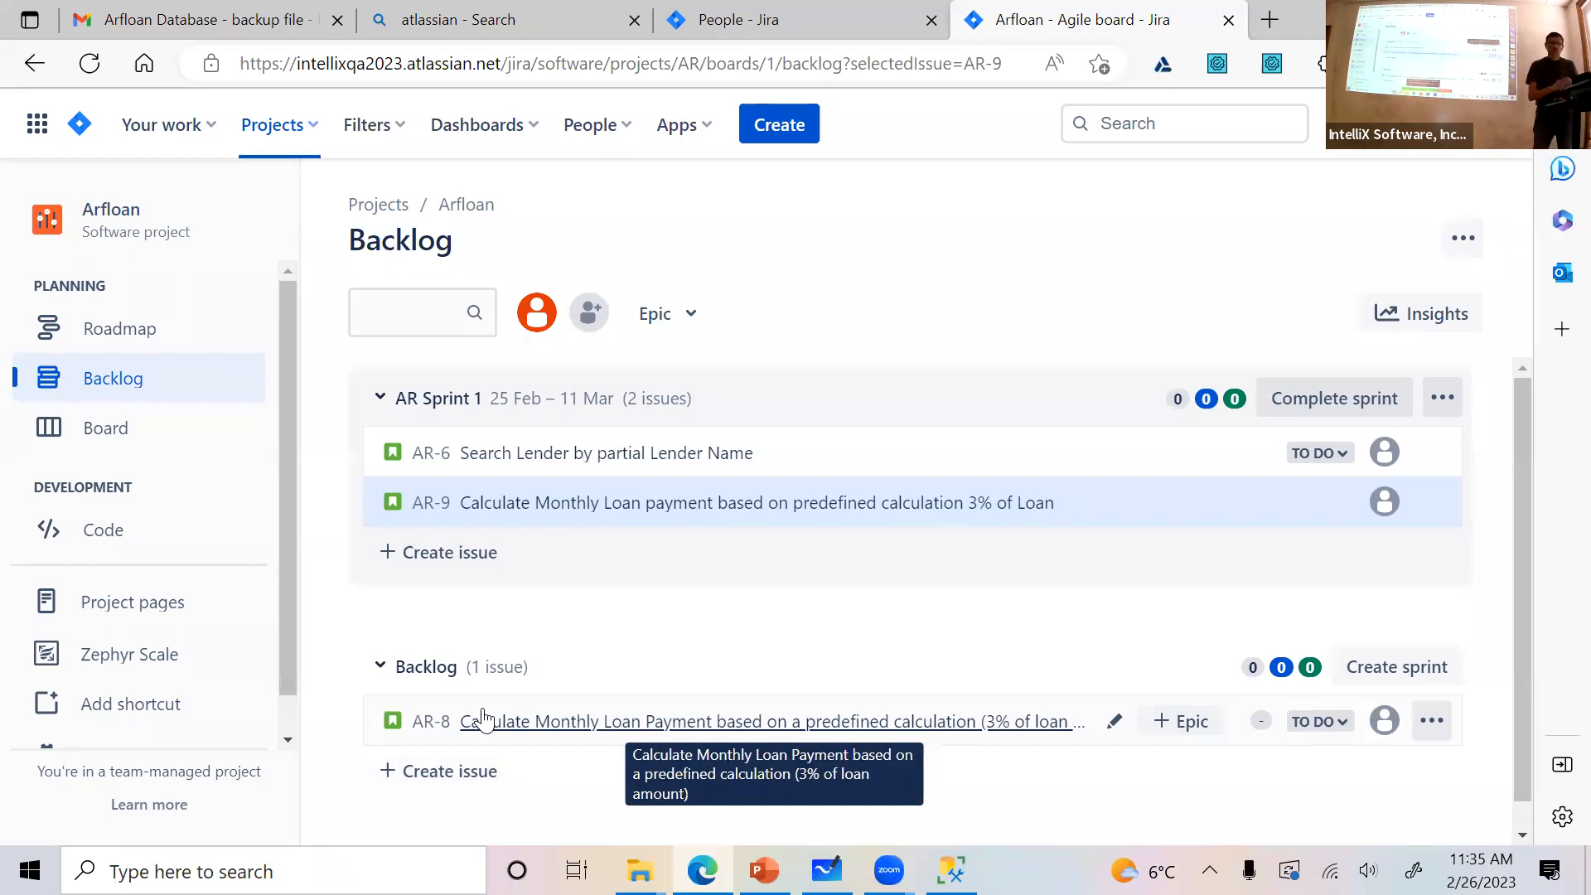
Try moving story AR-8 from the backlog into AR Sprint 1, but put it back in the backlog
left_click_drag(400, 722, 381, 537)
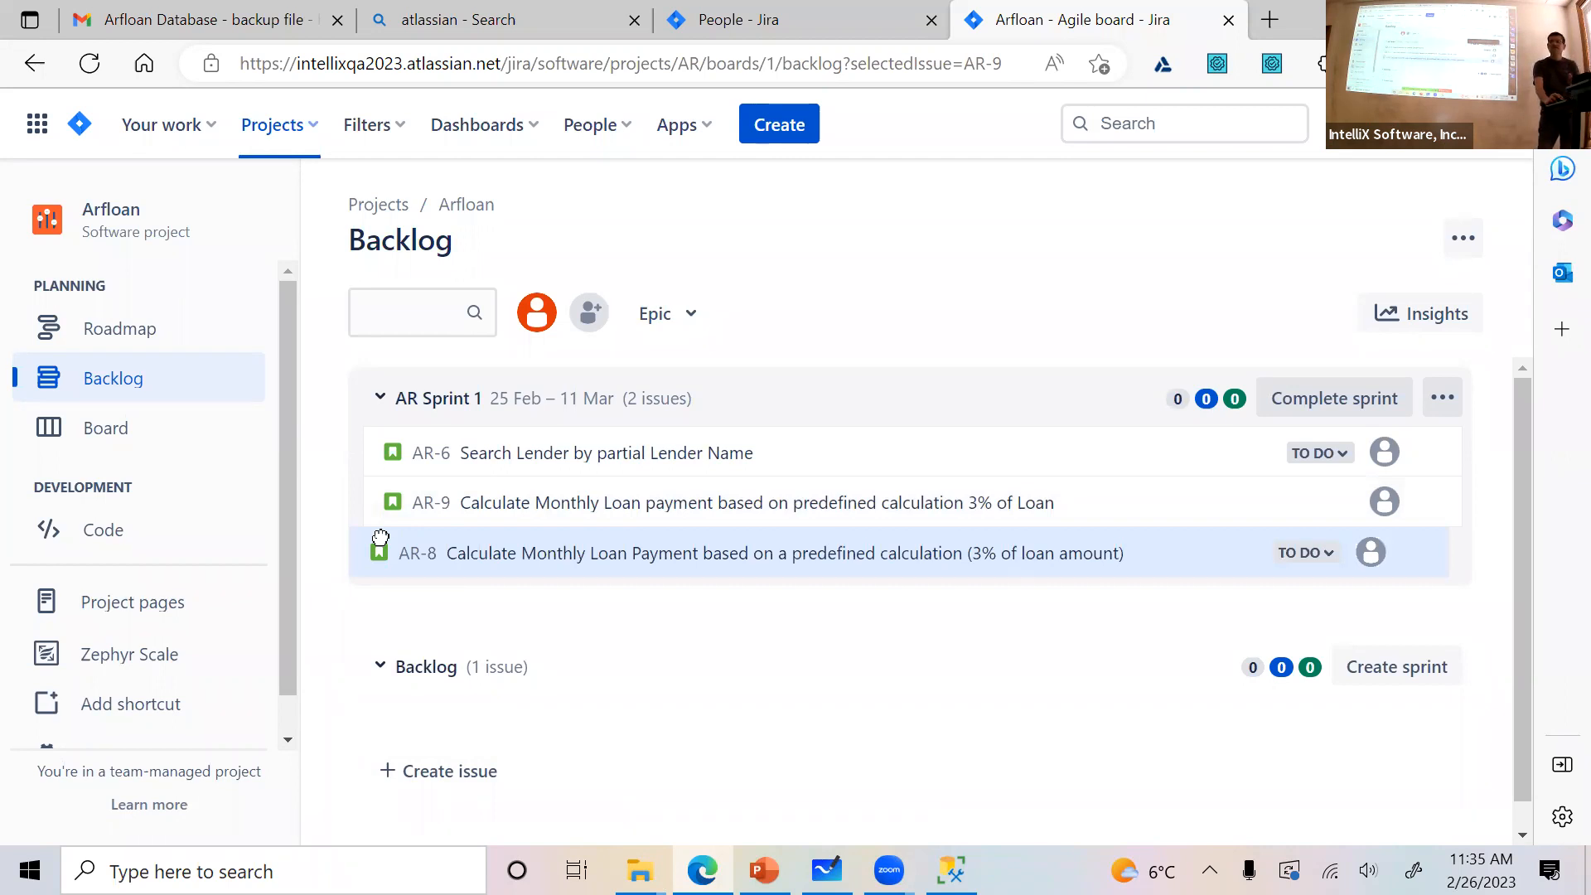
left_click_drag(381, 537, 486, 693)
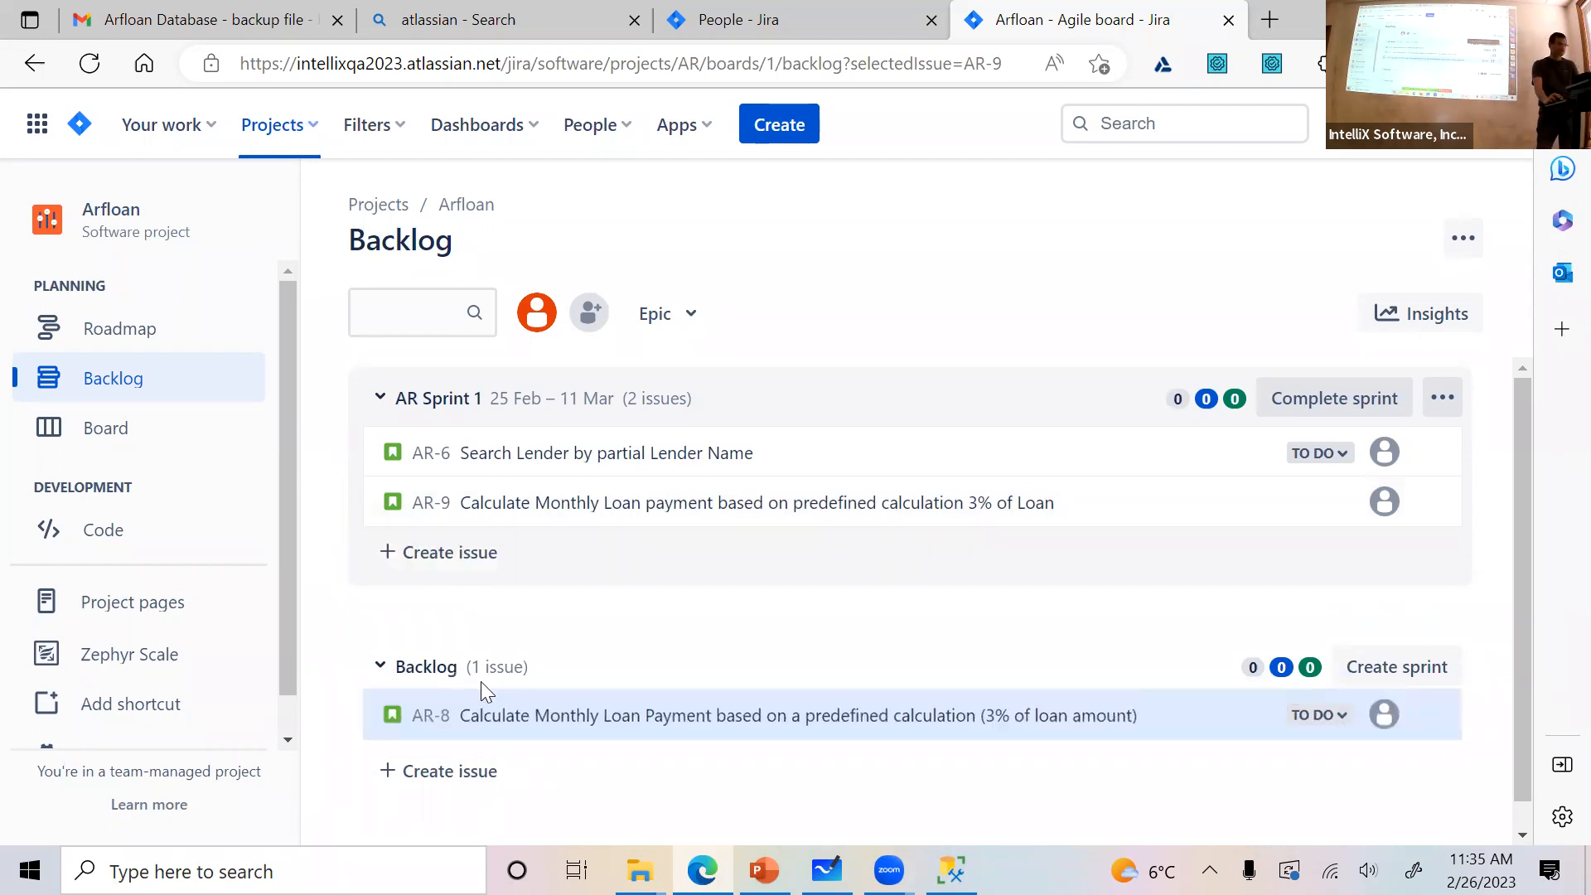
Create another backlog story titled with the team member's first name followed by " - Calculate Monthly Payment"
left_click(406, 771)
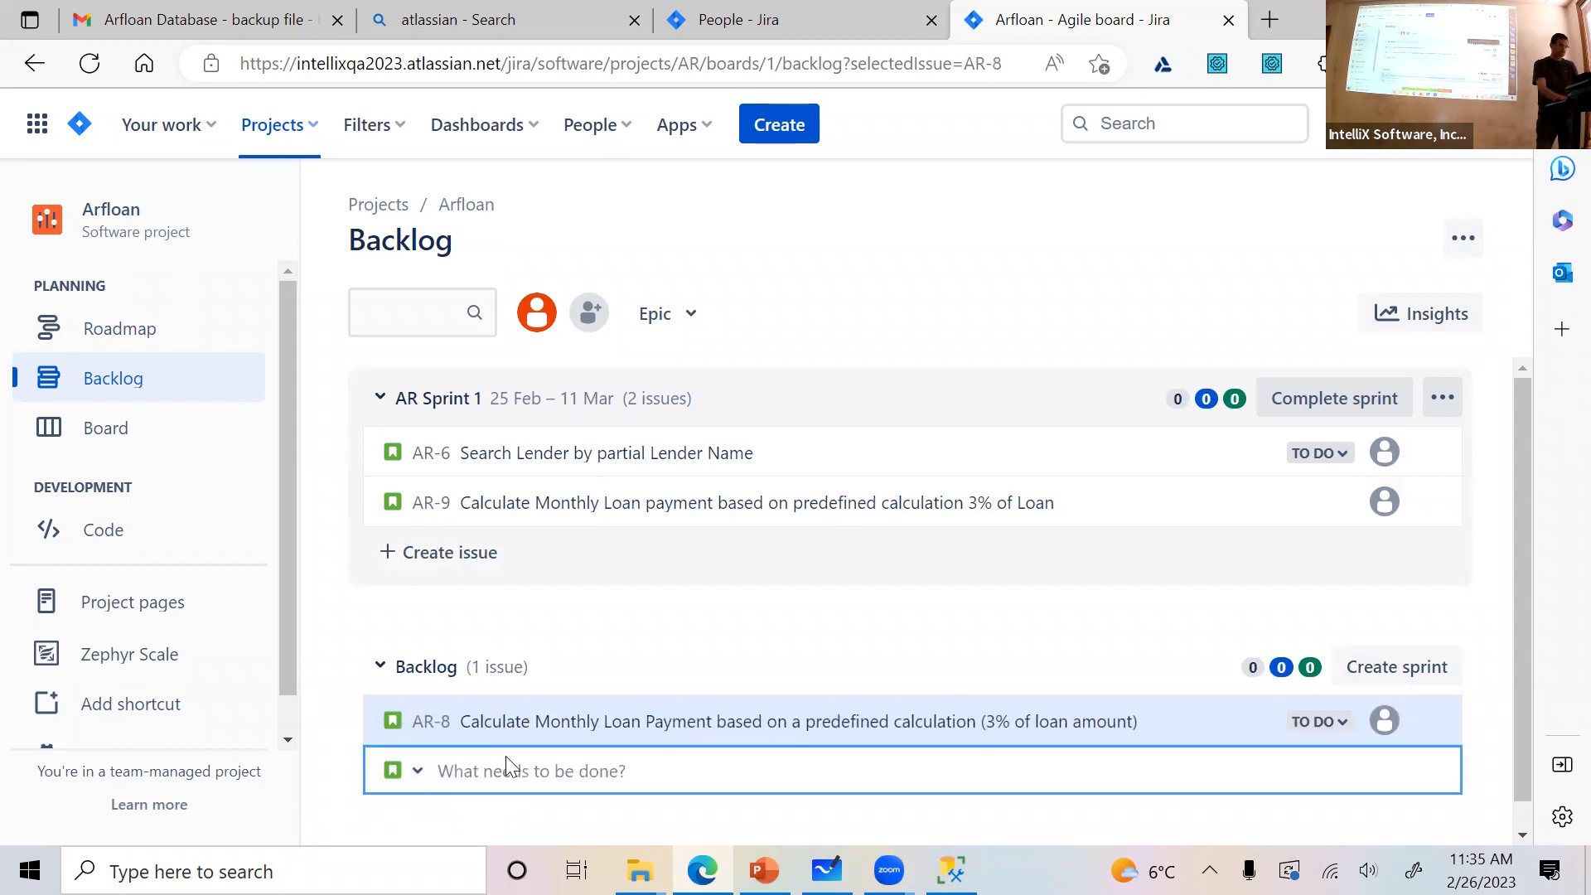
type("HP")
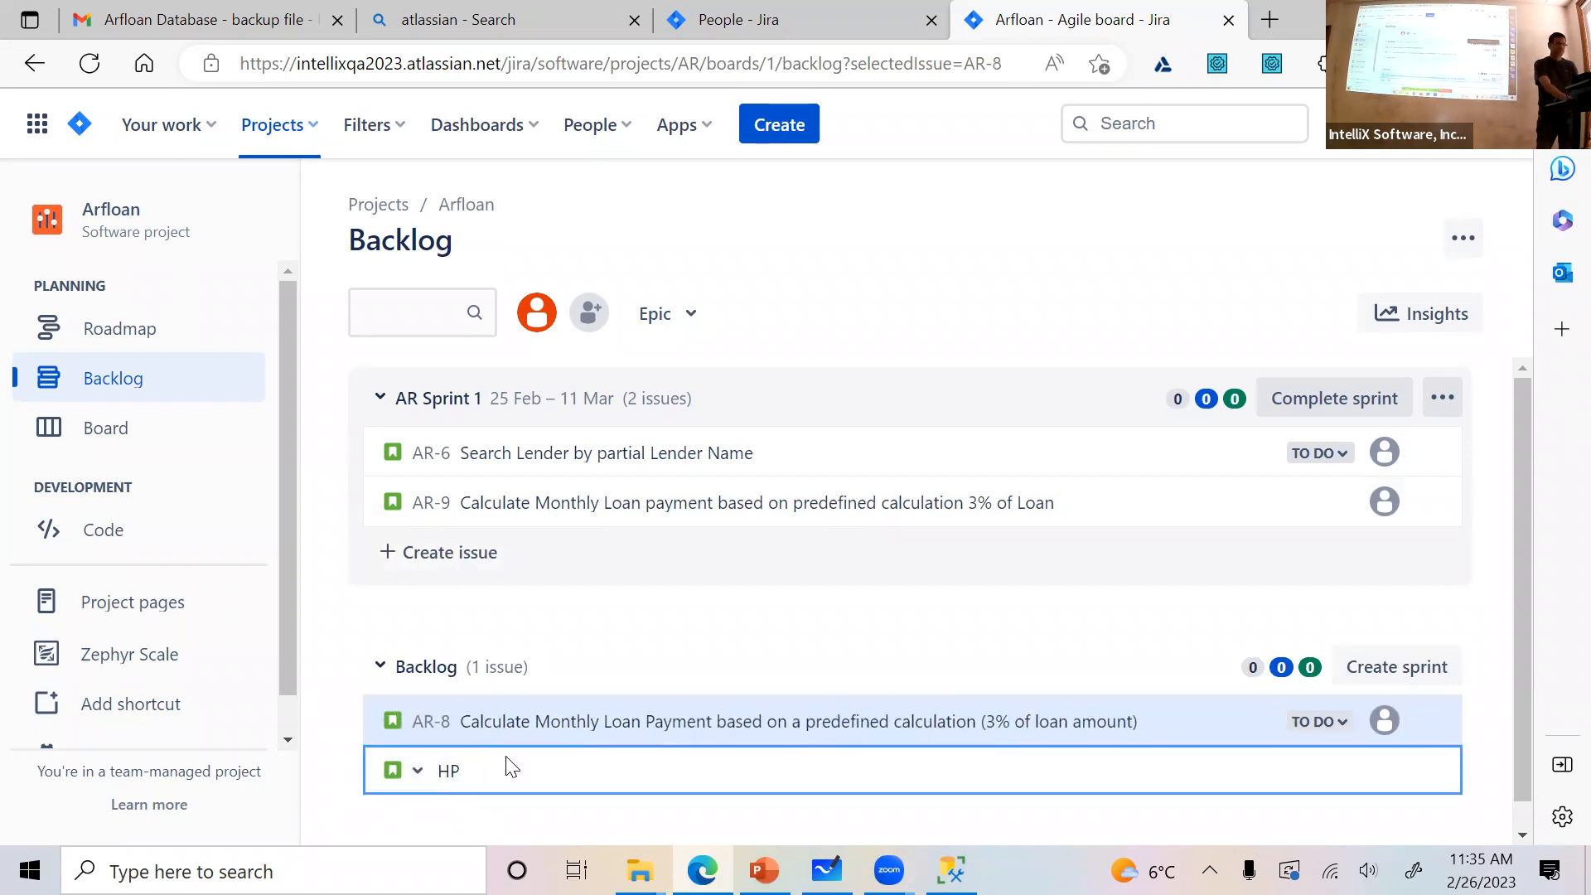
key("BackSpace")
key("BackSpace")
type("Harshal - Calculate Monthly Payment base don a")
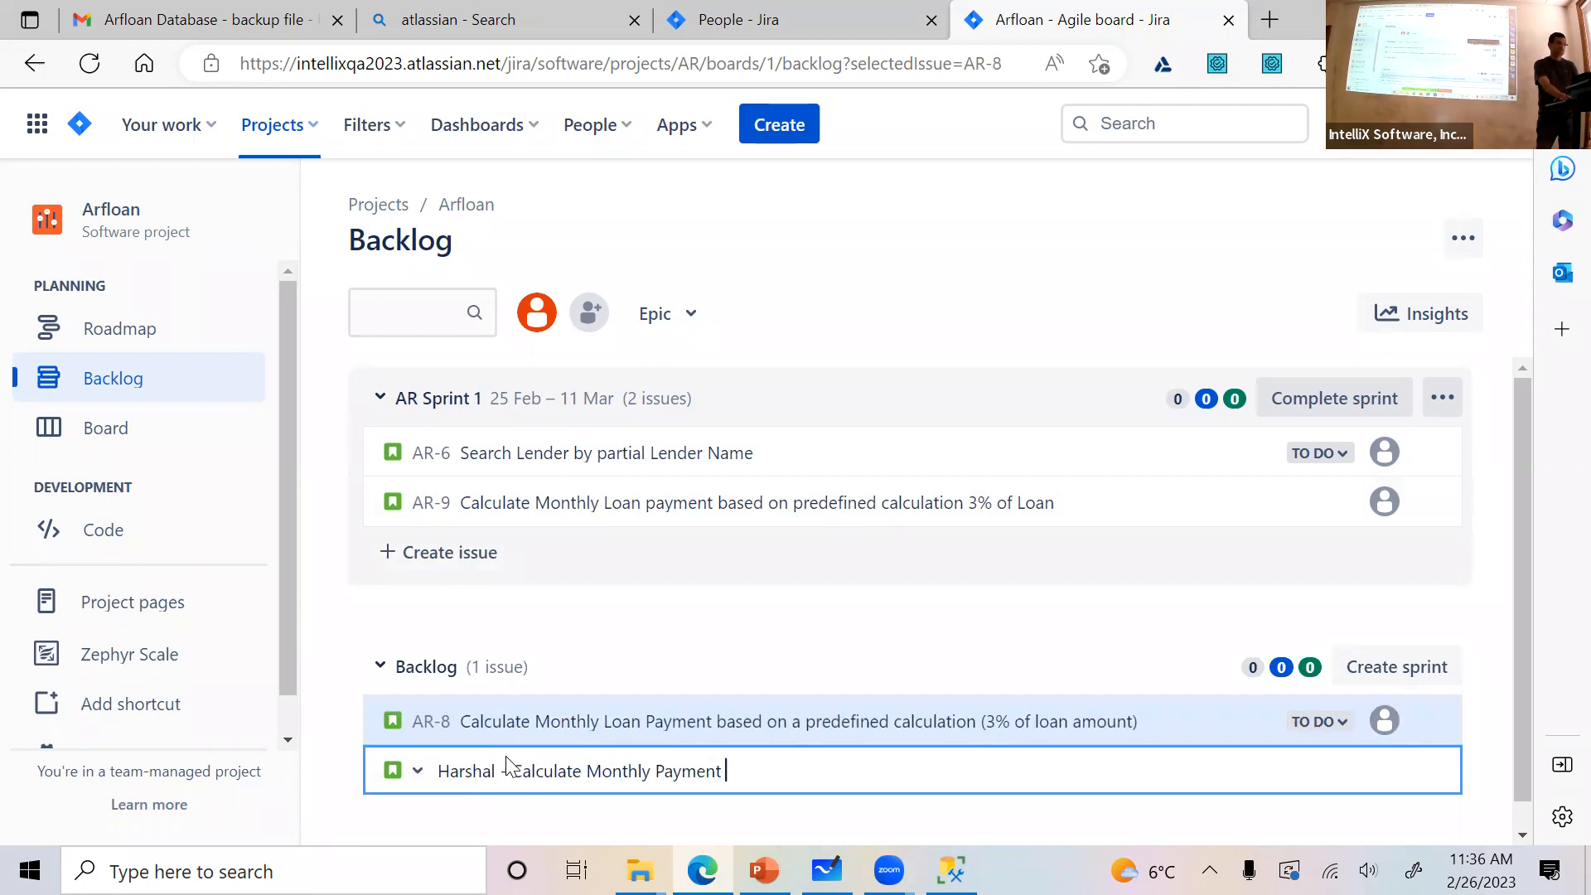
key("BackSpace")
key("BackSpace")
key("BackSpace")
type("d on")
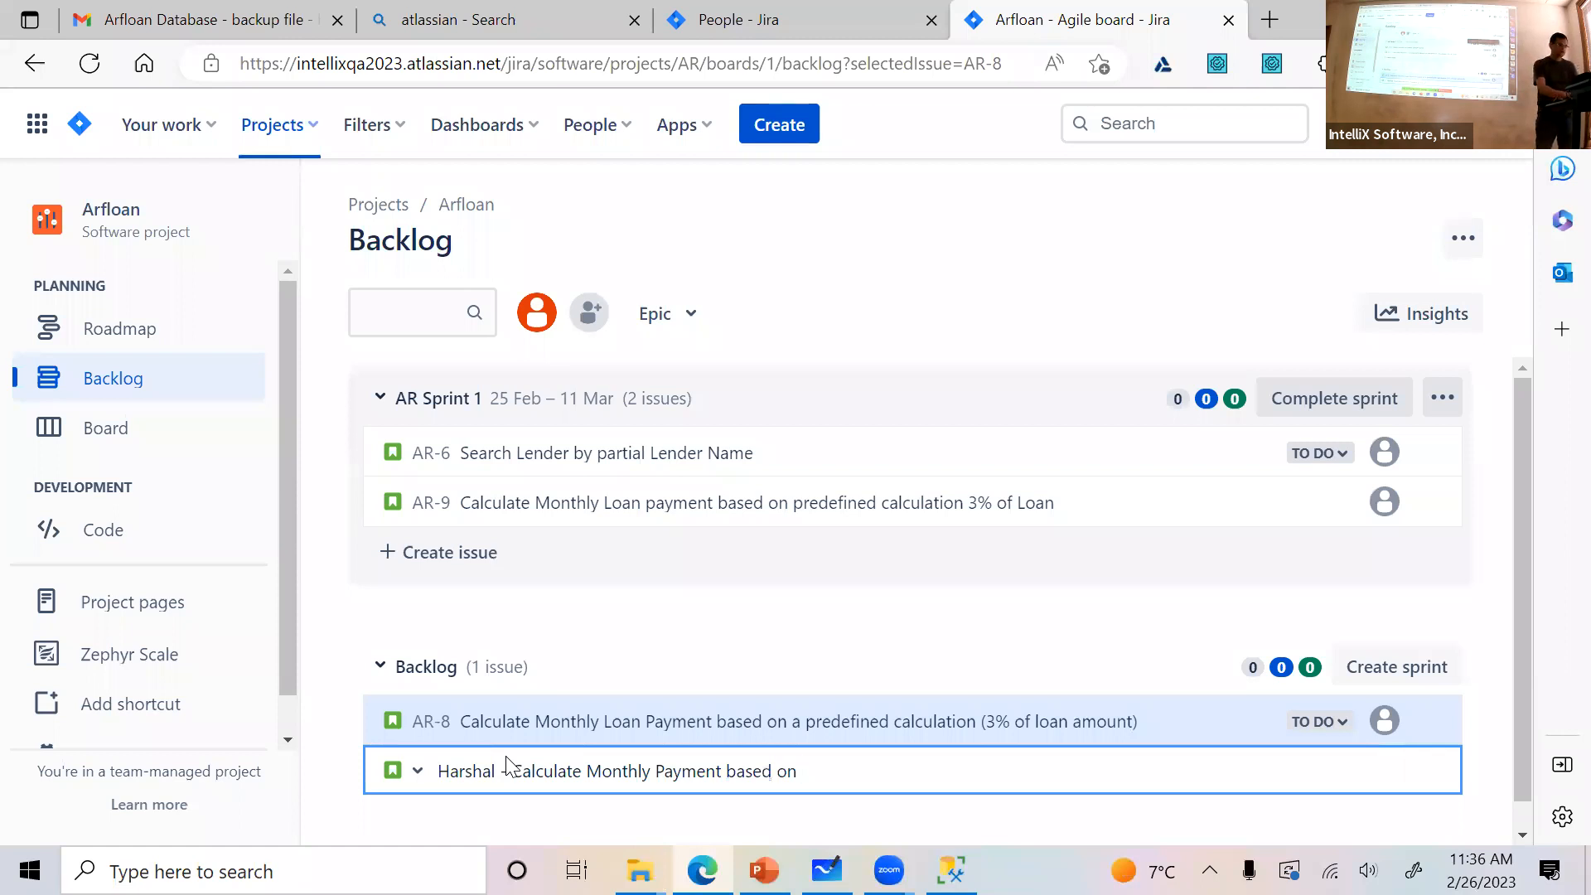
key("BackSpace")
key("BackSpace")
key("BackSpace")
key("BackSpace")
key("Return")
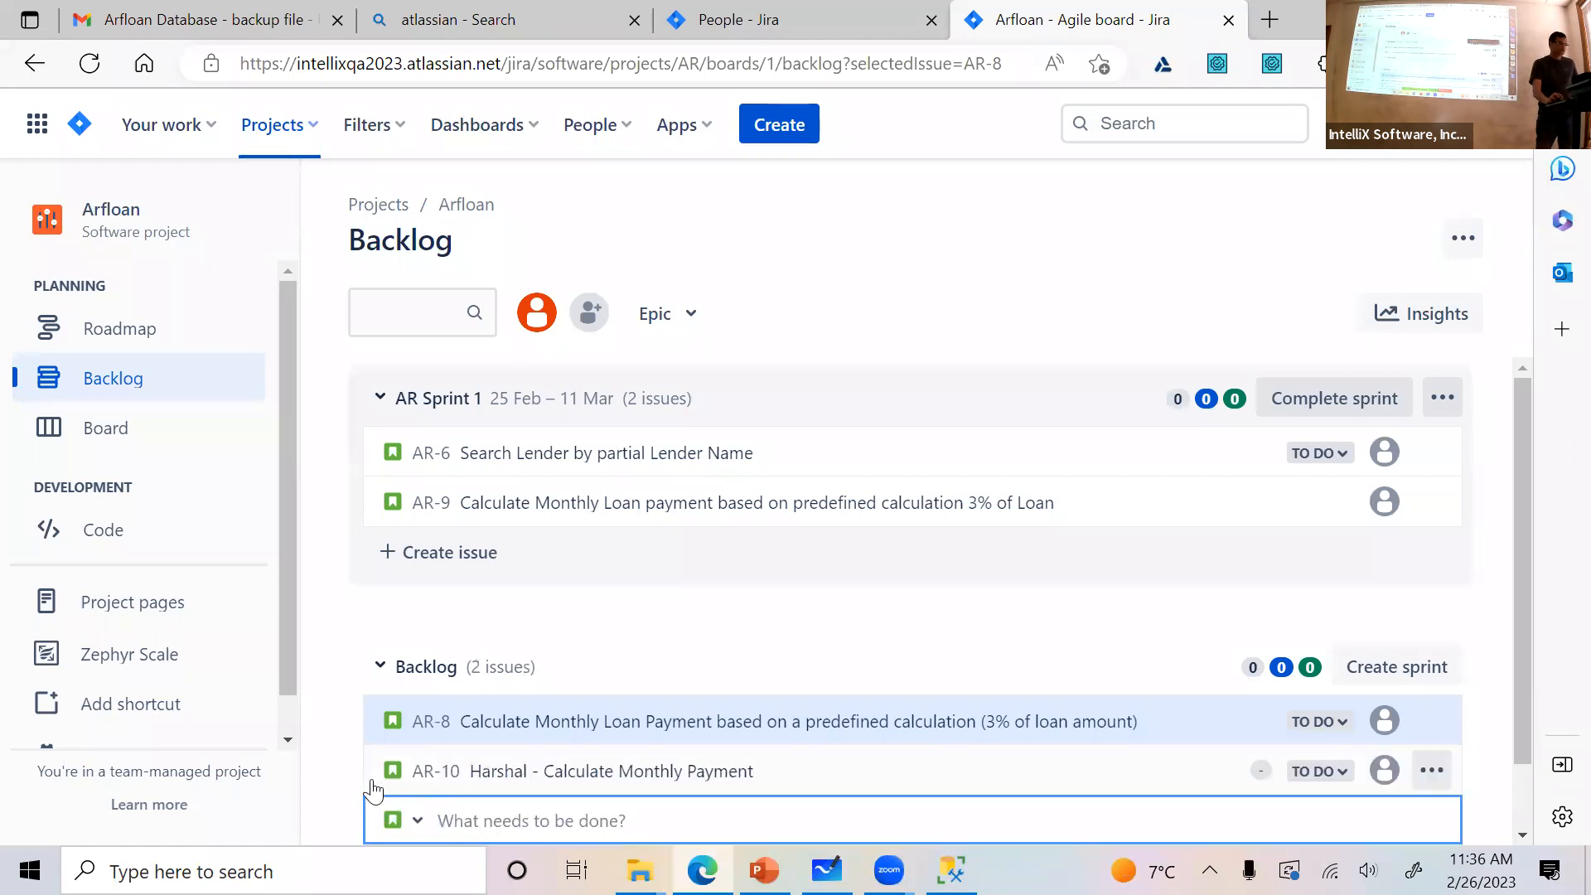
Move story AR-10 from the backlog into AR Sprint 1, between AR-6 and AR-9, accepting the scope change
left_click_drag(396, 768, 416, 507)
left_click(846, 412)
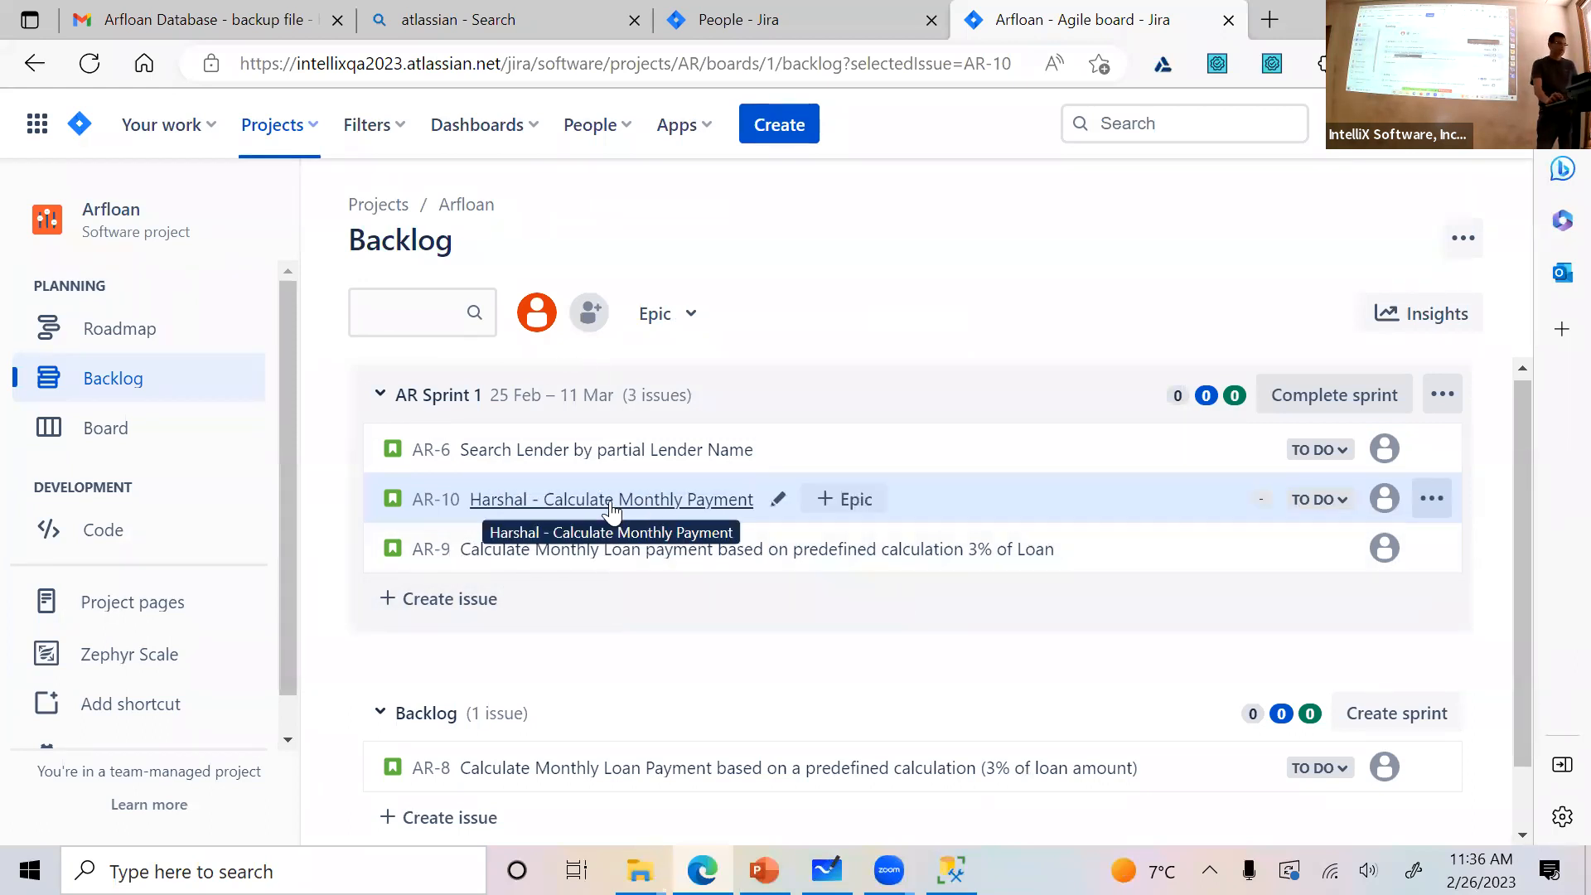
Open story AR-10, widen its details view and examine its fields down to the activity section
left_click(531, 501)
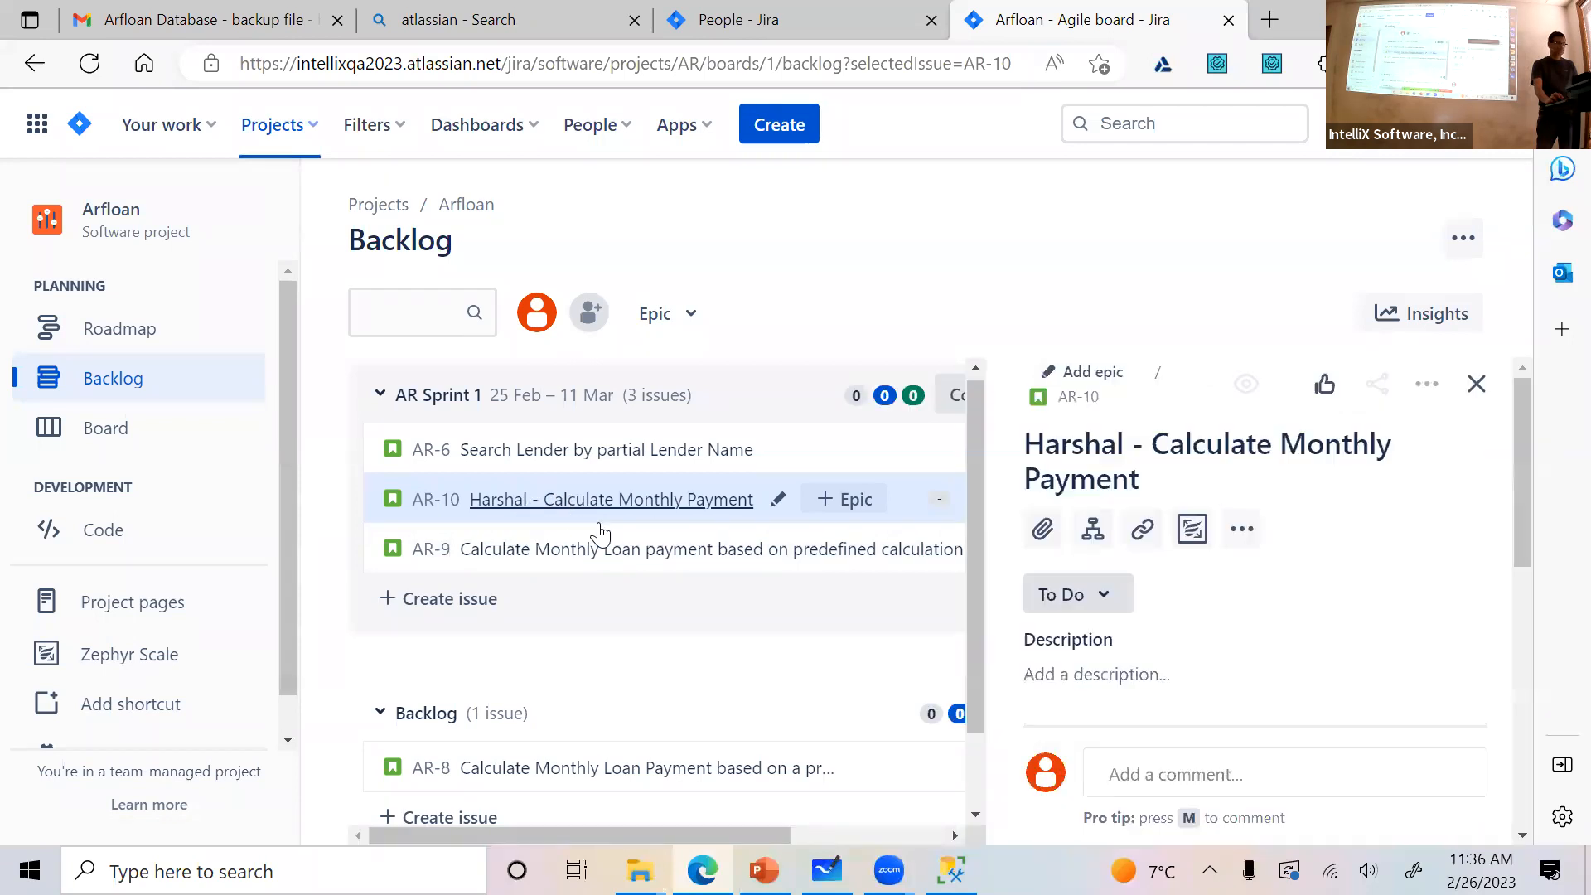
left_click_drag(990, 455, 695, 509)
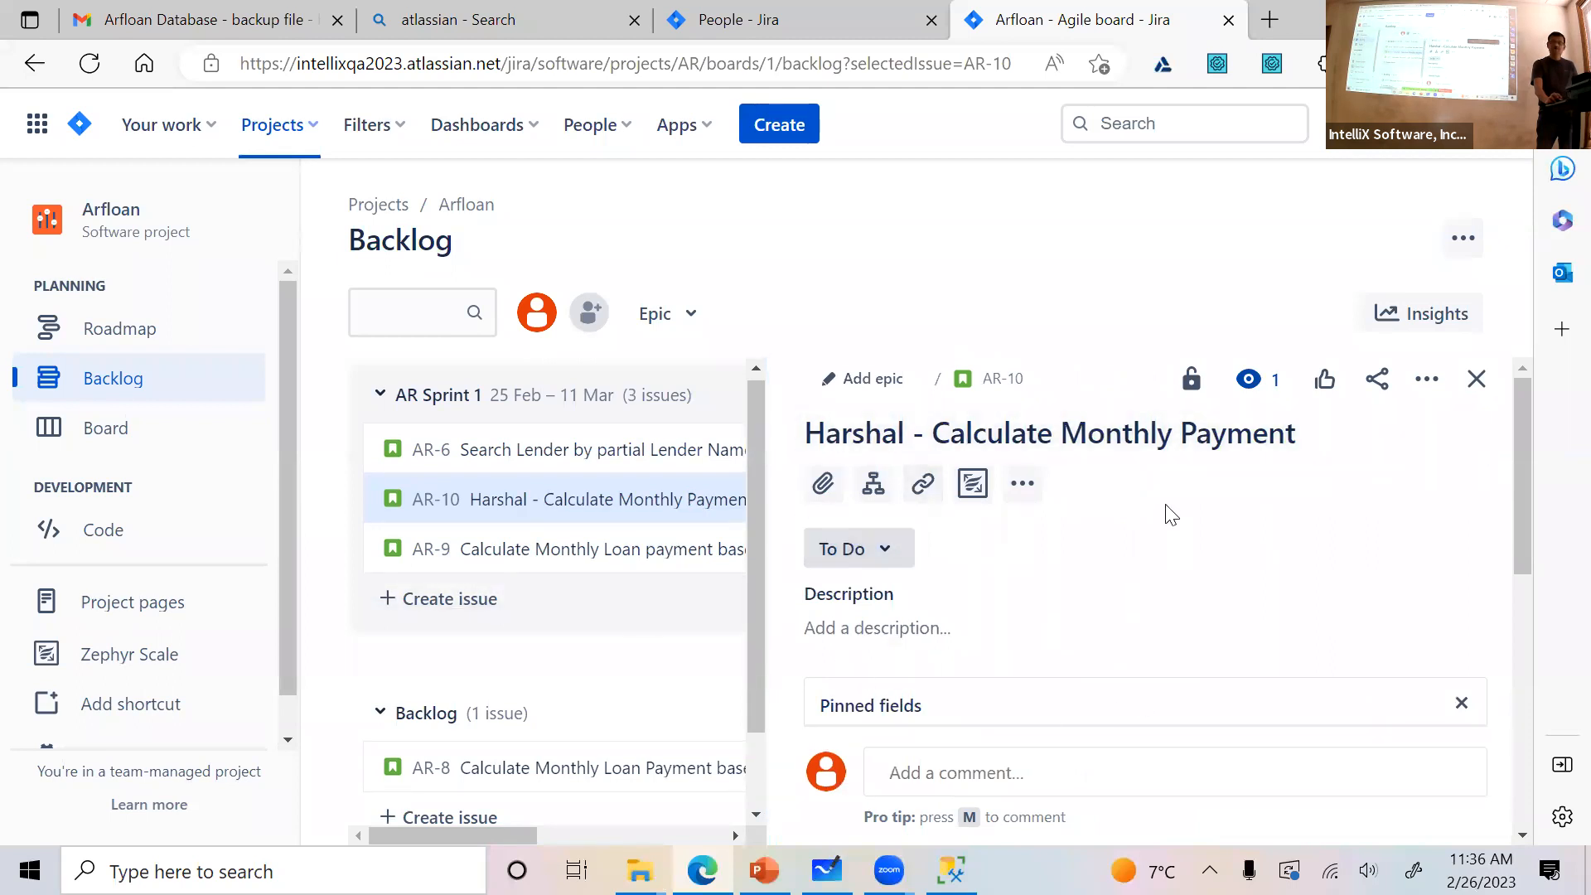
scroll(1157, 618, "down", 5)
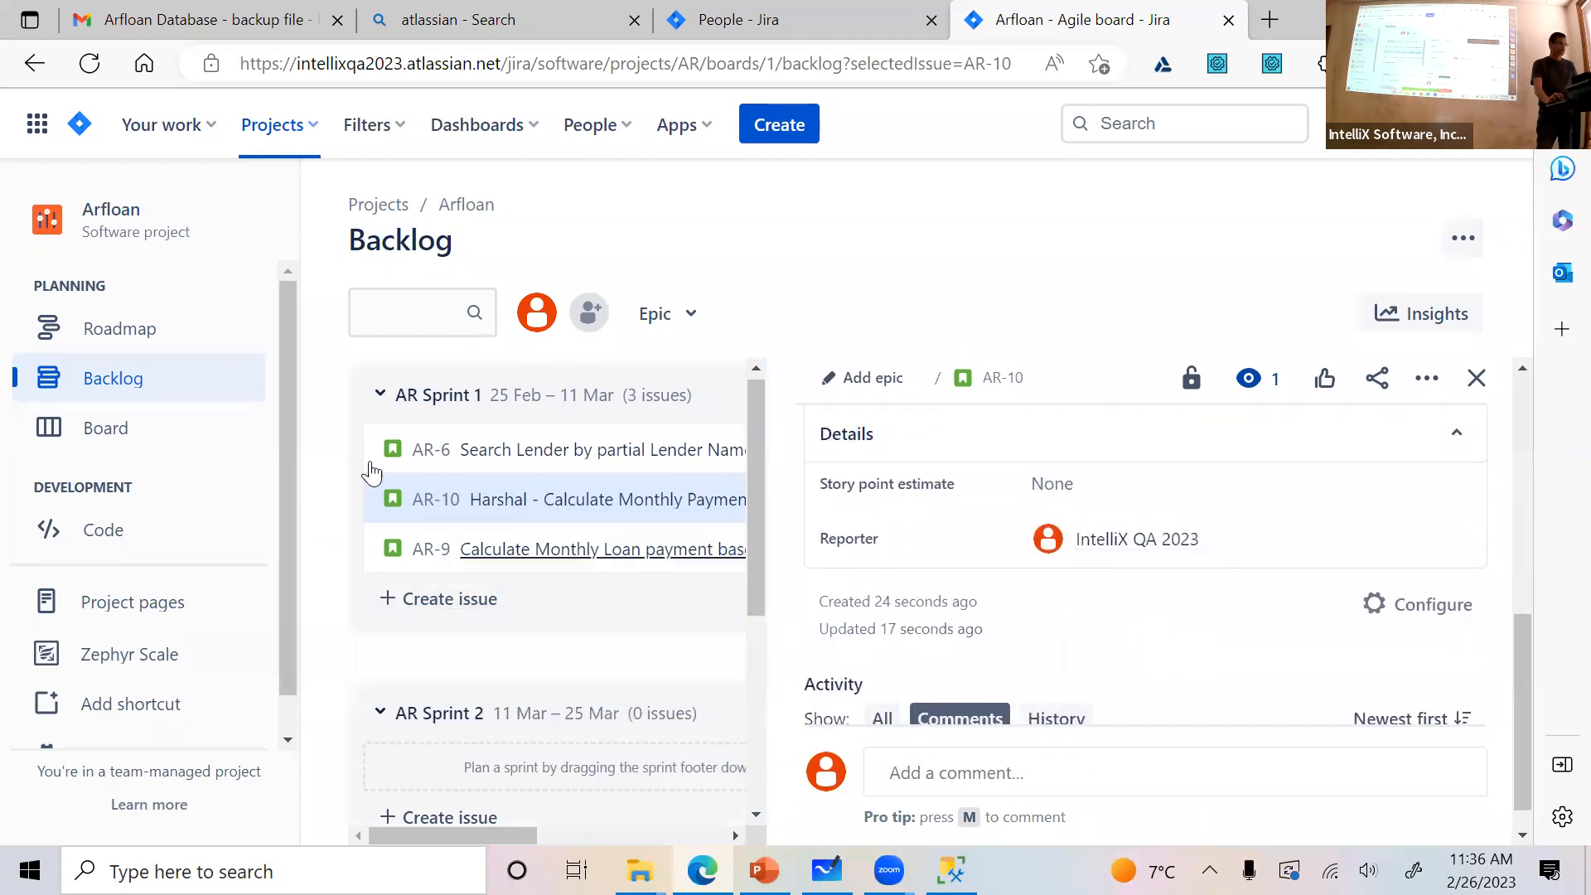
Open the AR Sprint 1 board and move story AR-10 above AR-6 in the To Do column
left_click(131, 439)
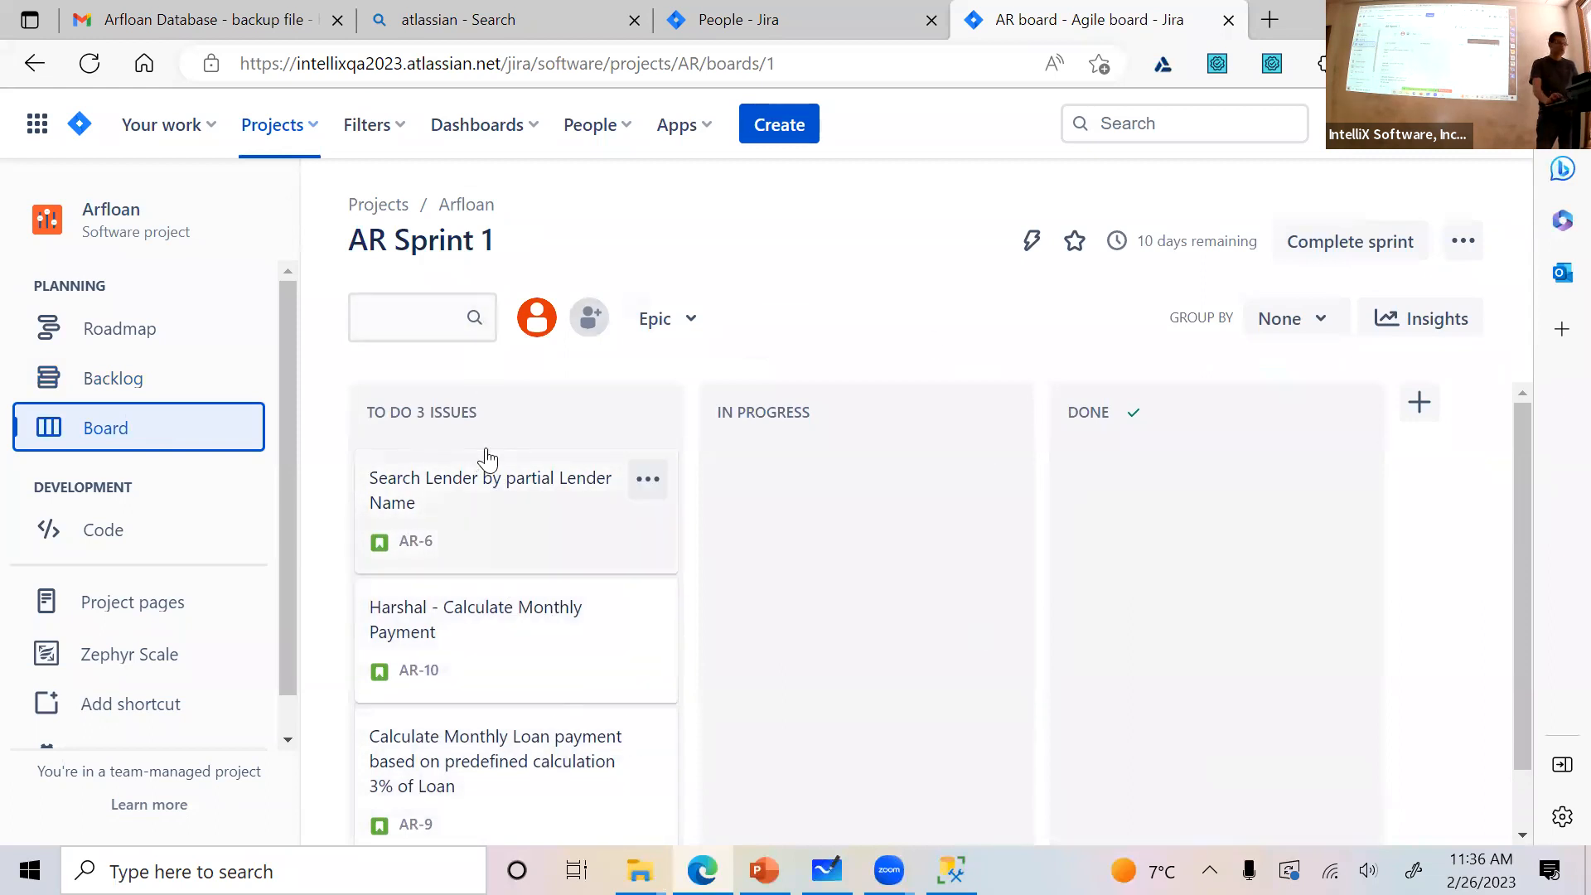
left_click_drag(654, 643, 537, 534)
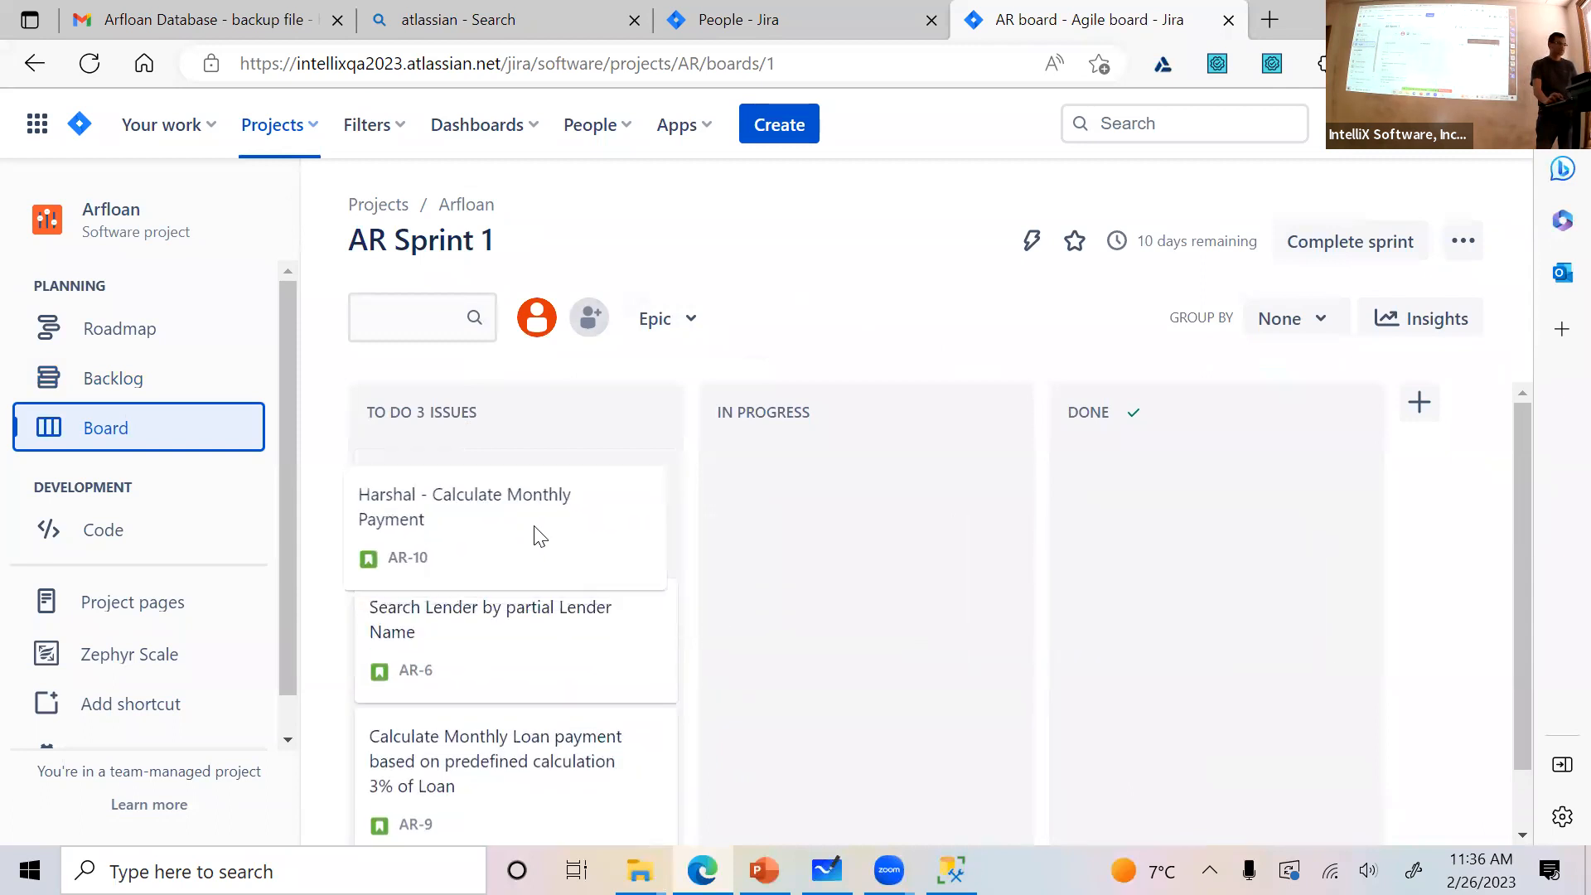
Open story AR-10 from the sprint board and display its Zephyr Scale test case section
left_click(476, 489)
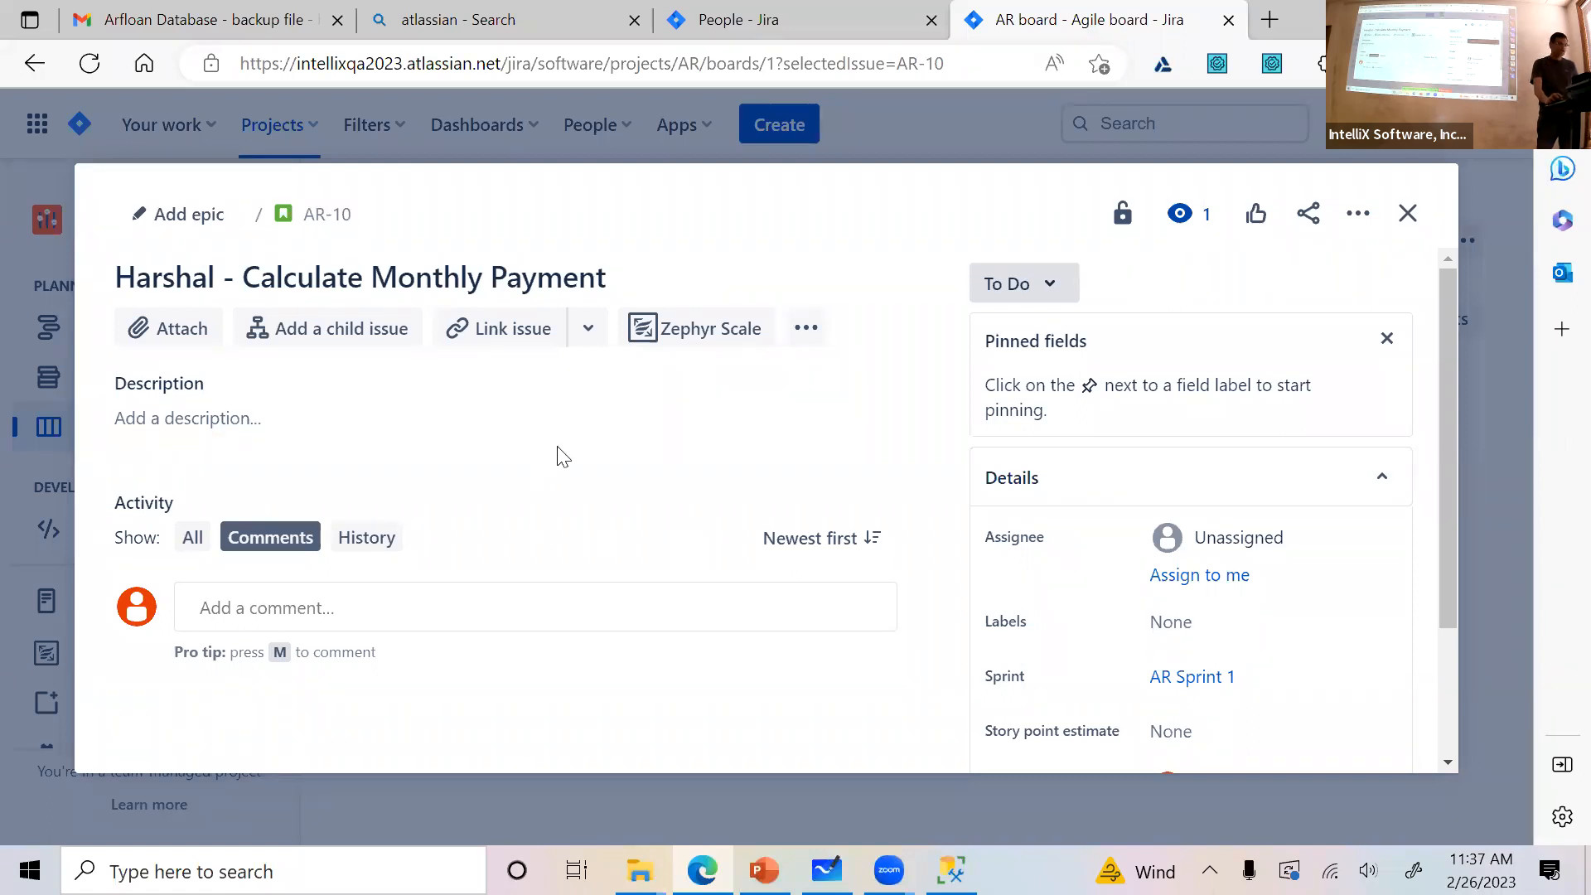
left_click(1409, 213)
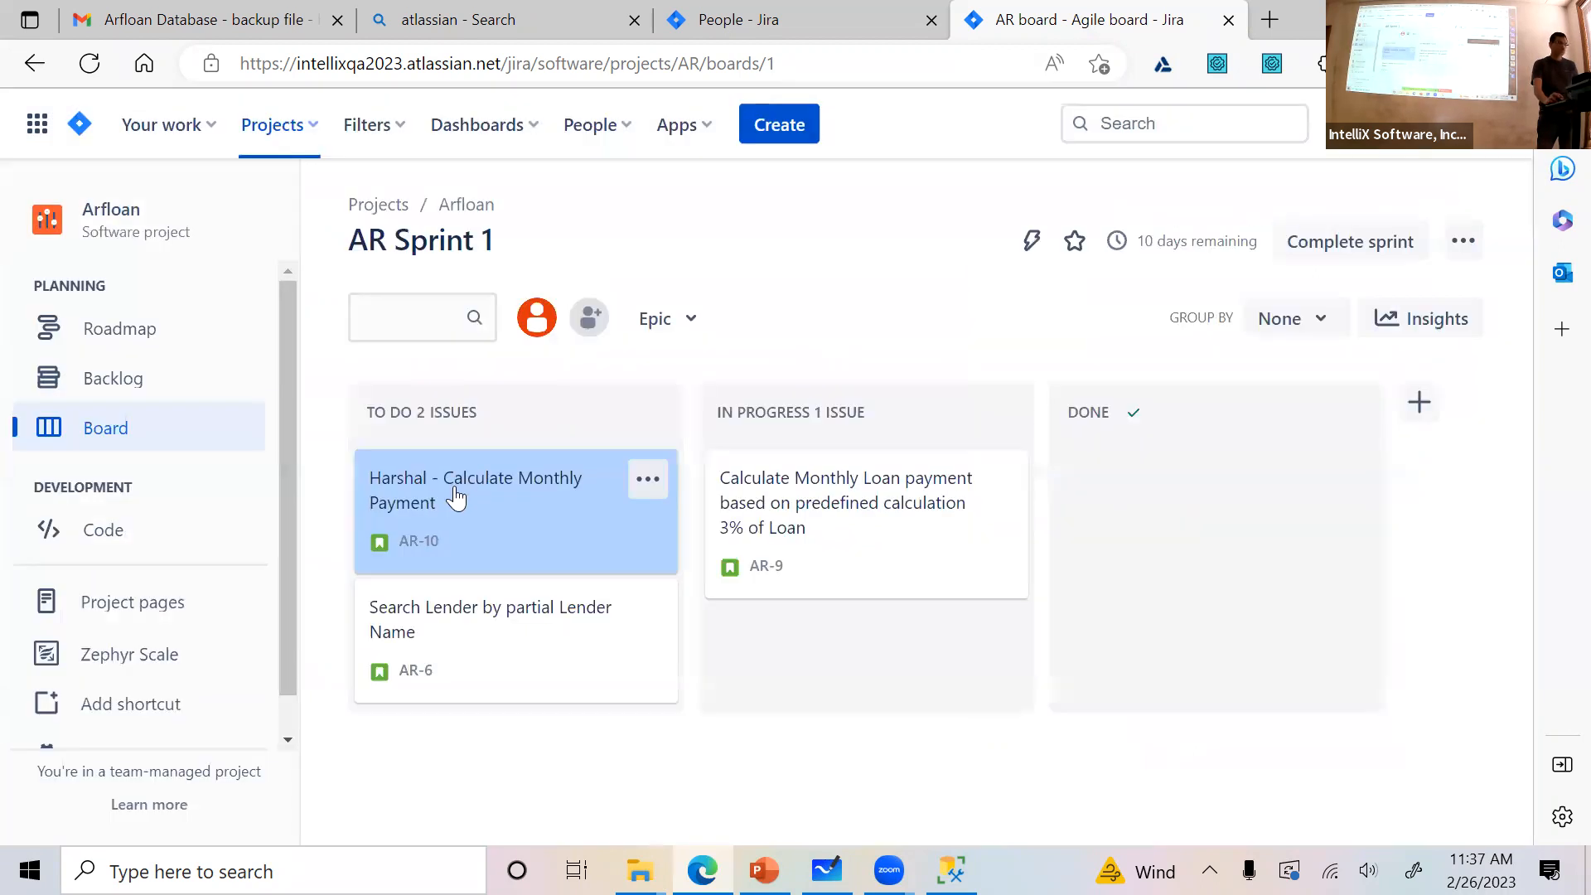
left_click(453, 489)
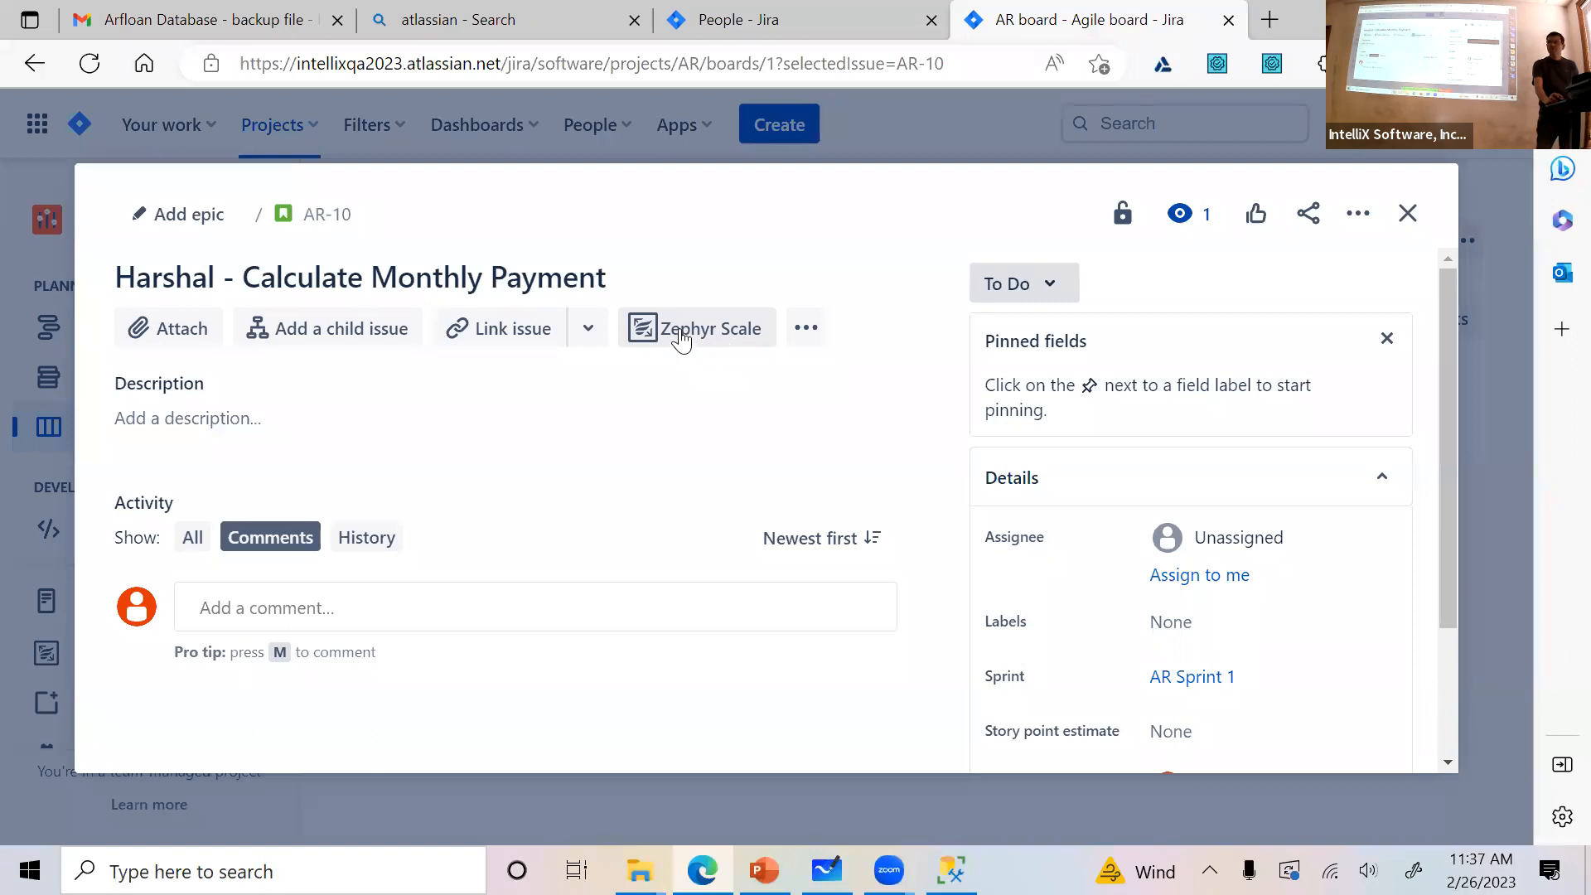
left_click(651, 336)
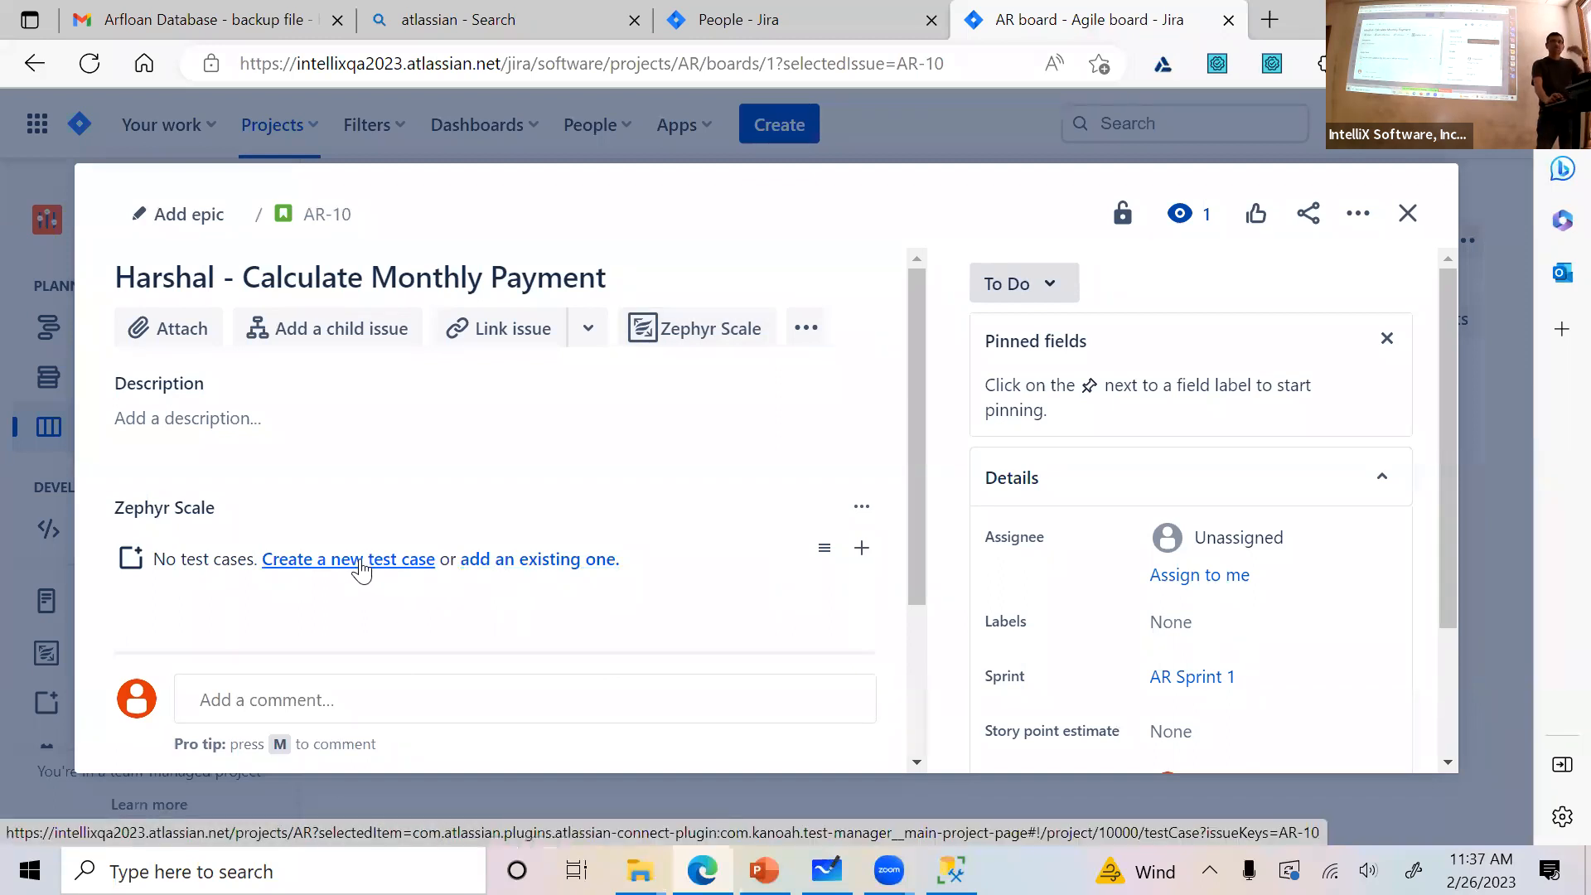
Try selecting the existing test case AR-T1 for story AR-10, but close the selection without adding it
left_click(520, 562)
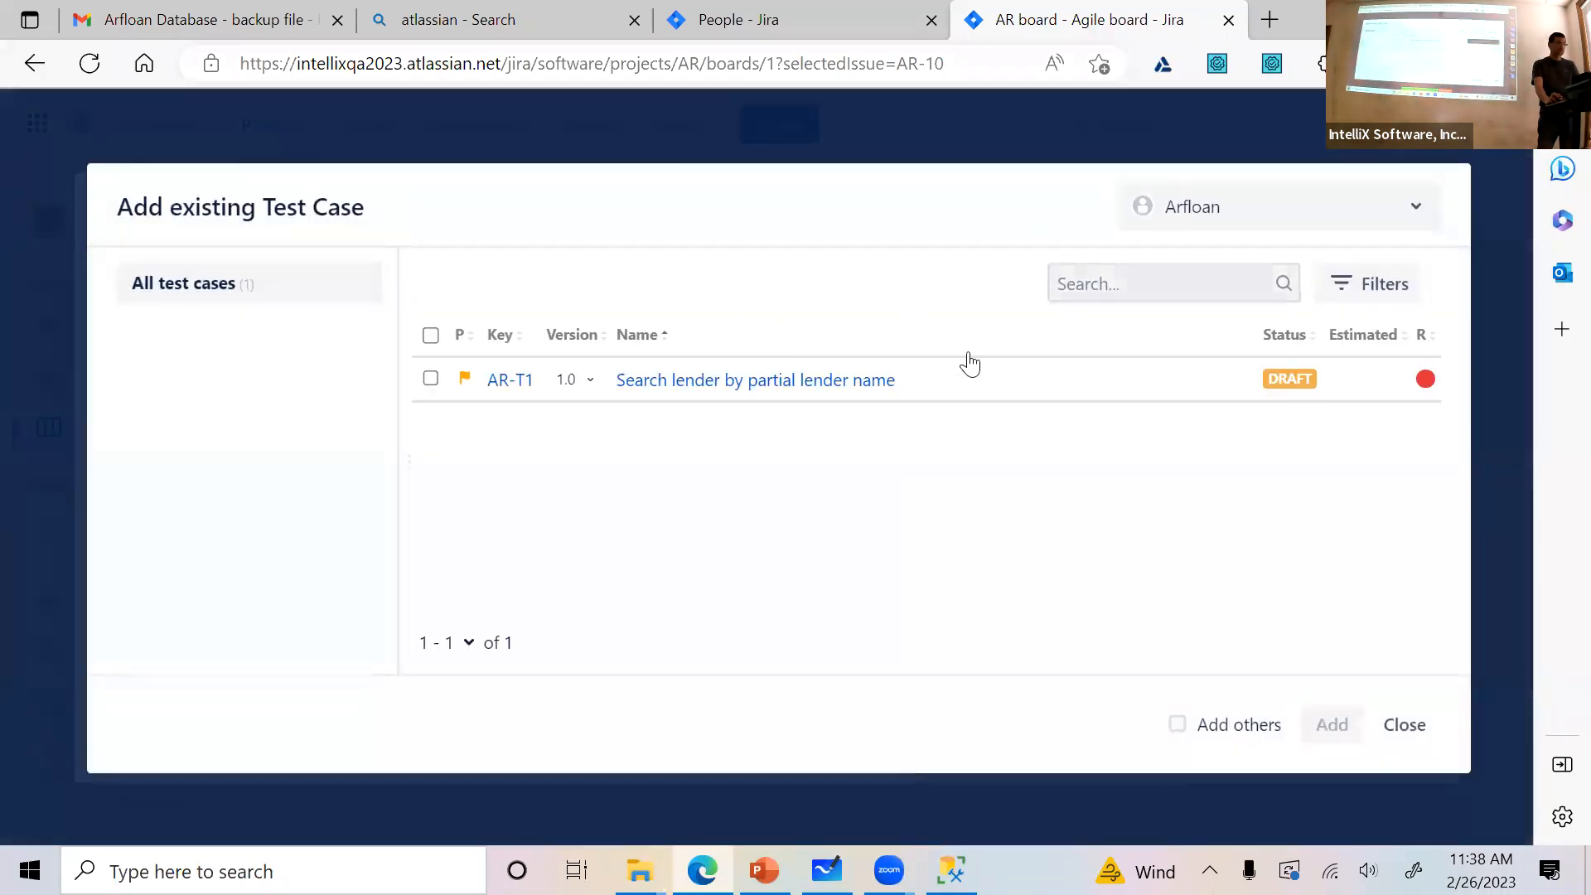
left_click(431, 380)
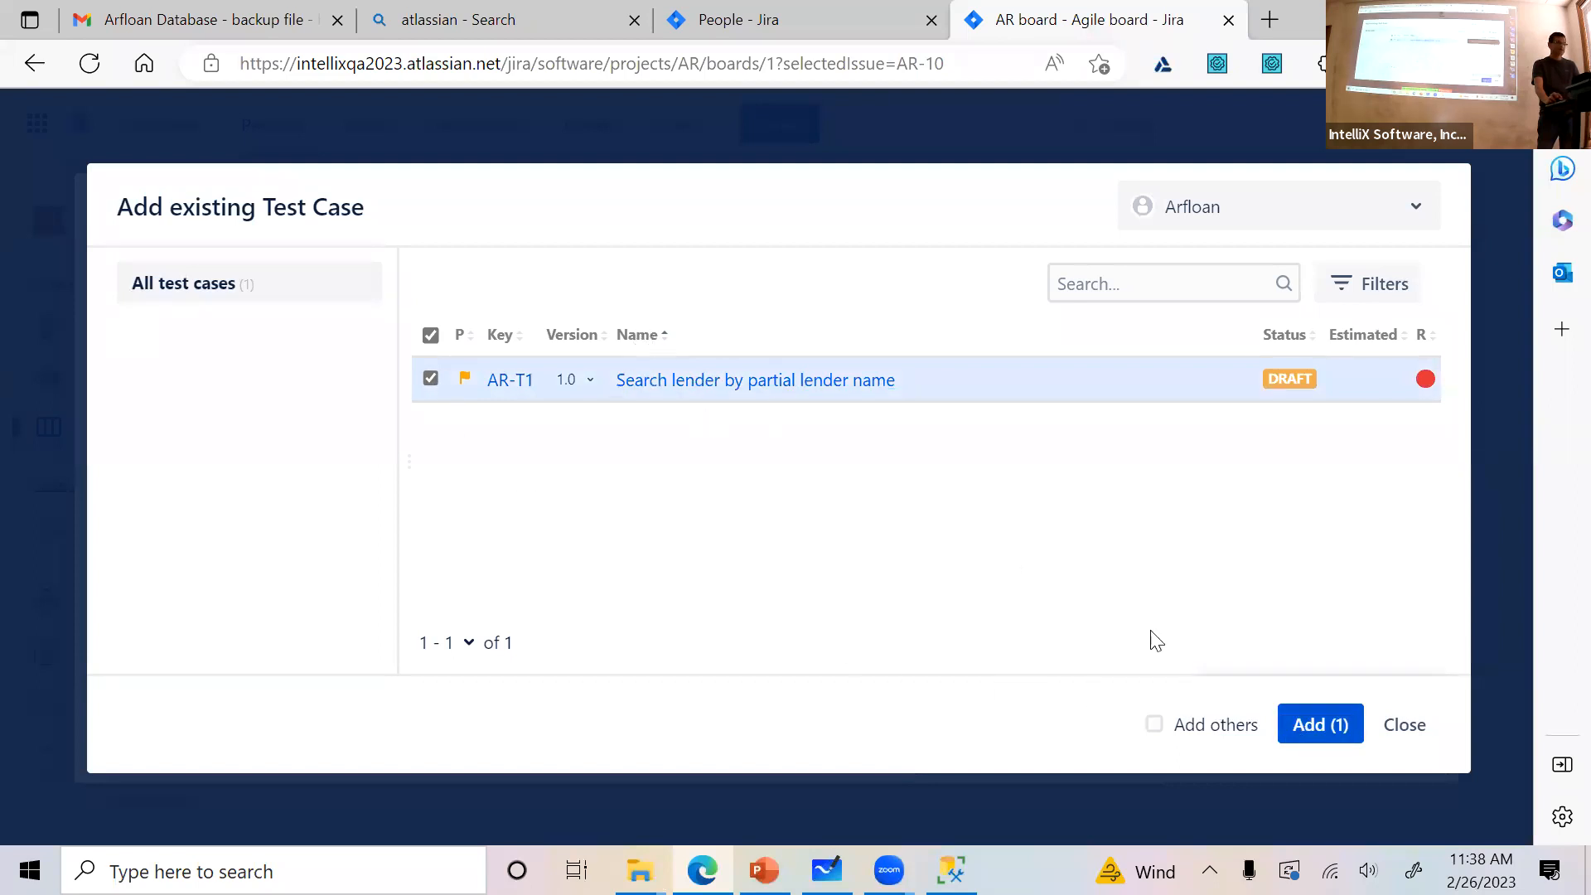
left_click(1403, 726)
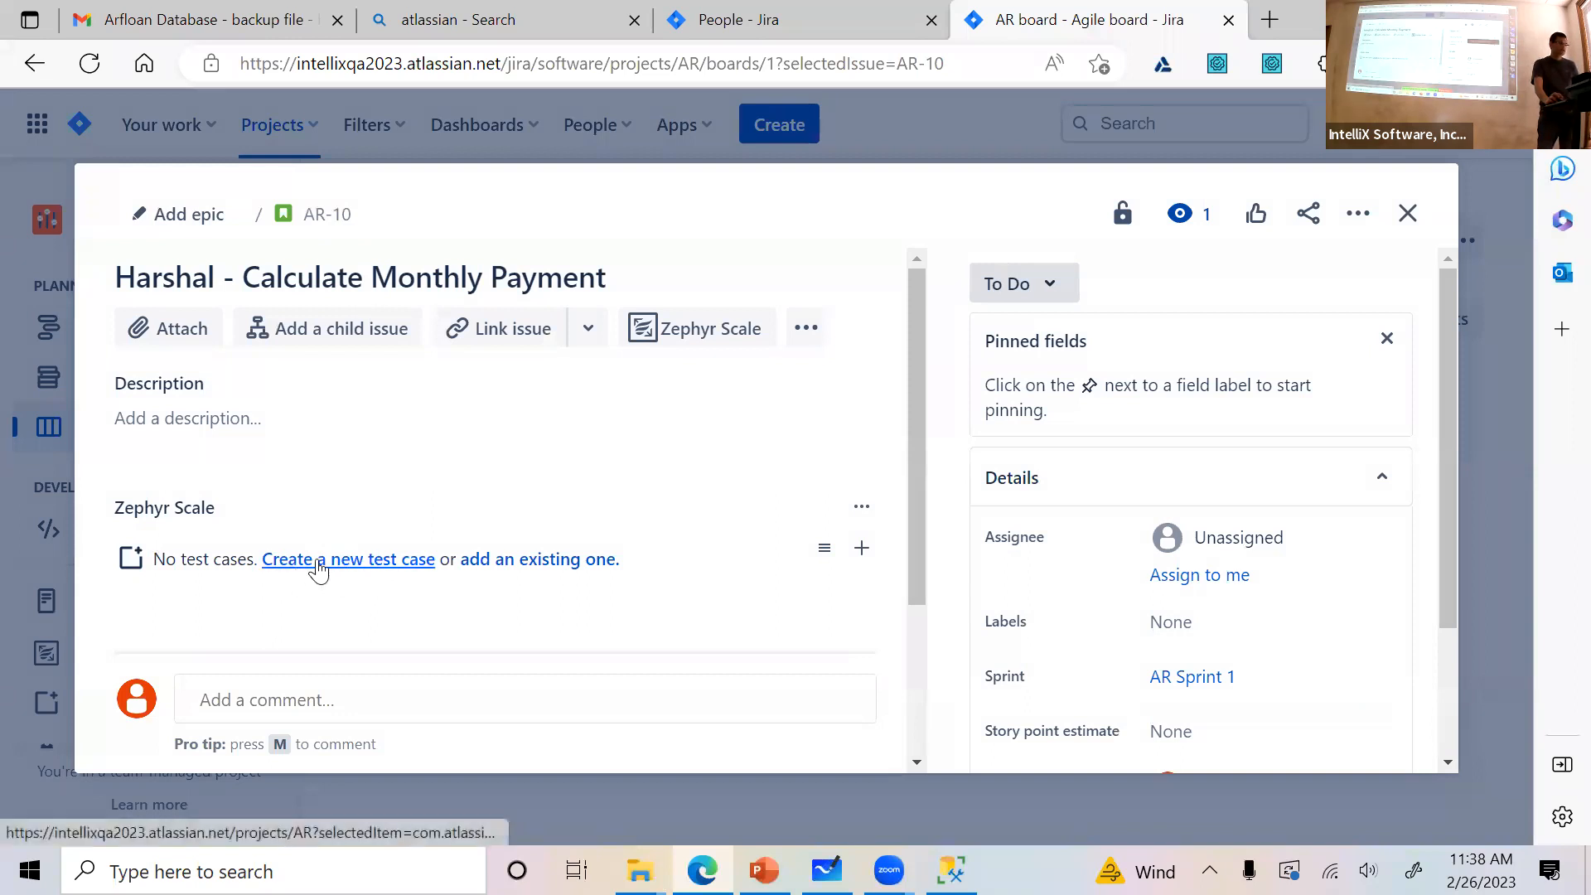
Start a new Zephyr Scale test case from story AR-10 and activate its name for editing
left_click(318, 565)
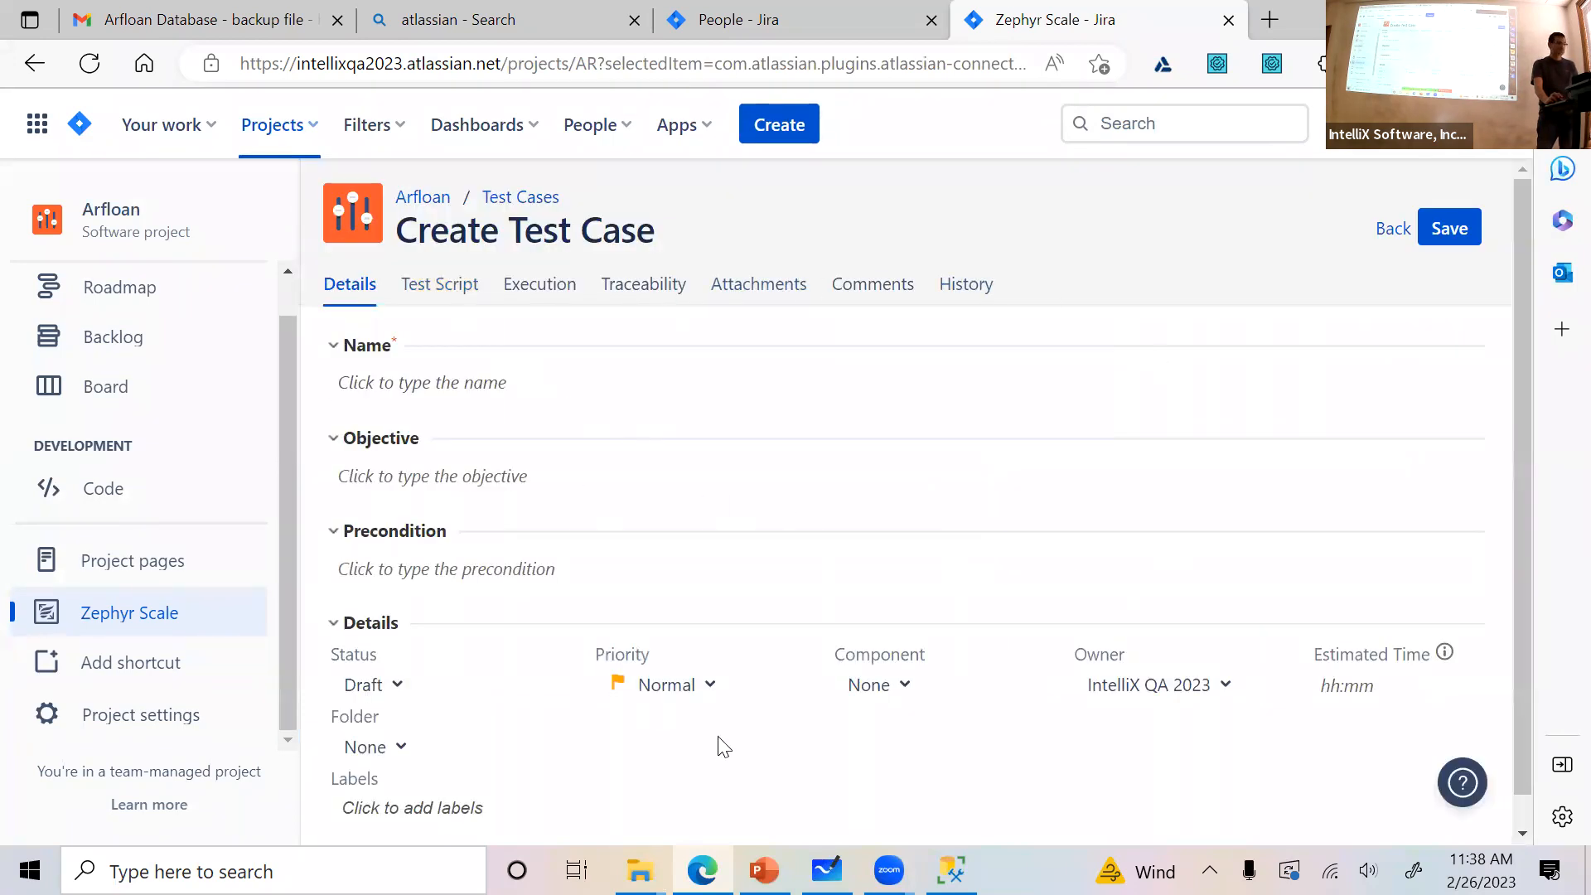
left_click(480, 386)
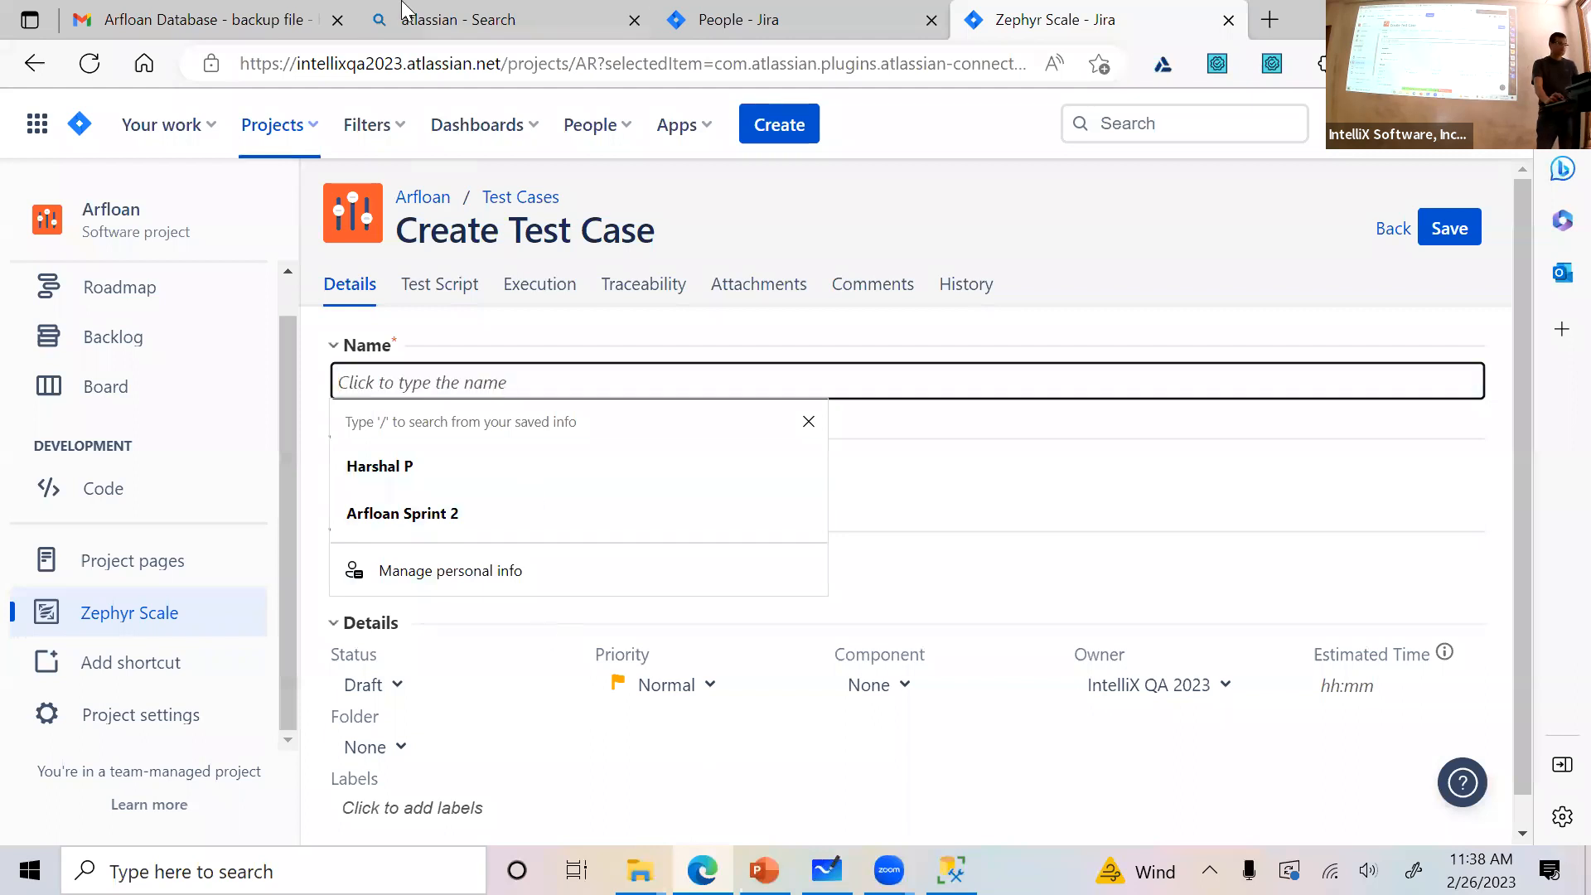
Switch to Gmail and look through the inbox's February messages, including the test case and homework emails
left_click(253, 25)
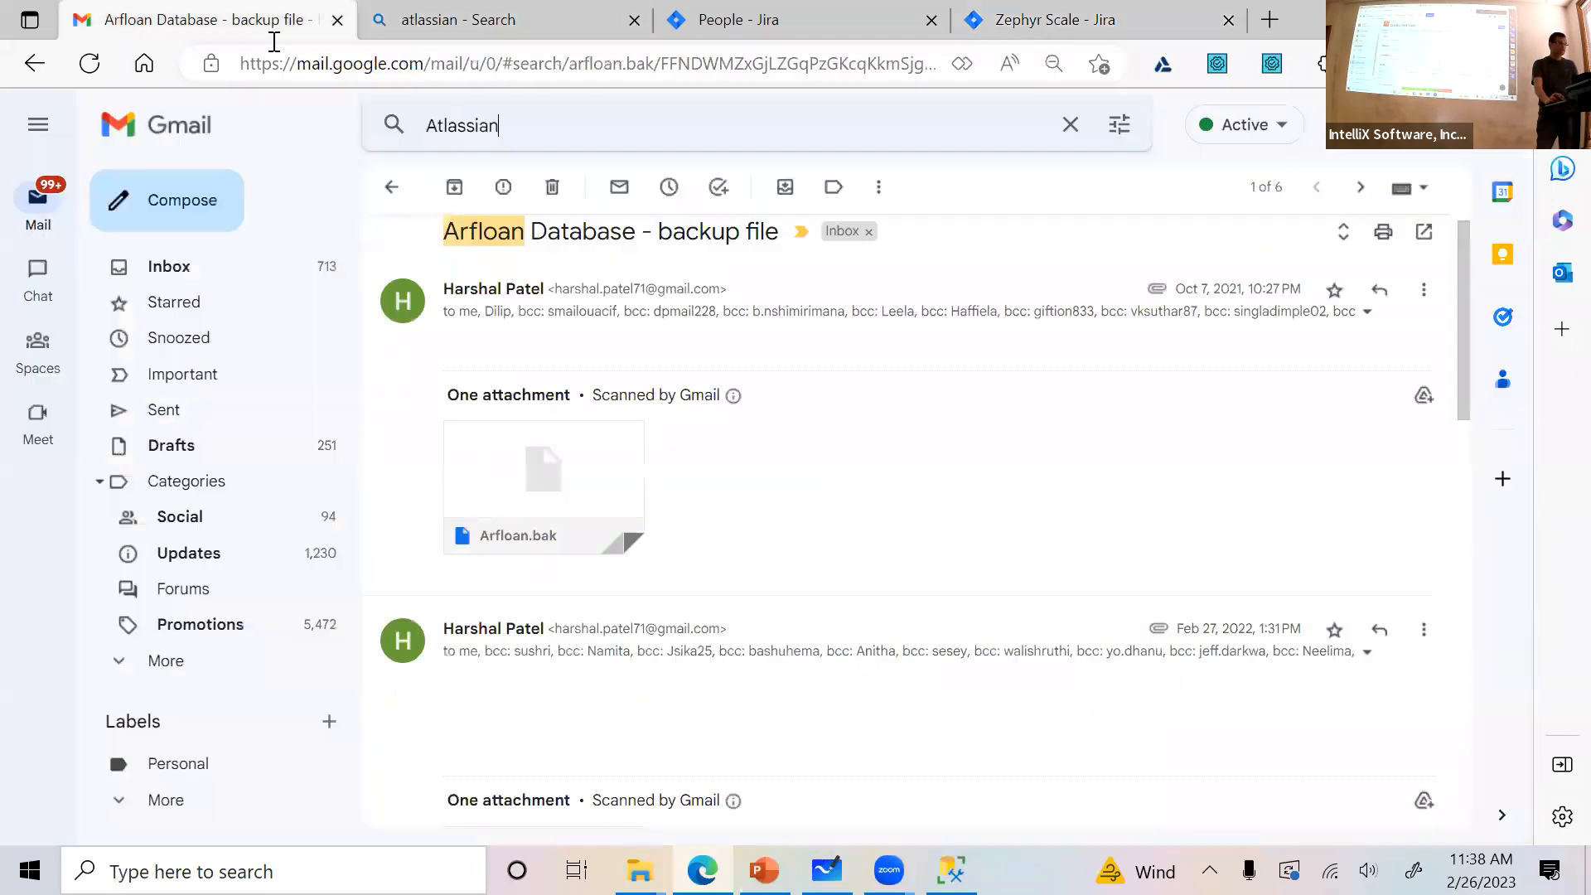
left_click(392, 187)
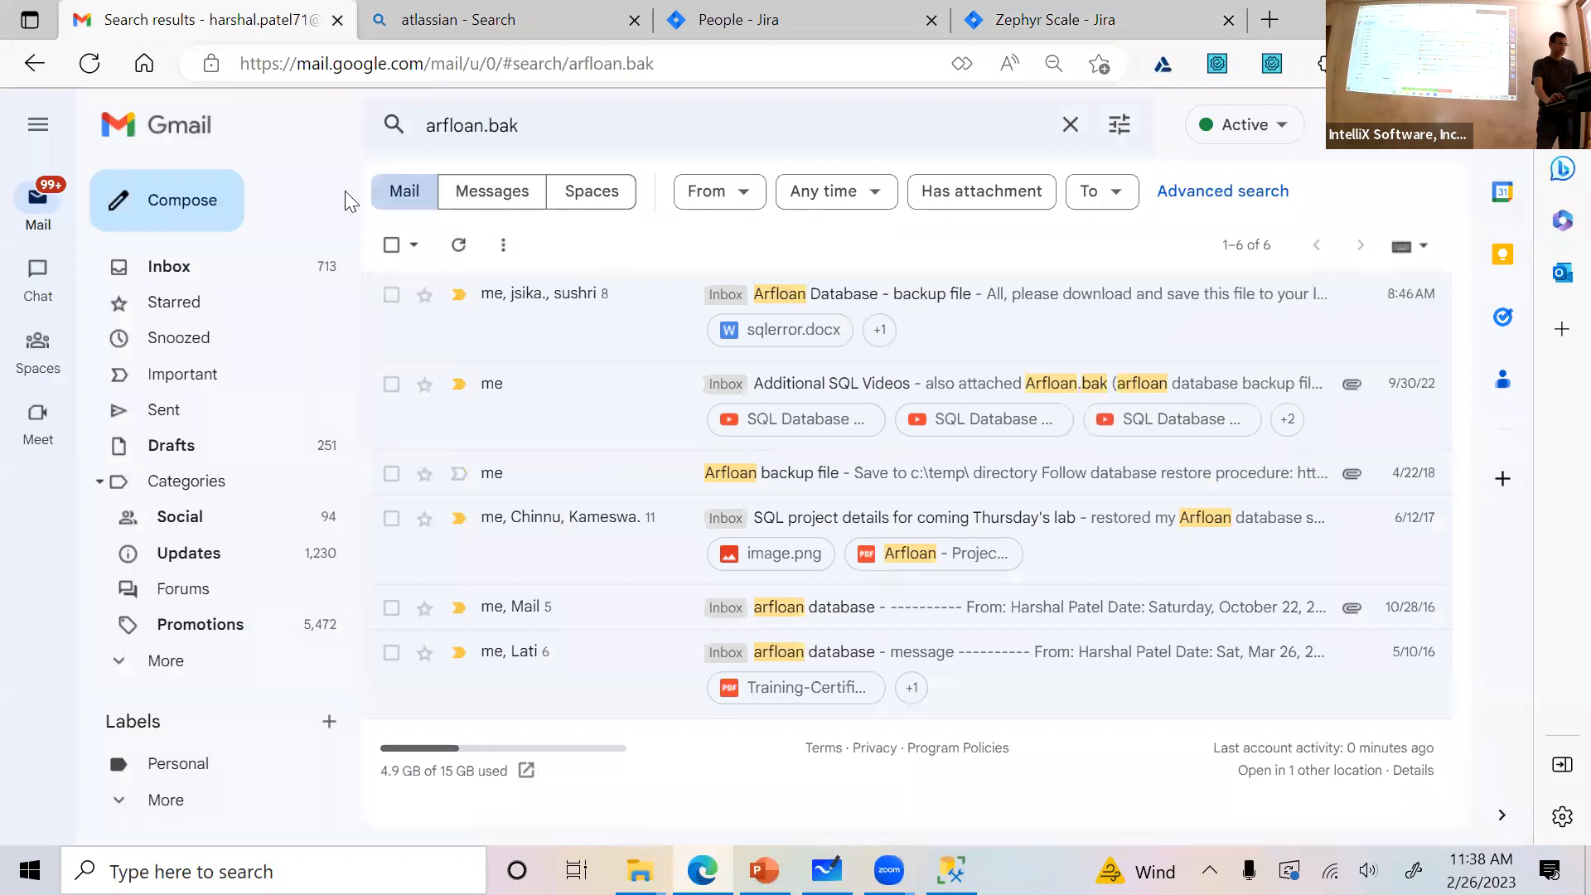
left_click(196, 263)
scroll(713, 473, "down", 3)
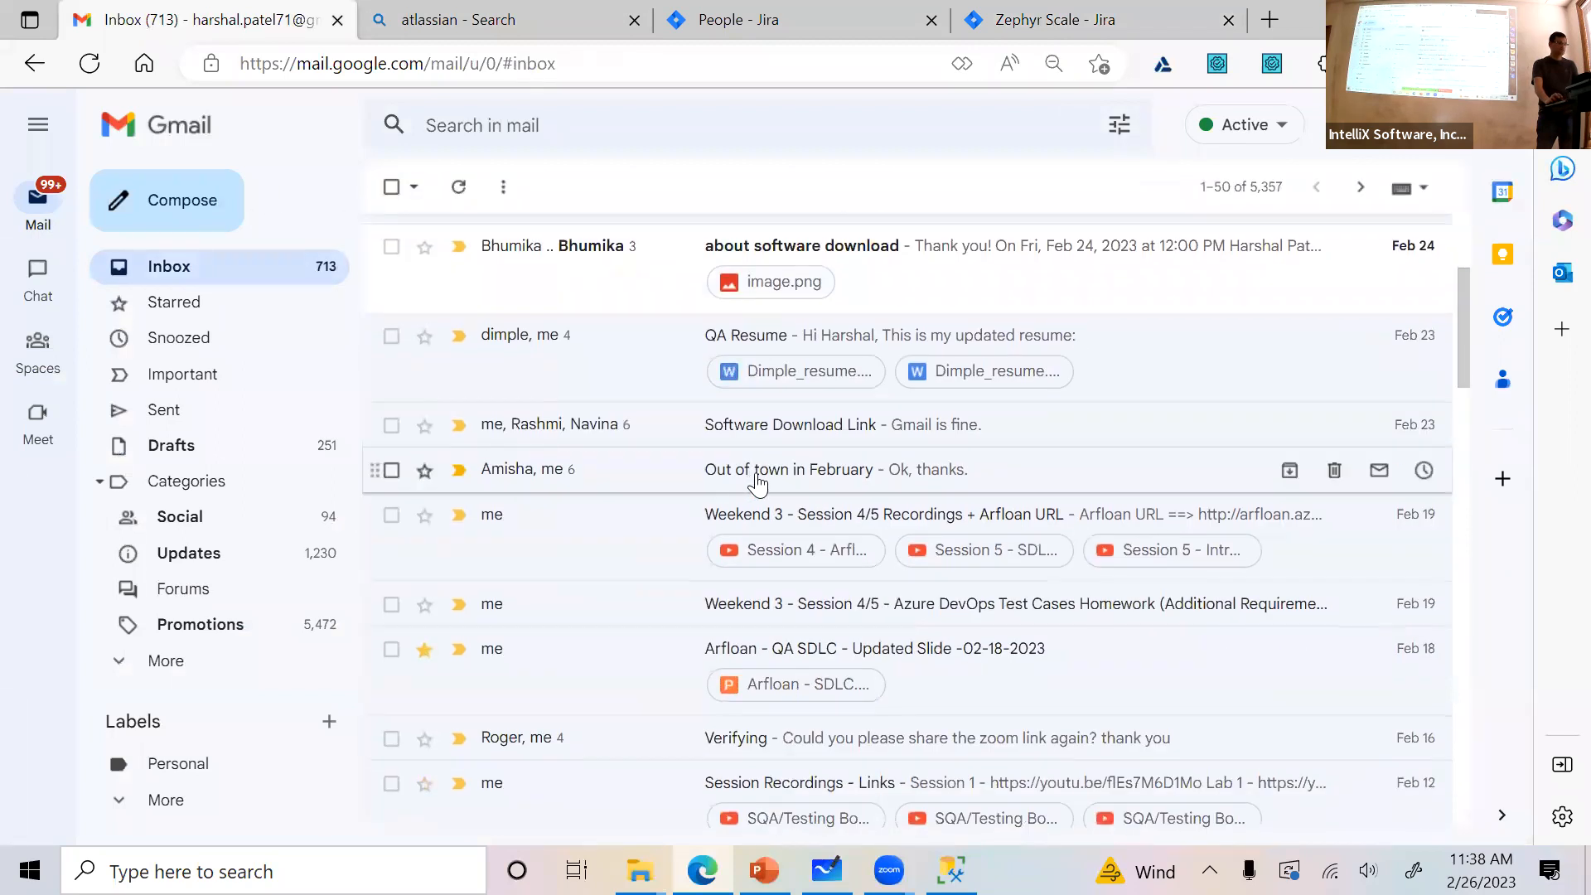
scroll(775, 479, "down", 5)
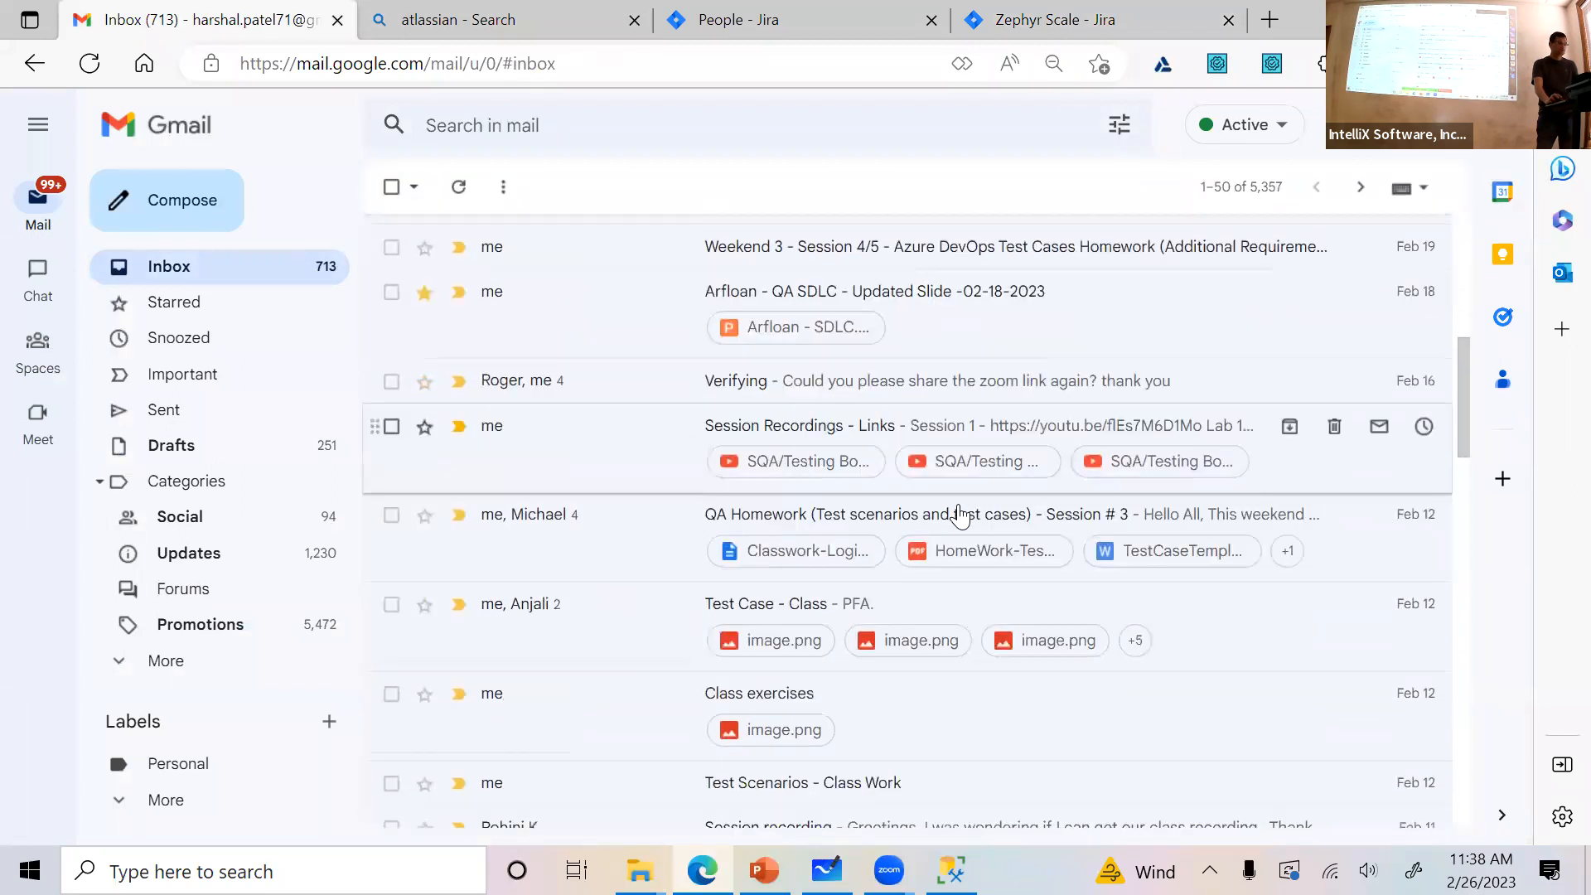
scroll(960, 517, "down", 3)
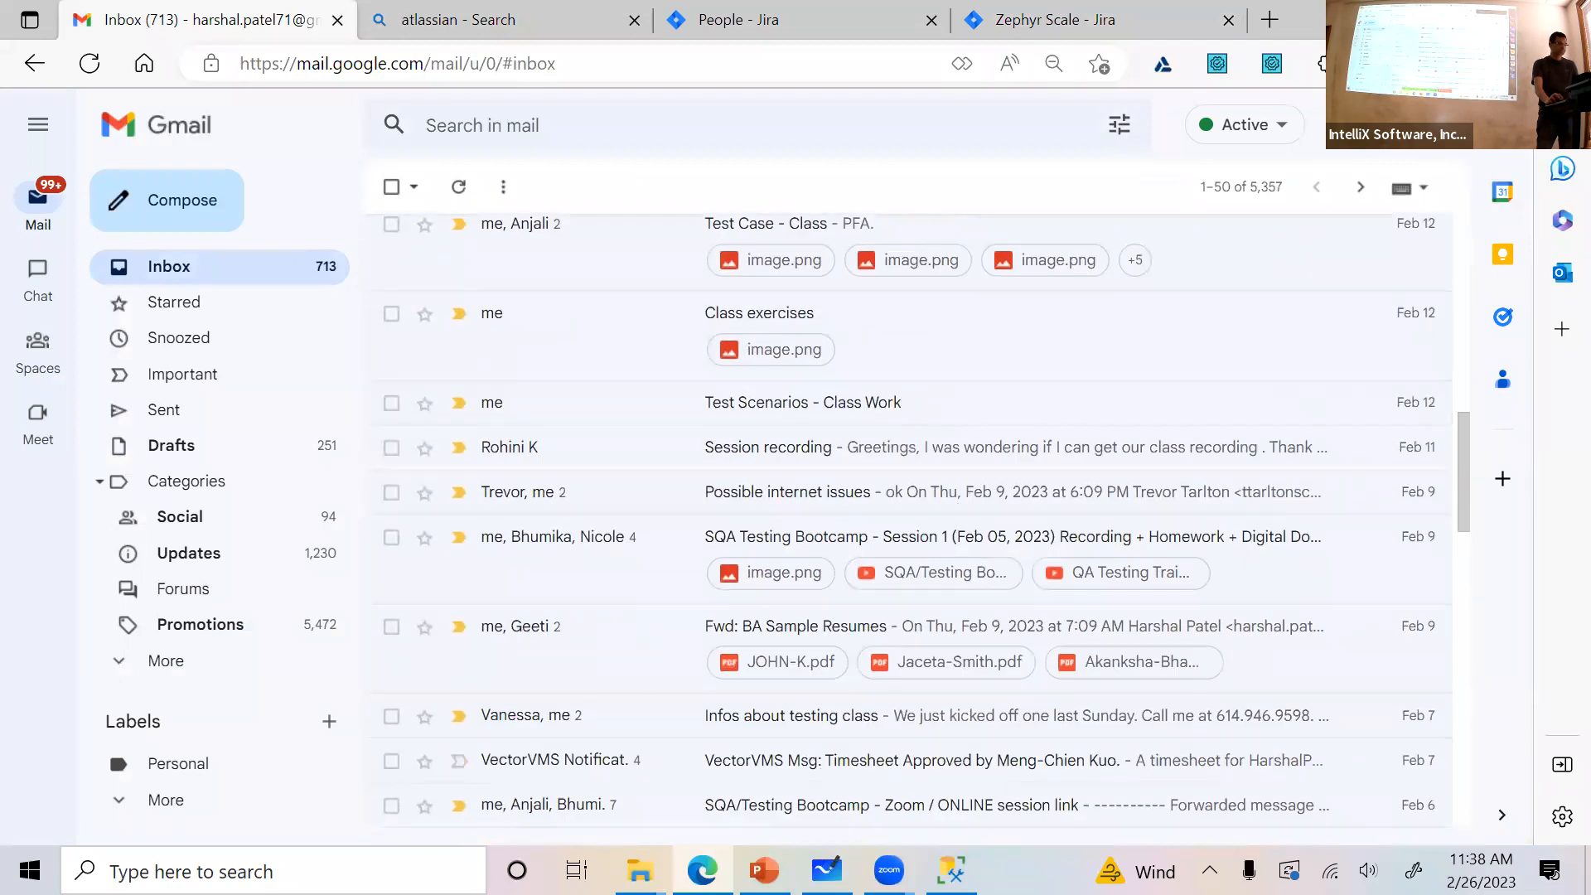
mouse_move(640, 871)
left_click(563, 804)
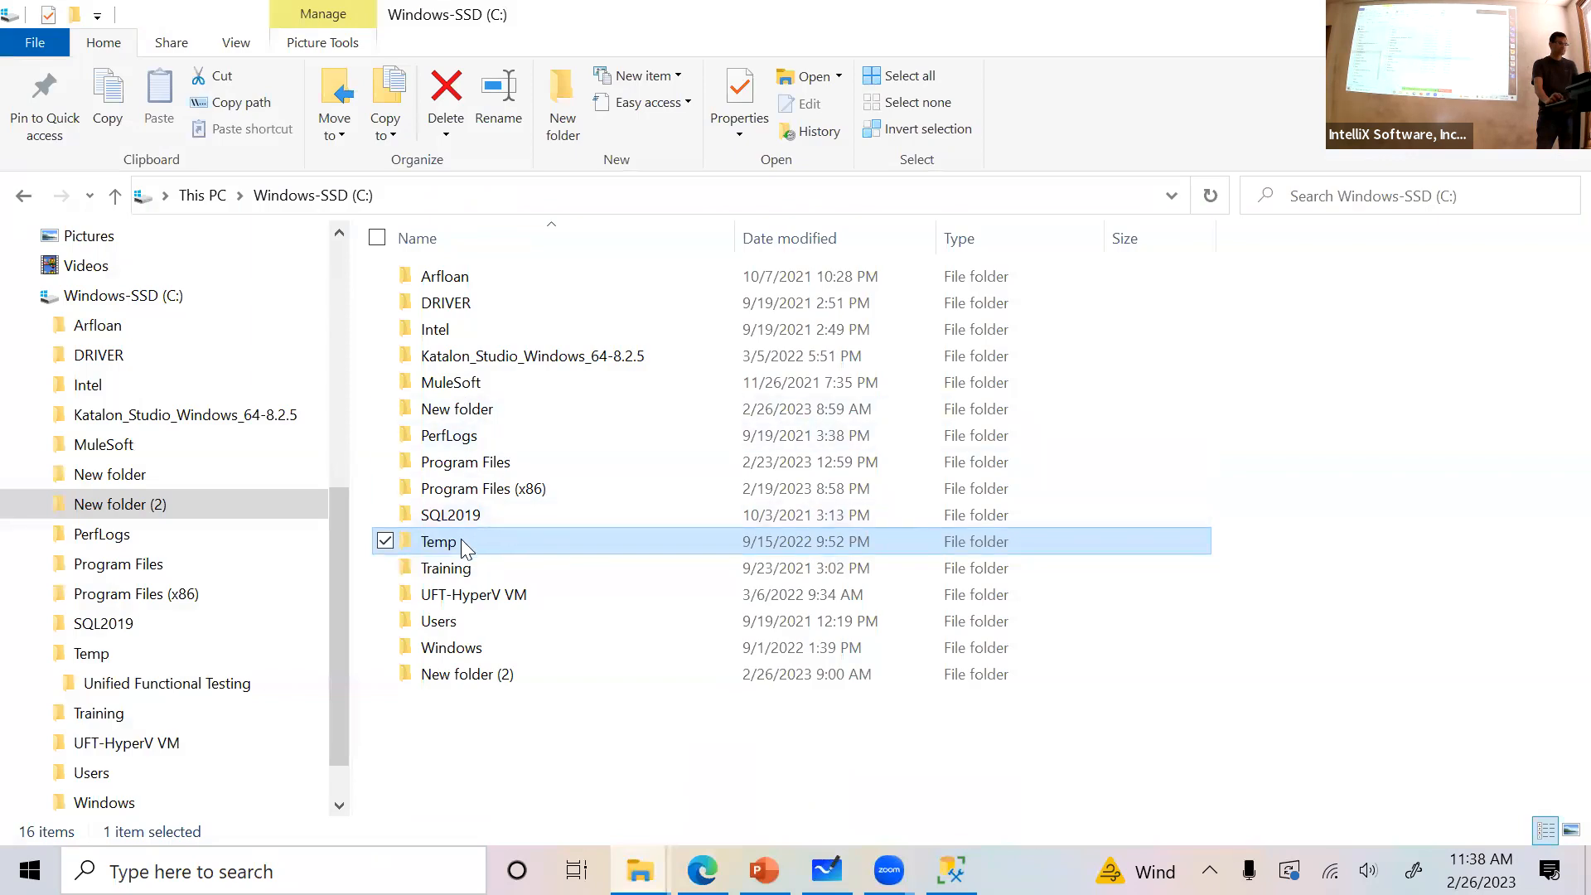
key("alt+Tab")
scroll(770, 596, "down", 3)
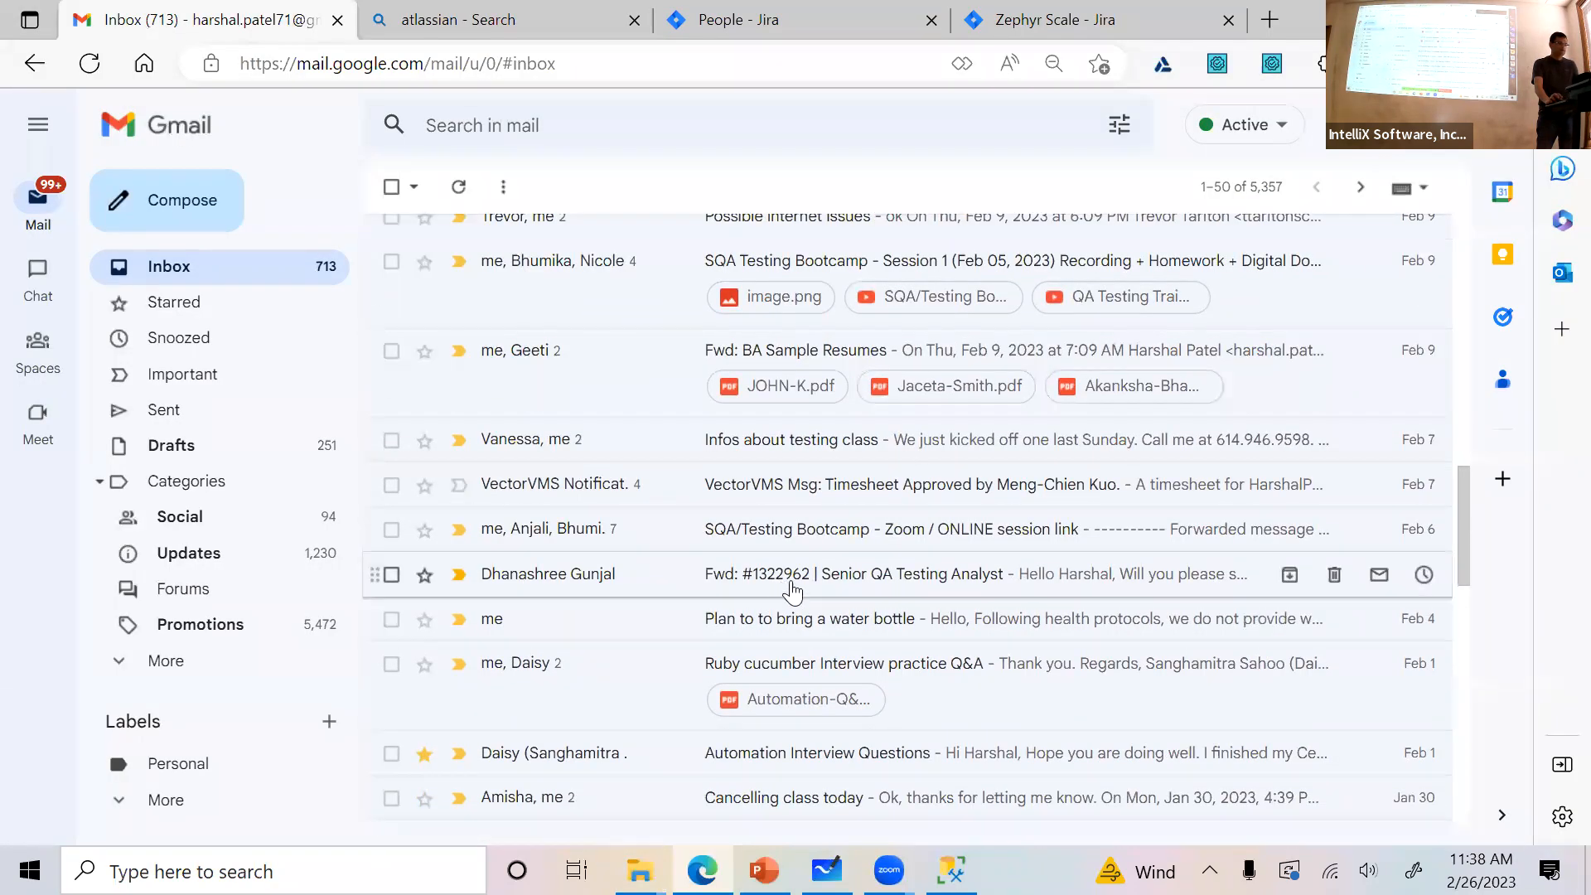
scroll(791, 590, "up", 2)
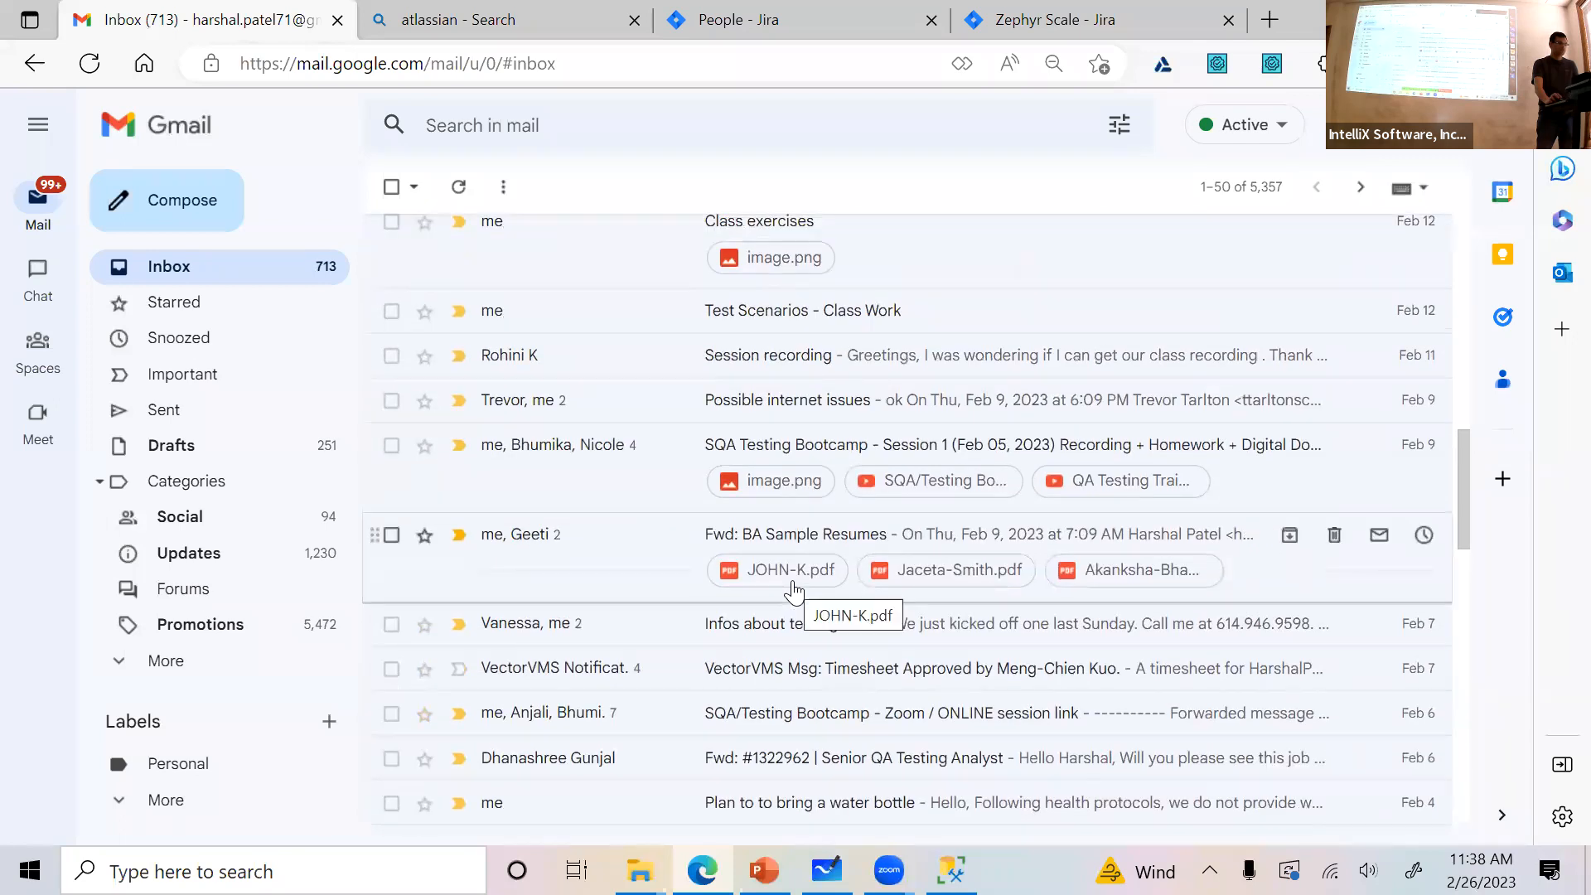
scroll(808, 579, "up", 3)
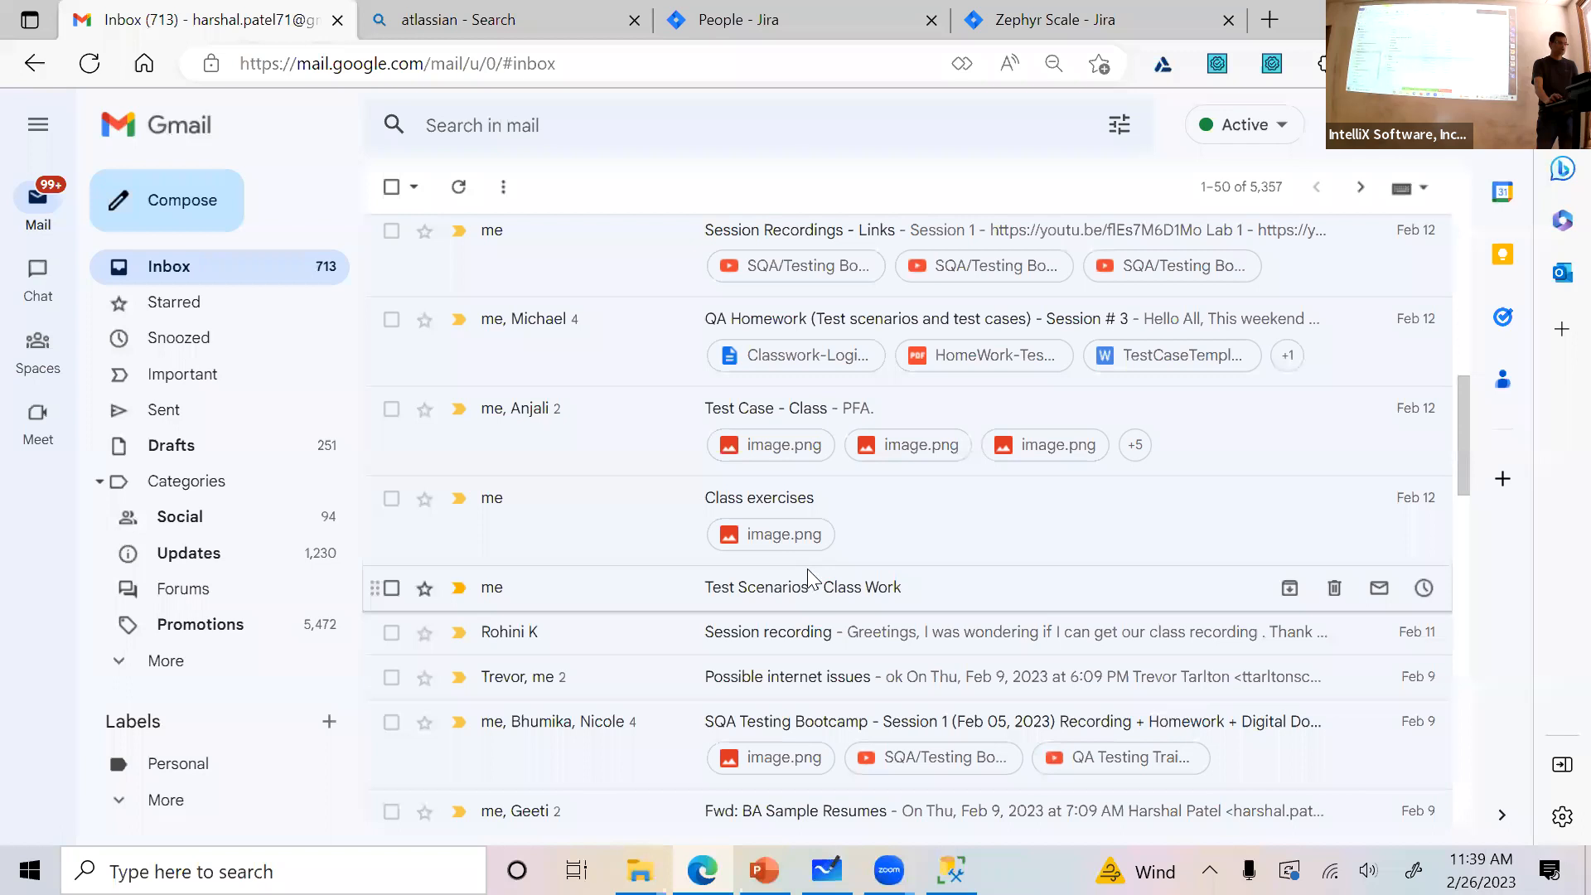
key("alt+Tab")
key("alt+Tab")
key("alt+Tab")
key("alt+Tab")
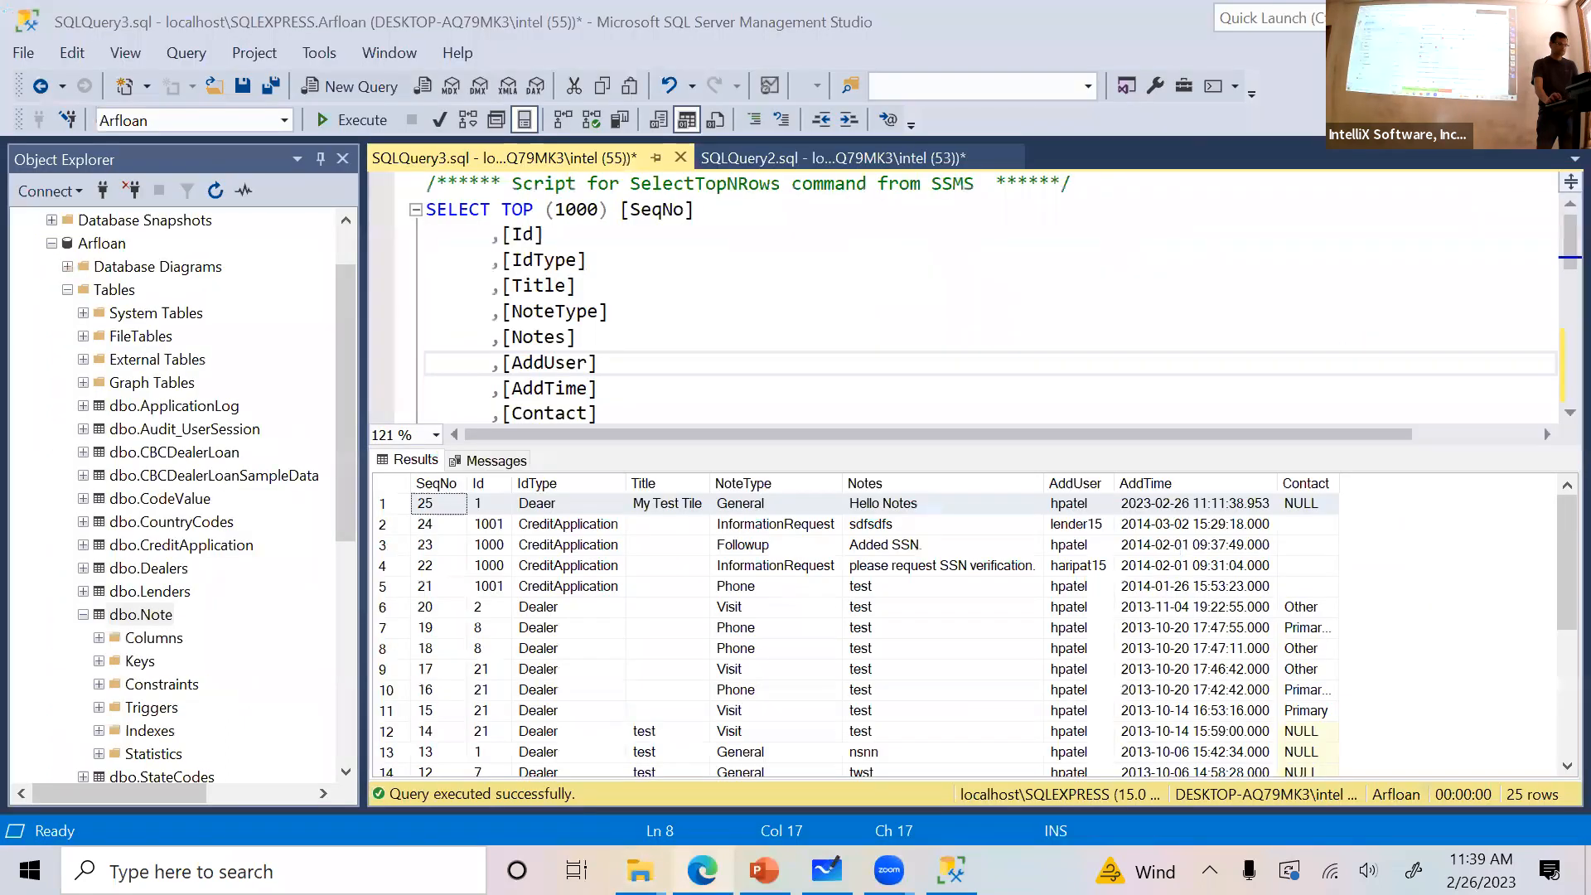
left_click(703, 871)
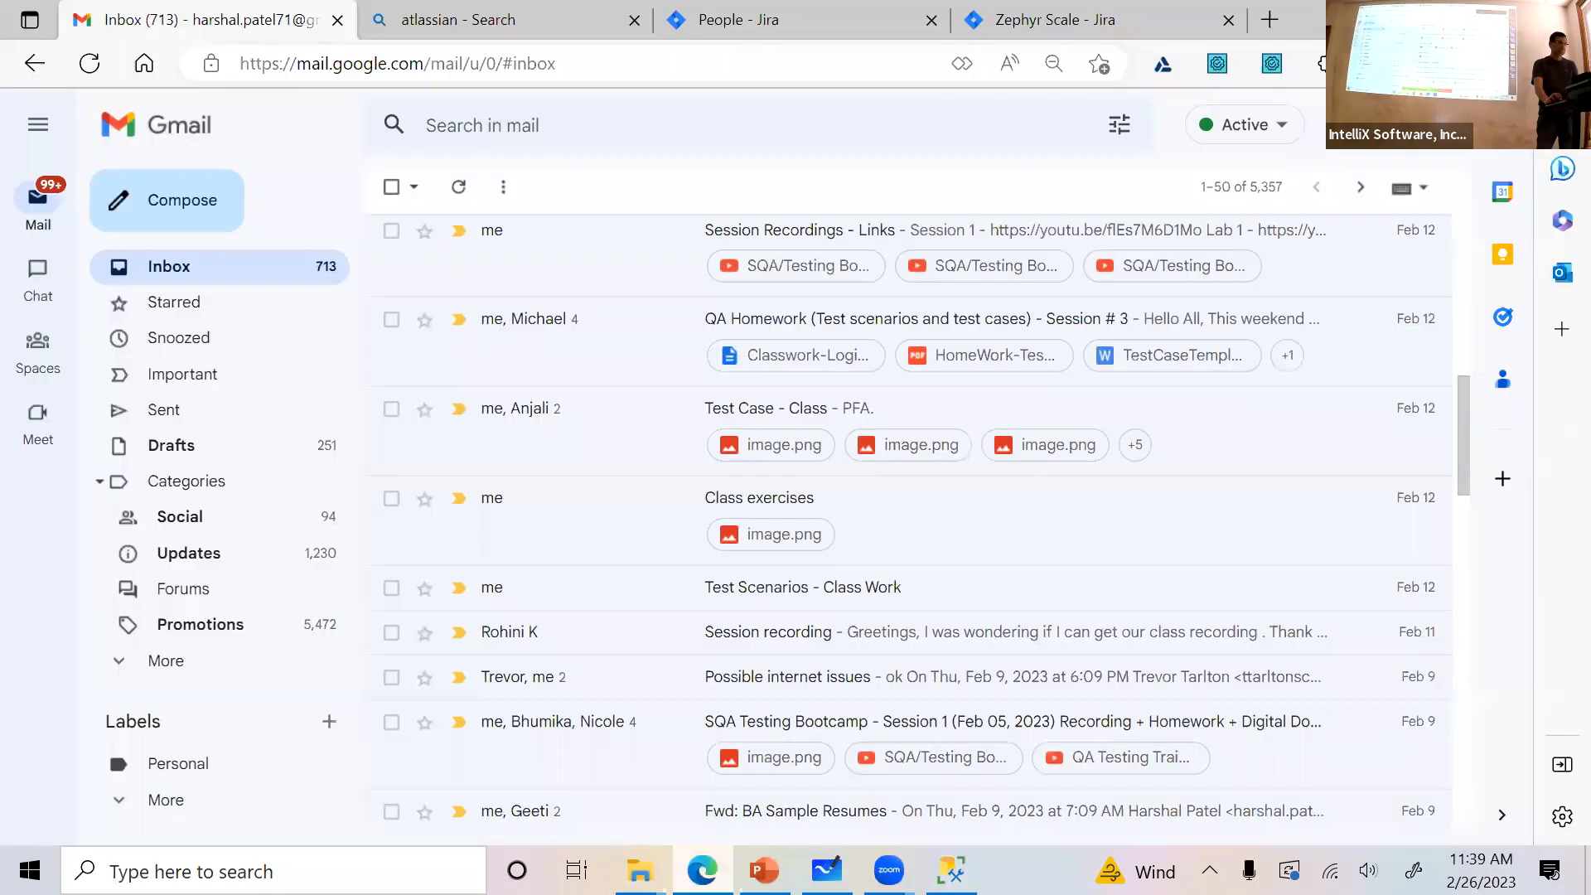
Return to Zephyr Scale and name the test case "Validate that you can see valid Monthly payment for a positive loan amount"
left_click(1055, 20)
left_click(490, 374)
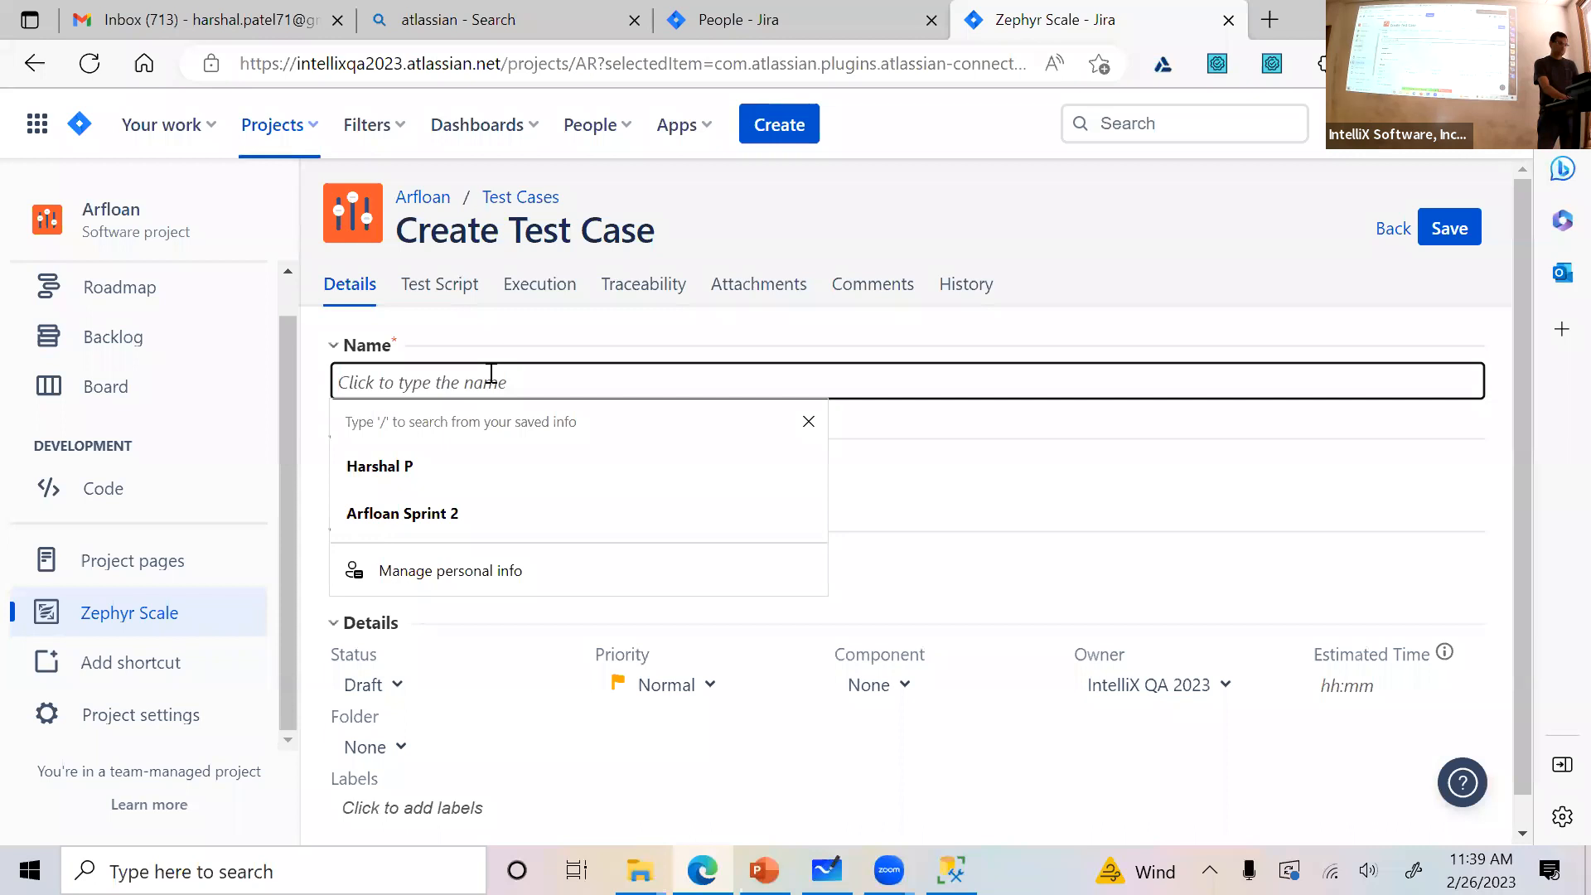
type("Validate")
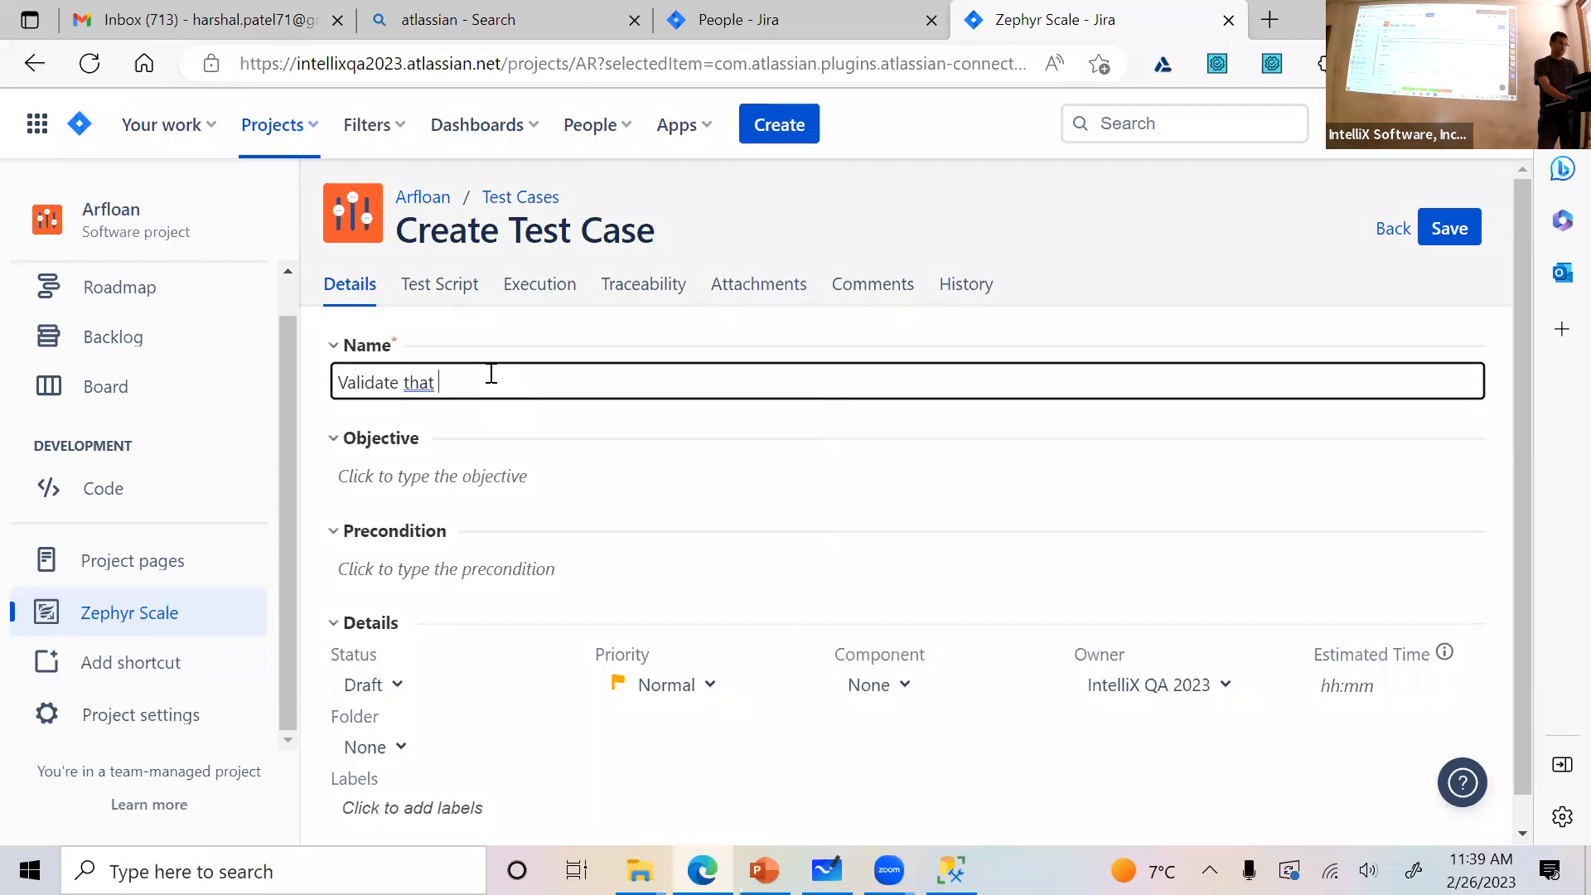
type("that you can see valid Monthly payment for a positive loan amount")
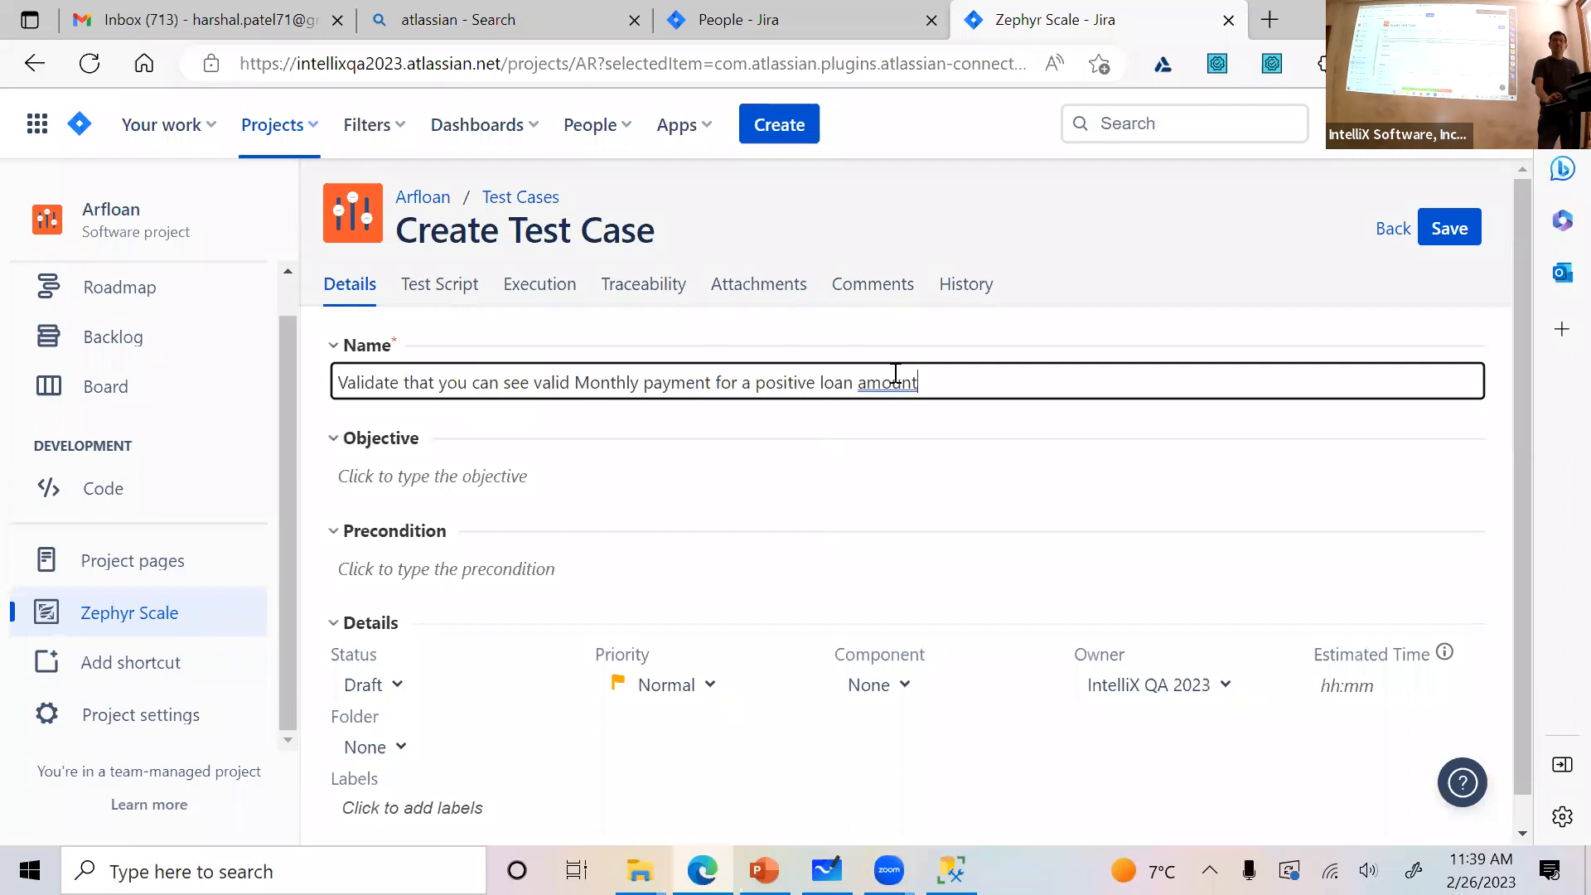
Enter the precondition "Dealer exists in the system with valid credentials", followed by the dealer's username and password in parentheses
scroll(858, 457, "down", 1)
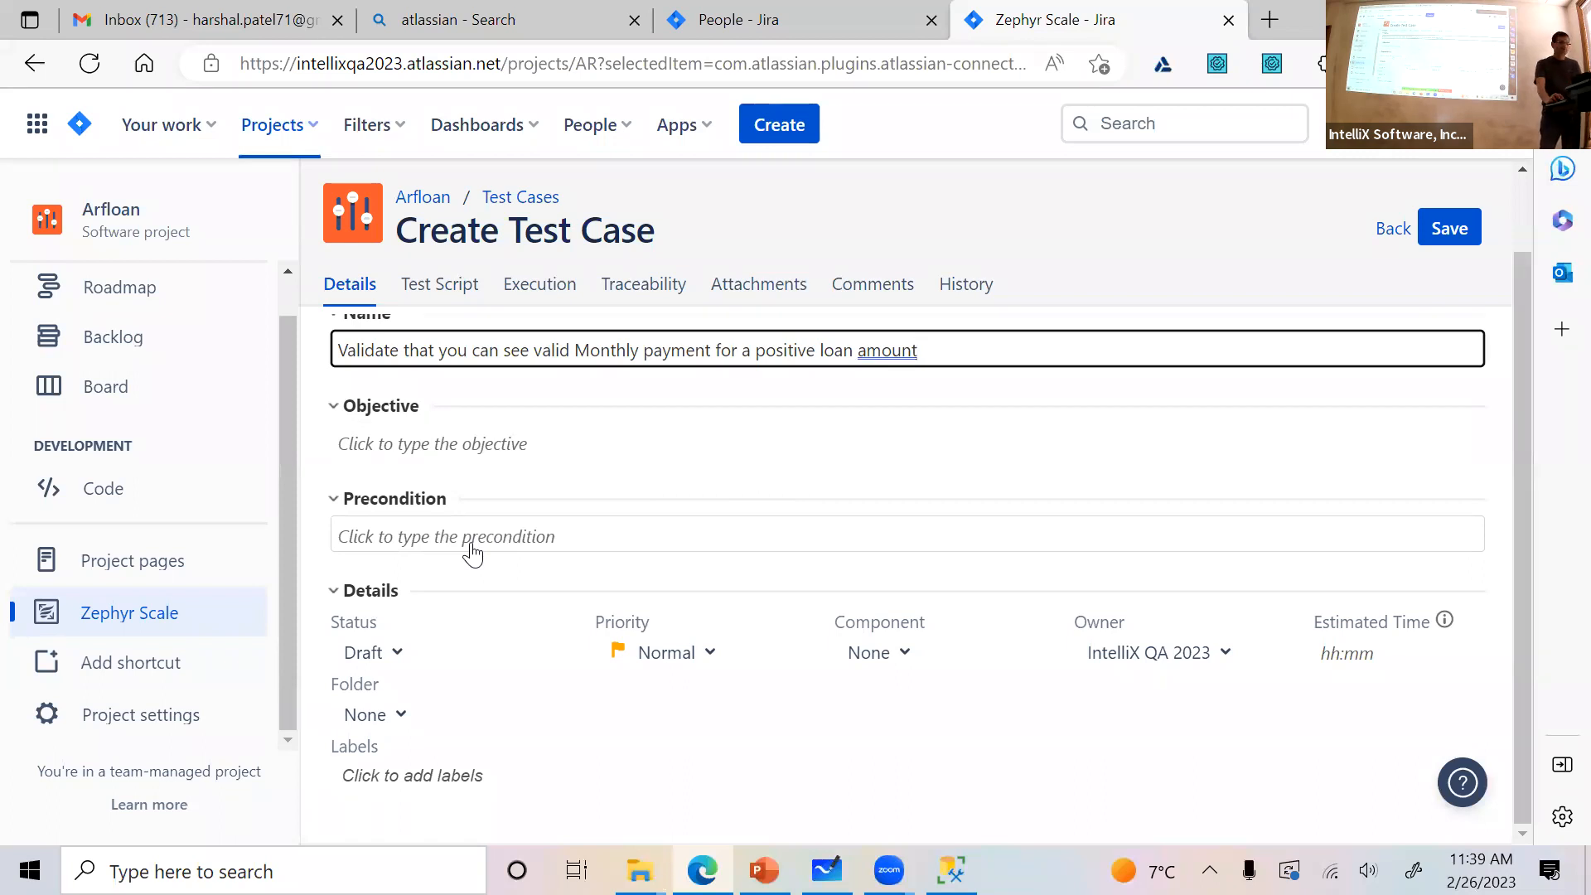
left_click(470, 548)
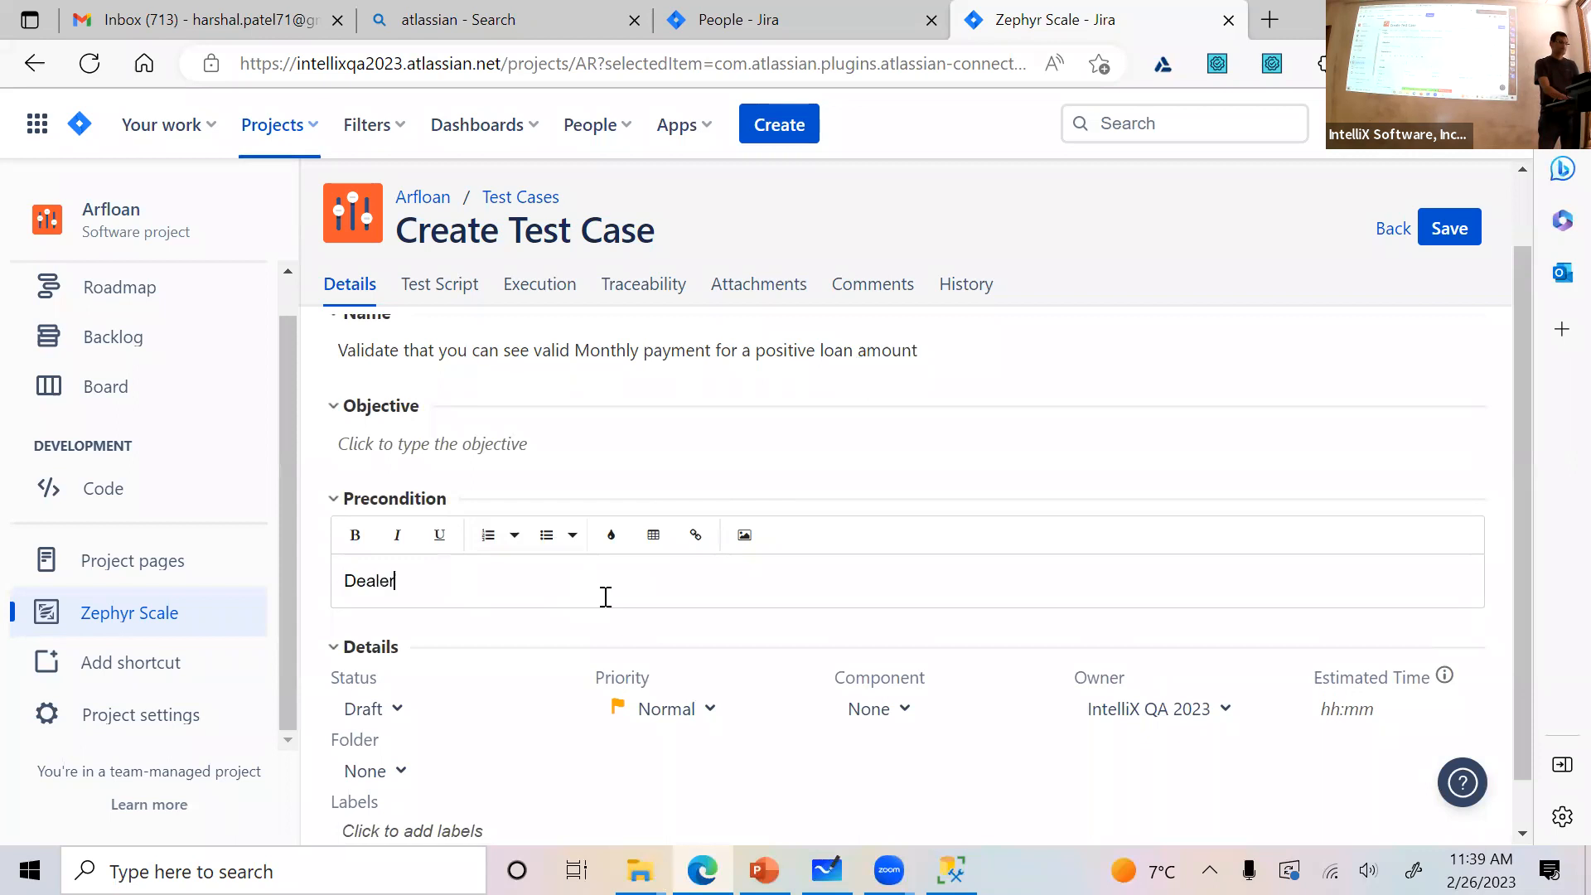
type("Dealer exists in the system with val")
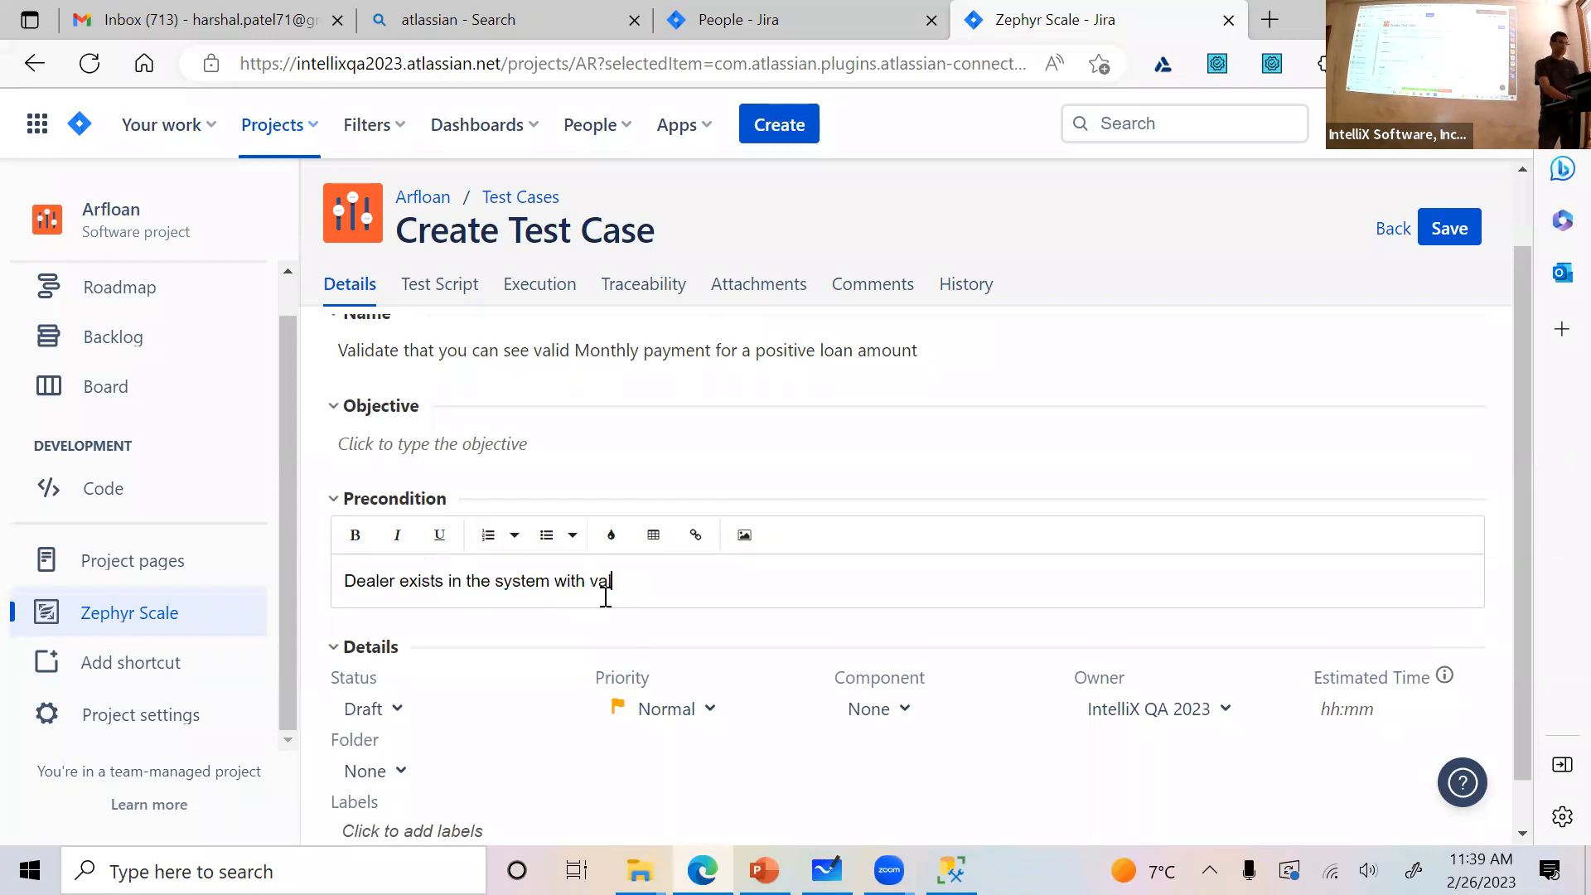
type("id credentials")
type(" (gtr")
key("BackSpace")
type("training, training)")
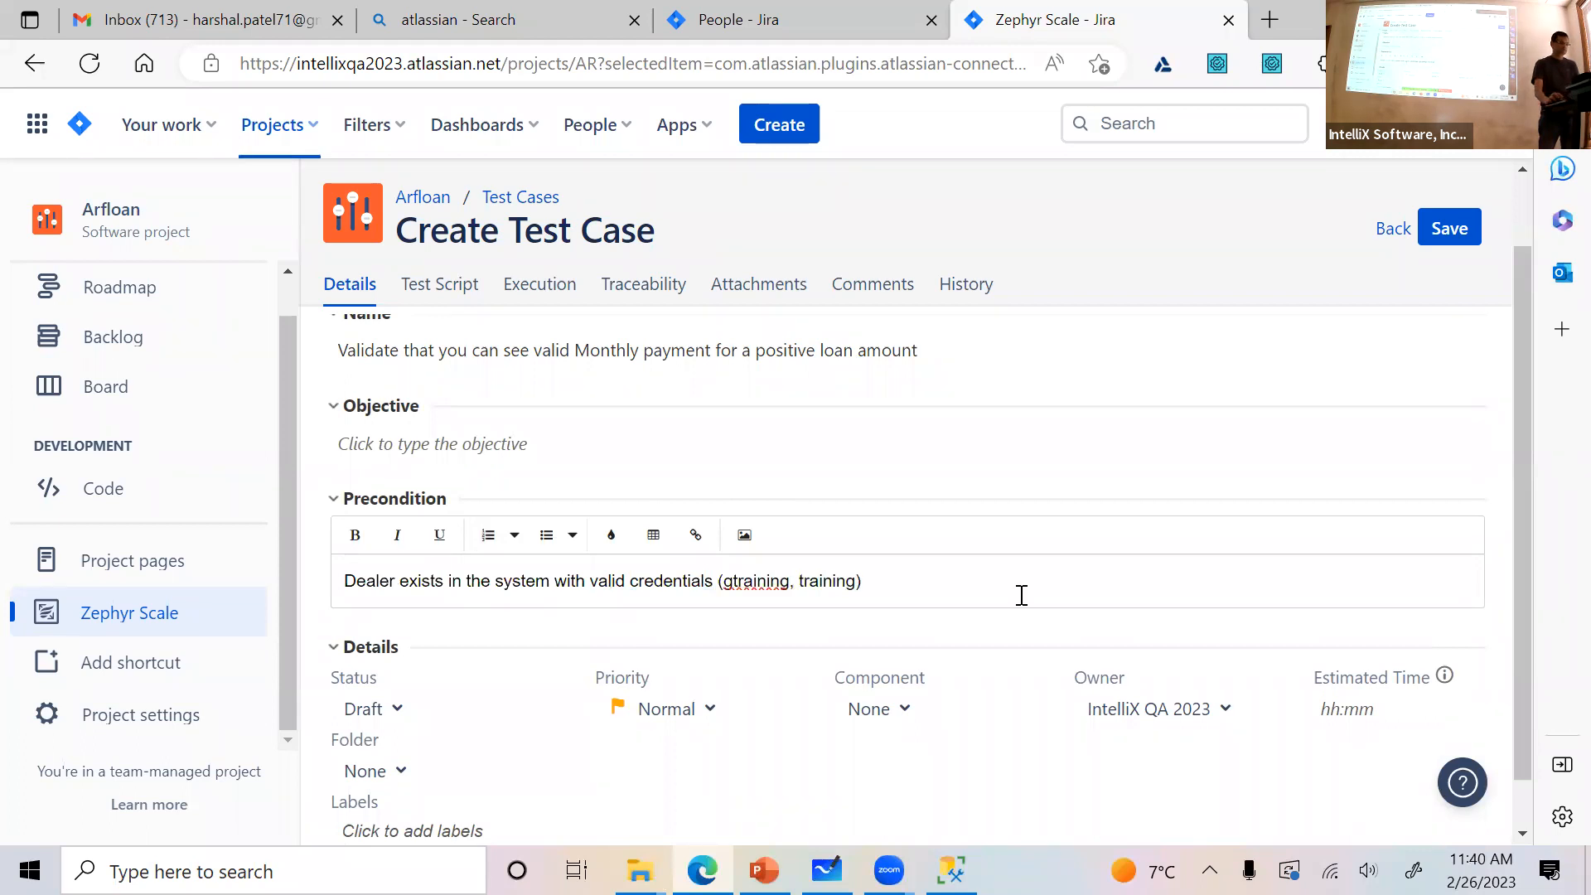
Review the new test case's objective and name, and examine the available status and priority options
left_click(1130, 460)
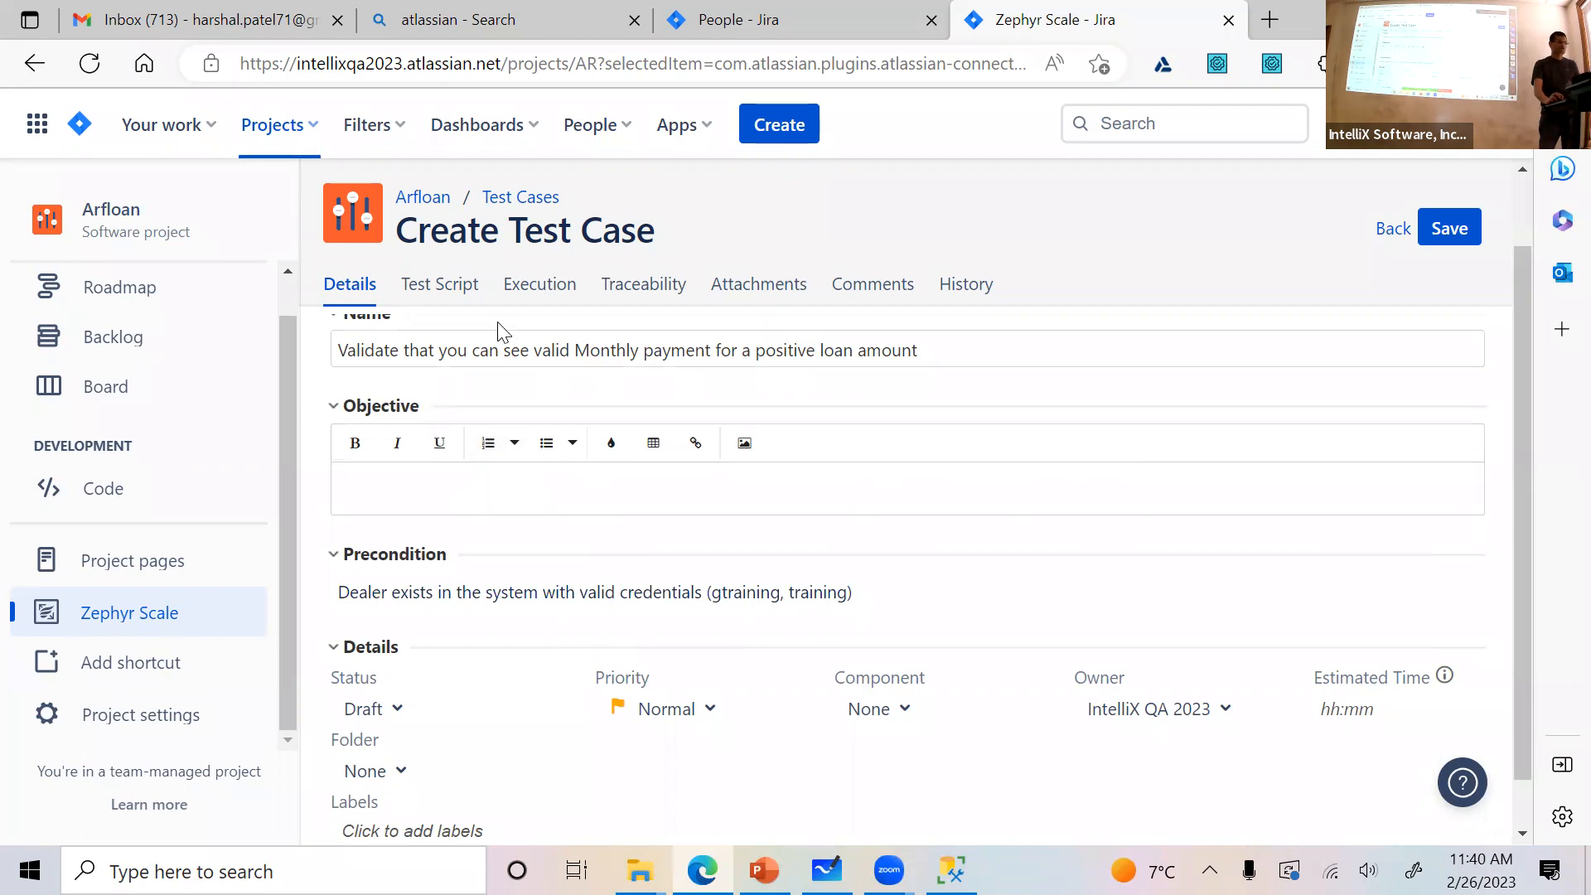
left_click(479, 353)
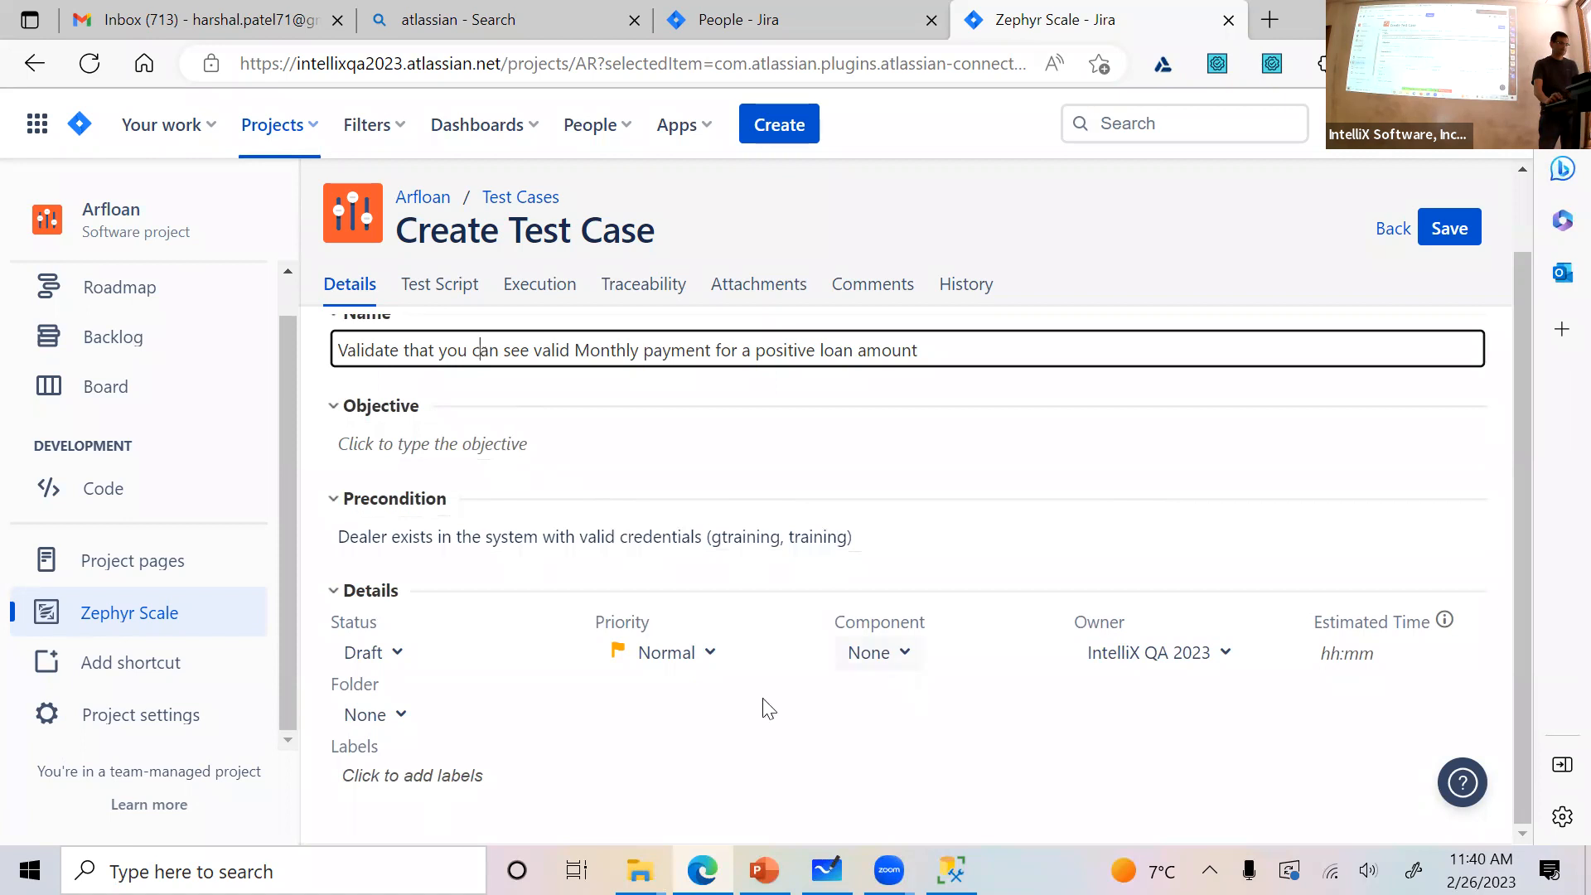
left_click(399, 661)
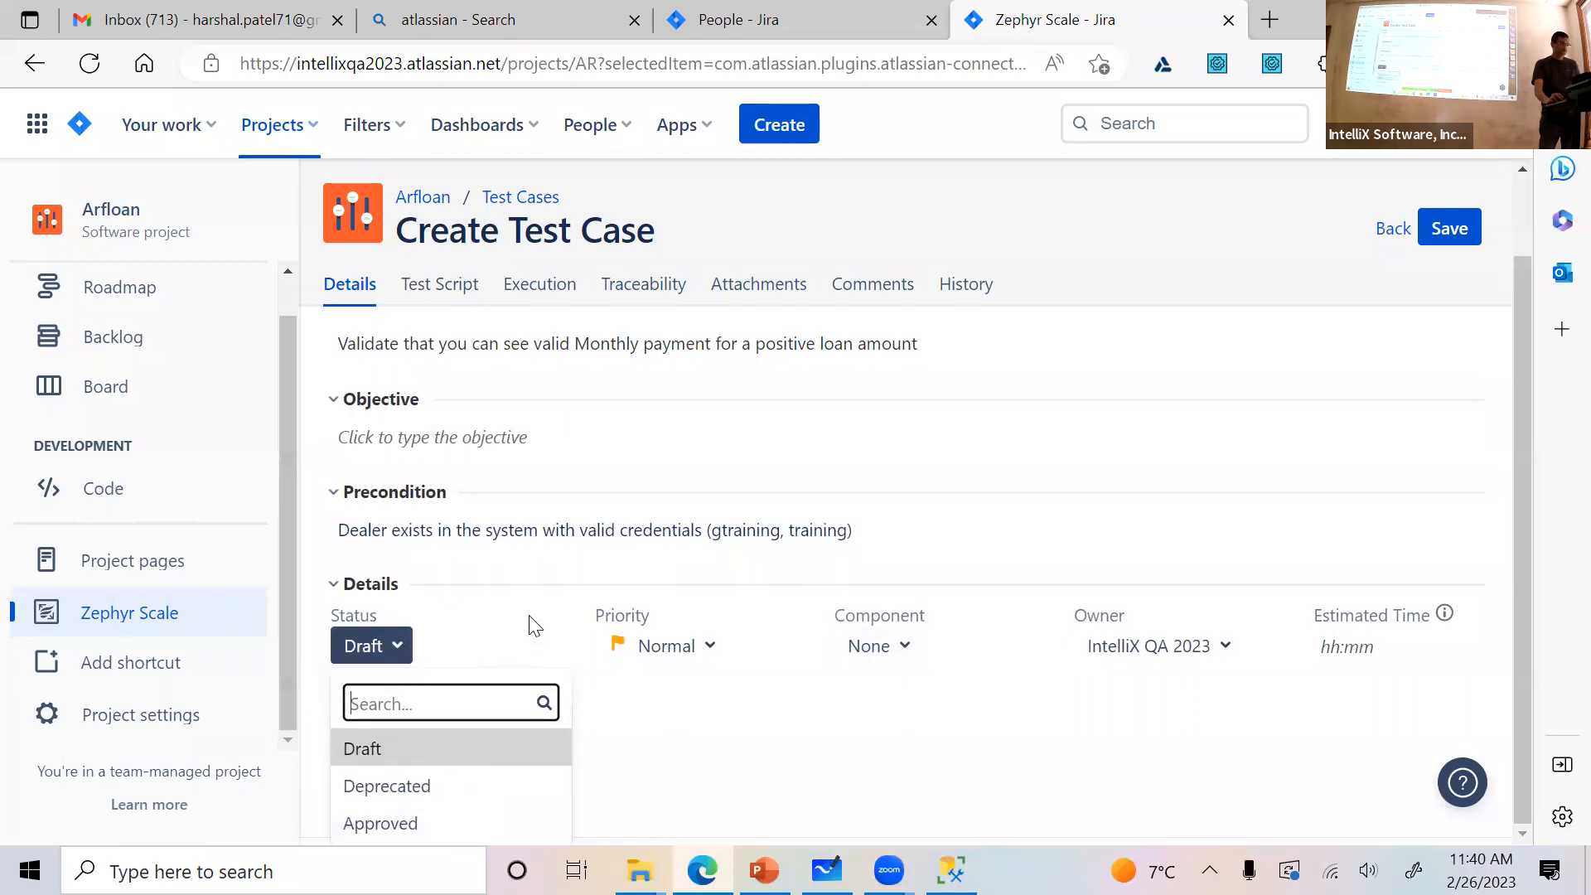
left_click(504, 643)
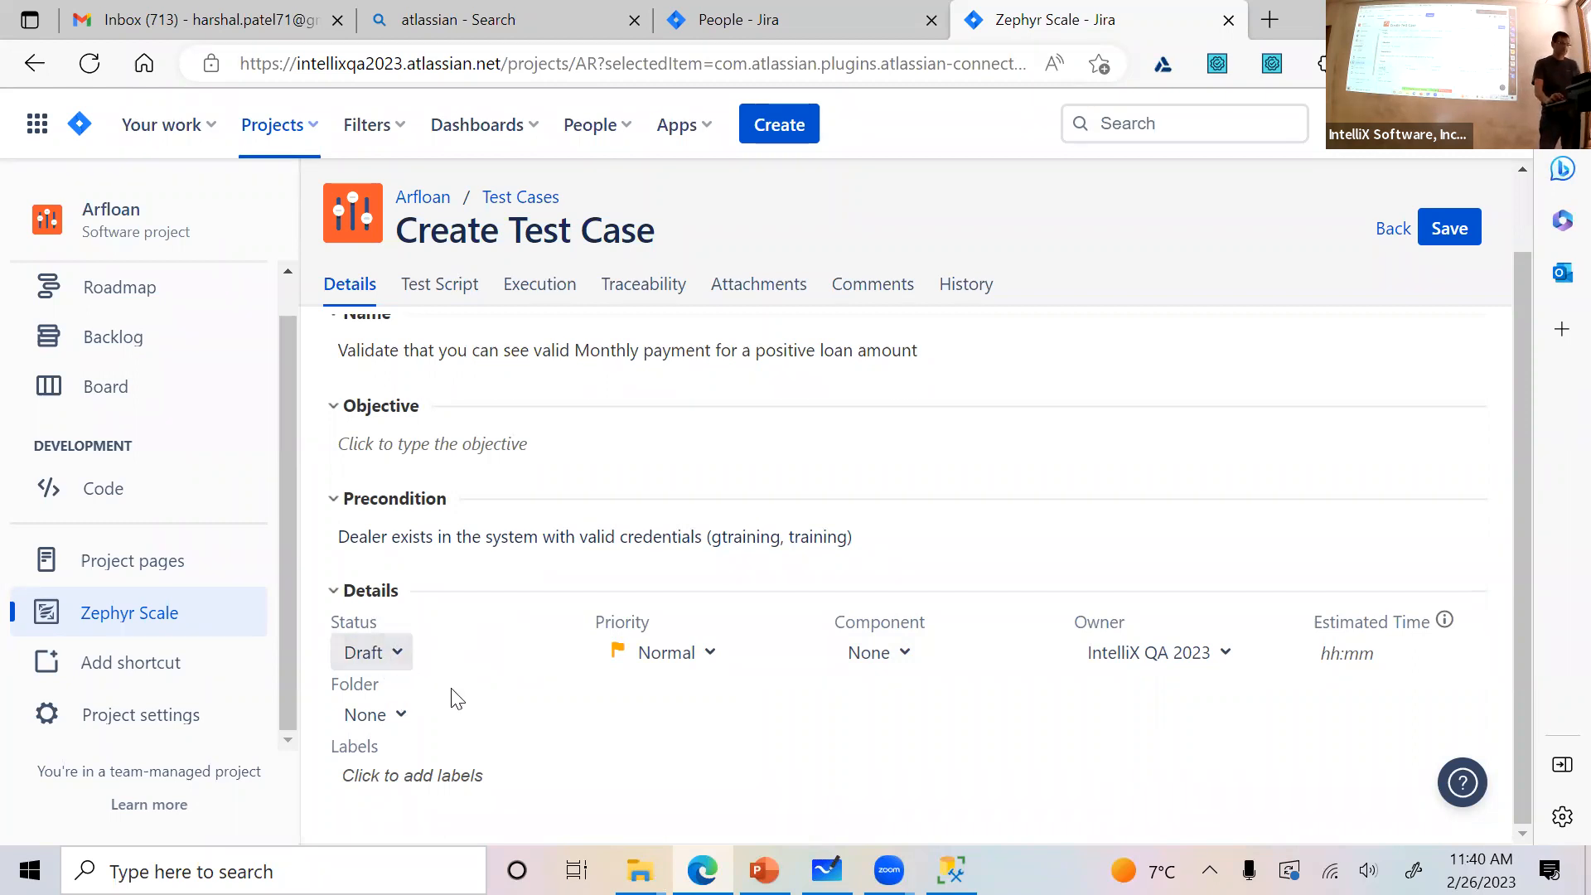
left_click(710, 663)
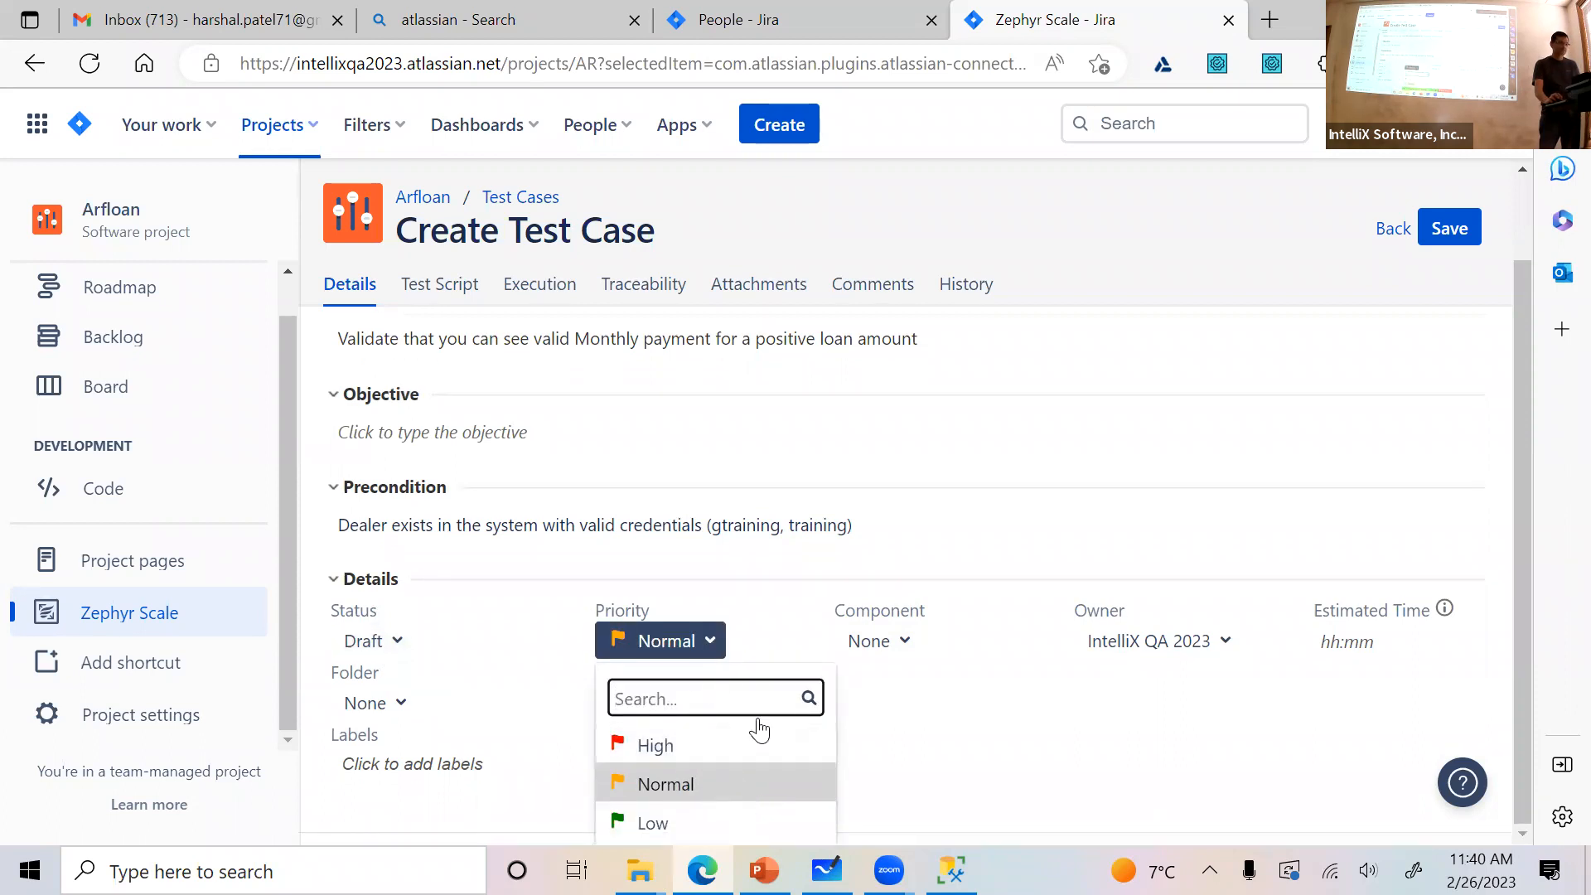
left_click(1067, 727)
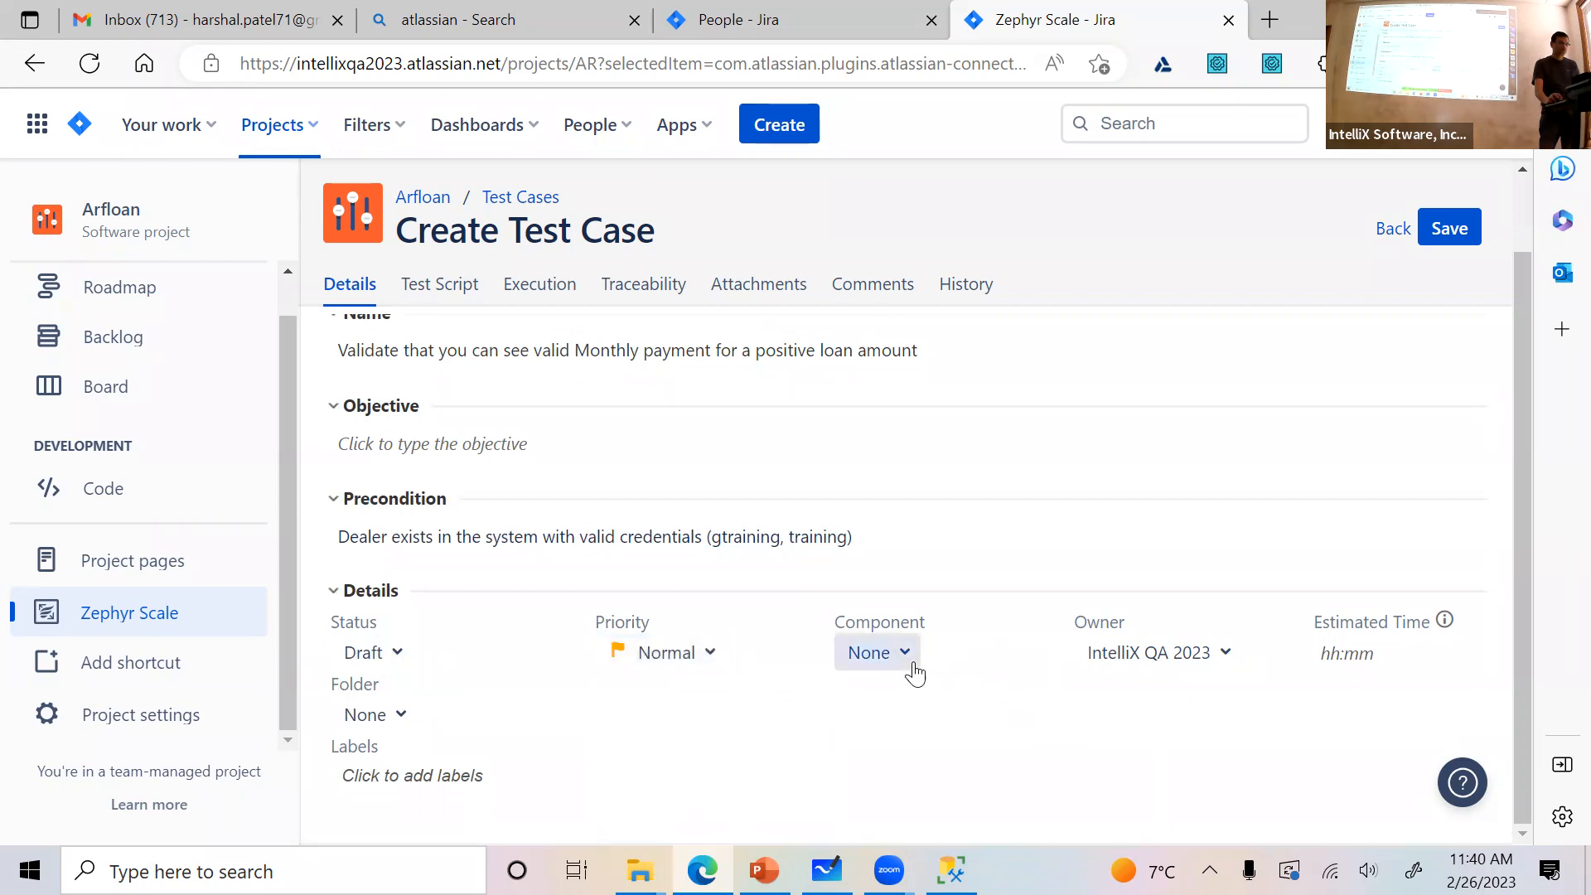
Examine the available component and owner options, and review the precondition text of the new test case
left_click(908, 655)
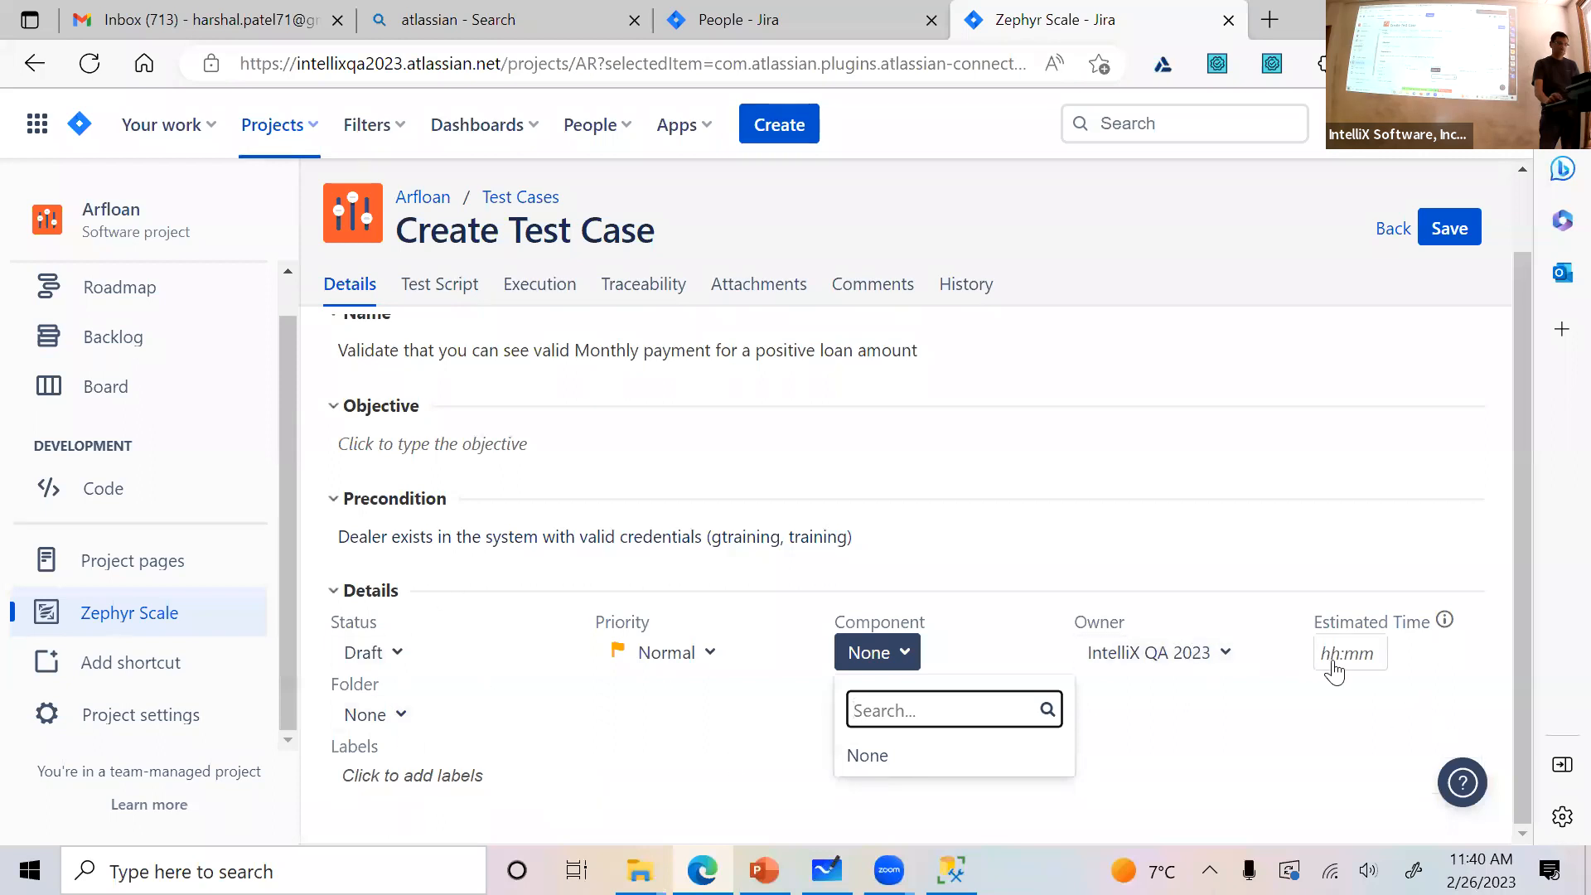
left_click(1225, 654)
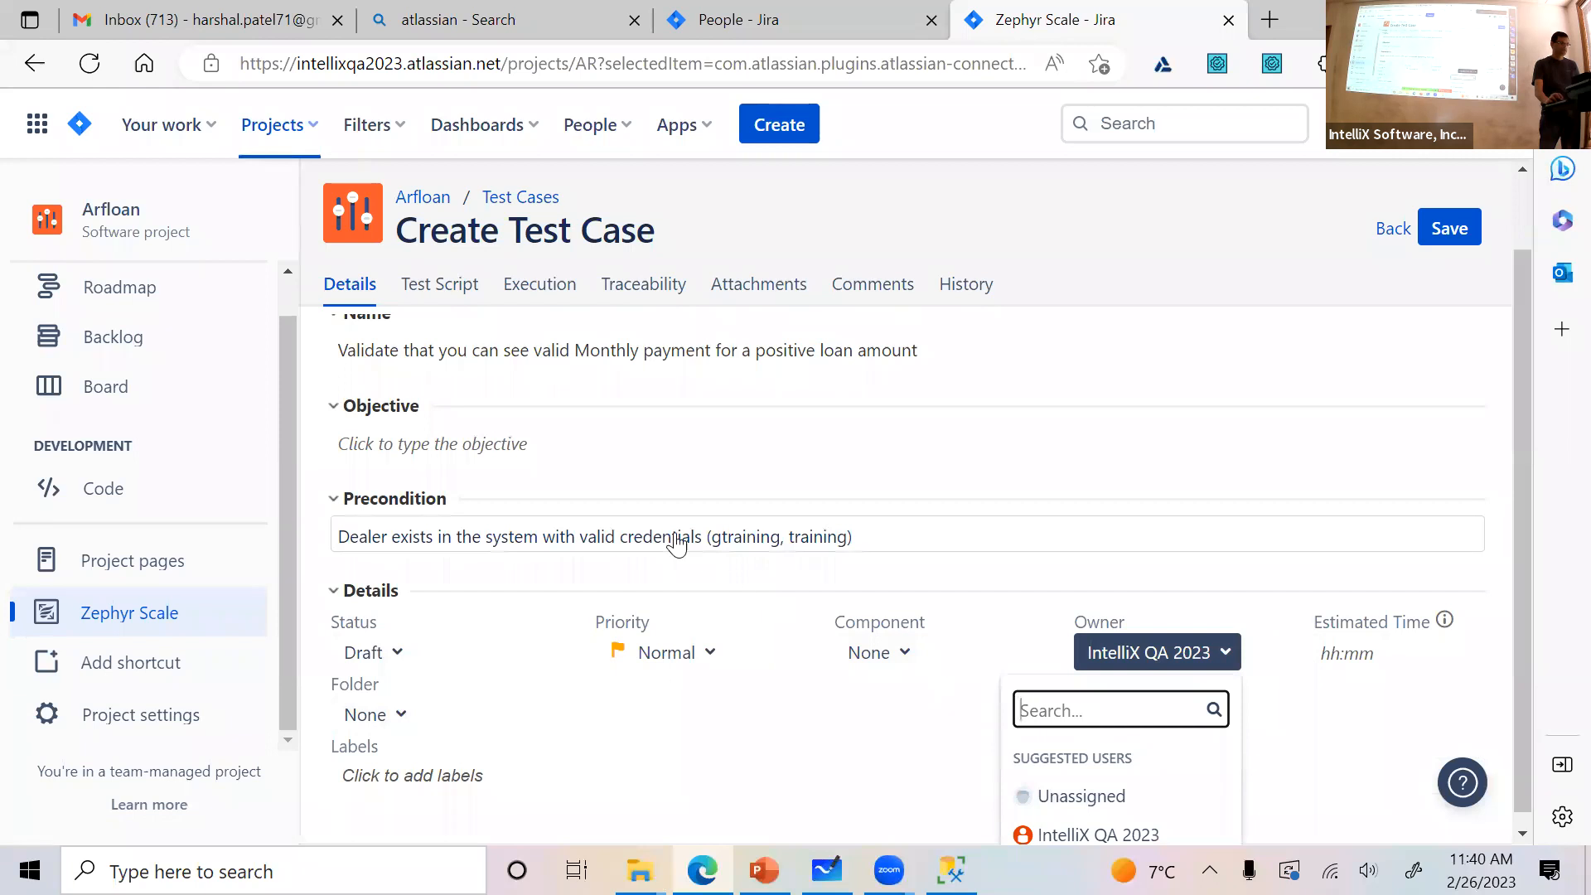
left_click(678, 546)
left_click_drag(903, 582, 327, 586)
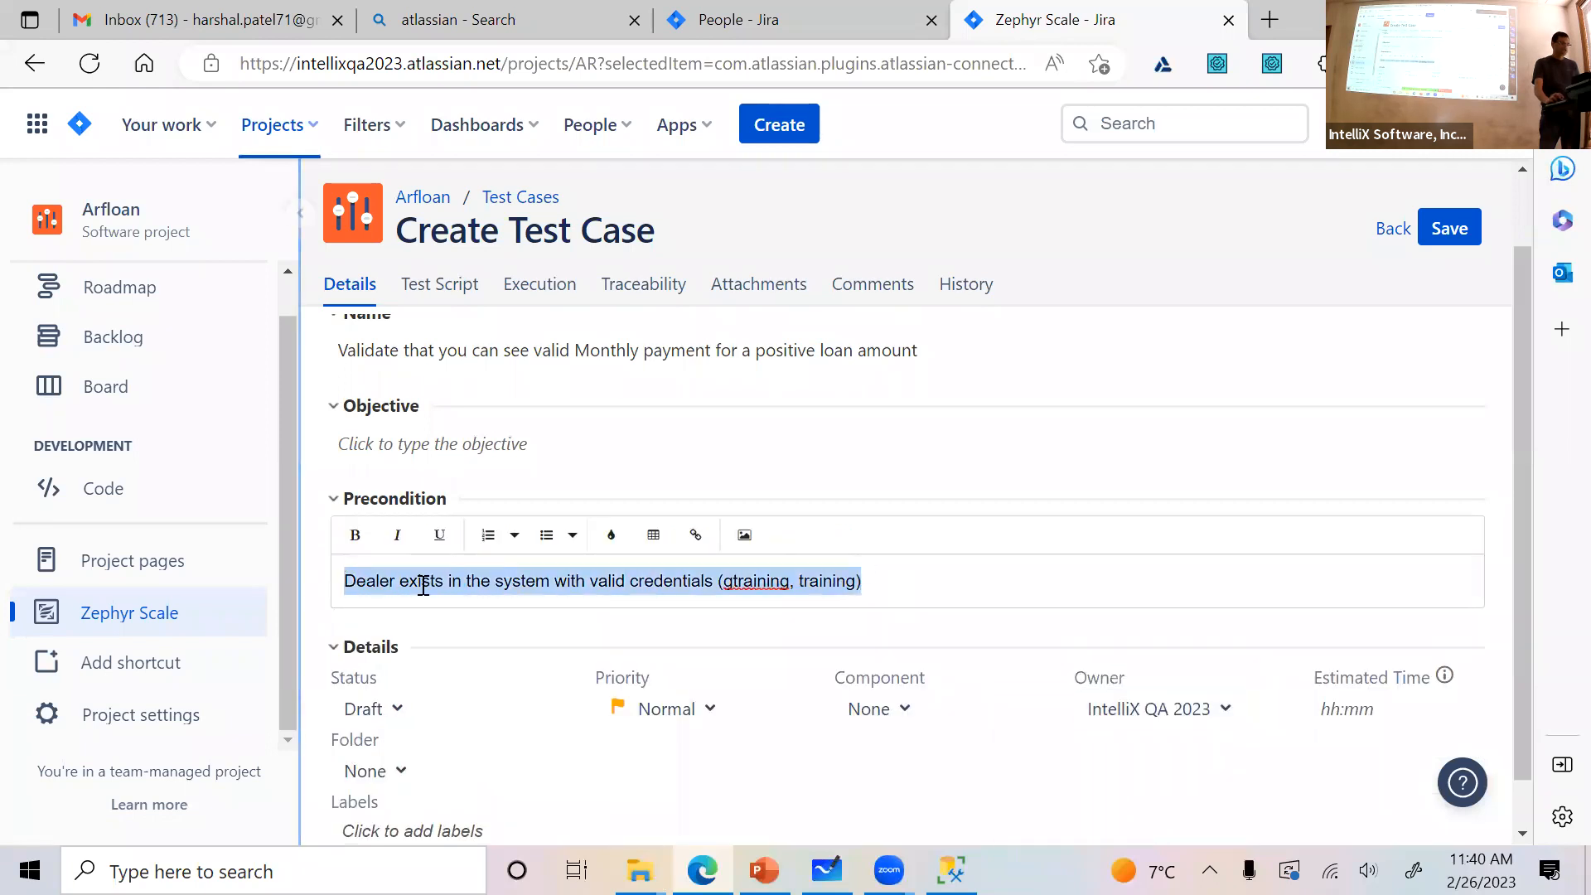
left_click(451, 297)
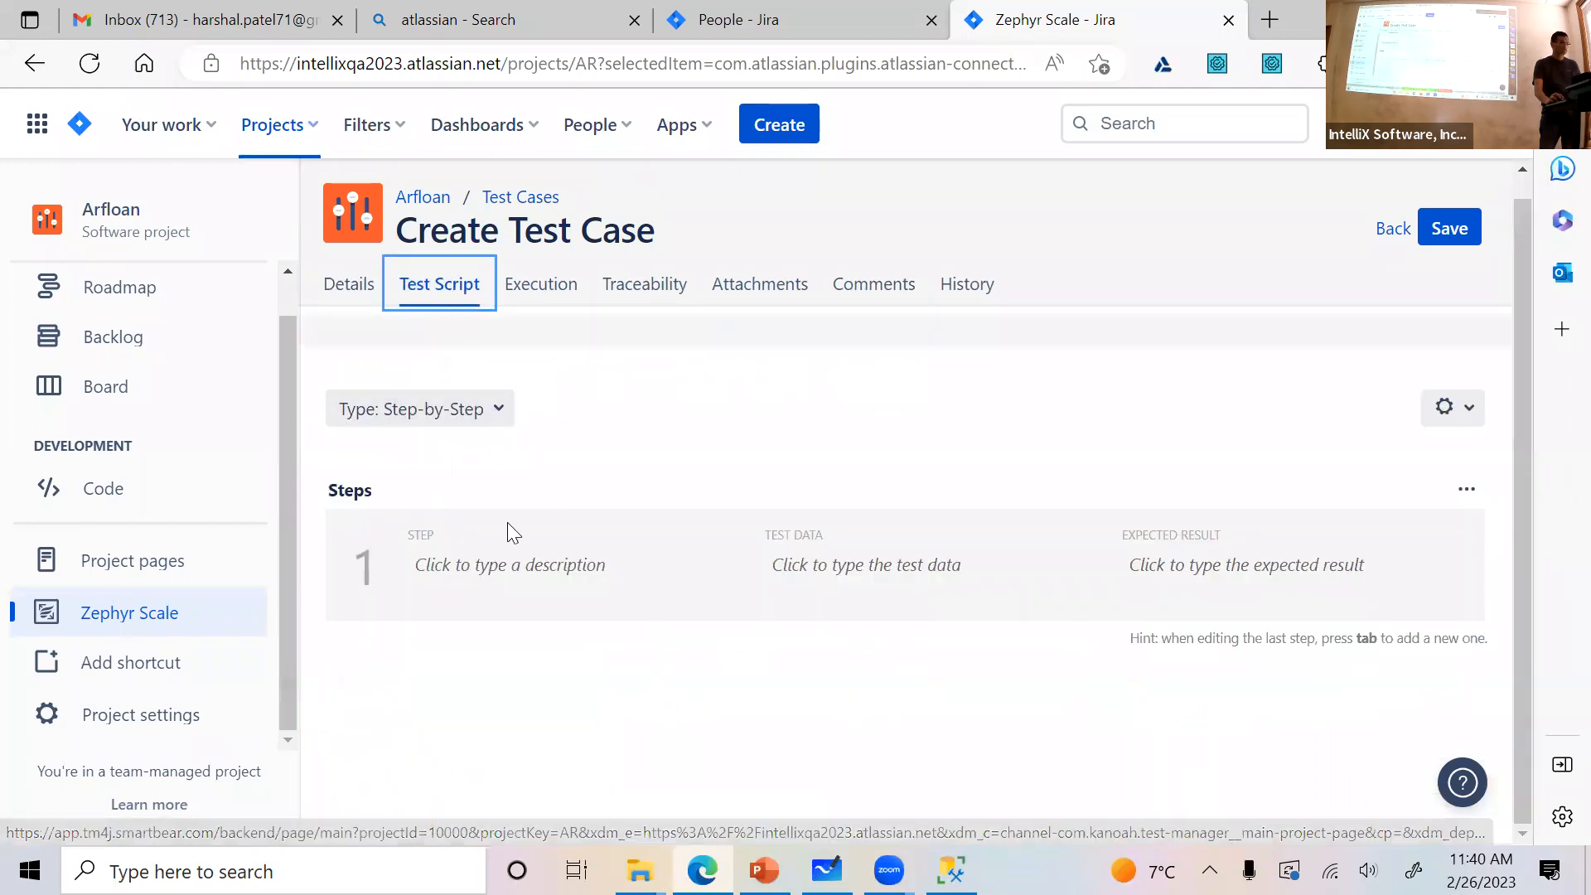
left_click(490, 572)
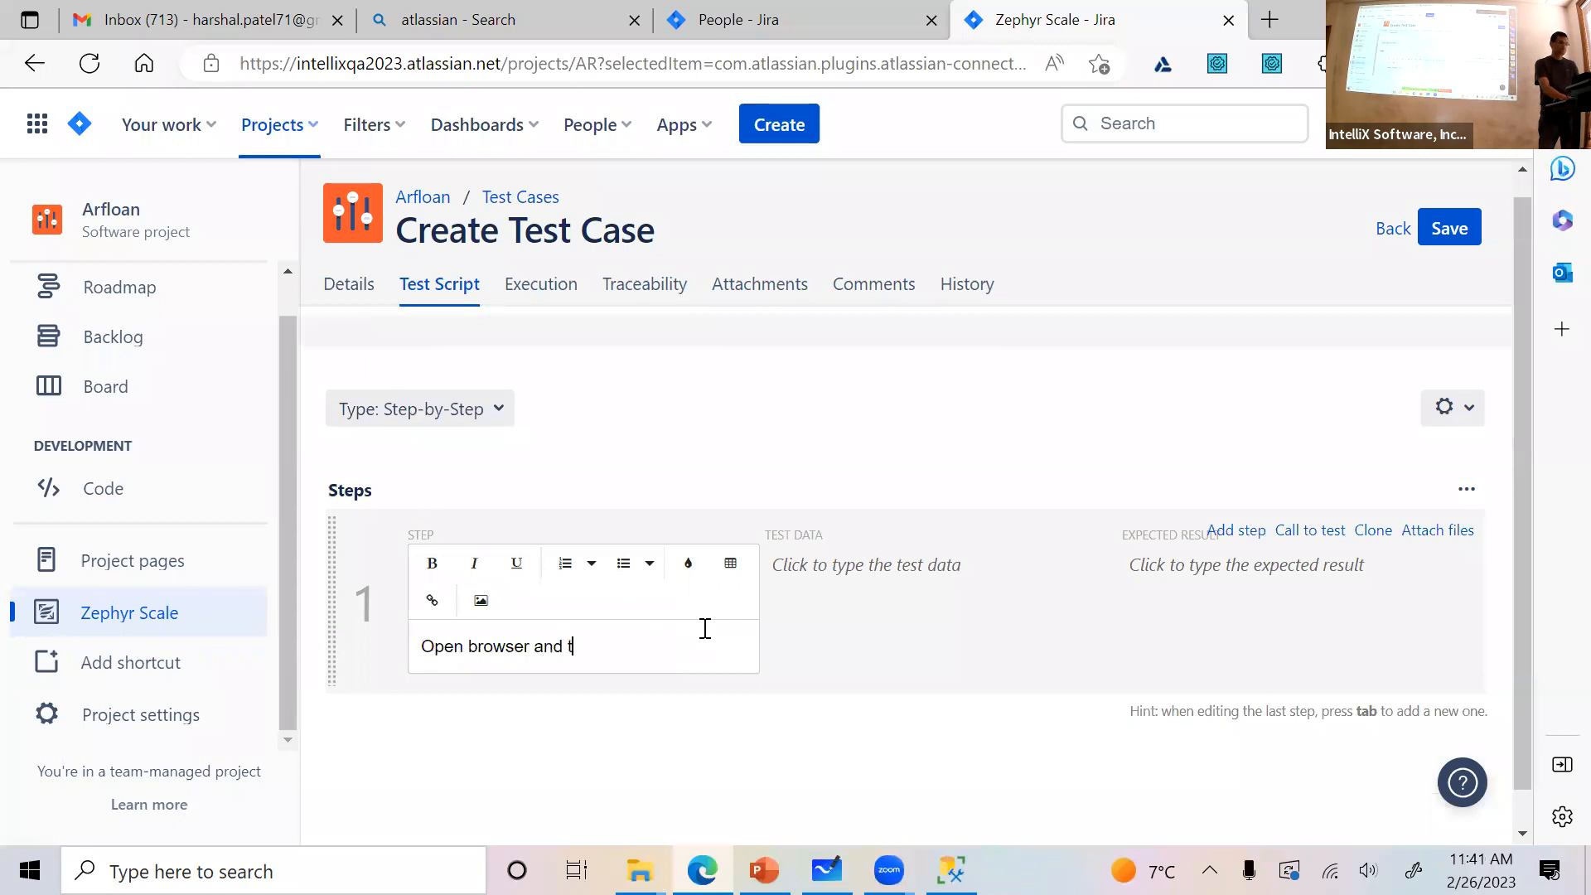
type("Open browser and to go arfloan URL")
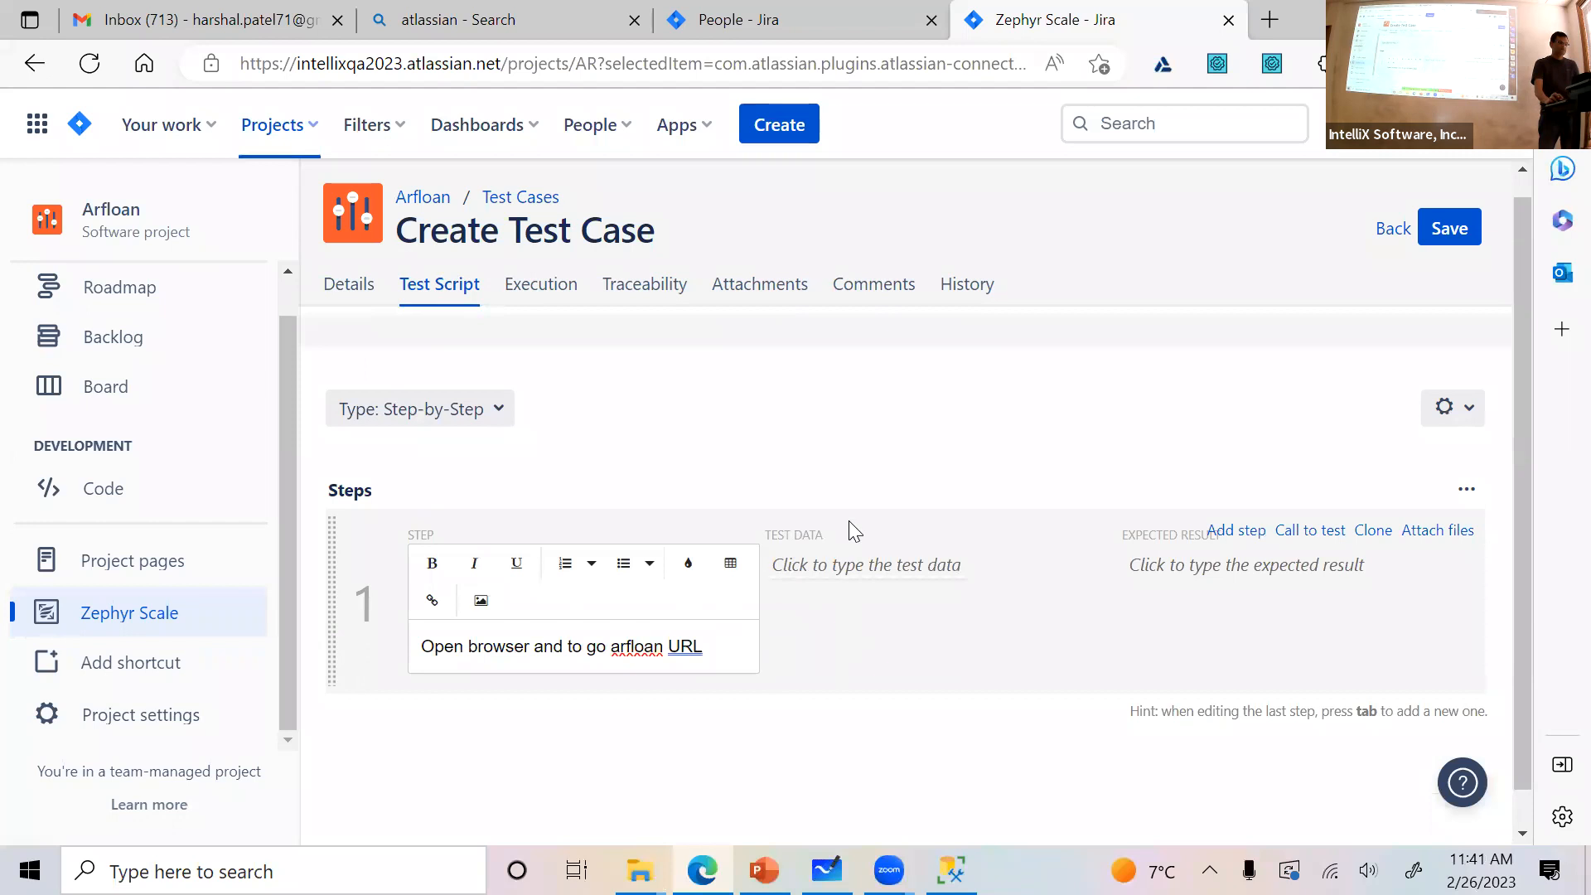
left_click(851, 576)
type("http://arfloan.azurewebsites.net")
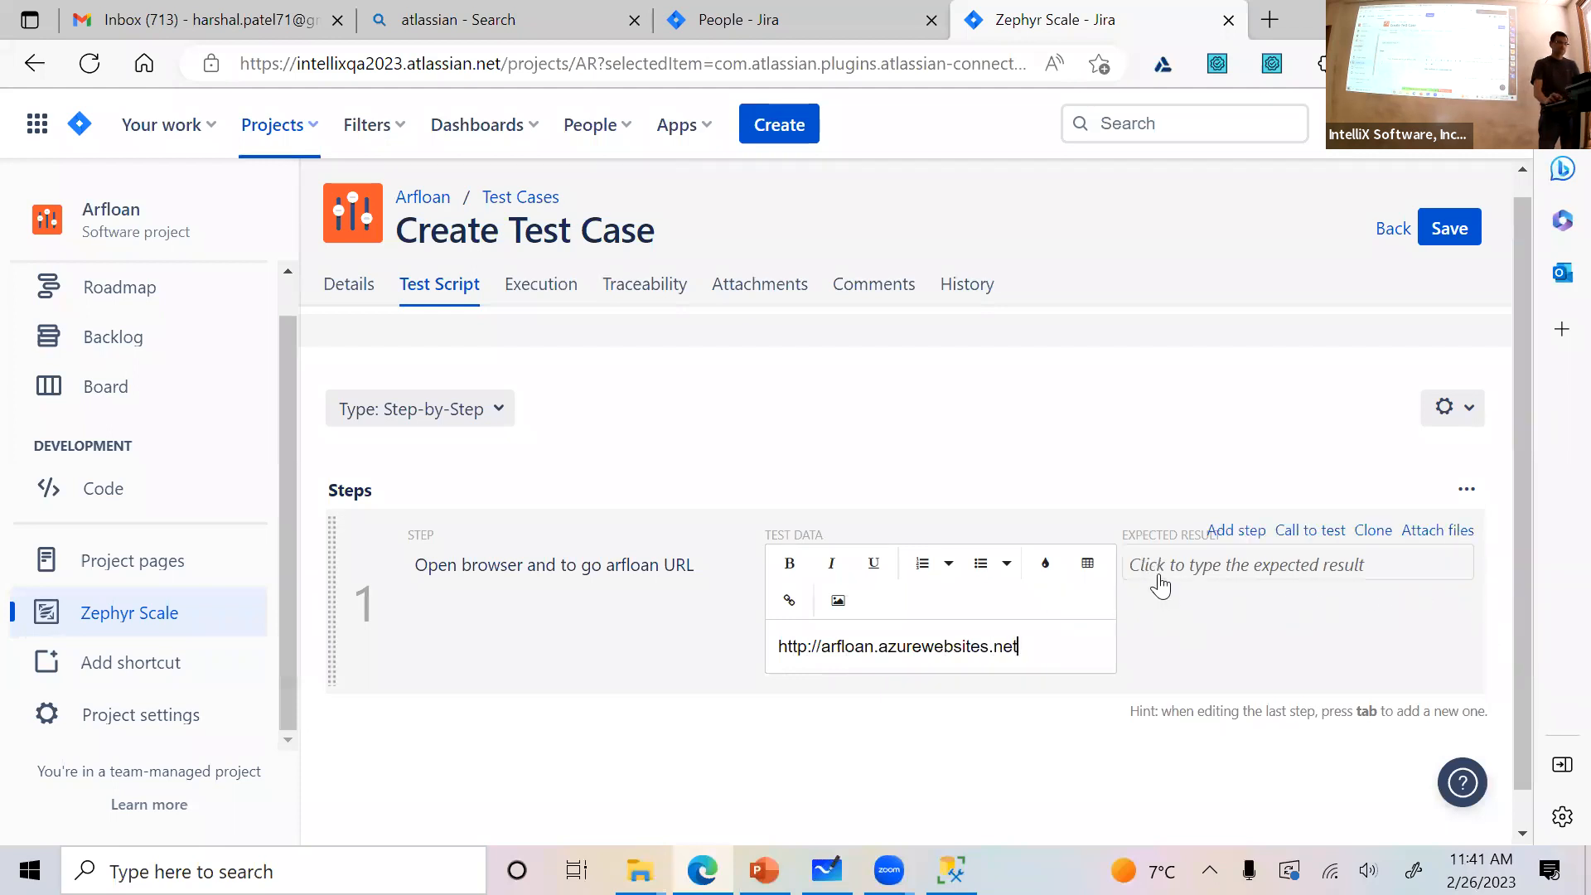
Enter "I am on arfloan home page" as the expected result of step 1
left_click(1160, 585)
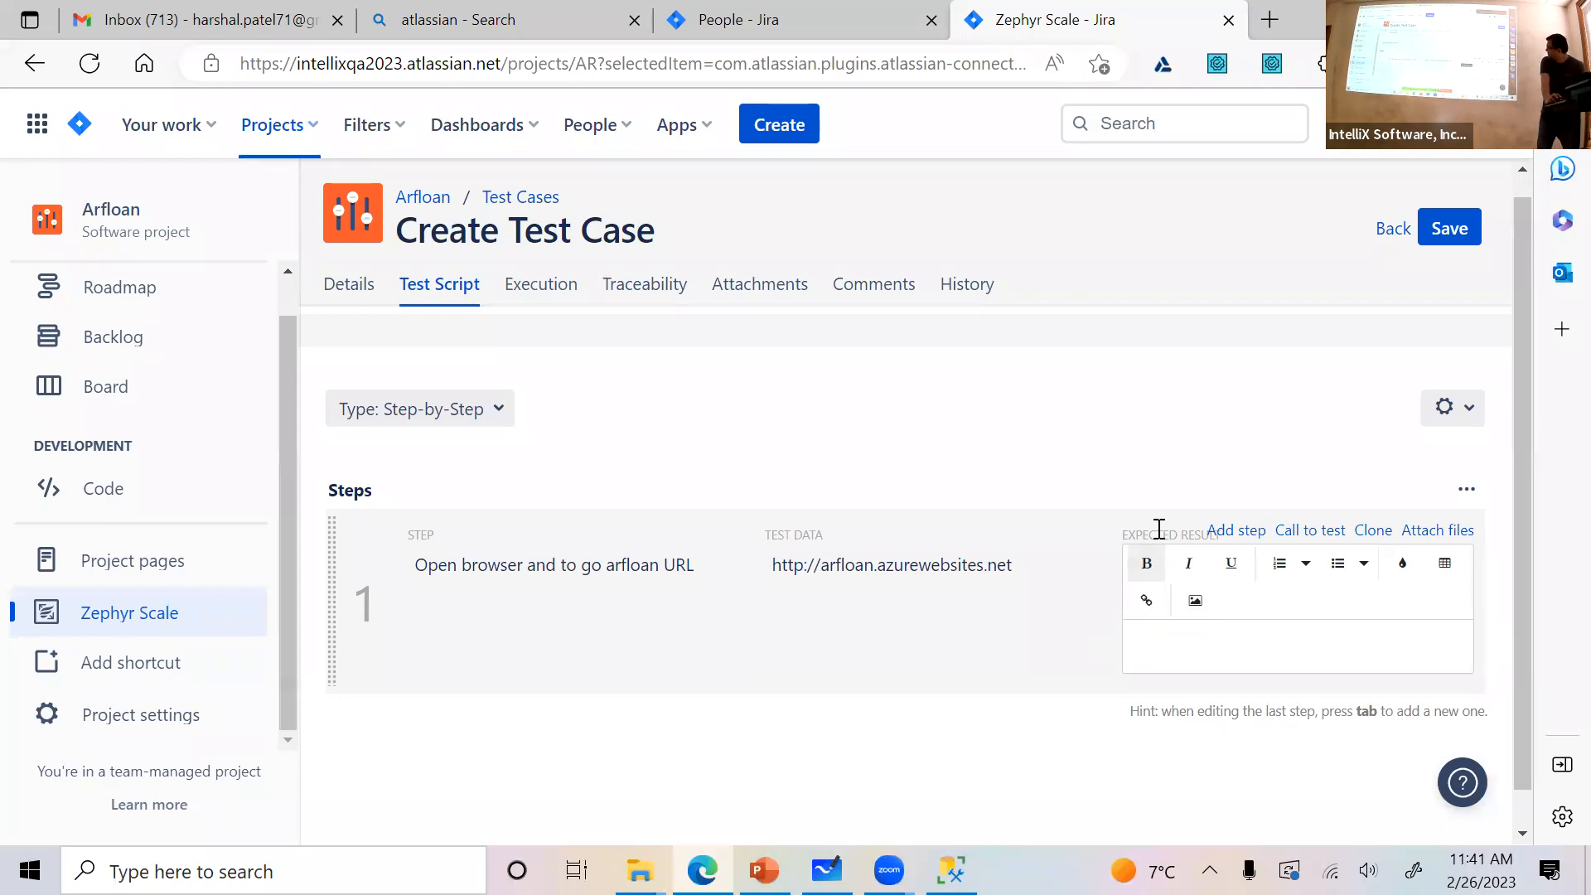
left_click_drag(1126, 534, 1180, 536)
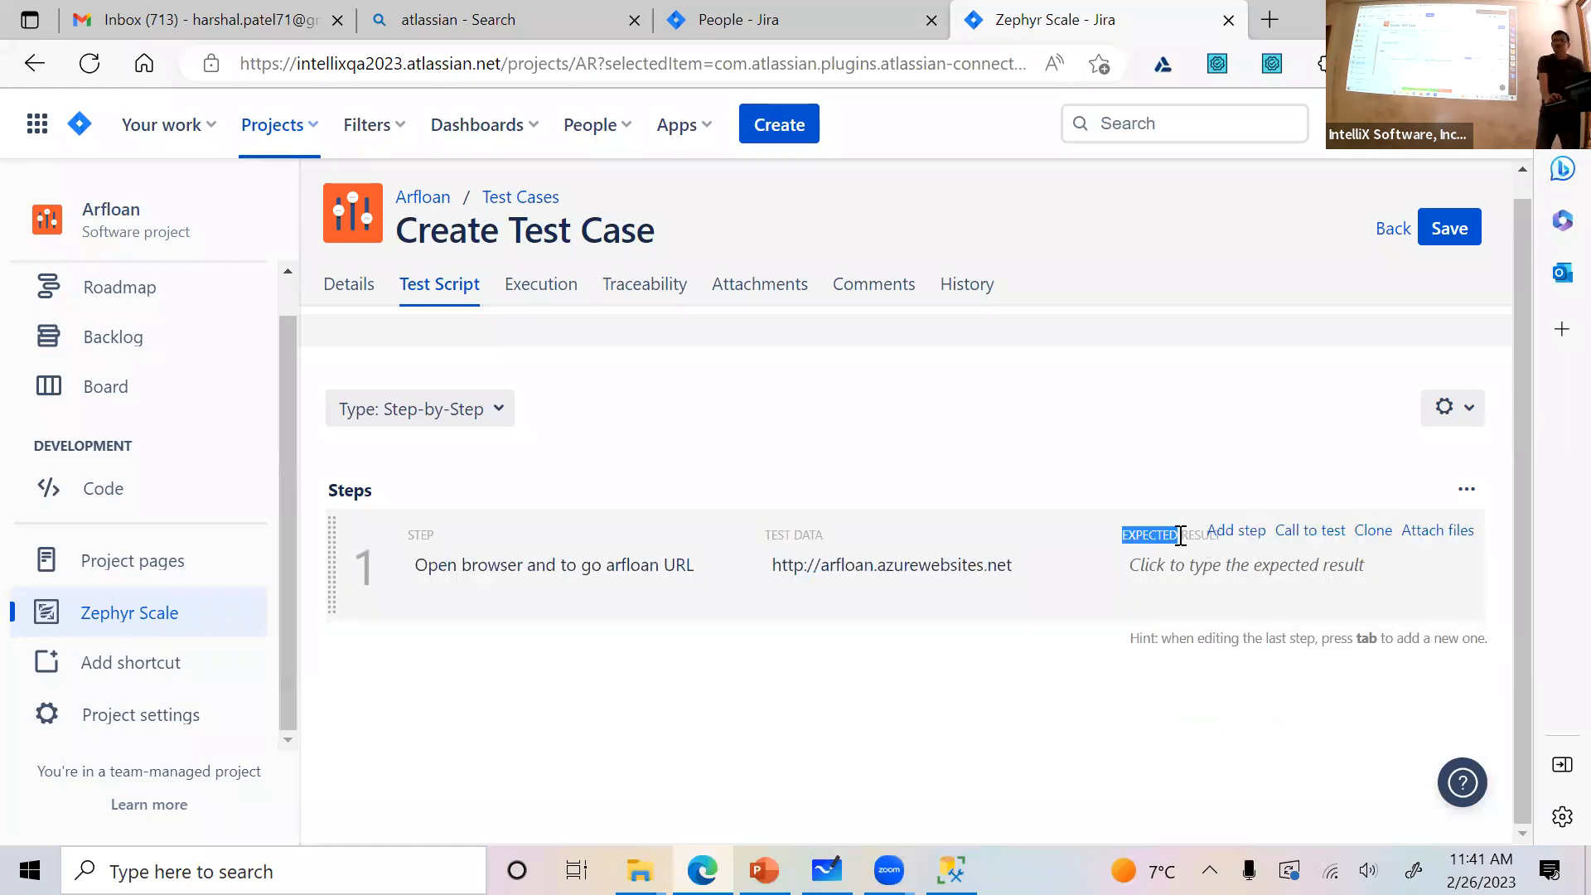
left_click(1168, 572)
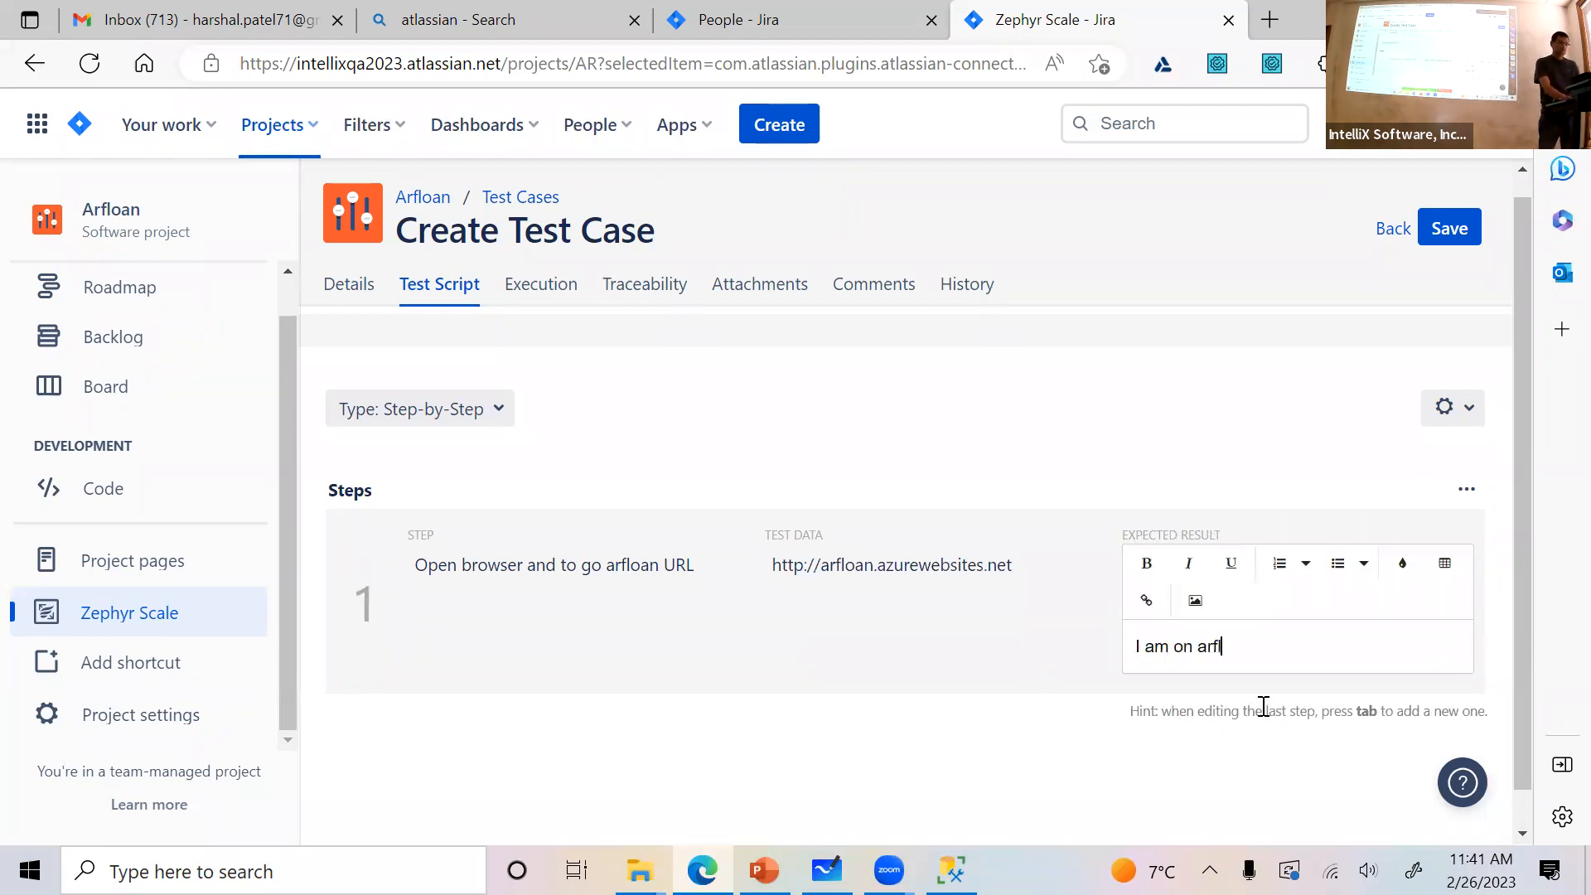
type("I am on arfloan p")
key("BackSpace")
type("home page")
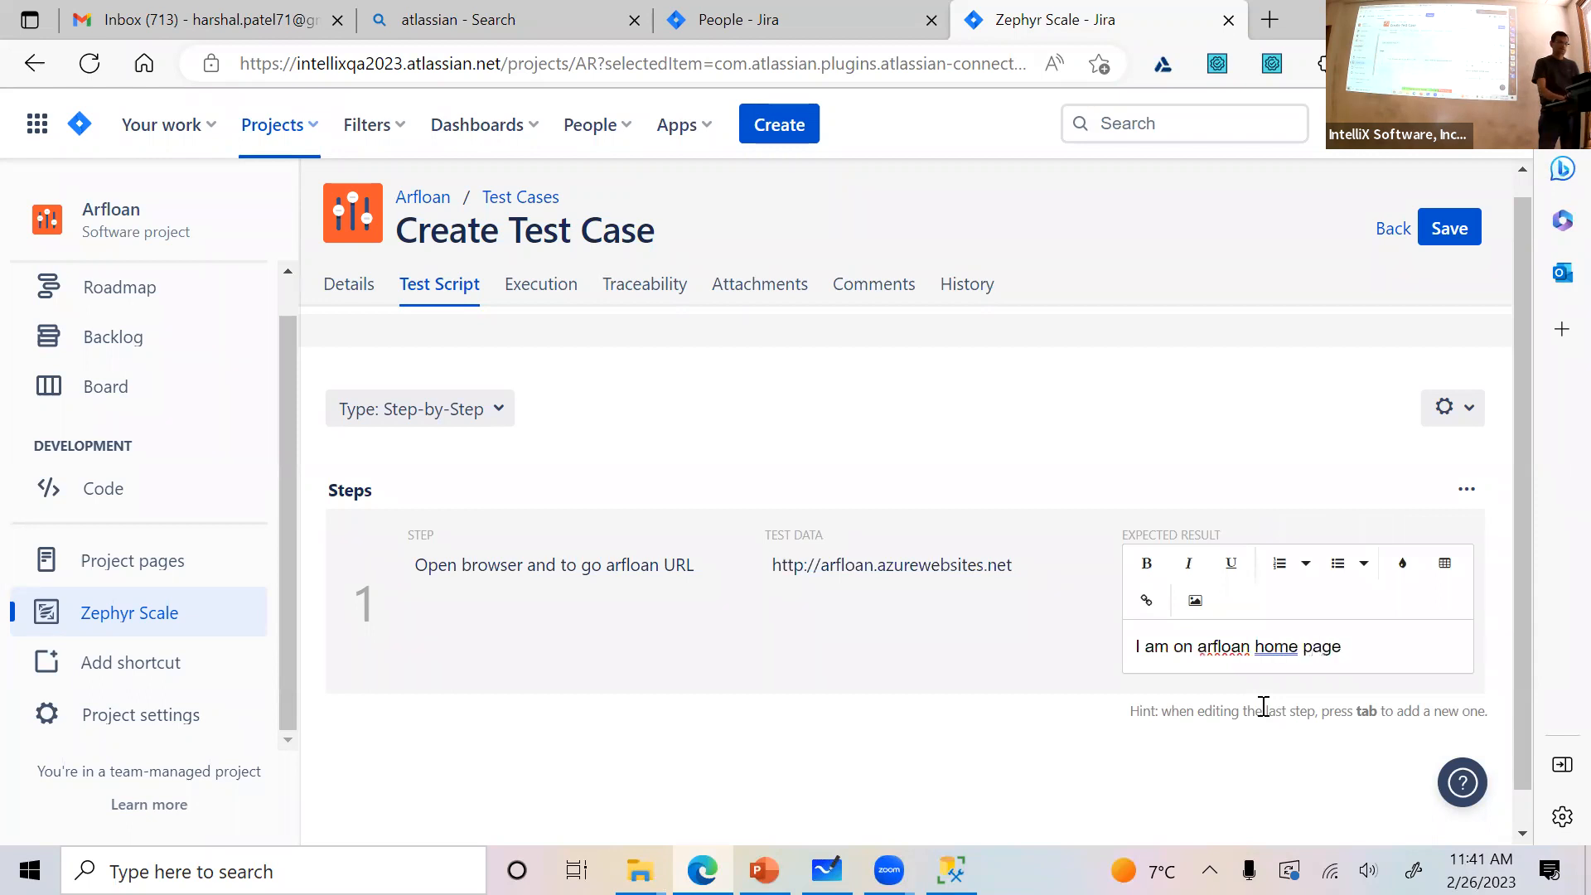
left_click(935, 678)
Add a second test step "Login as dealer" and enter the dealer's username and password as its test data
mouse_move(1259, 543)
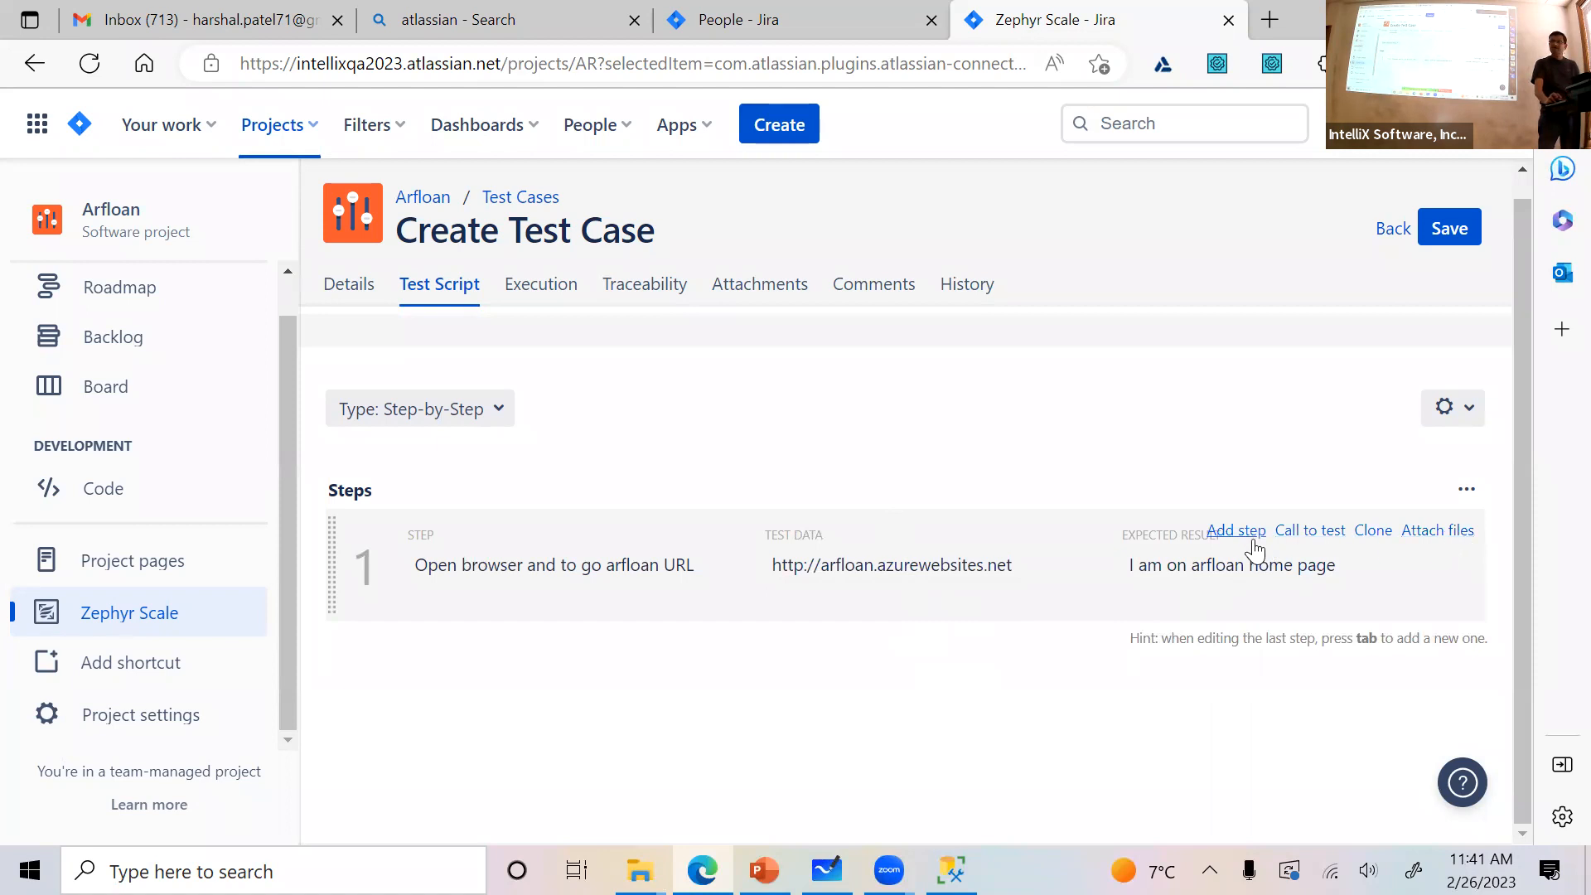
left_click(1237, 532)
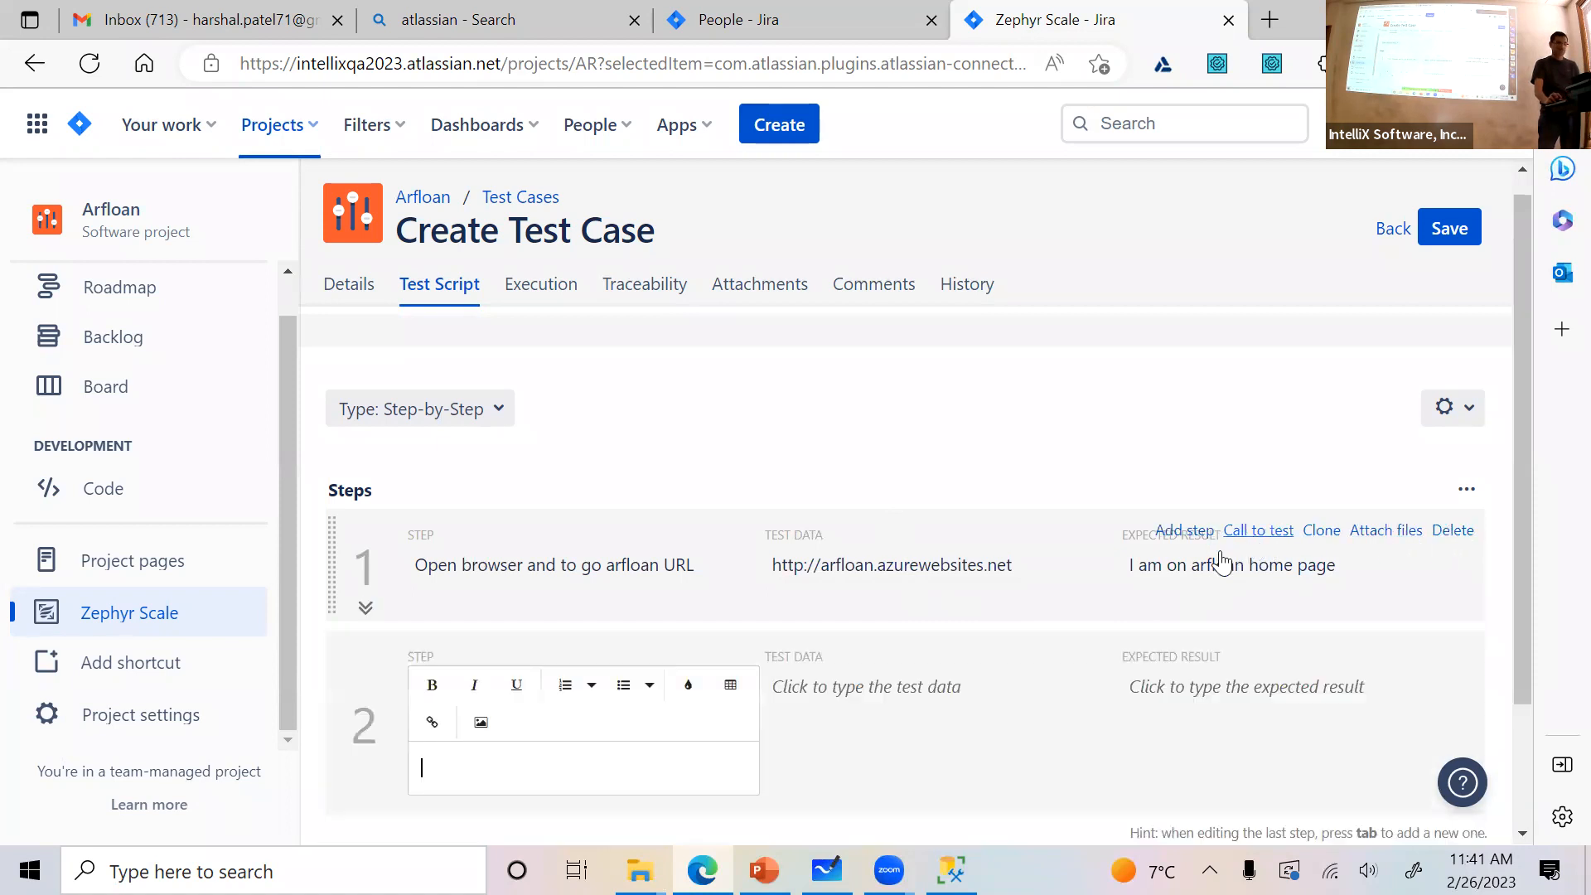
scroll(615, 711, "down", 2)
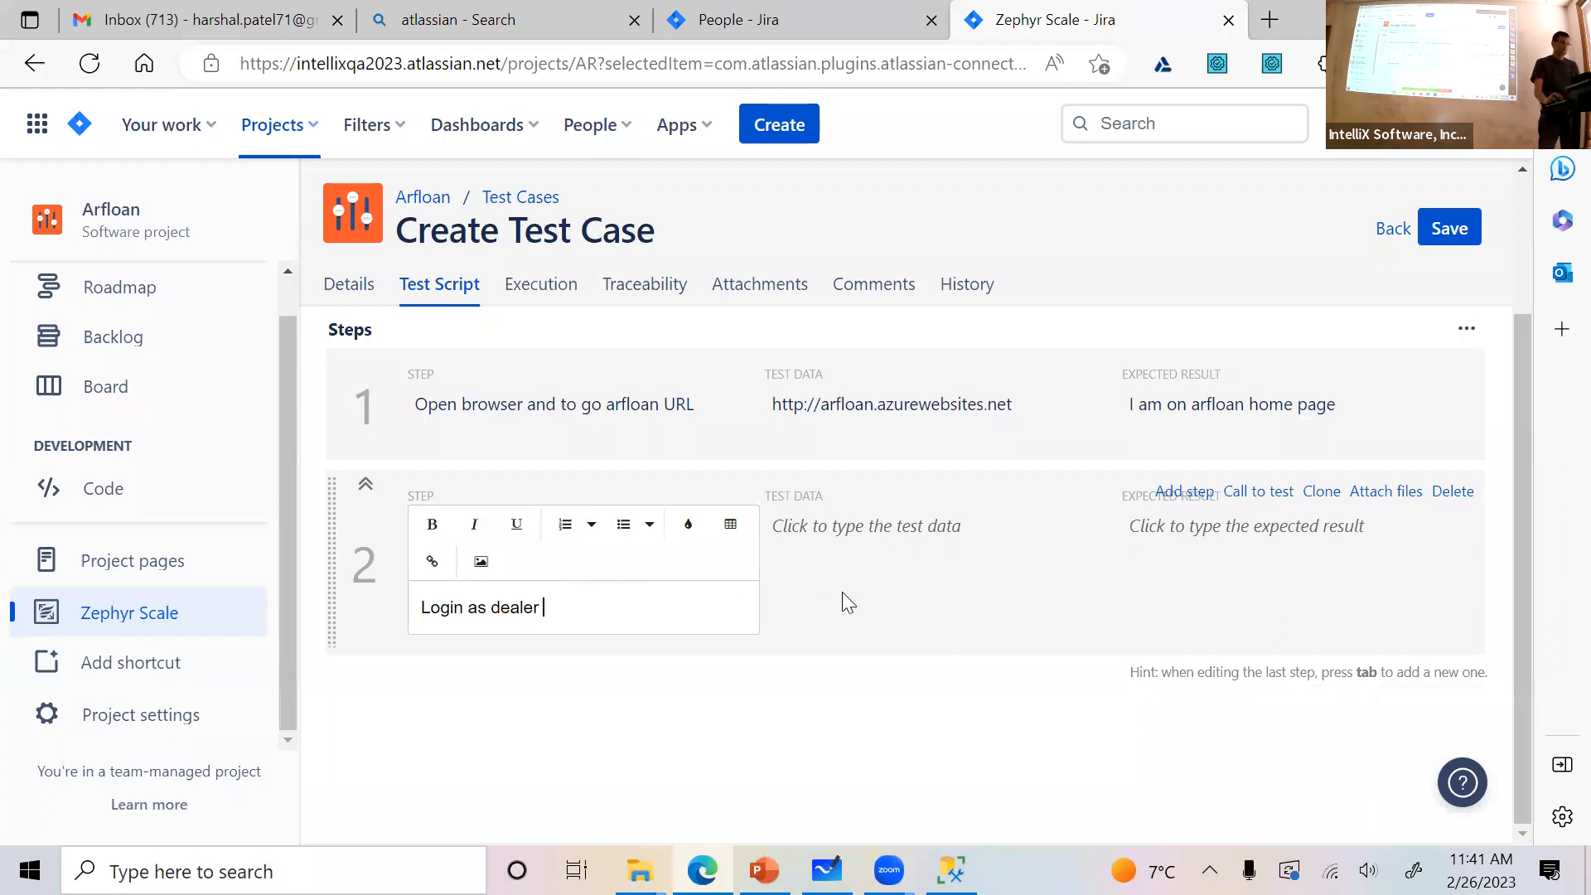
left_click(868, 600)
type("gtraining, training")
left_click(1202, 639)
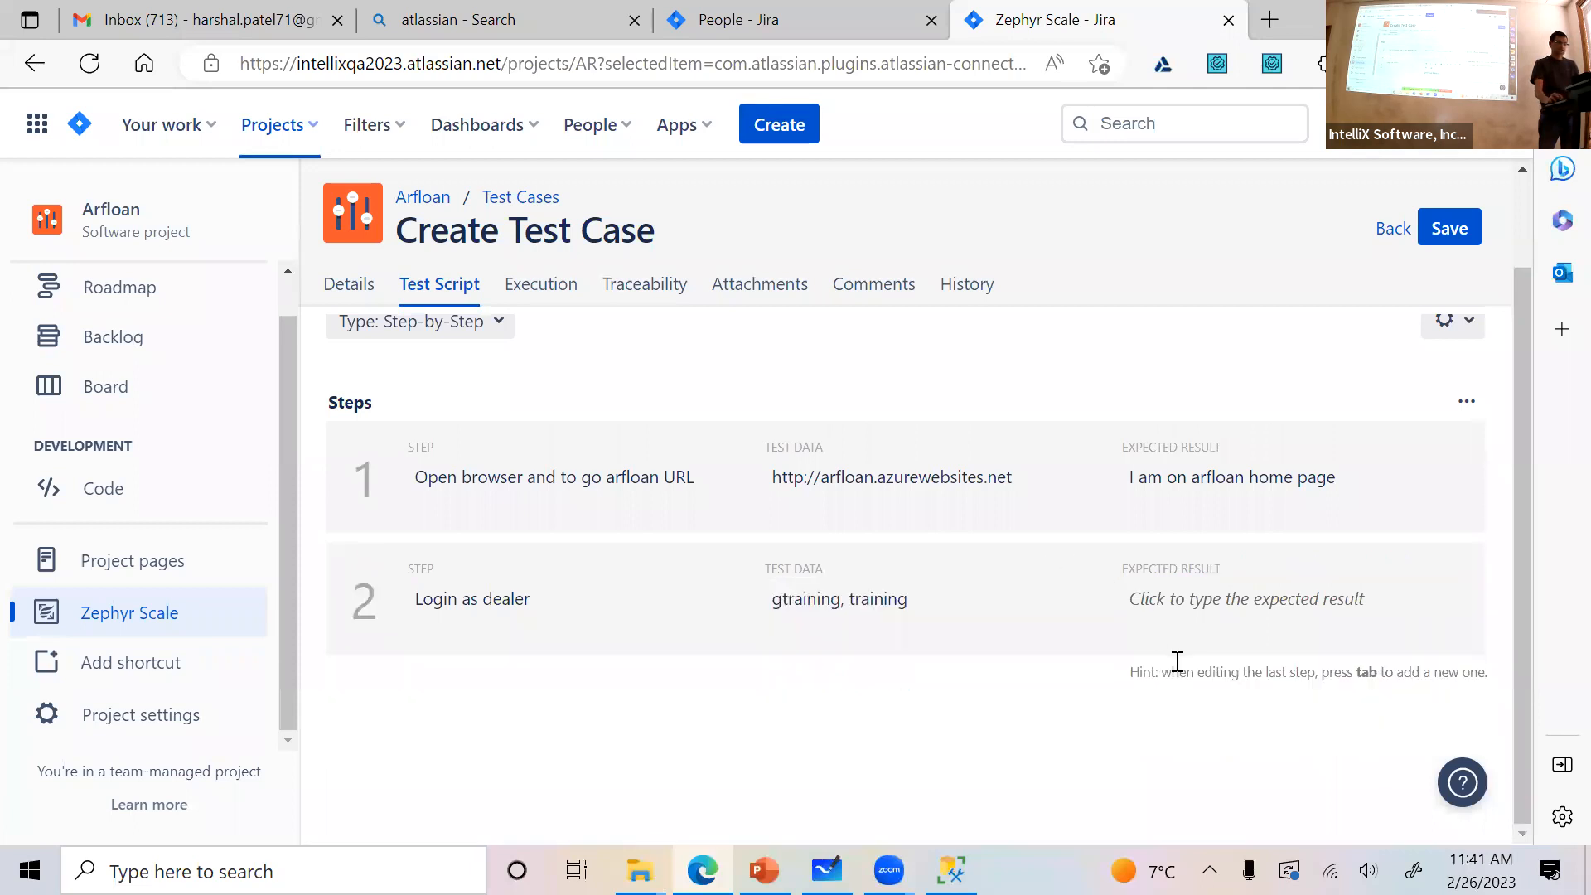
Enter "I am on dealer home page" as the expected result of step 2
left_click(1164, 613)
type("I am on dealer home page")
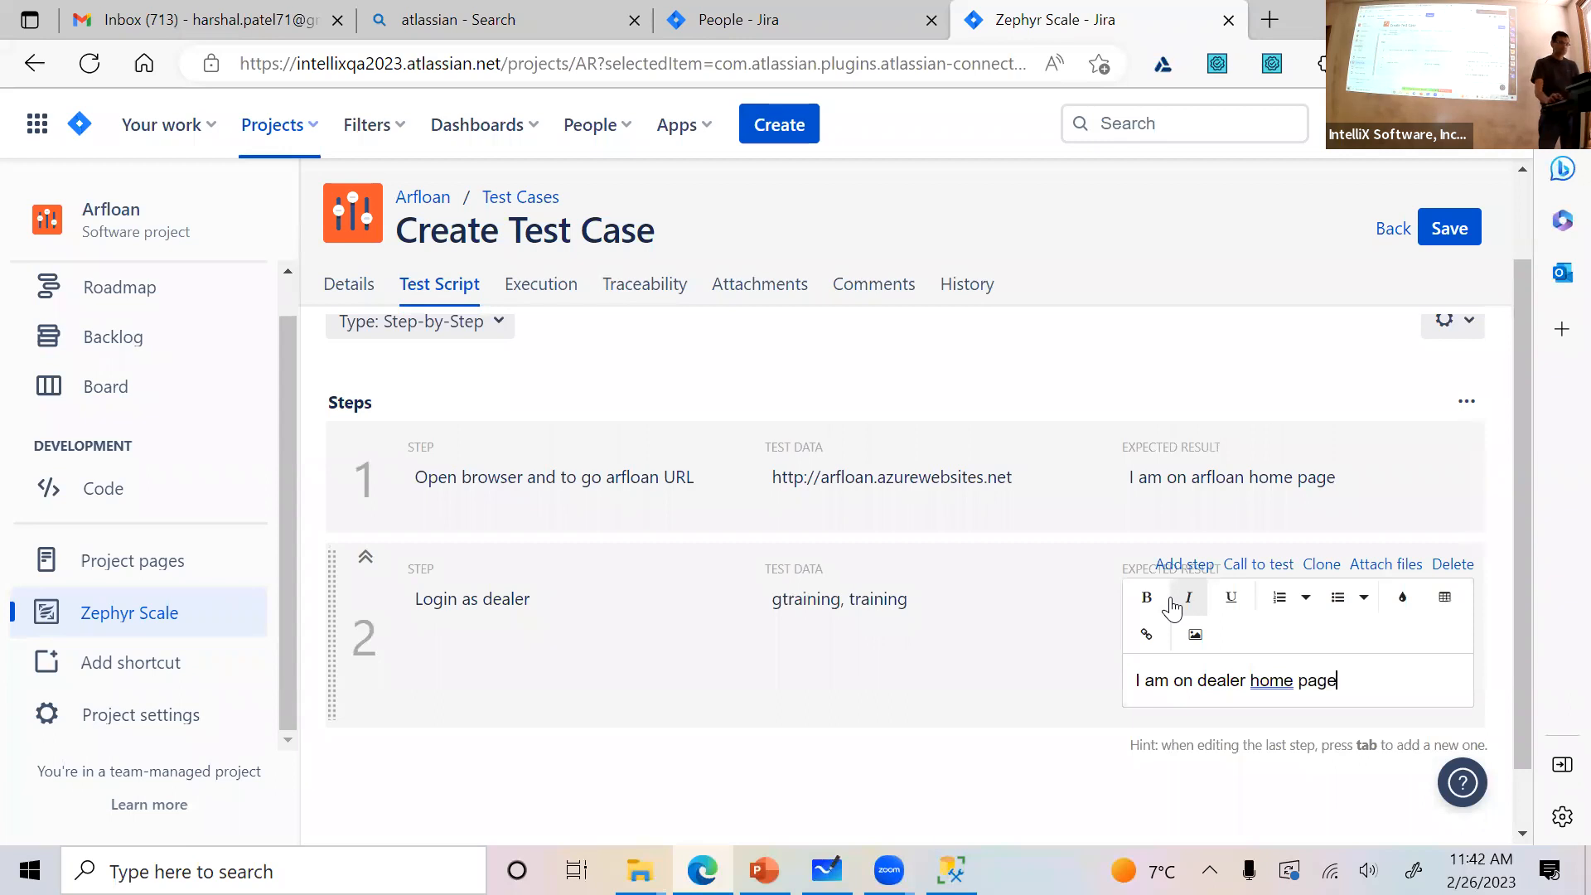
scroll(1290, 535, "down", 1)
left_click(1194, 492)
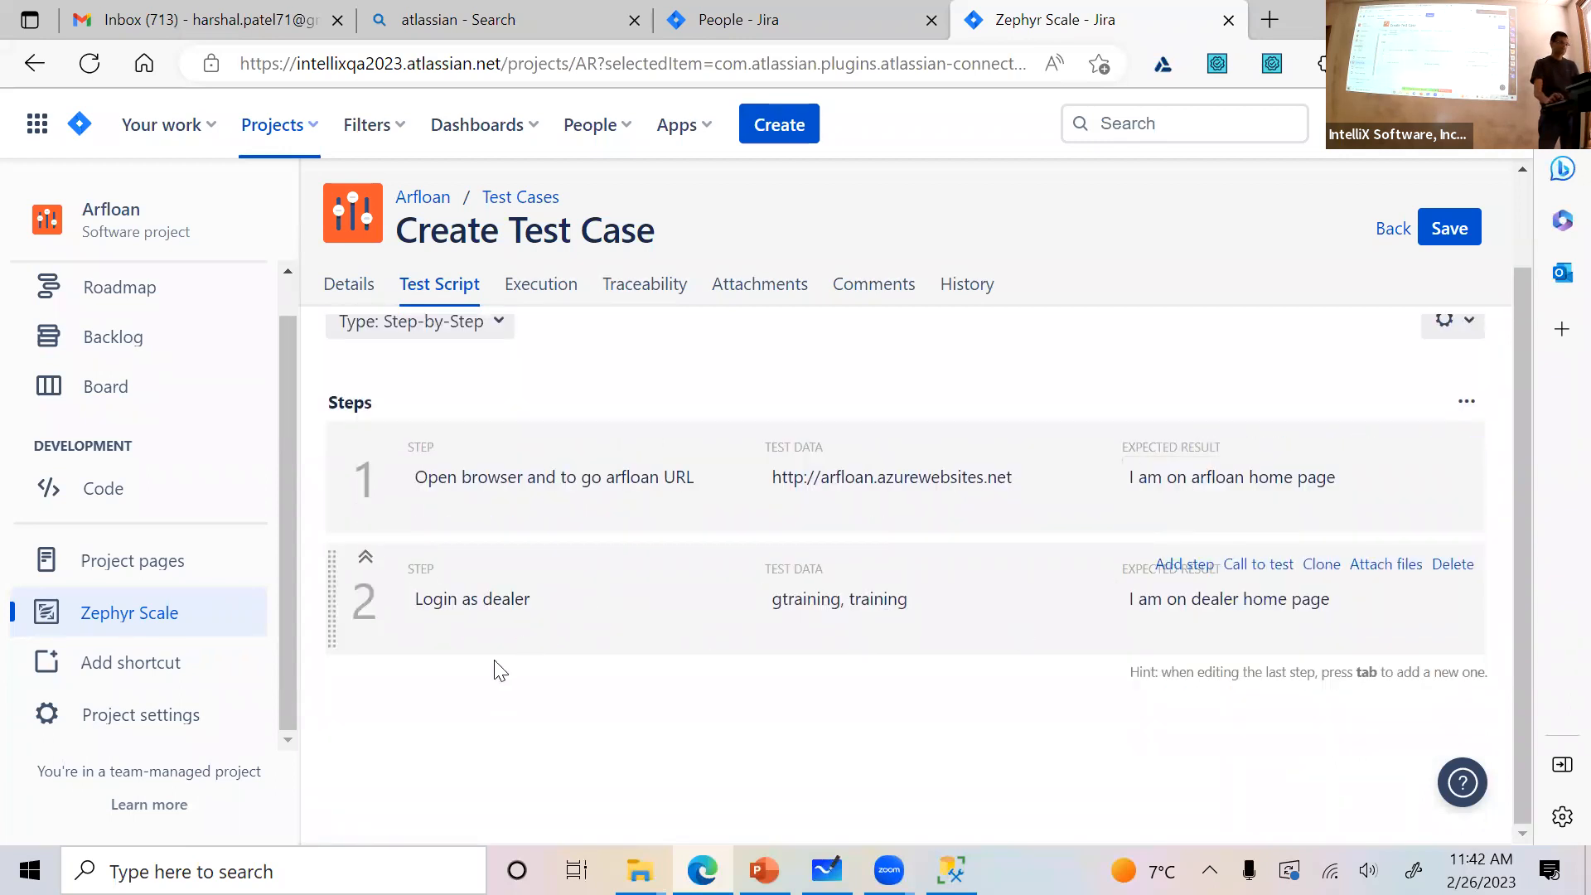
Add a third test step "Go to loan calculator page" with the expected result "I am on loan calculator page" and no test data
left_click(1185, 565)
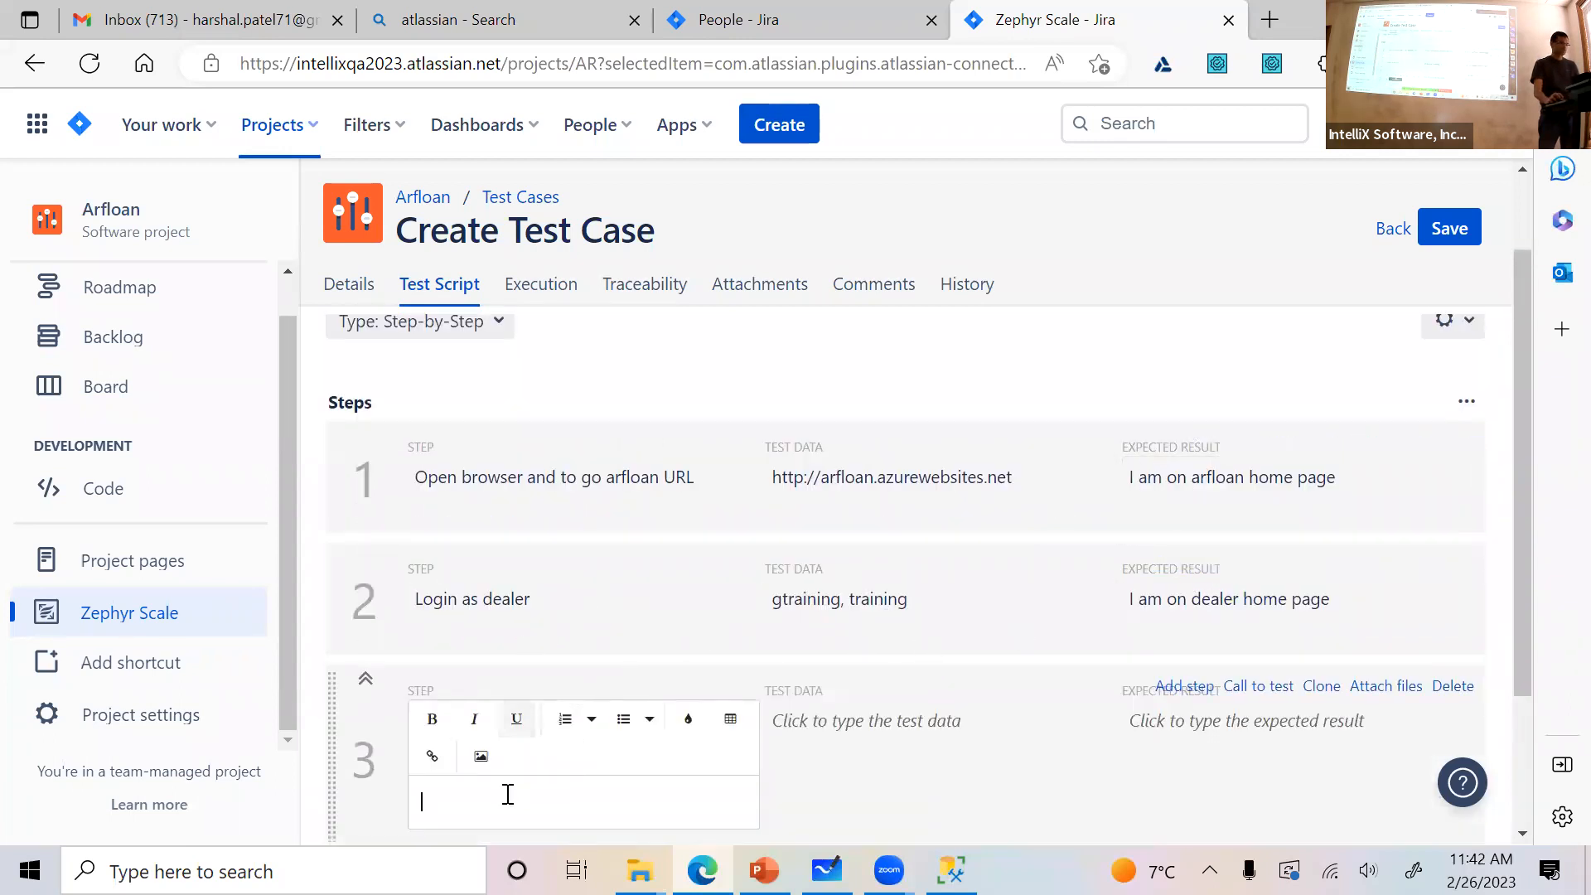
scroll(641, 702, "down", 2)
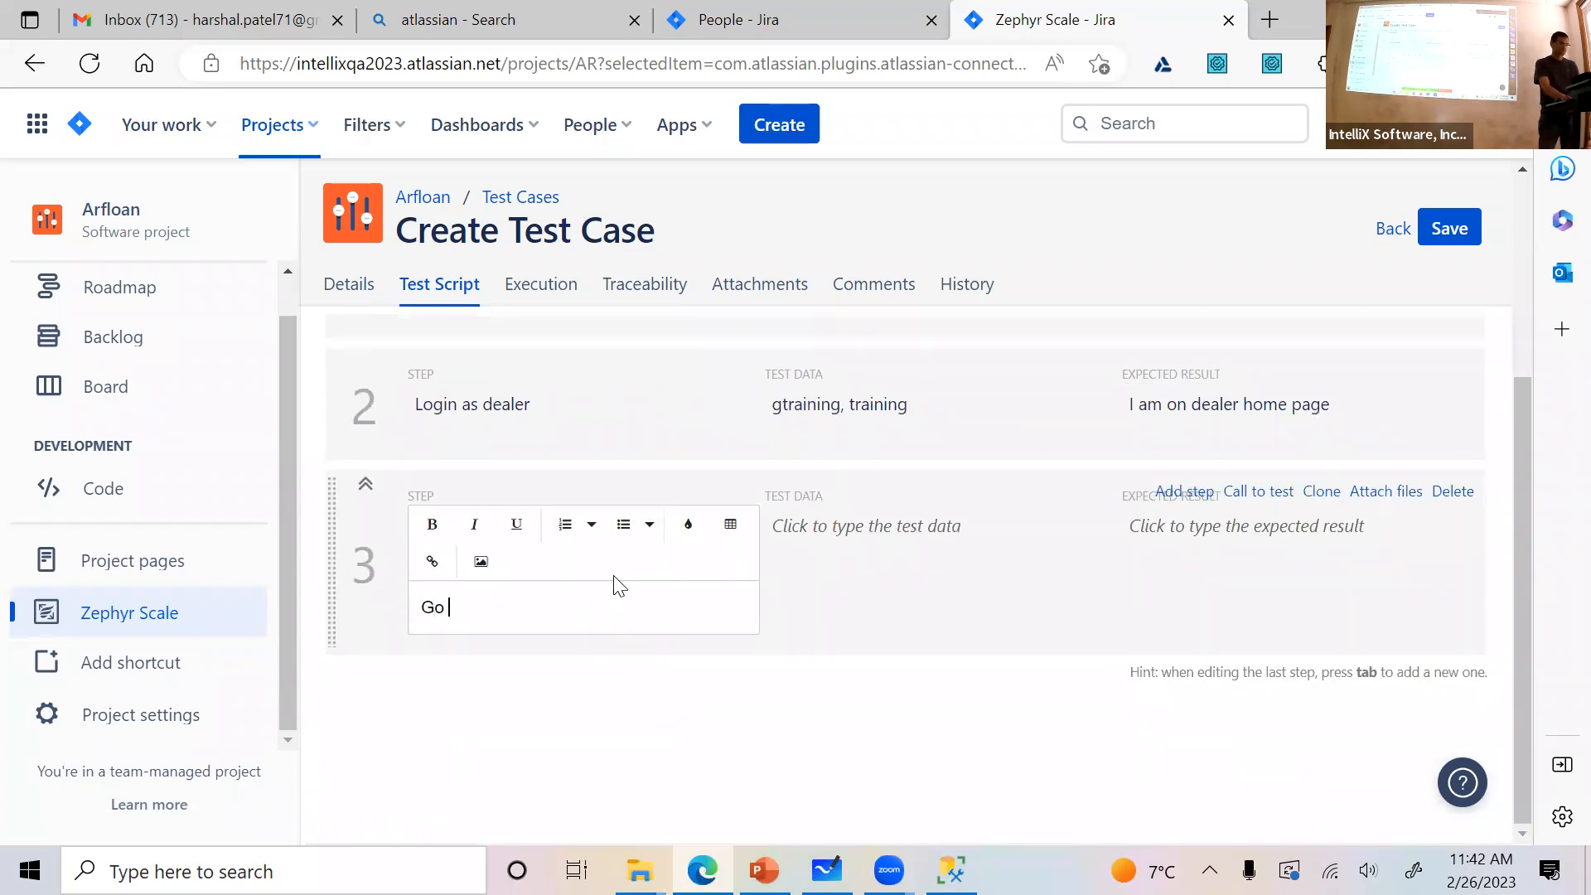
type("Go to loan calculator page")
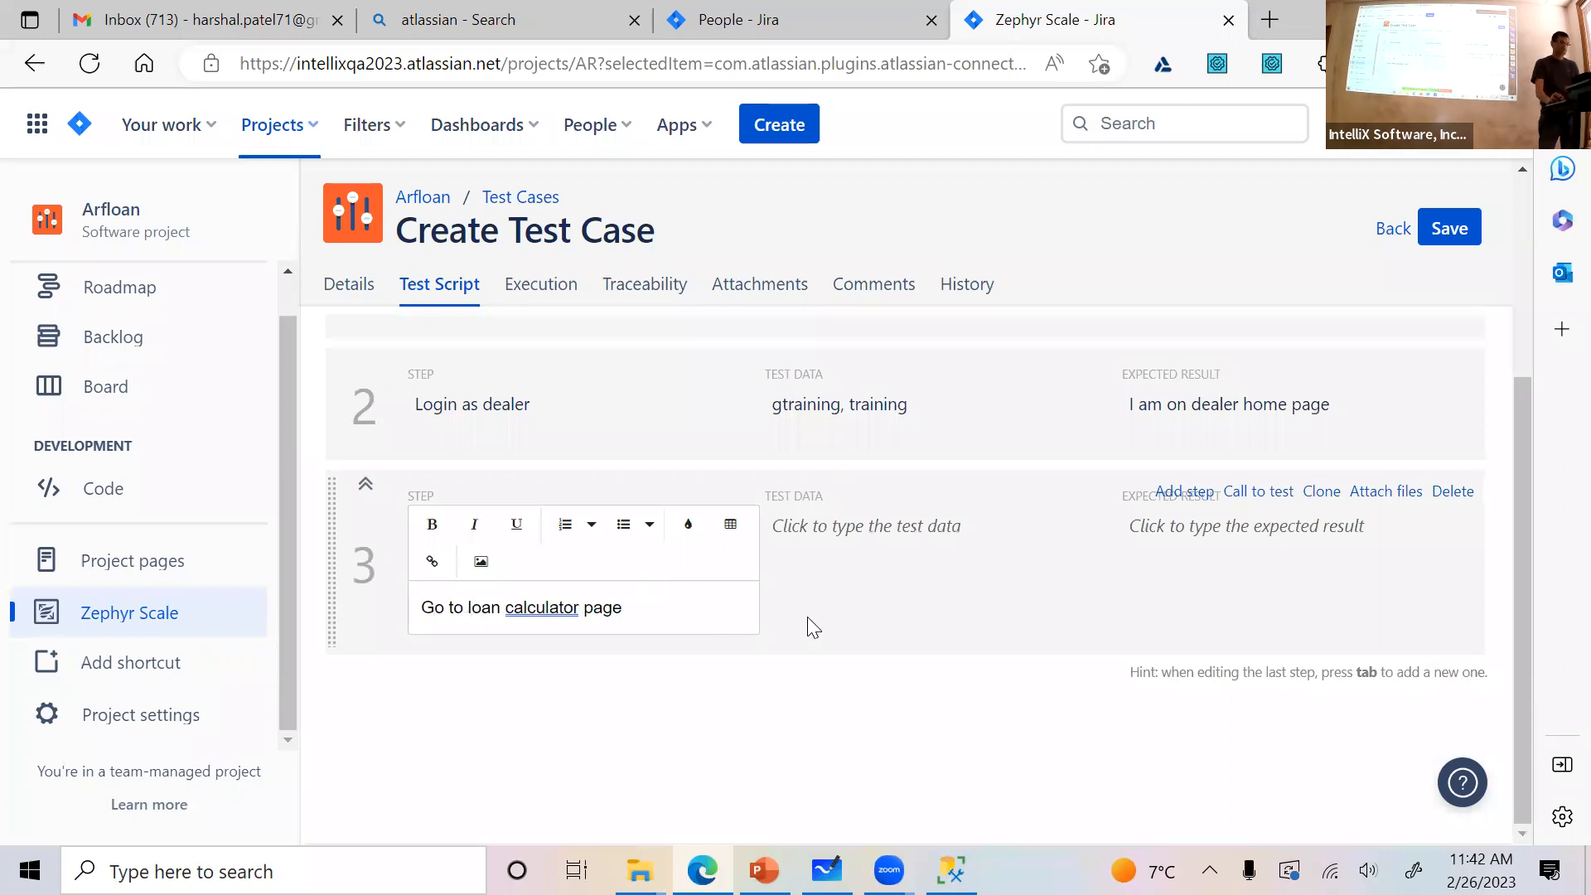
left_click(814, 587)
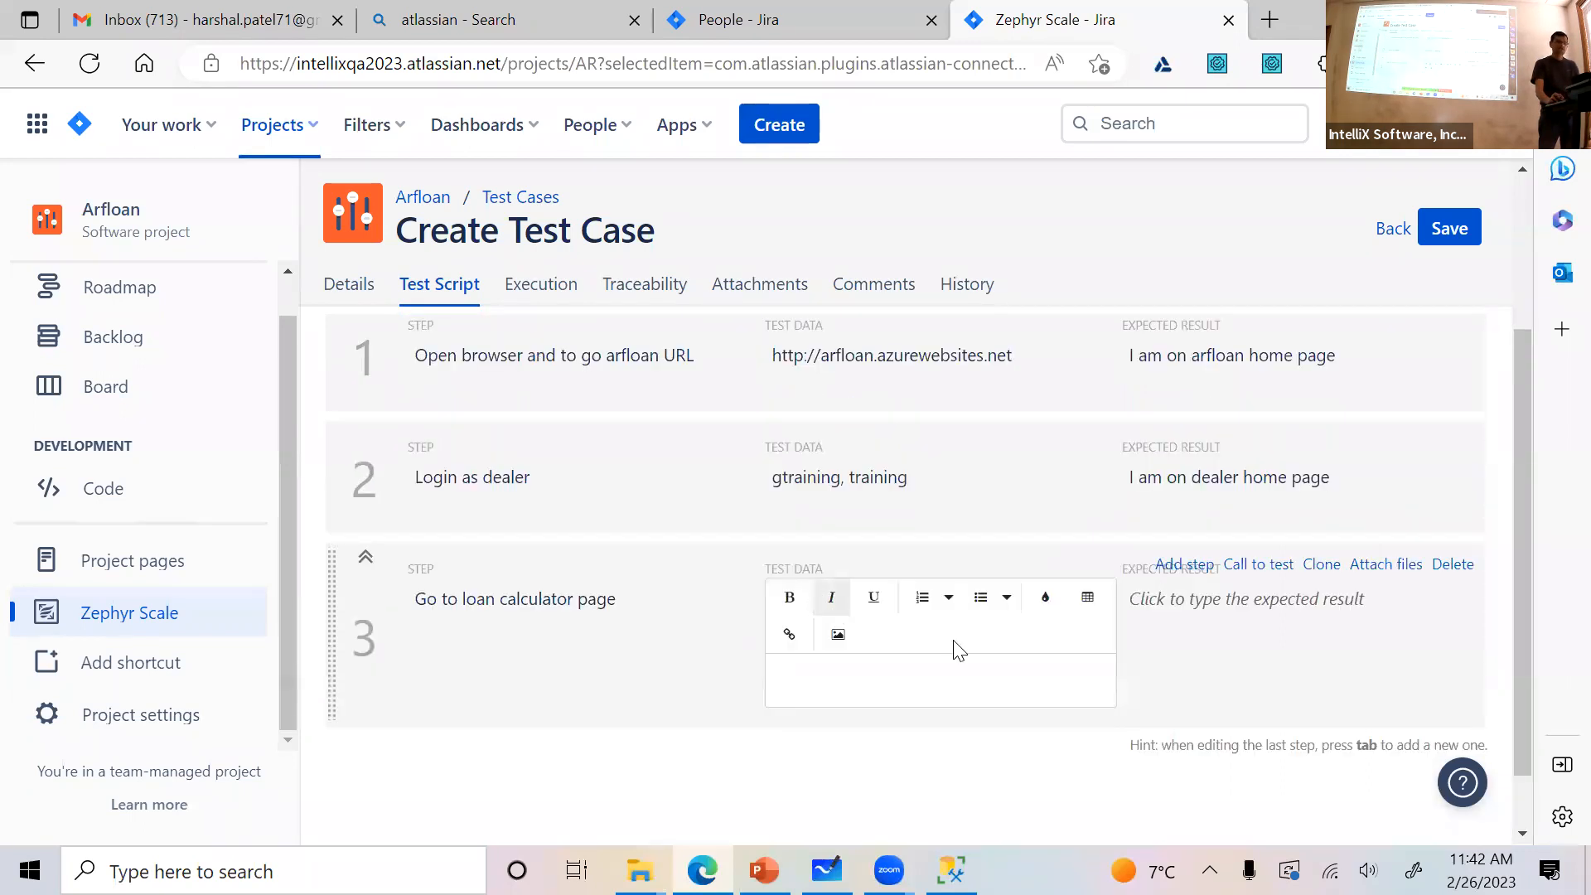
left_click(1212, 602)
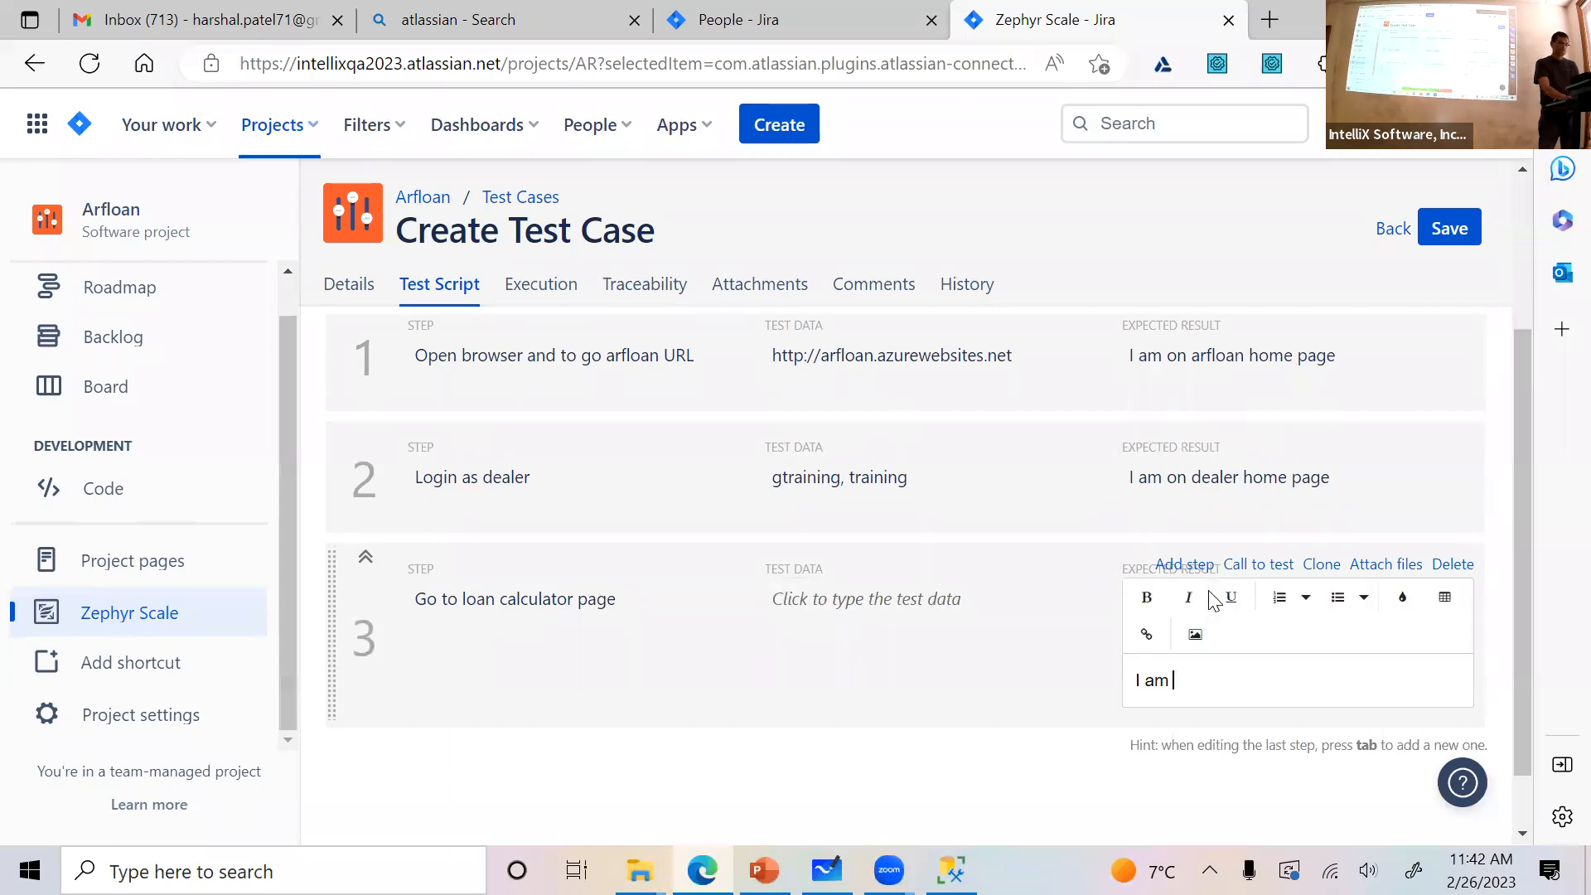
type("I am on loan calculator page")
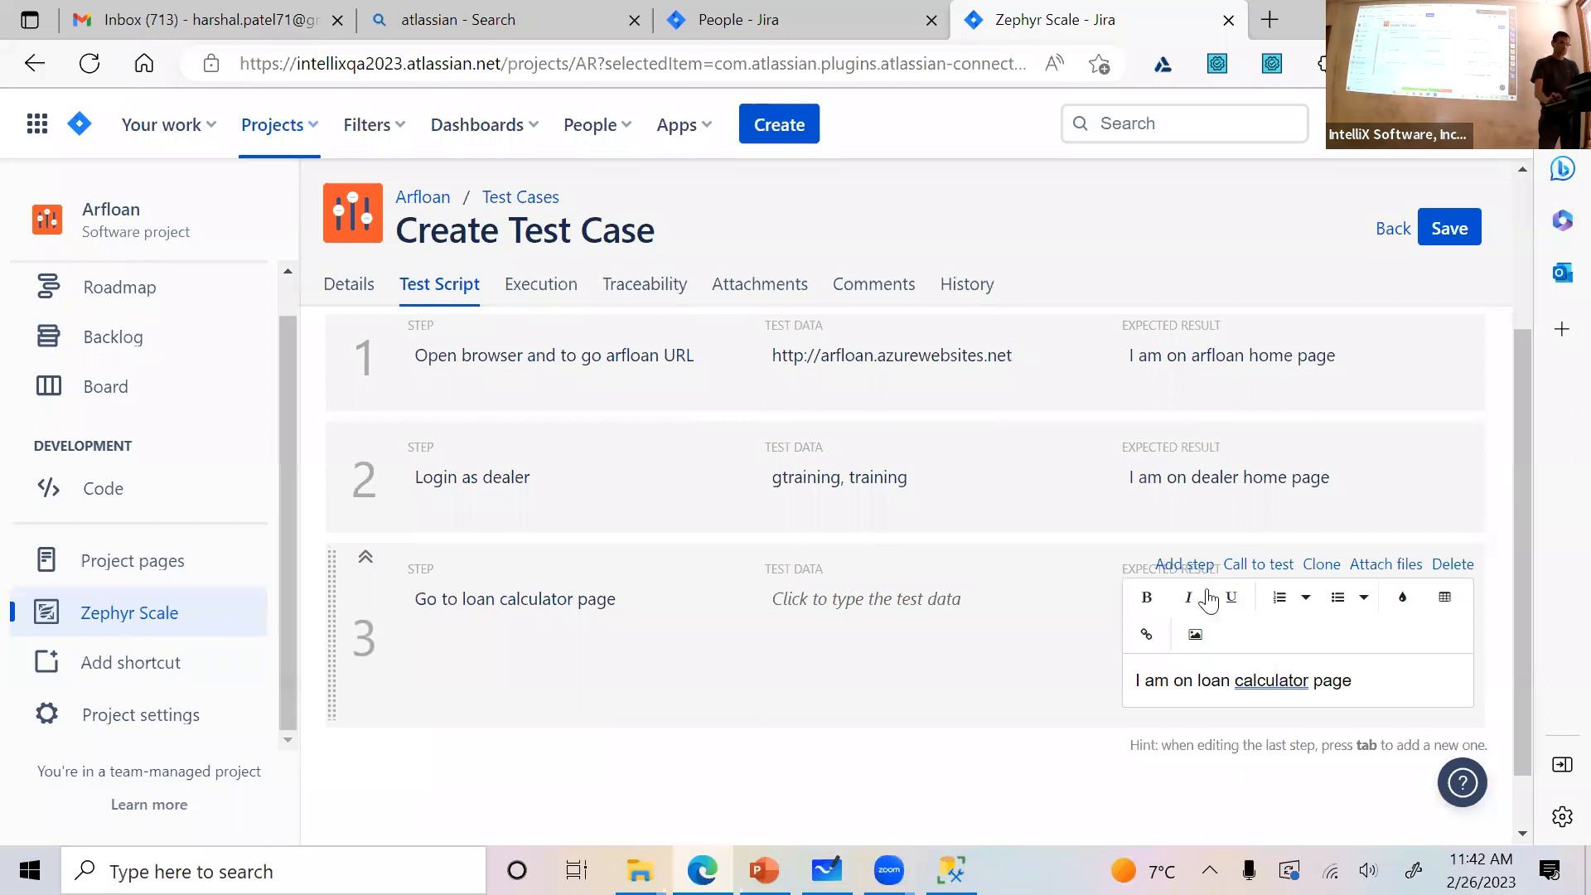
Add a fourth test step "Enter loan amount as 1000" with test data "loan amount = 1000"
key("Tab")
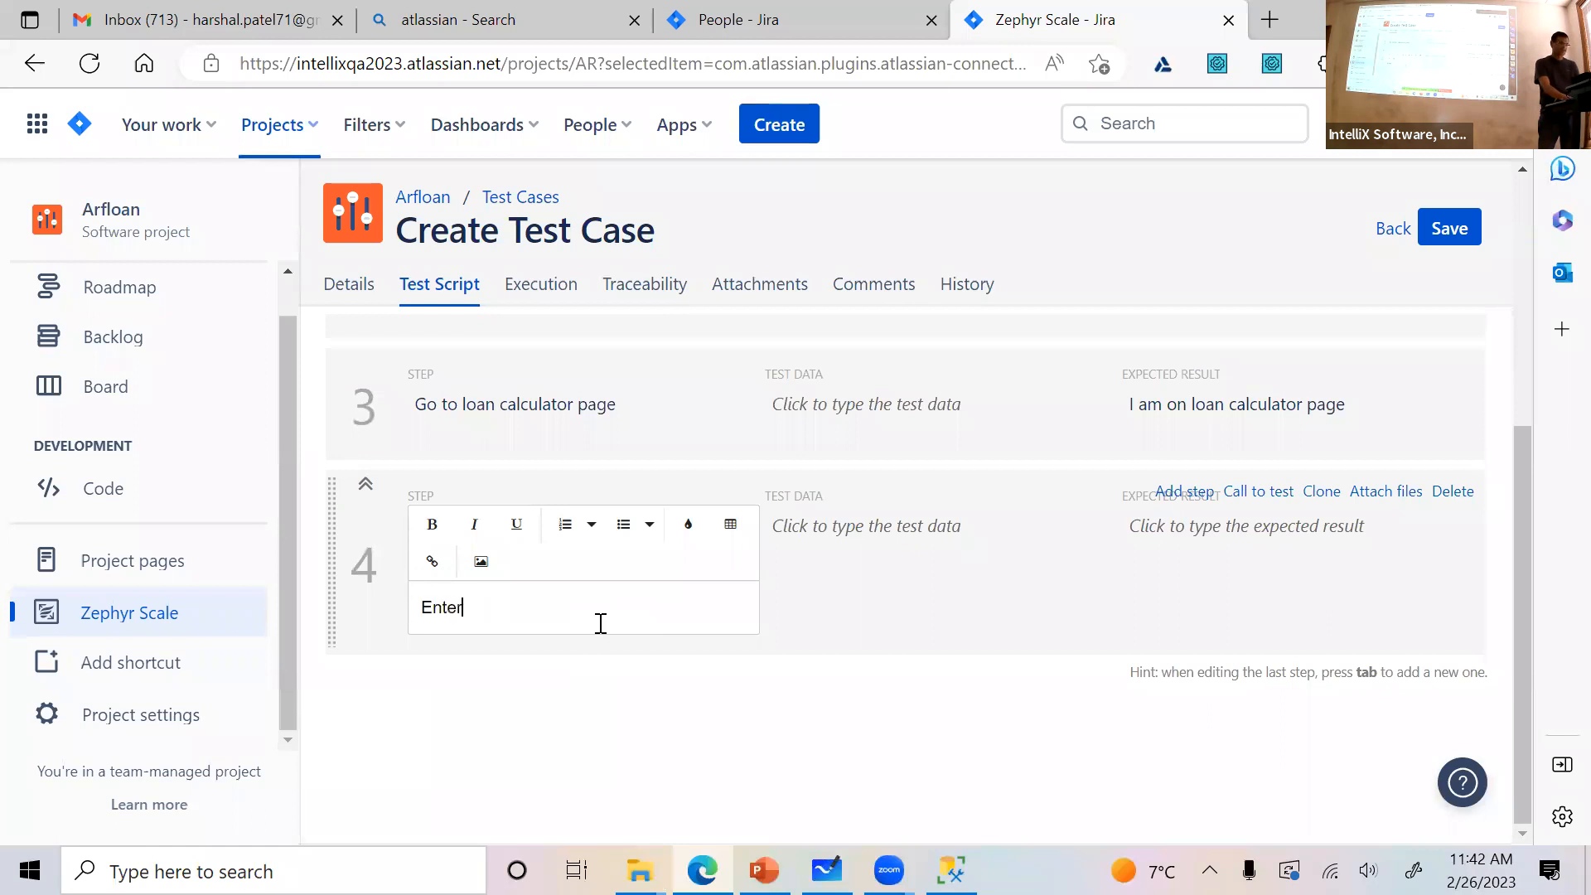
type("Enter loan amount as 1000")
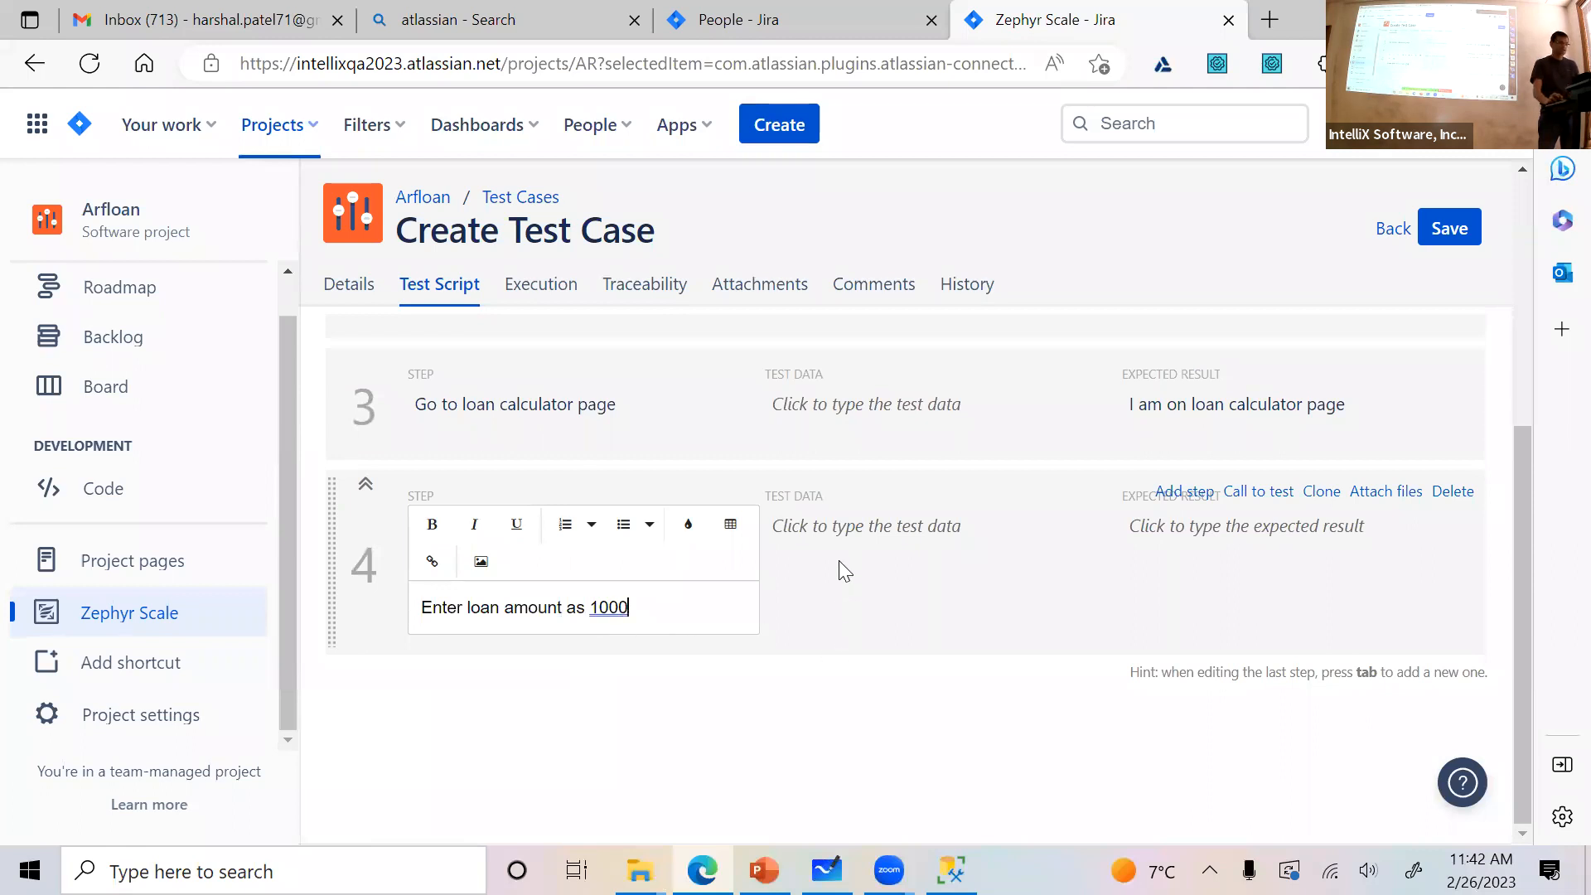
left_click(826, 538)
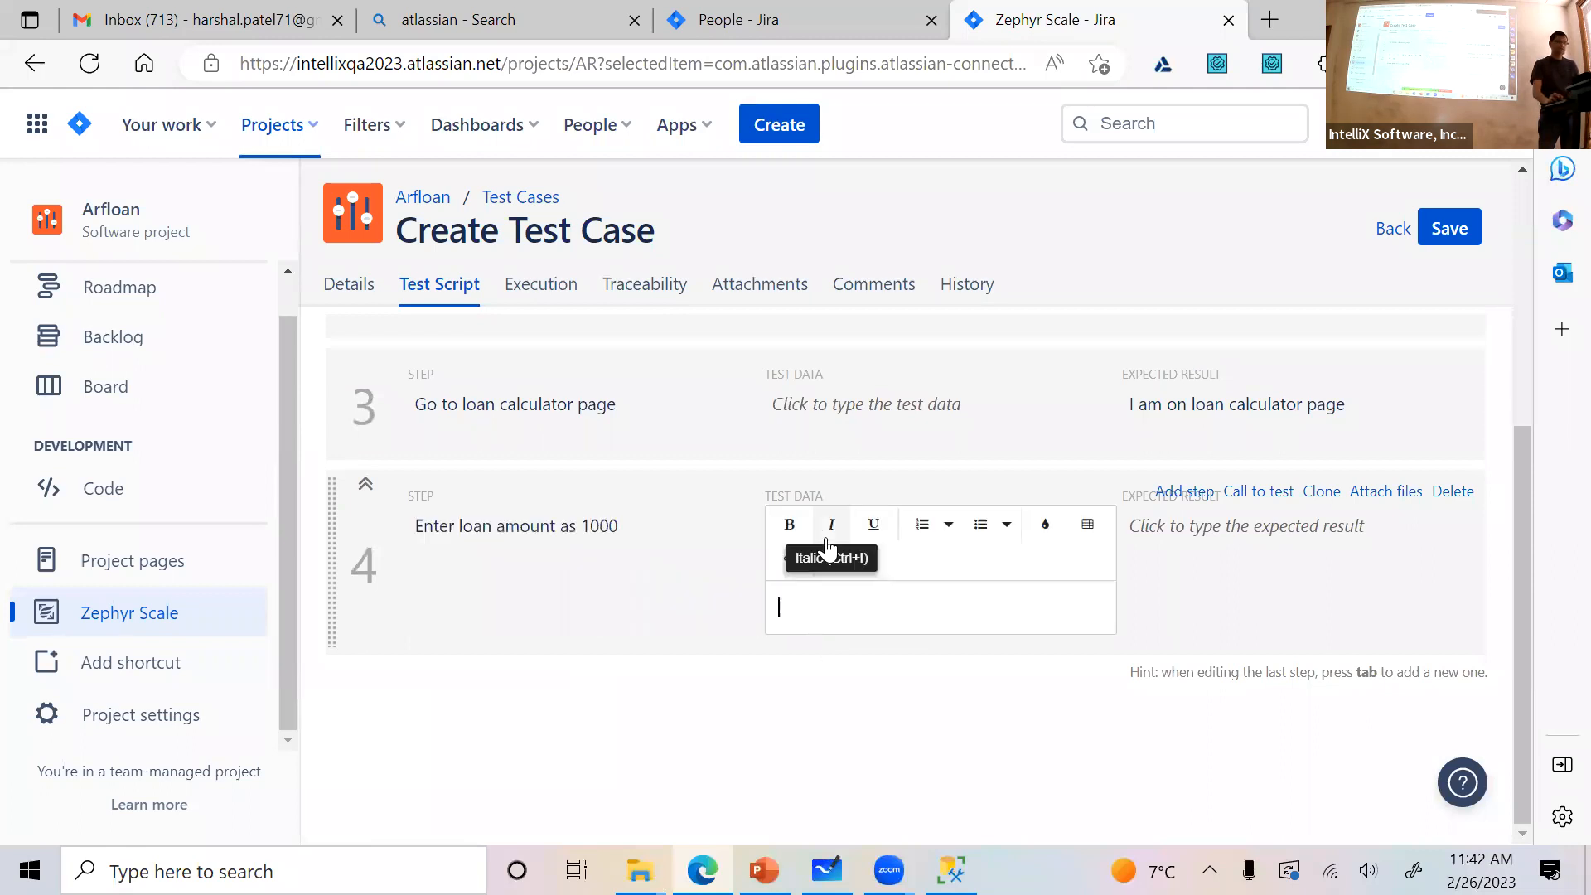
type("loa")
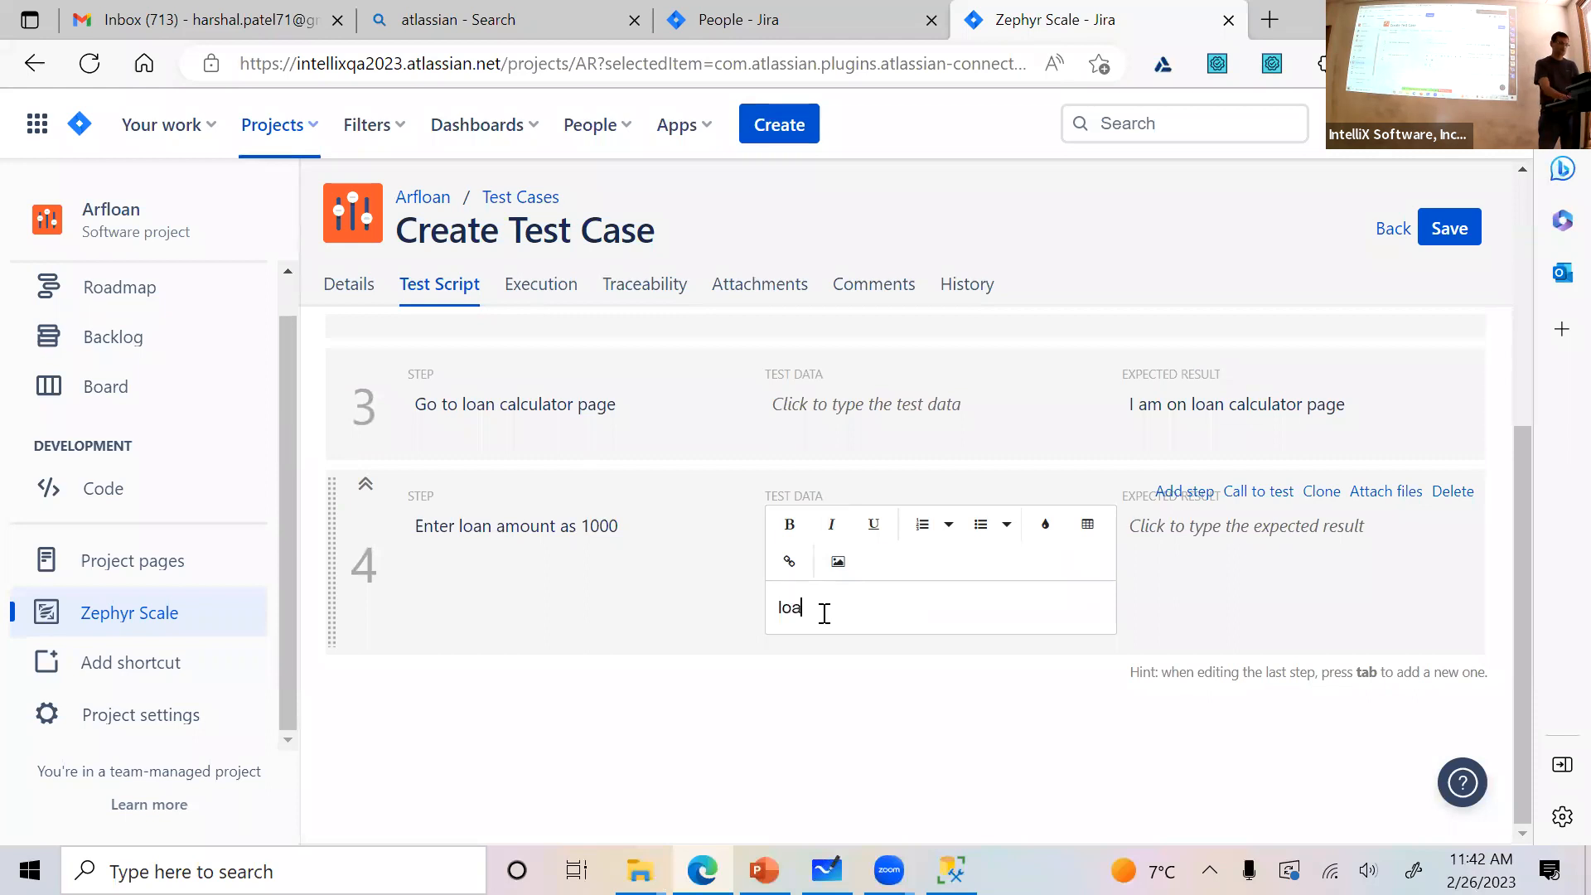
type("n amount = 1000")
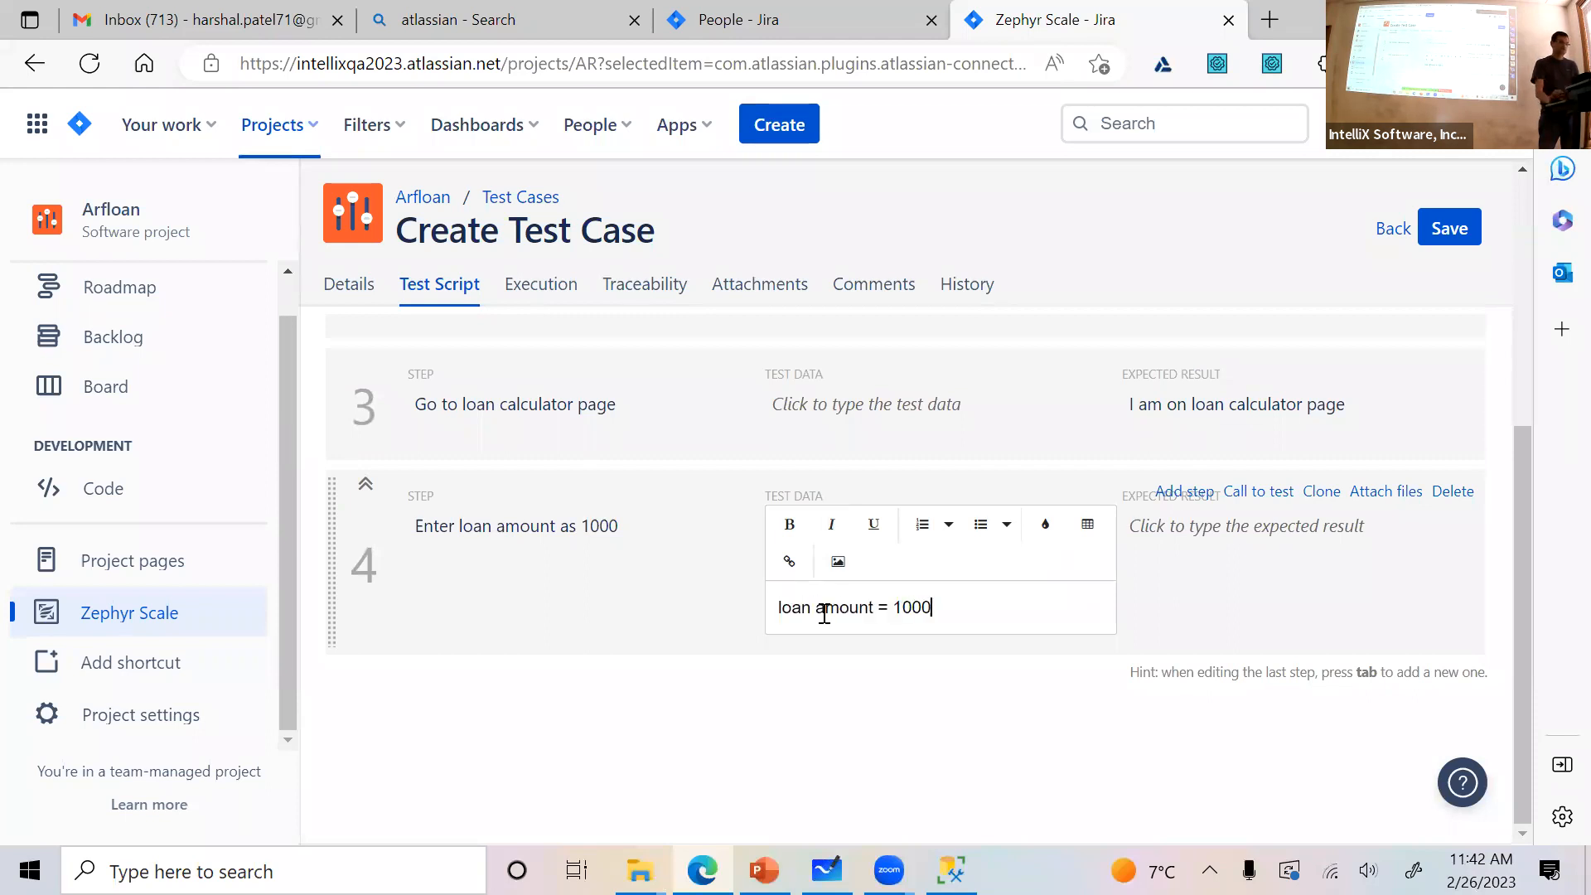
Append "and calculate" to the description of step 4
left_click(1177, 547)
left_click(603, 547)
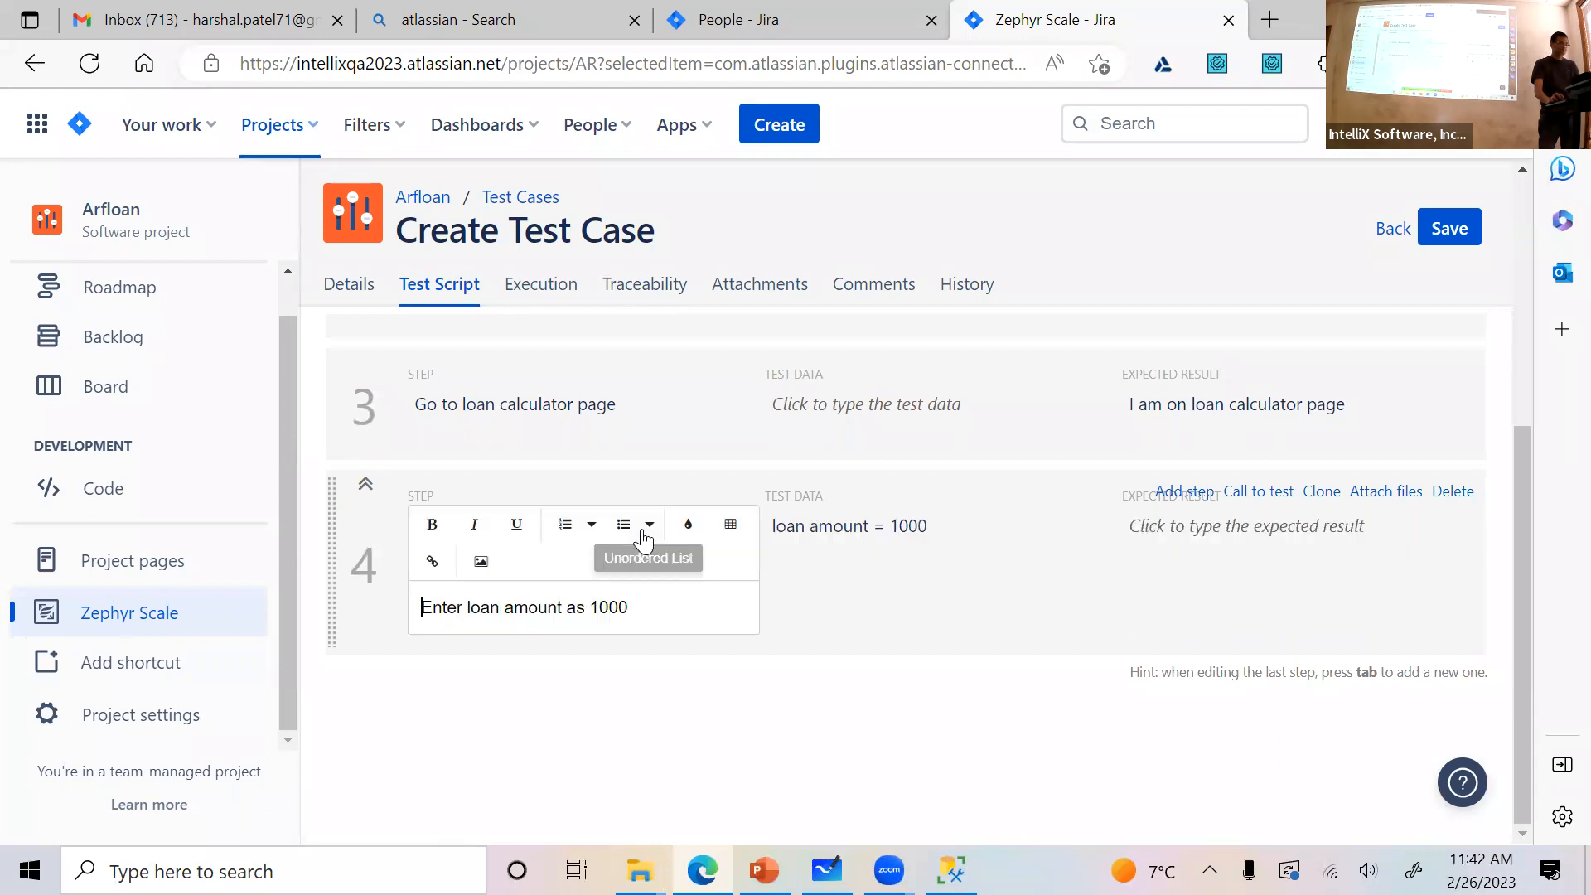
left_click(661, 598)
type("and calculate")
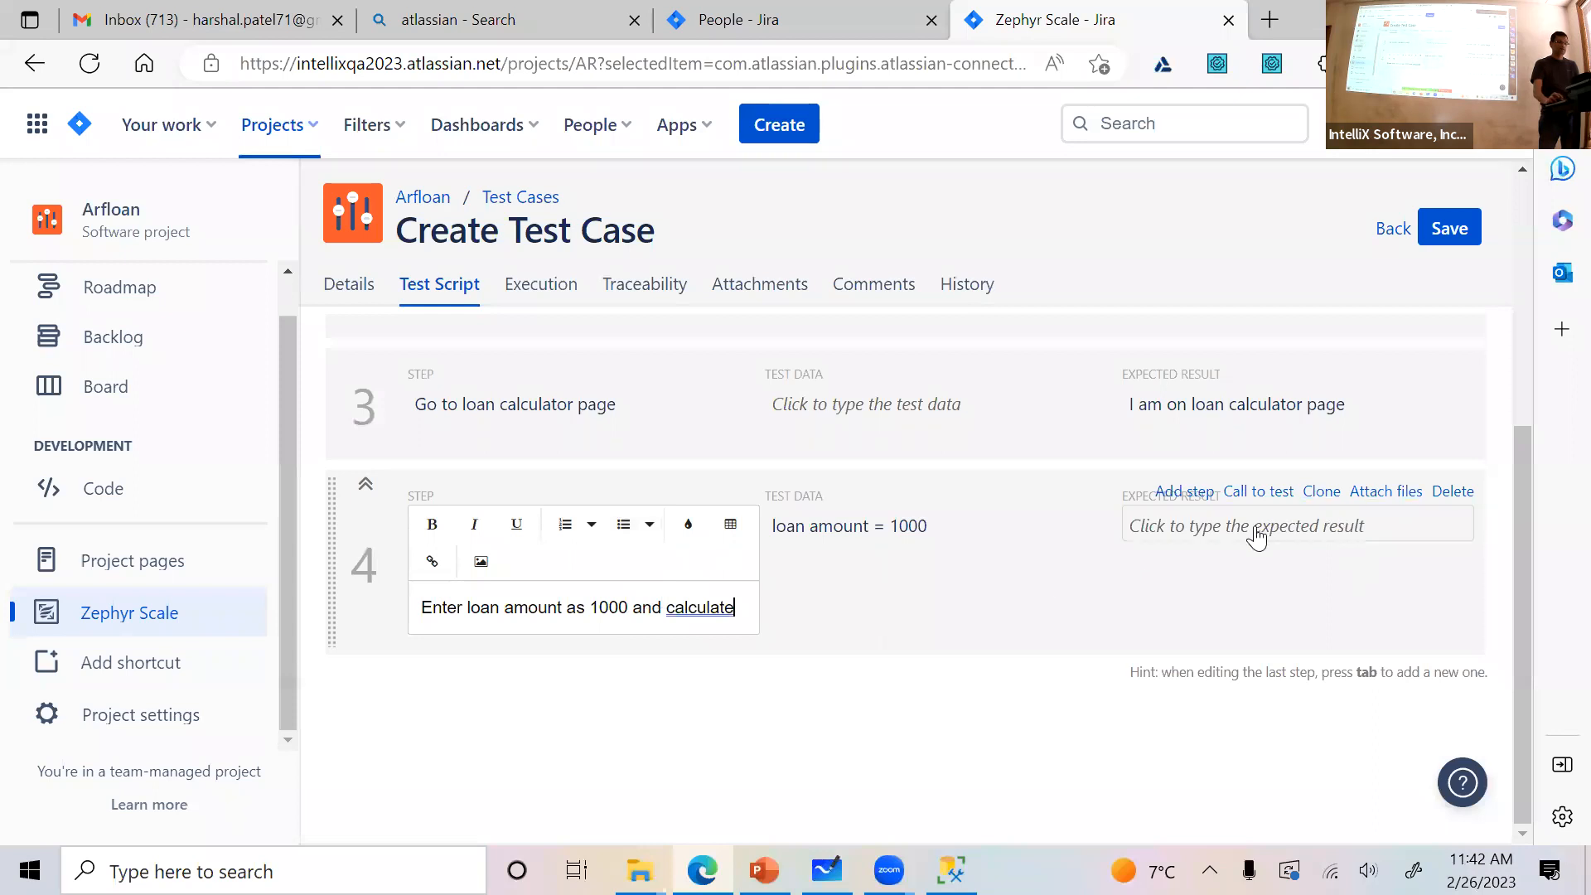
Enter "I shall see 30 as monthly payment amount" as the expected result of step 4
left_click(1256, 535)
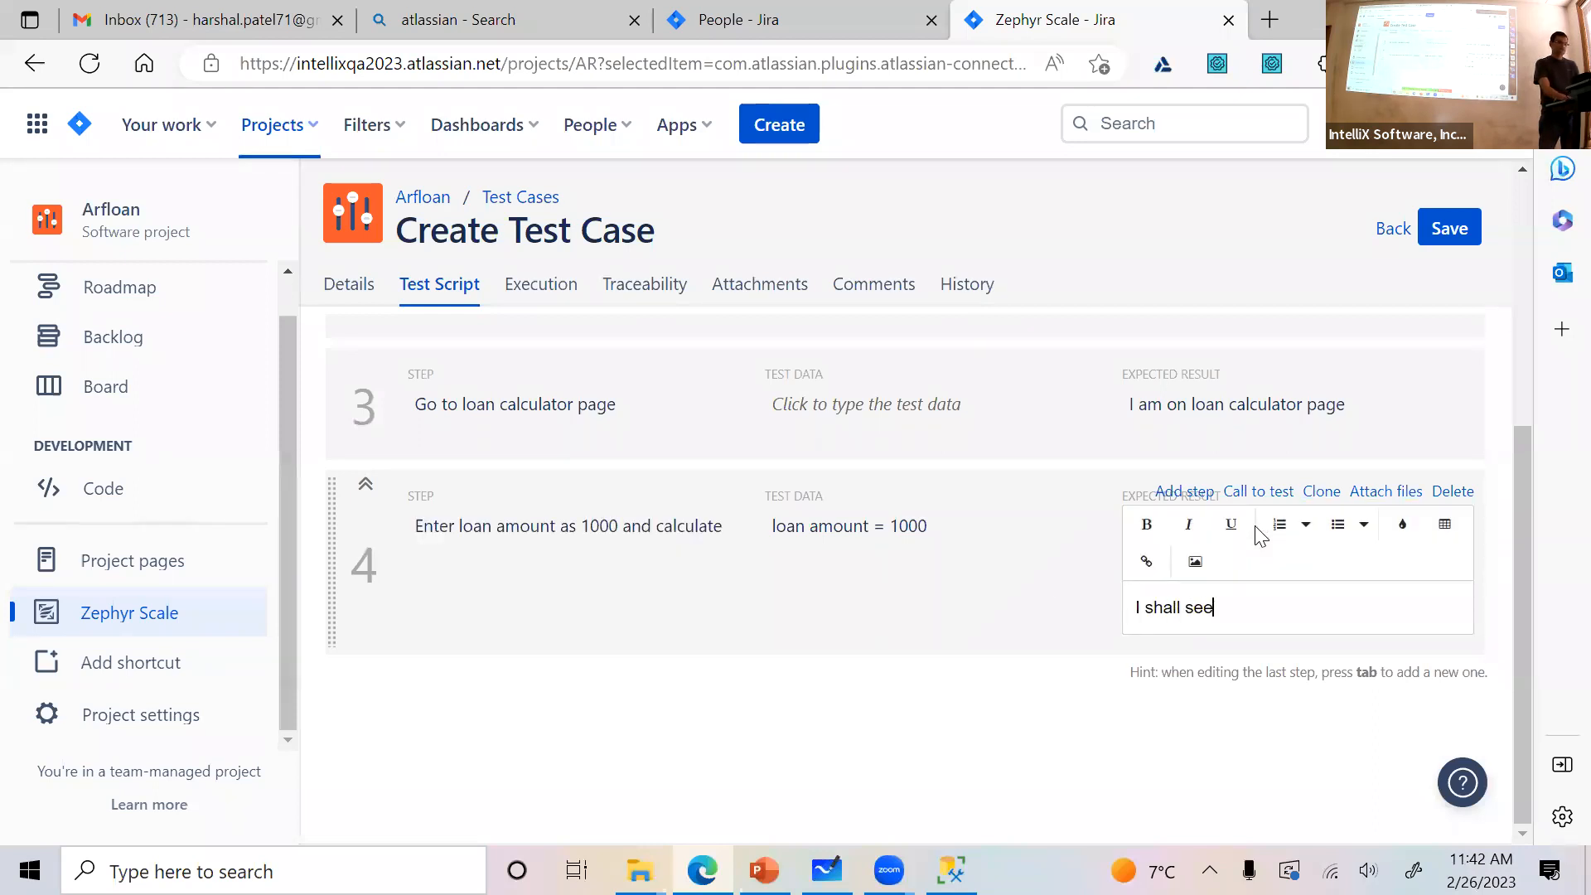
type("I shall see 30 as loan amount")
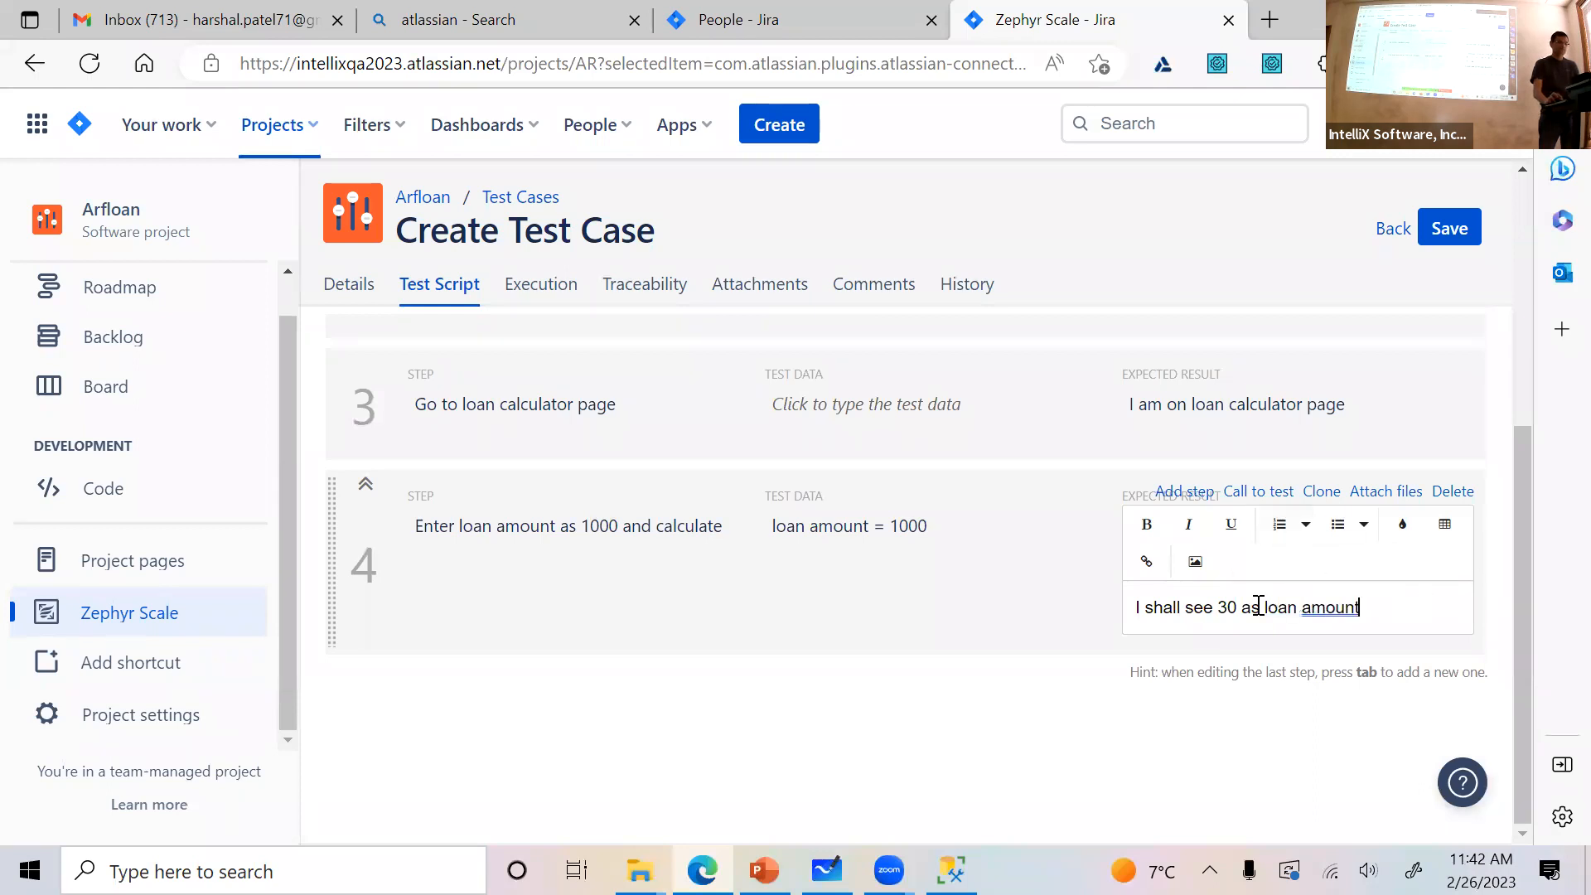
double_click(1281, 608)
type("monthly ")
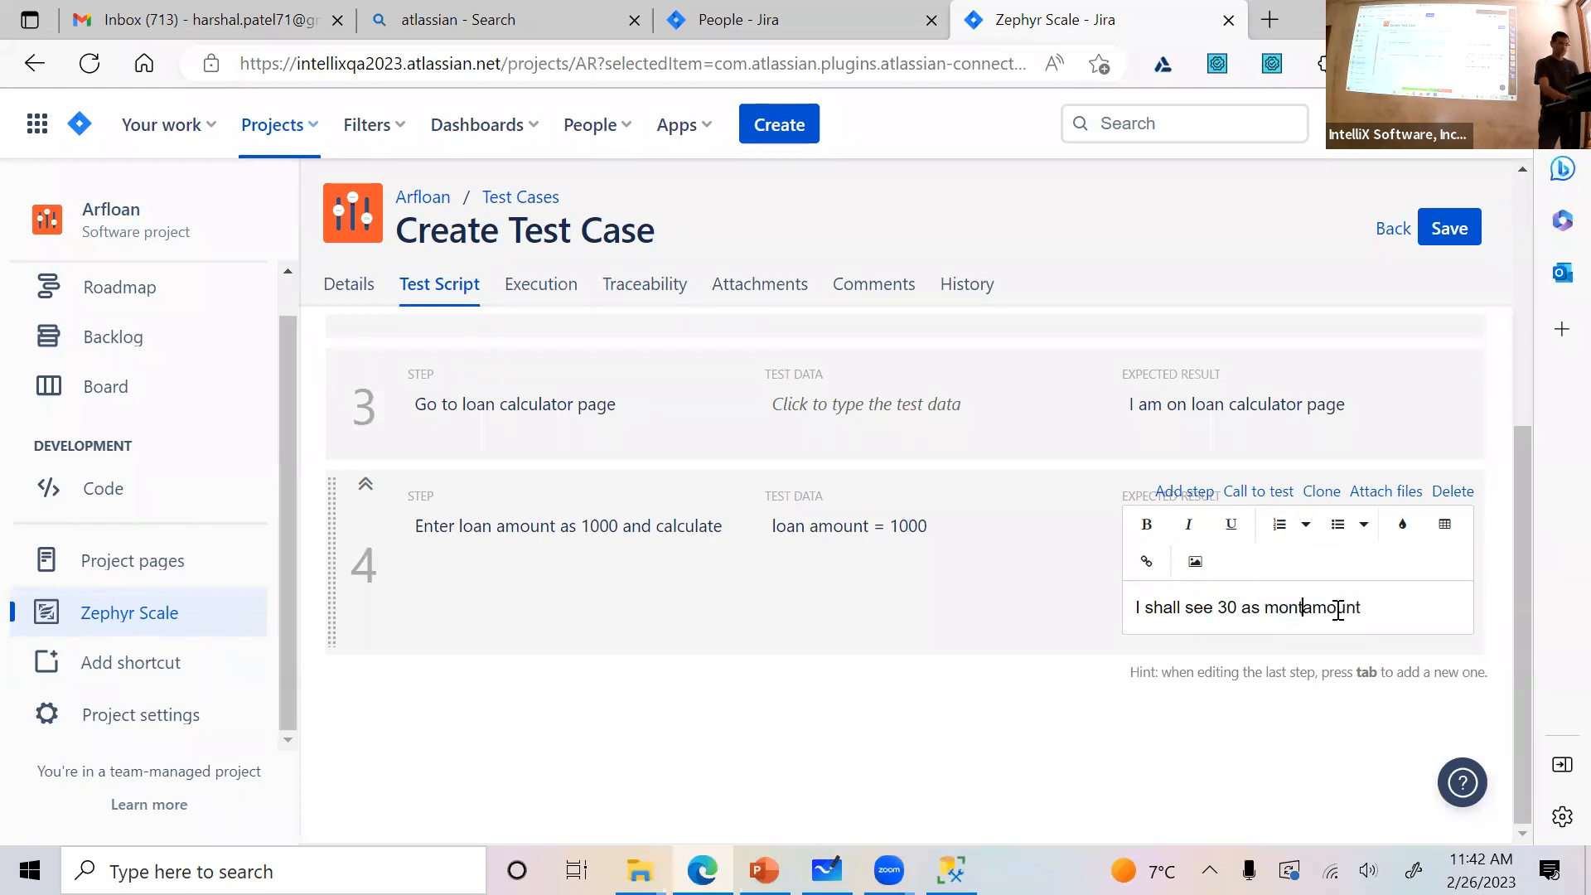
type("payment")
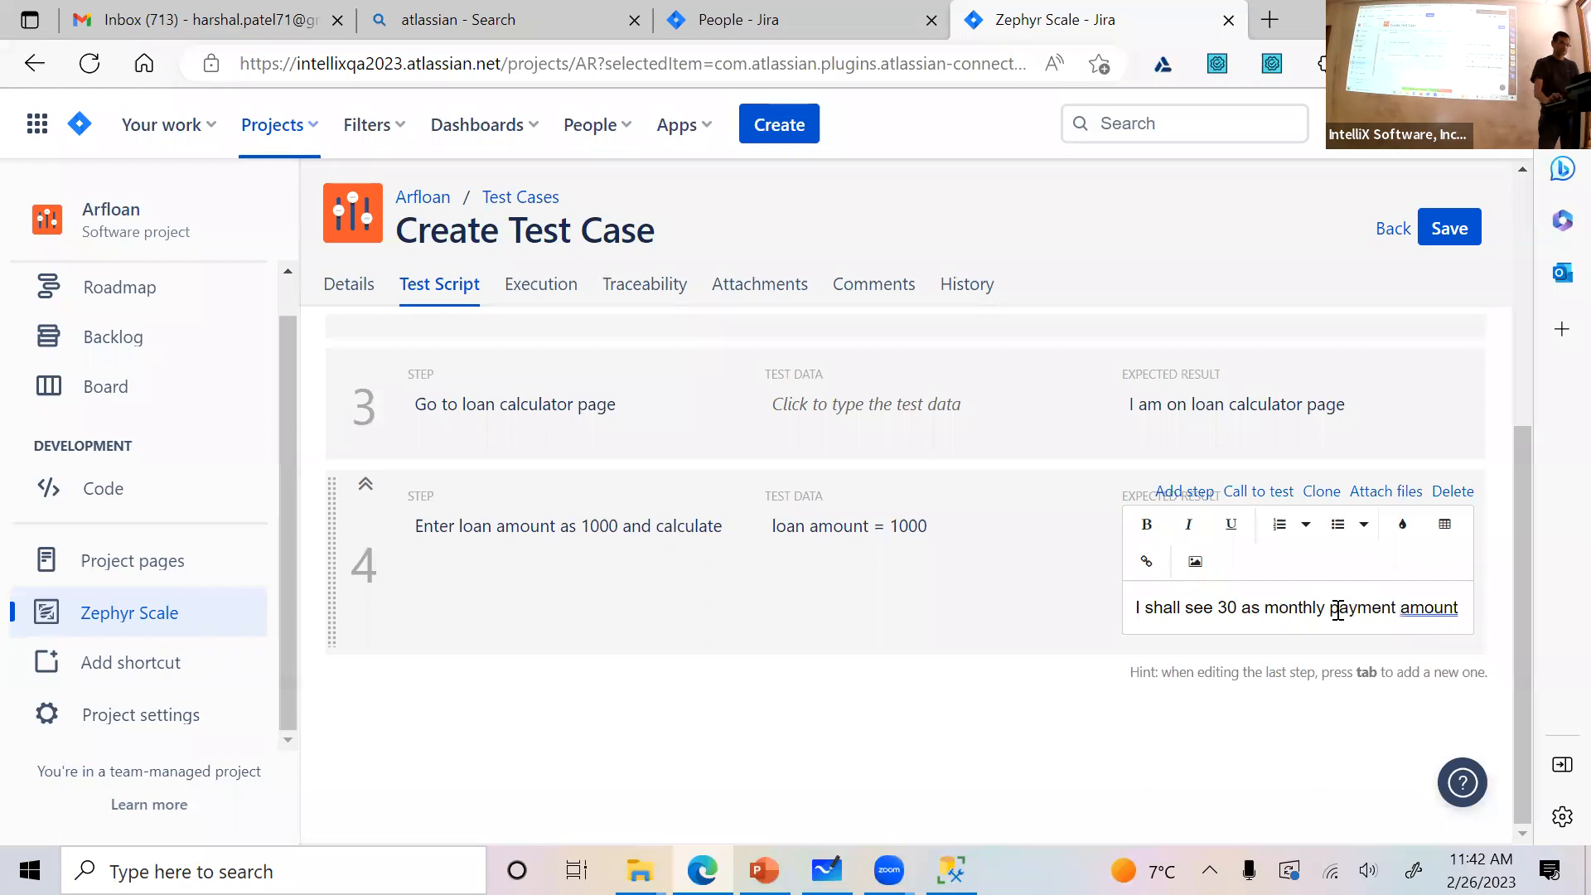
left_click(1142, 712)
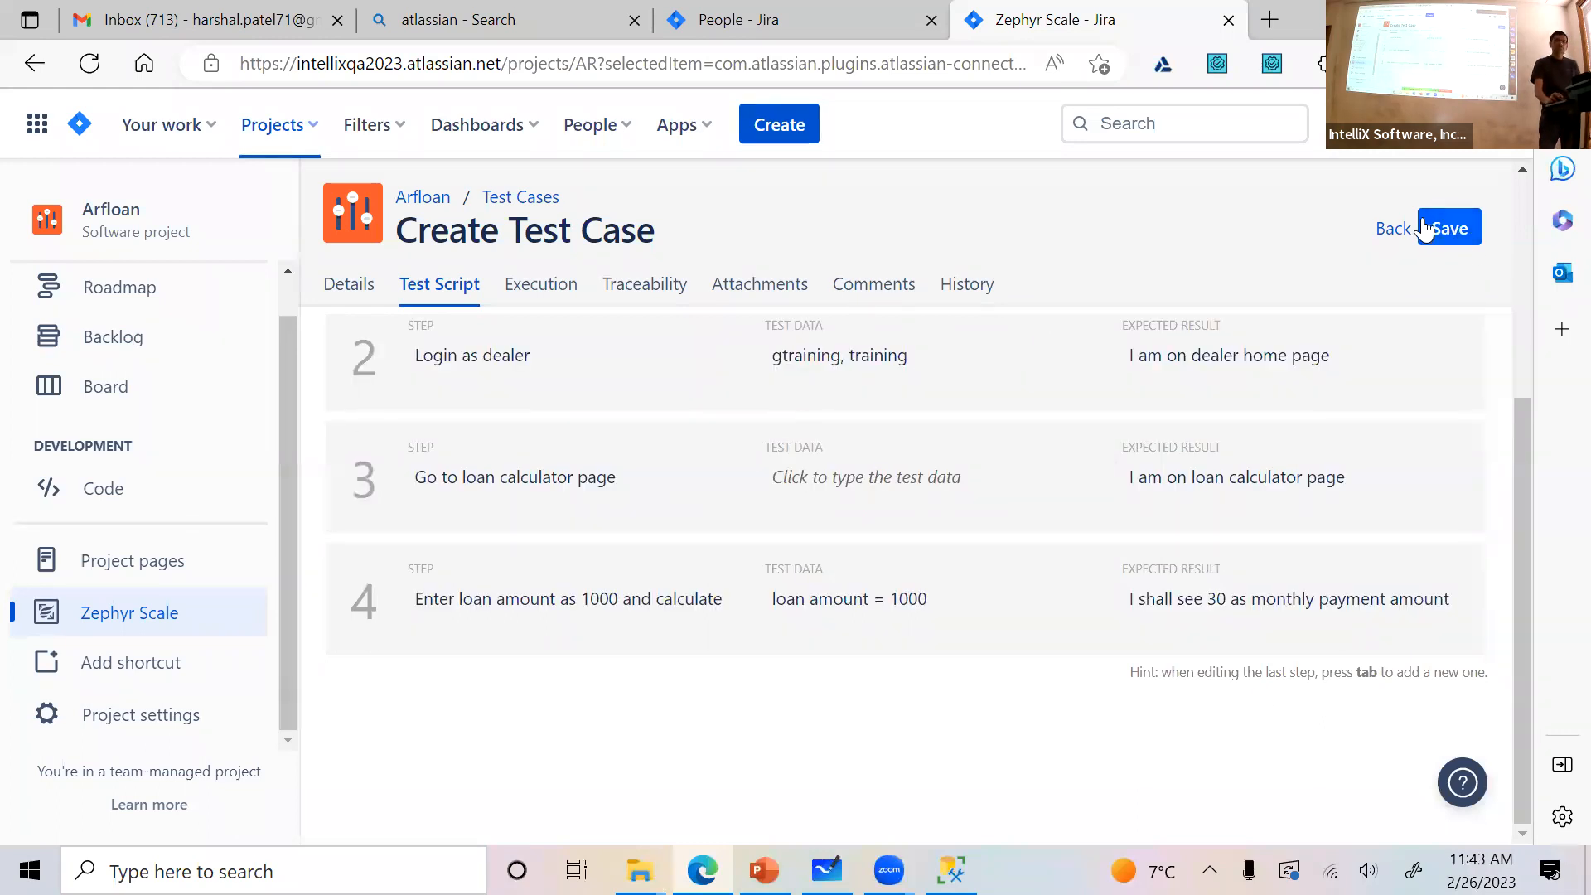
Save the test case and reopen story AR-10 from the board to review its linked Zephyr Scale test cases
left_click(1426, 228)
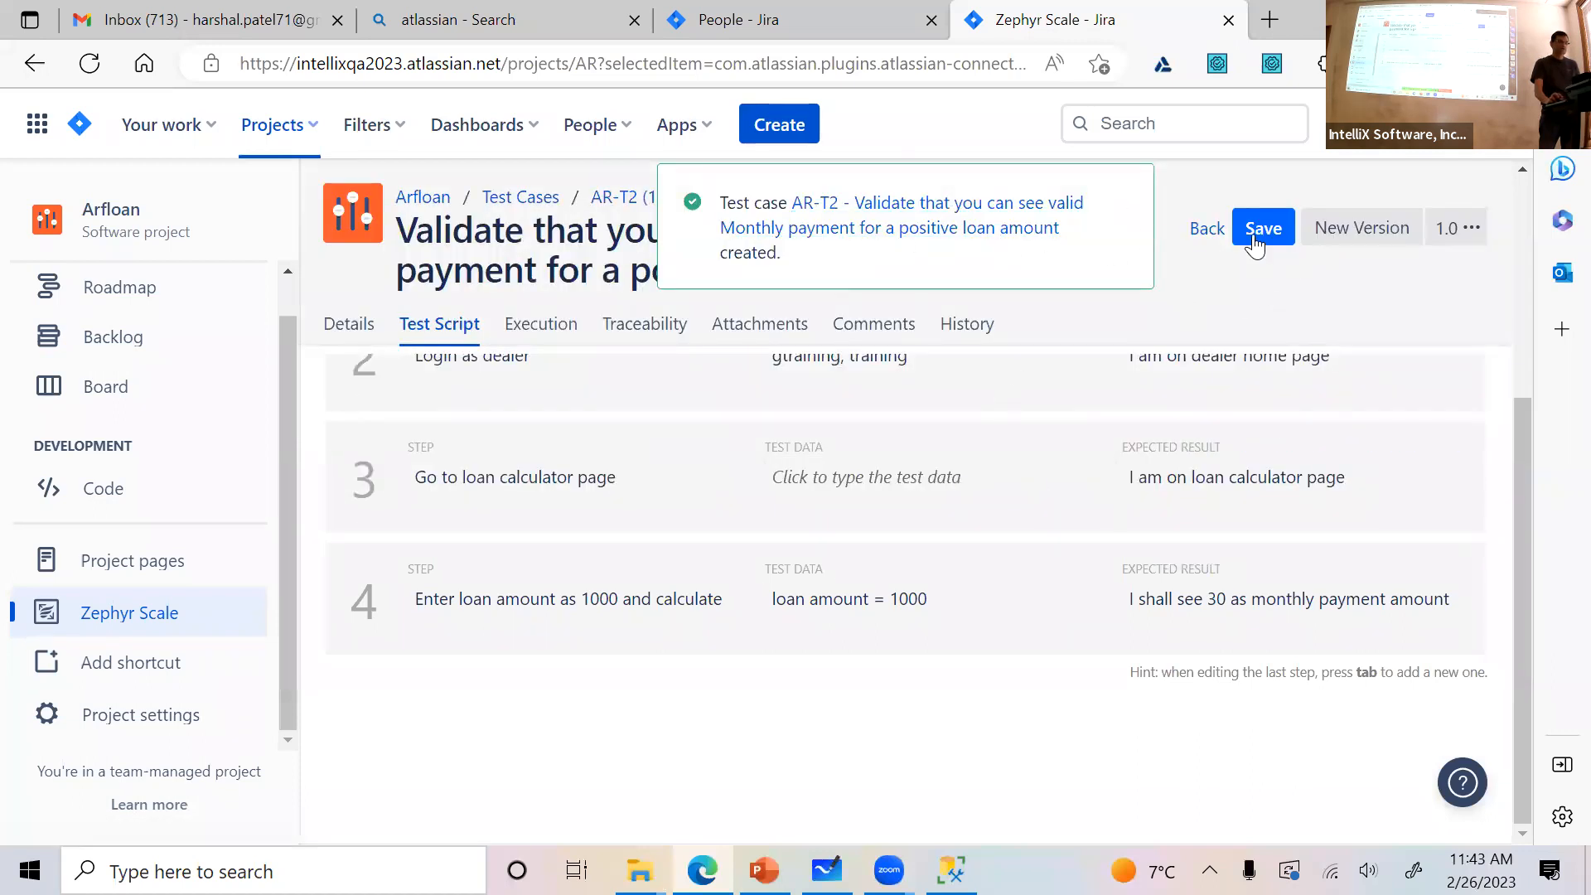
left_click(1205, 234)
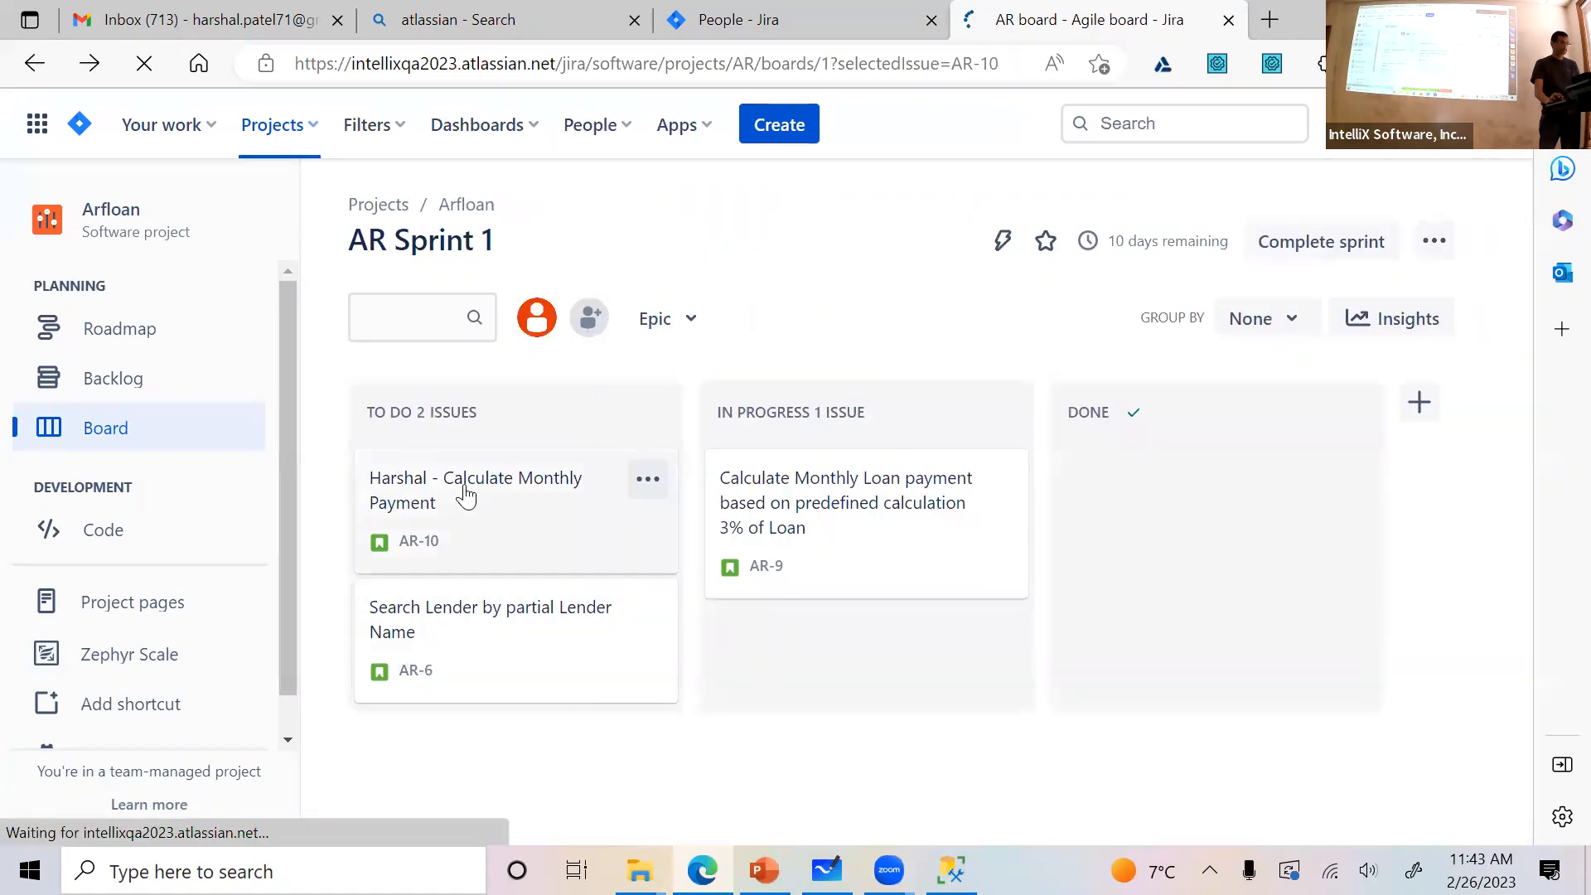
left_click(455, 497)
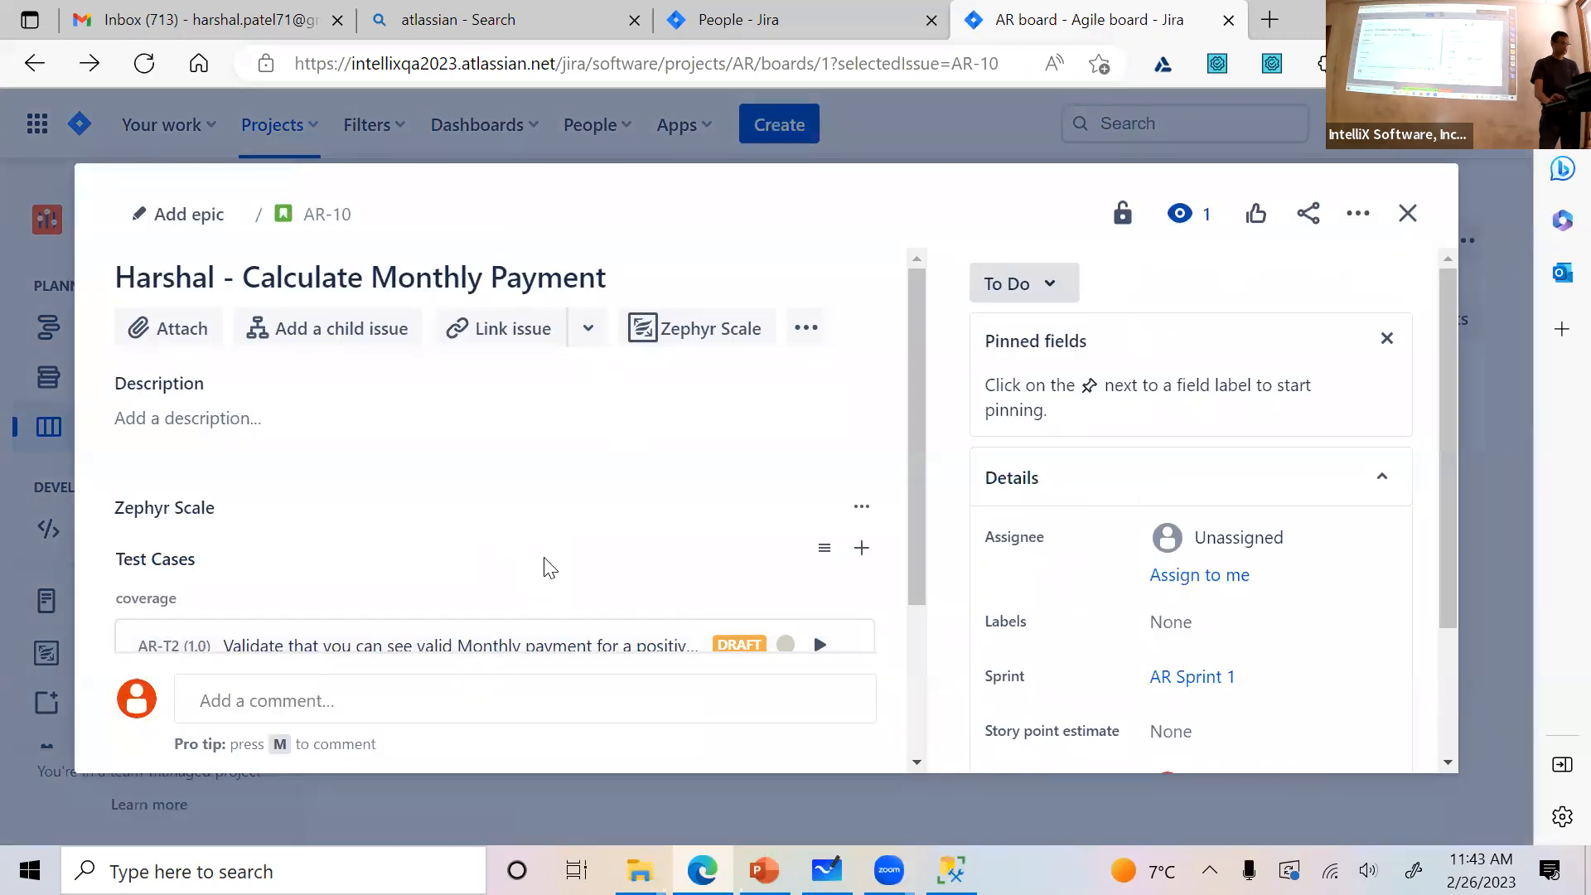
scroll(544, 570, "down", 3)
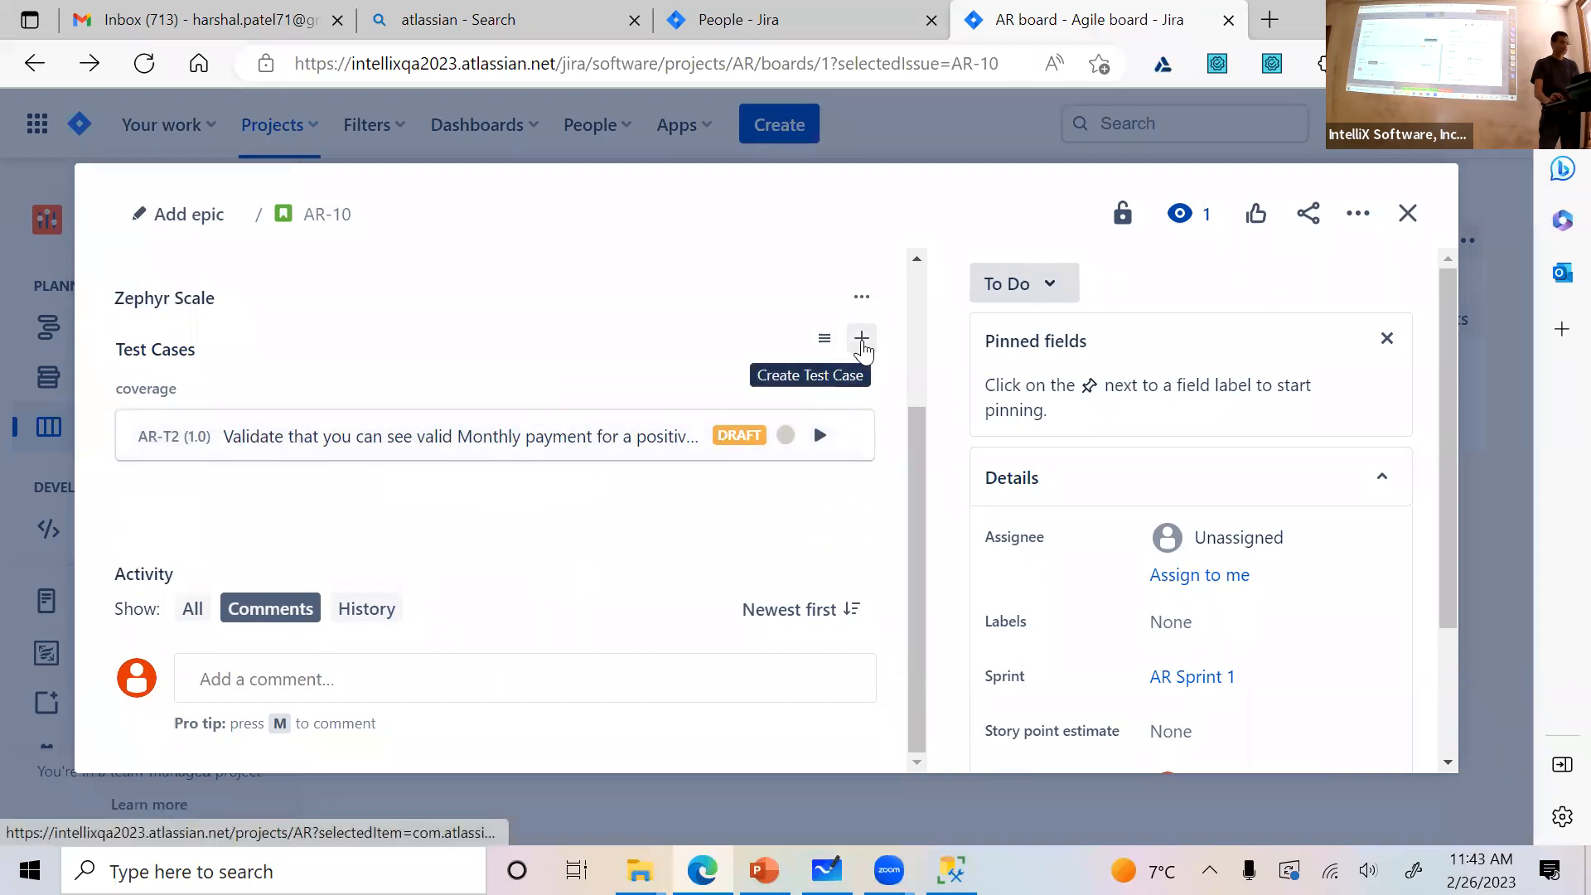
scroll(469, 401, "up", 2)
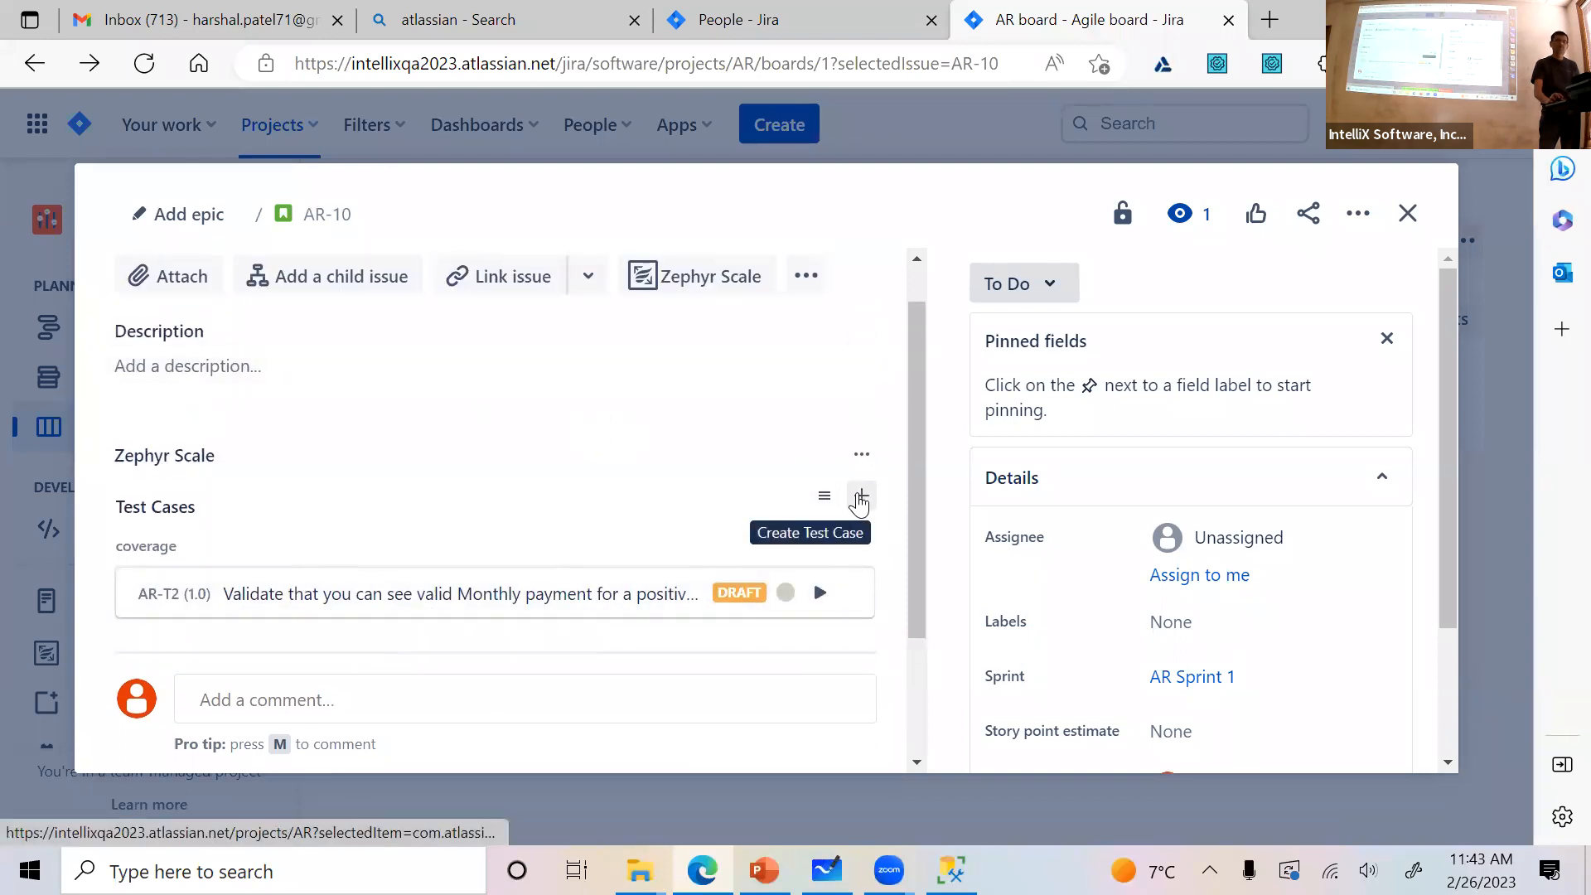
left_click(859, 499)
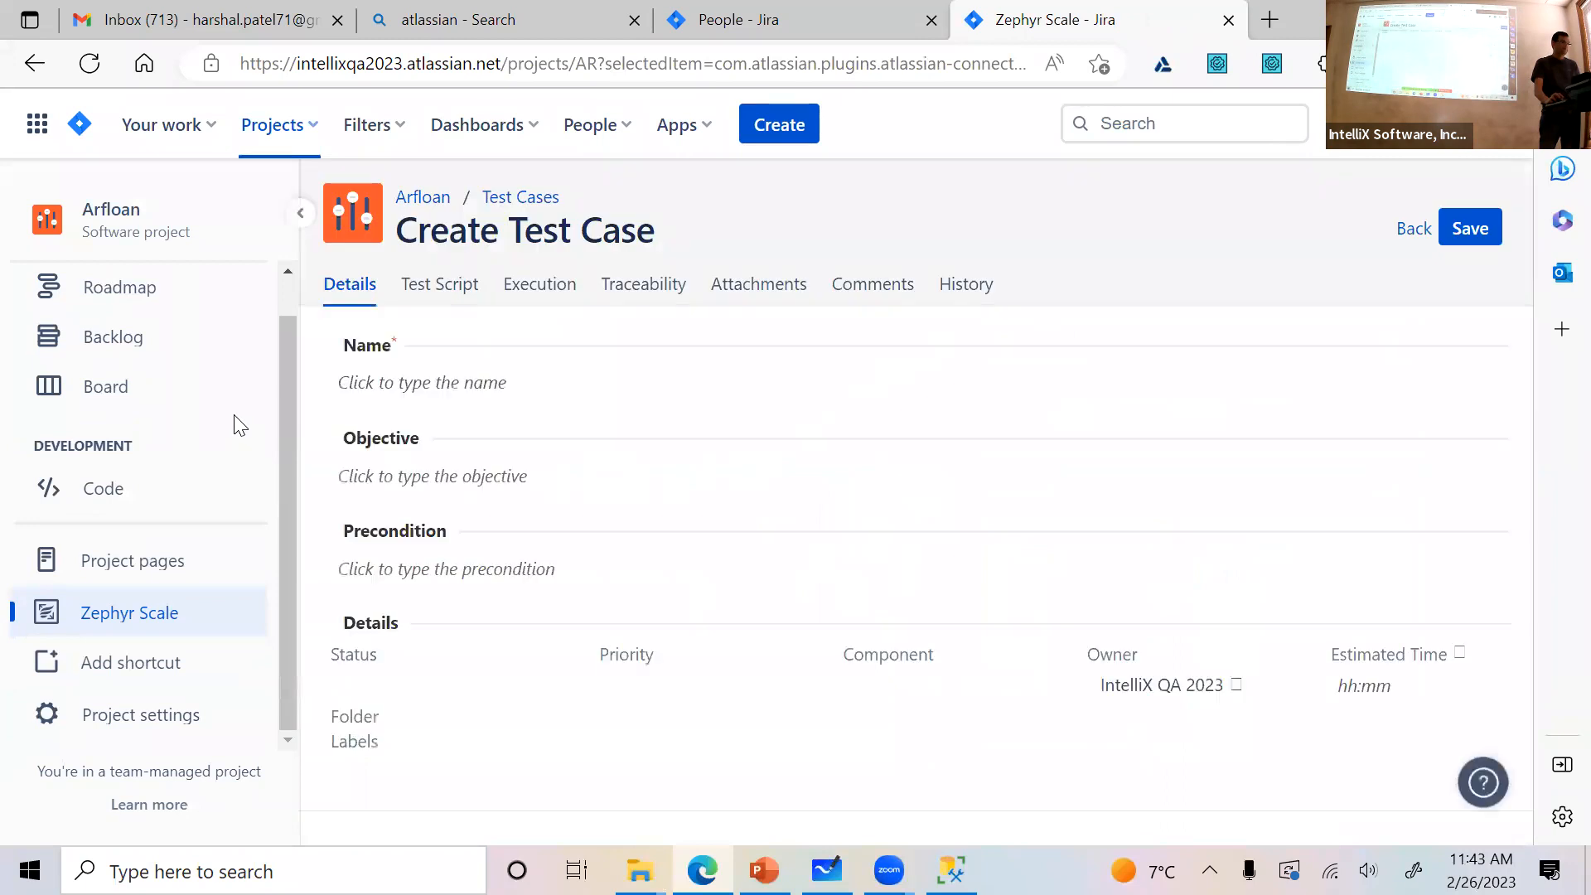
scroll(892, 656, "down", 2)
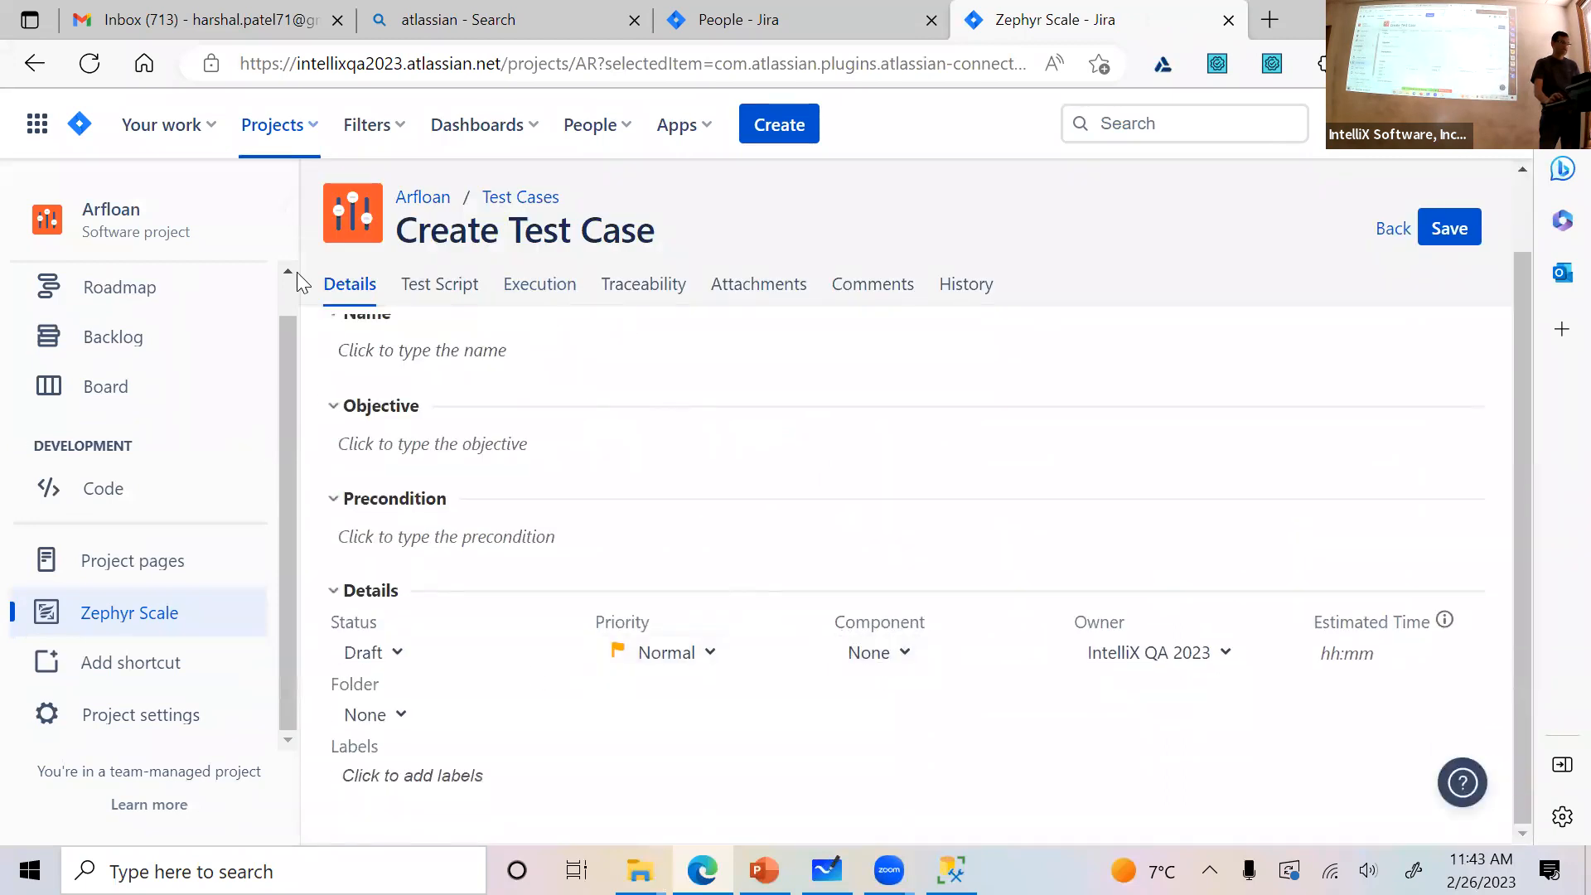
left_click(171, 356)
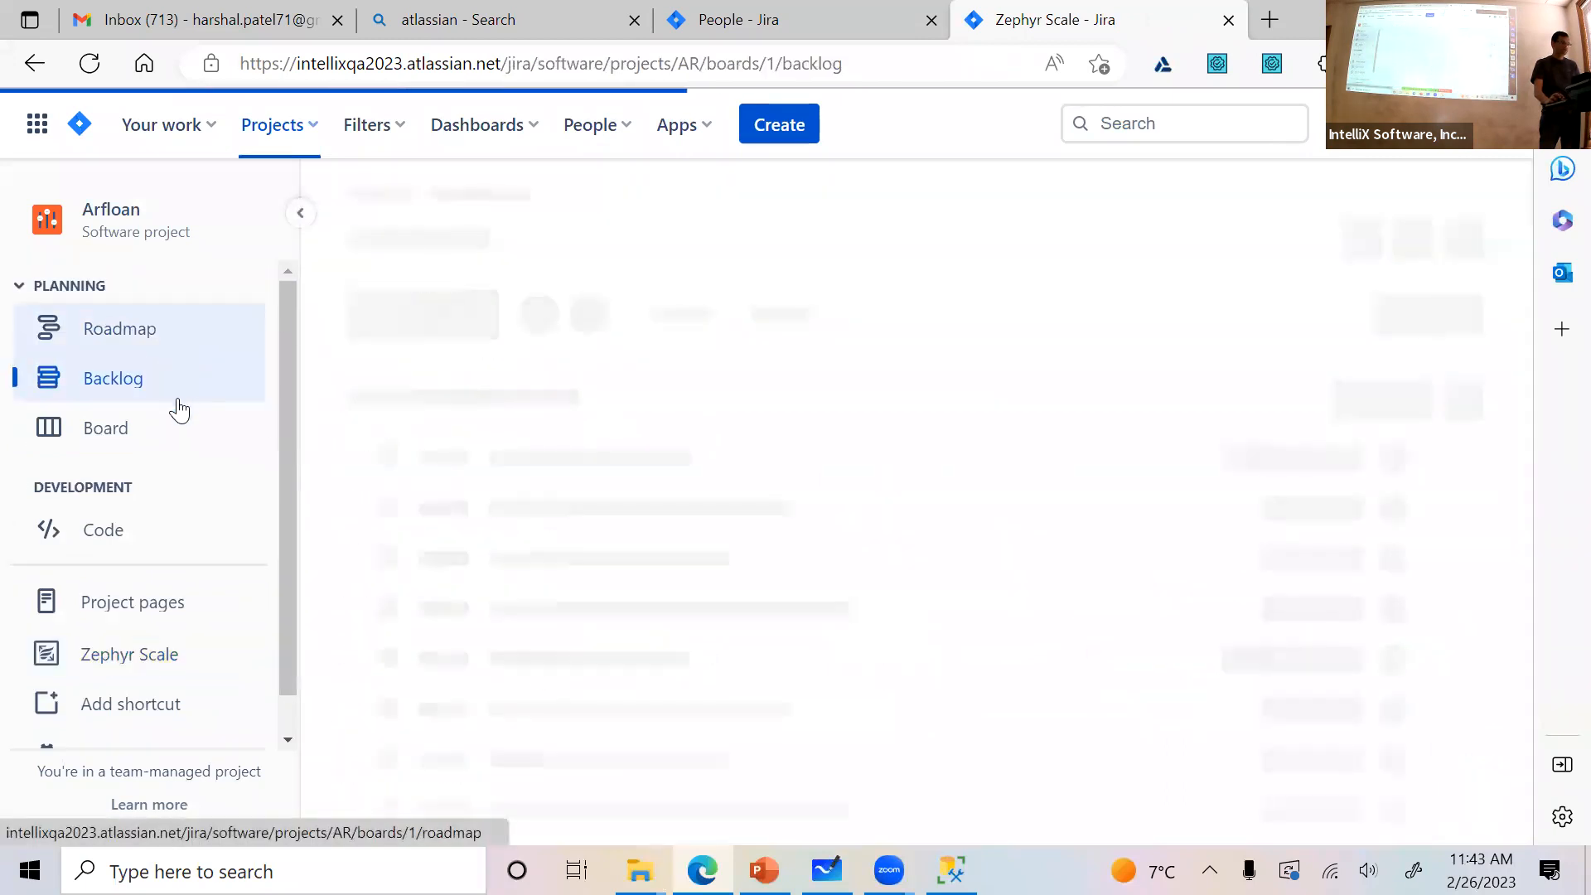
left_click(169, 430)
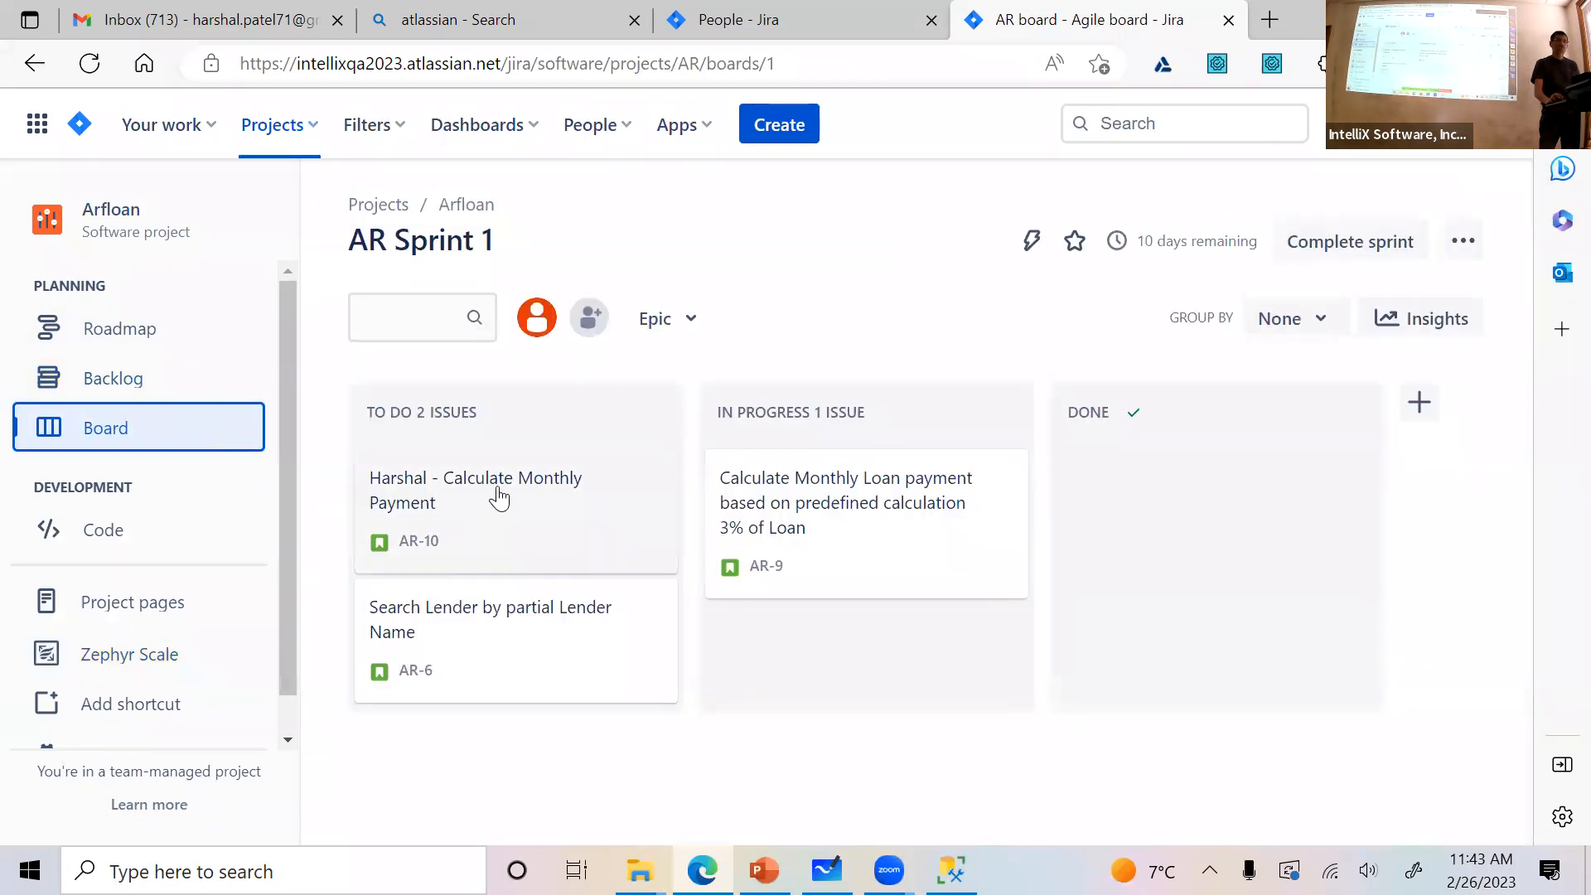
left_click(498, 497)
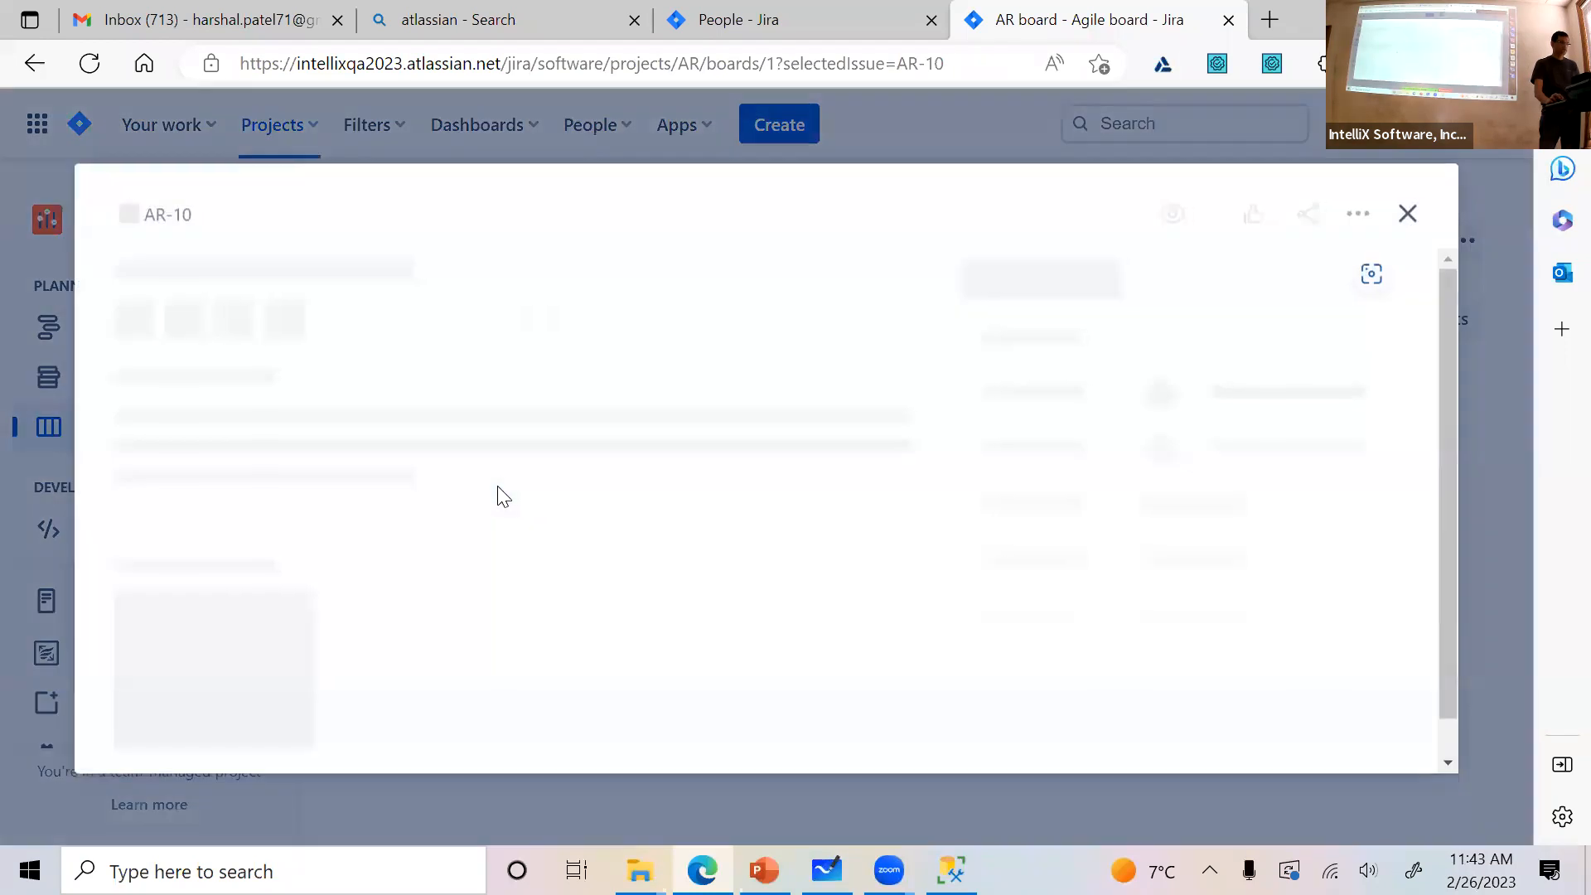
Start a new test execution of AR-T2 version 1.0 from story AR-10 with no environment, and start its execution timer
scroll(502, 494, "down", 3)
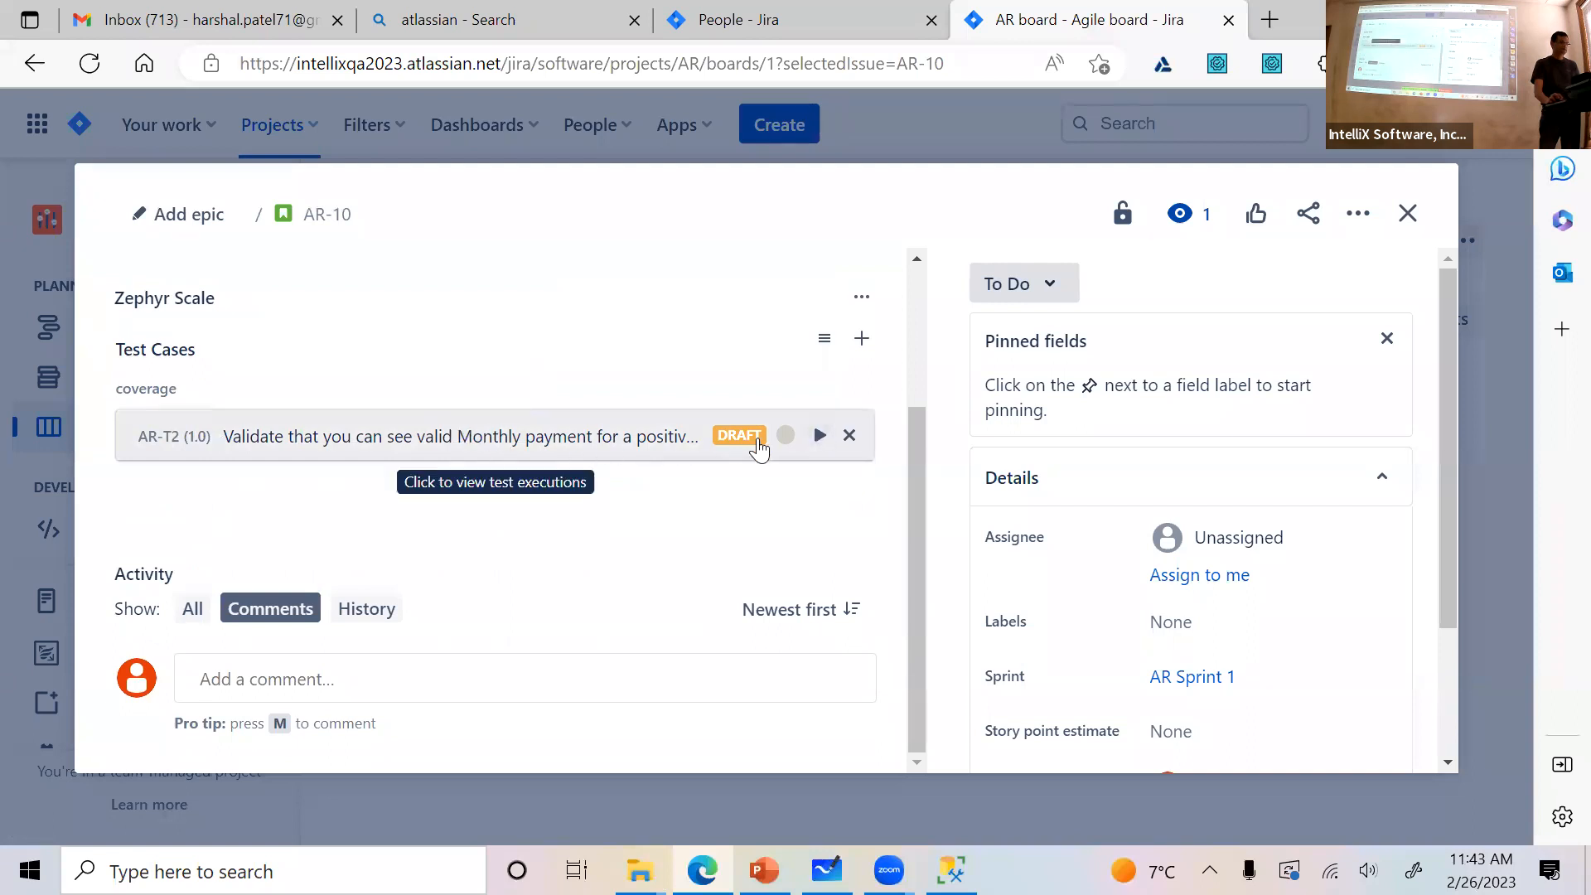
left_click(818, 436)
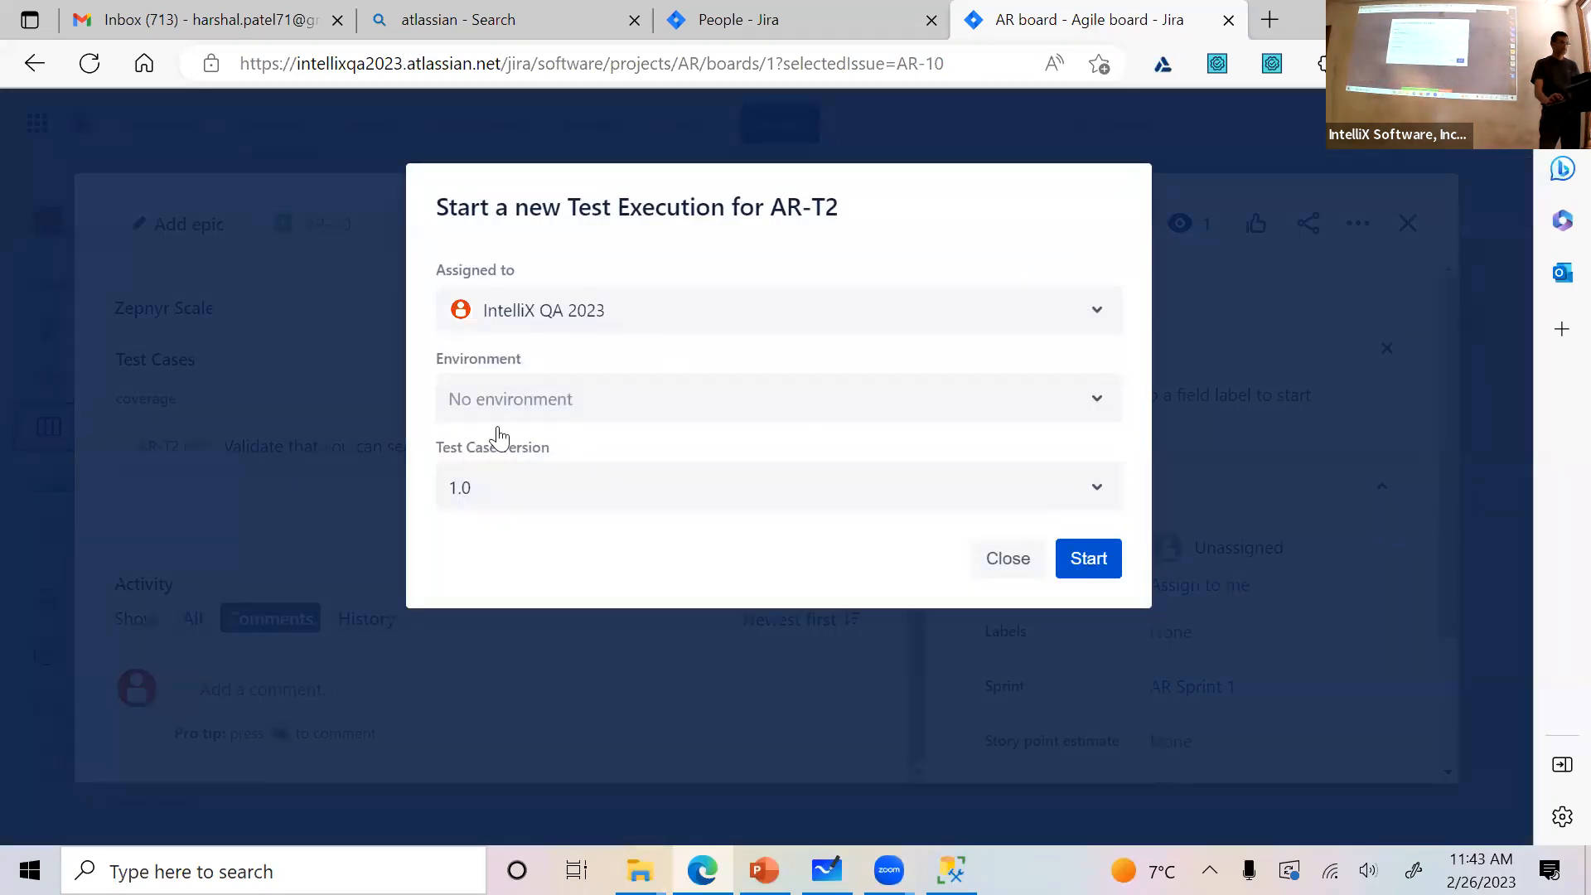
left_click(1079, 560)
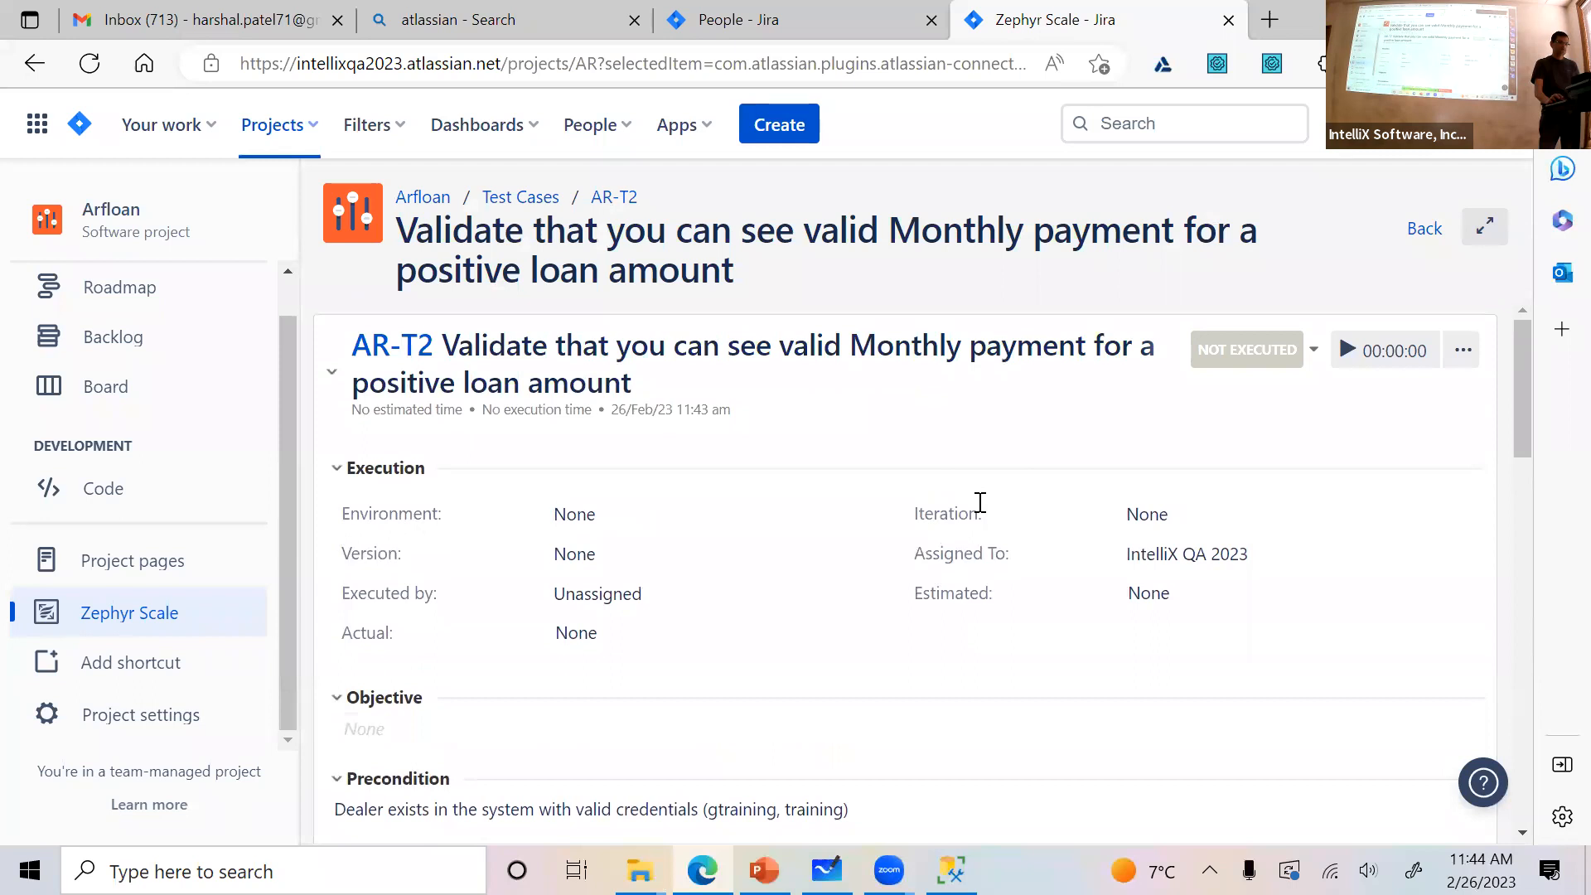
left_click(1349, 352)
scroll(1284, 543, "down", 5)
scroll(1290, 519, "up", 5)
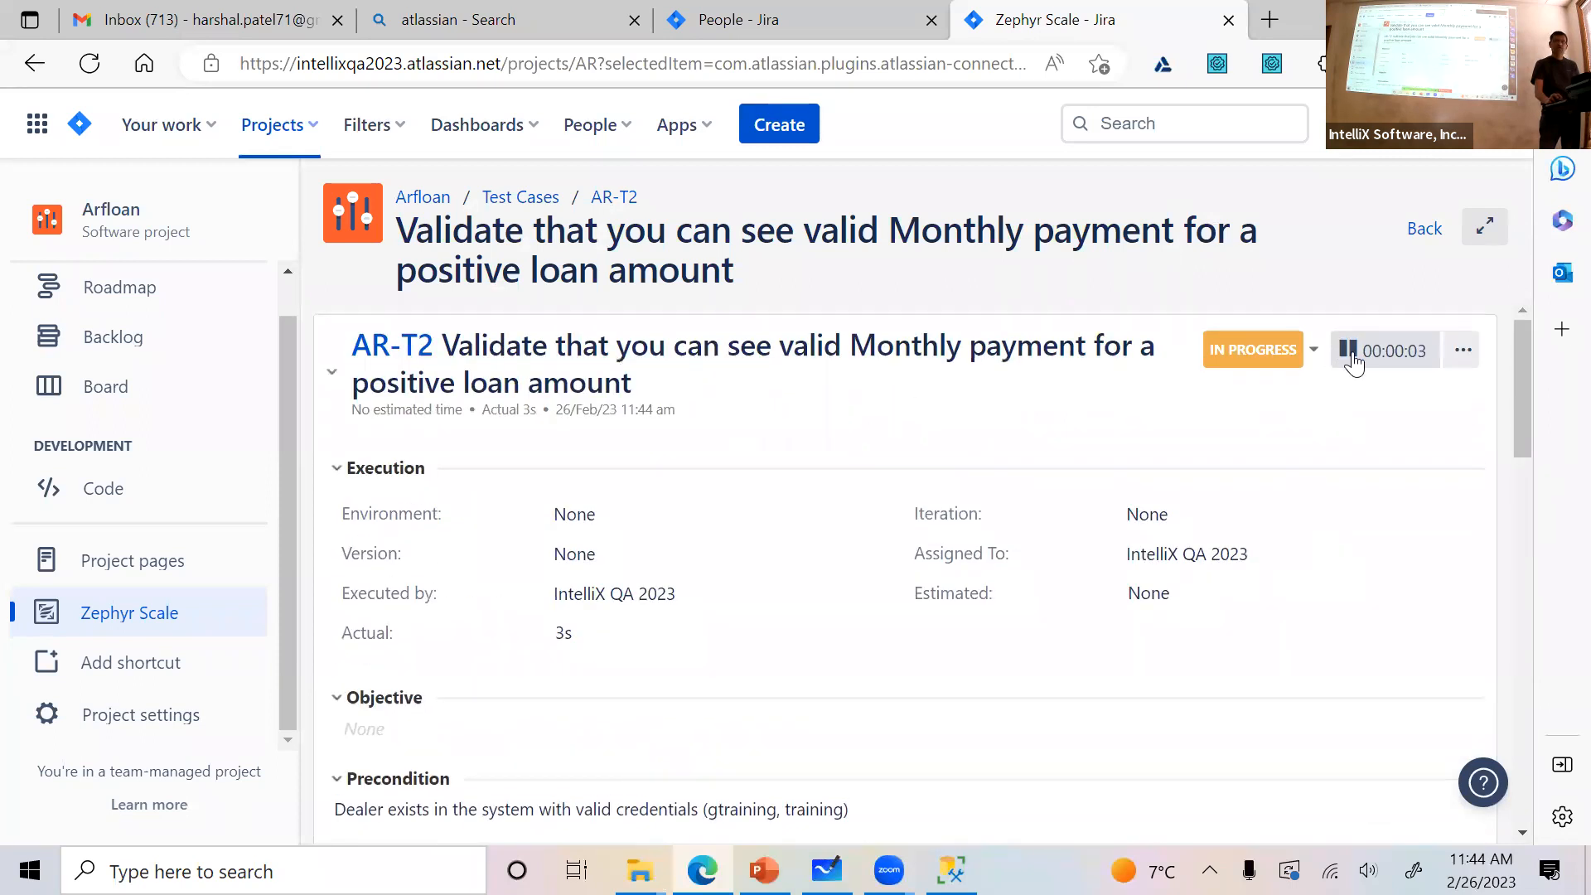
Mark test script steps 1, 2 and 3 as Pass and step 4 as Fail
scroll(1293, 524, "down", 5)
scroll(1298, 524, "down", 2)
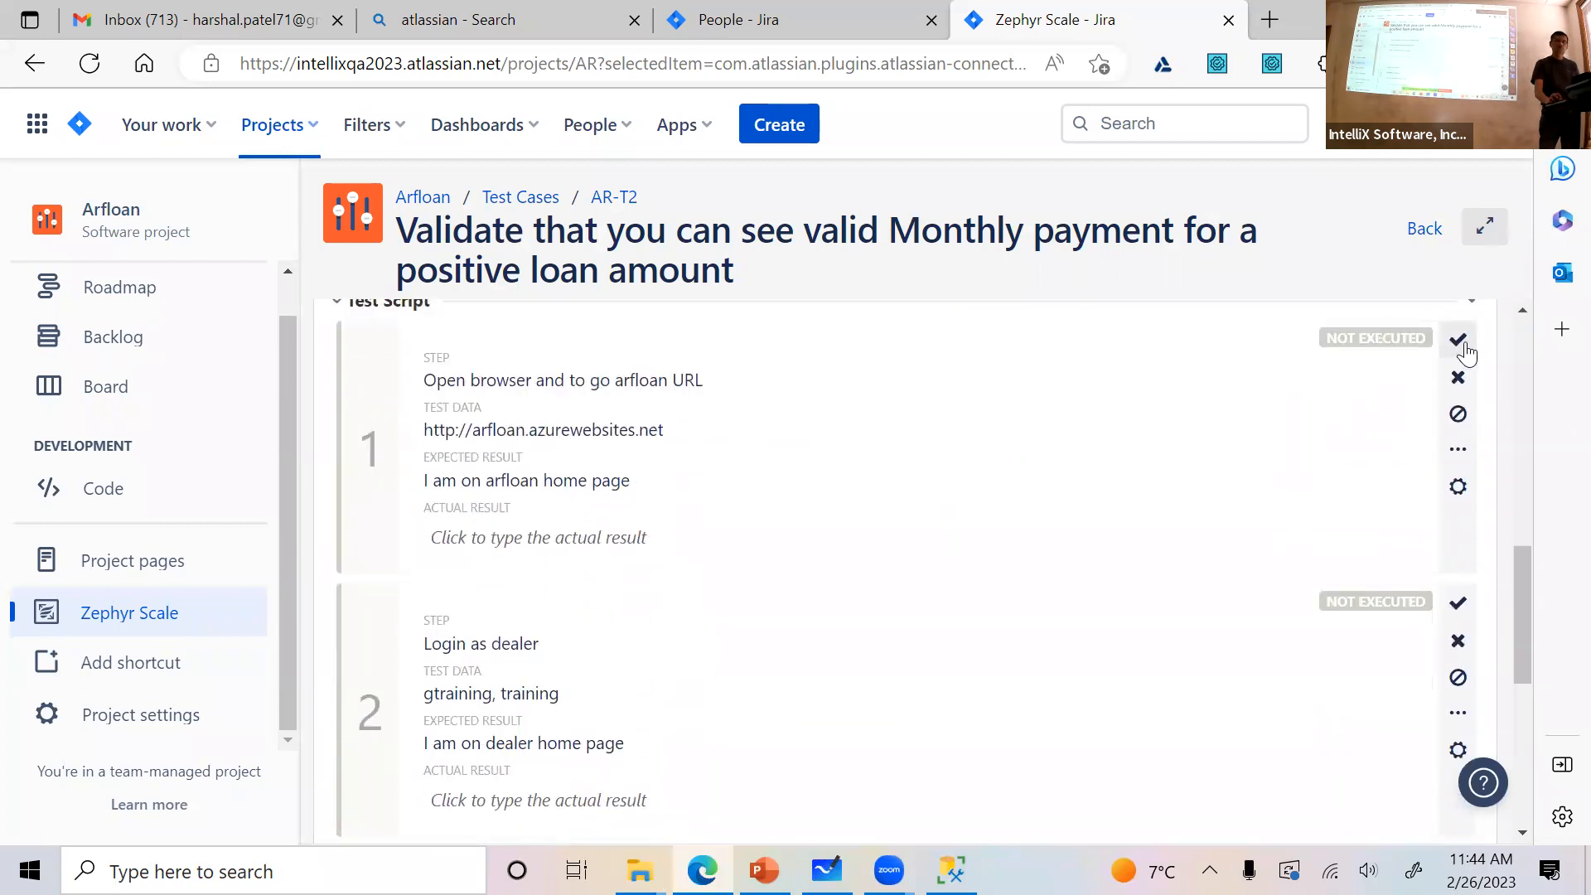
left_click(1461, 347)
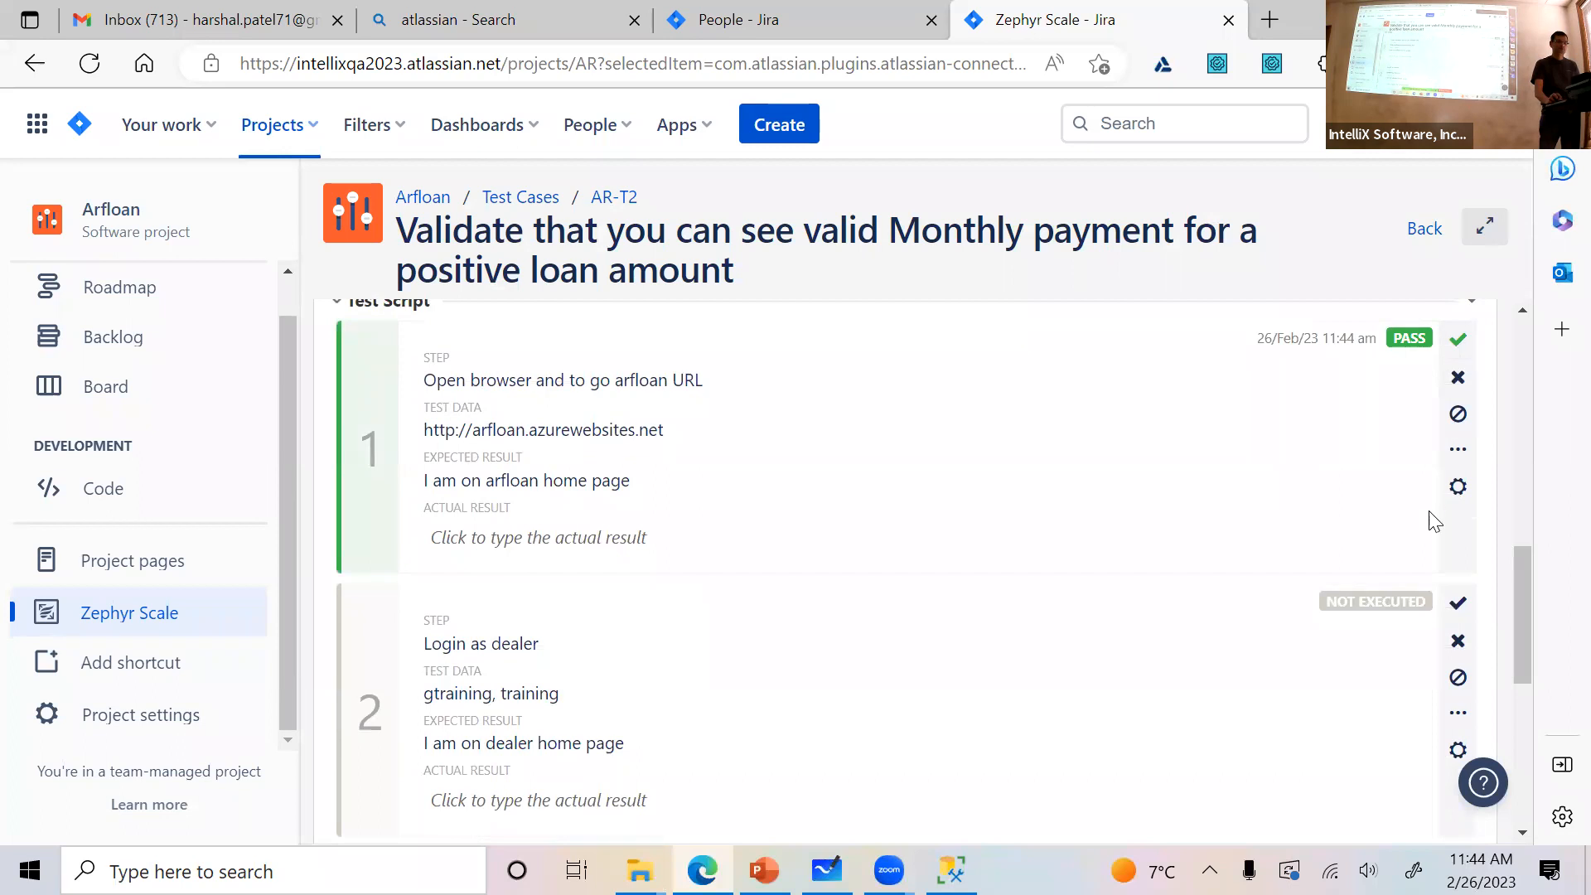
left_click(1462, 610)
scroll(1446, 597, "down", 5)
left_click(1458, 457)
scroll(1443, 604, "down", 2)
left_click(1458, 617)
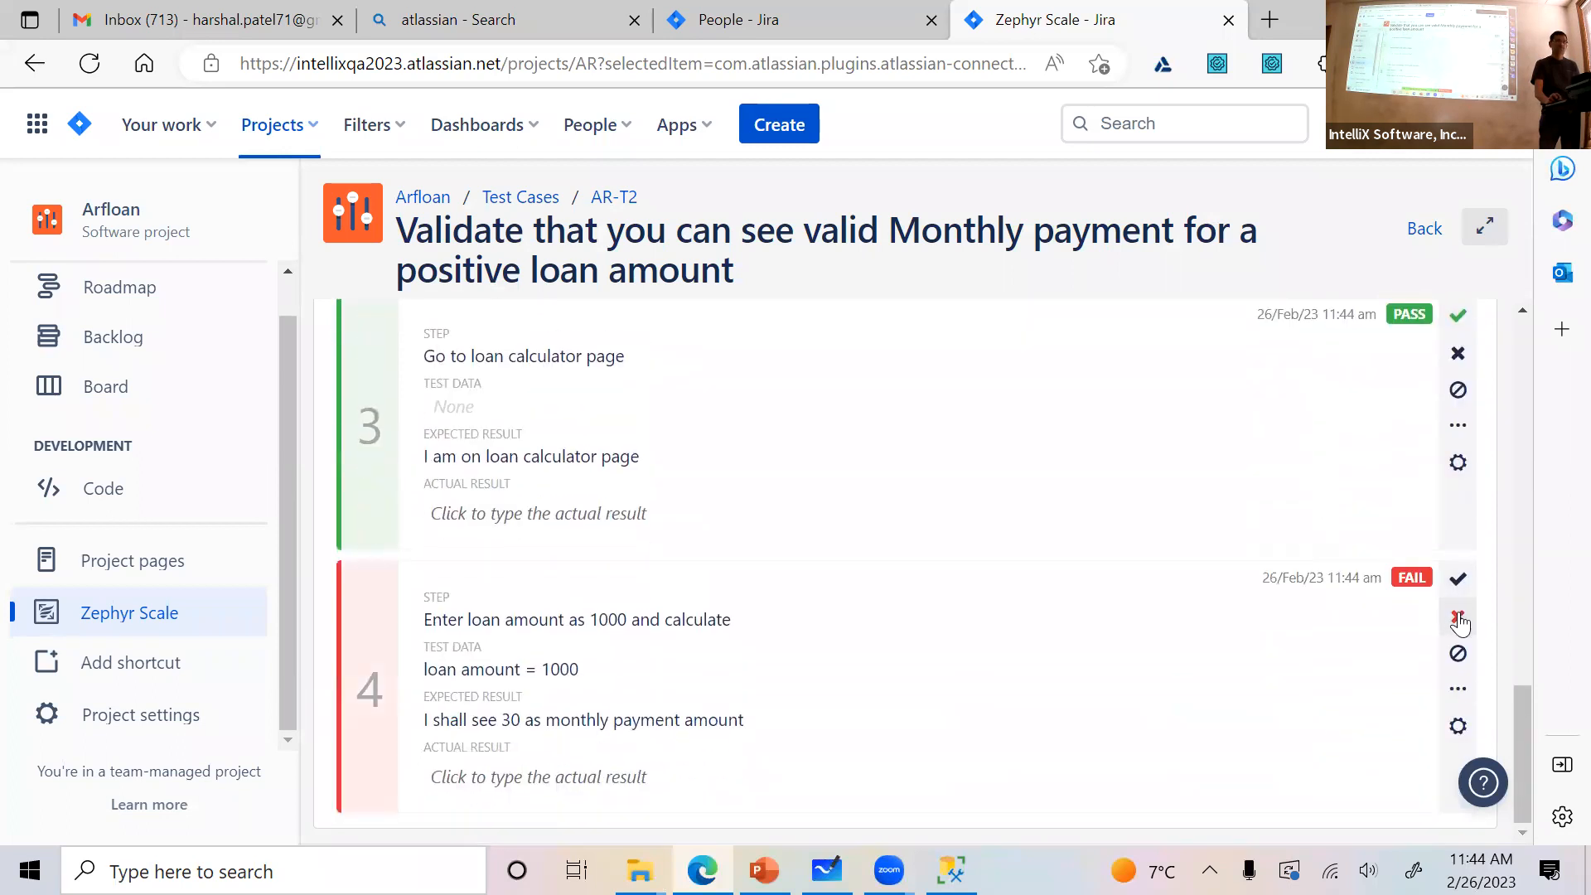
Enter "I am on home page" as the actual result of step 1
left_click(482, 781)
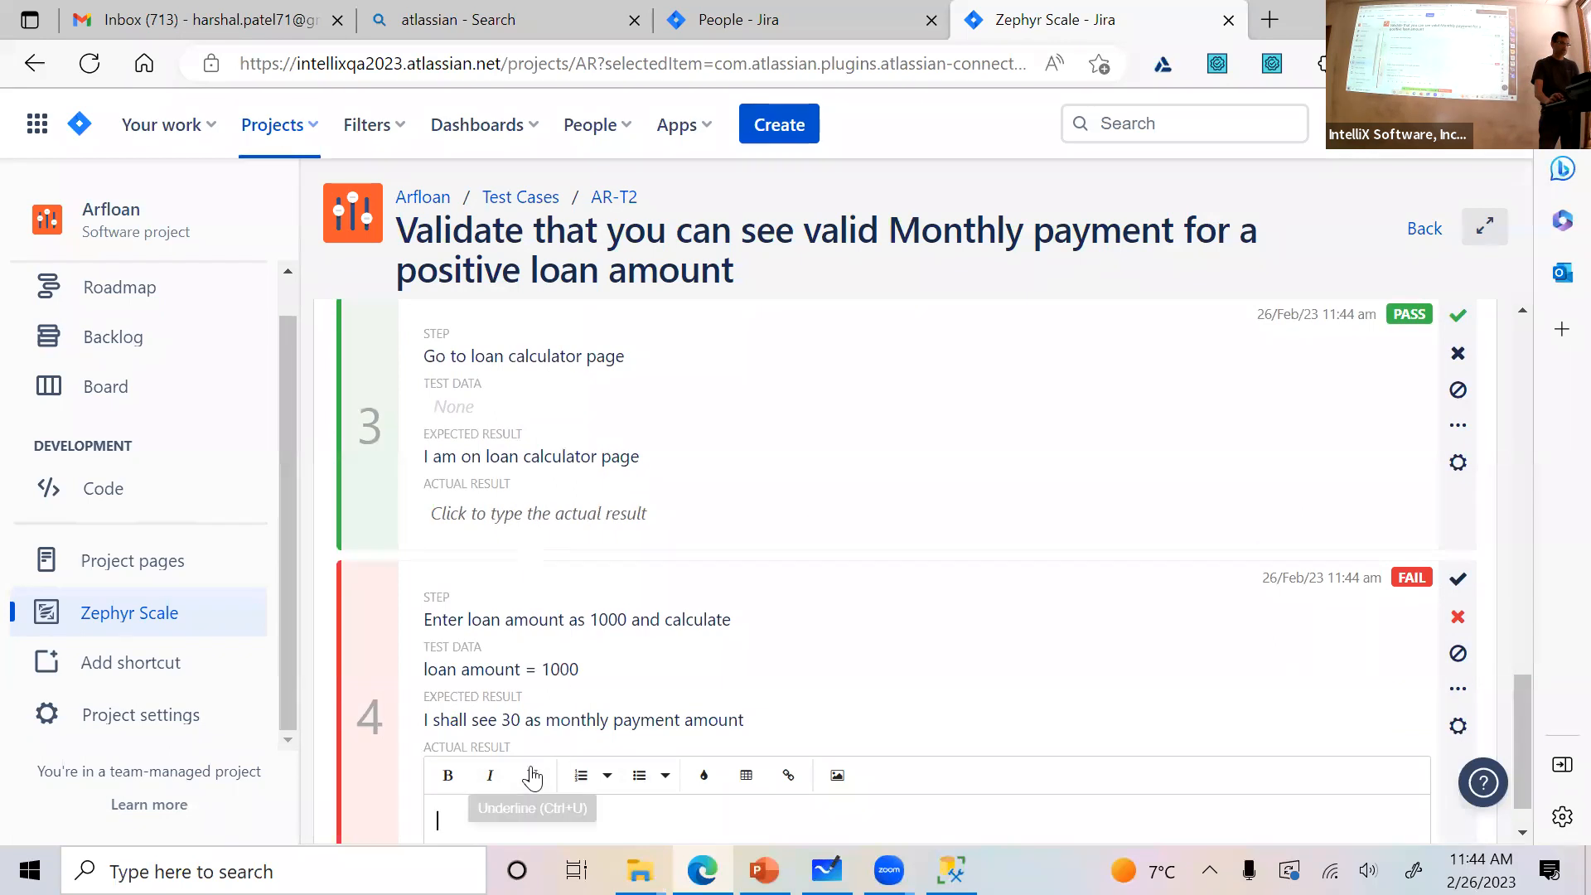
left_click(547, 516)
scroll(661, 551, "up", 4)
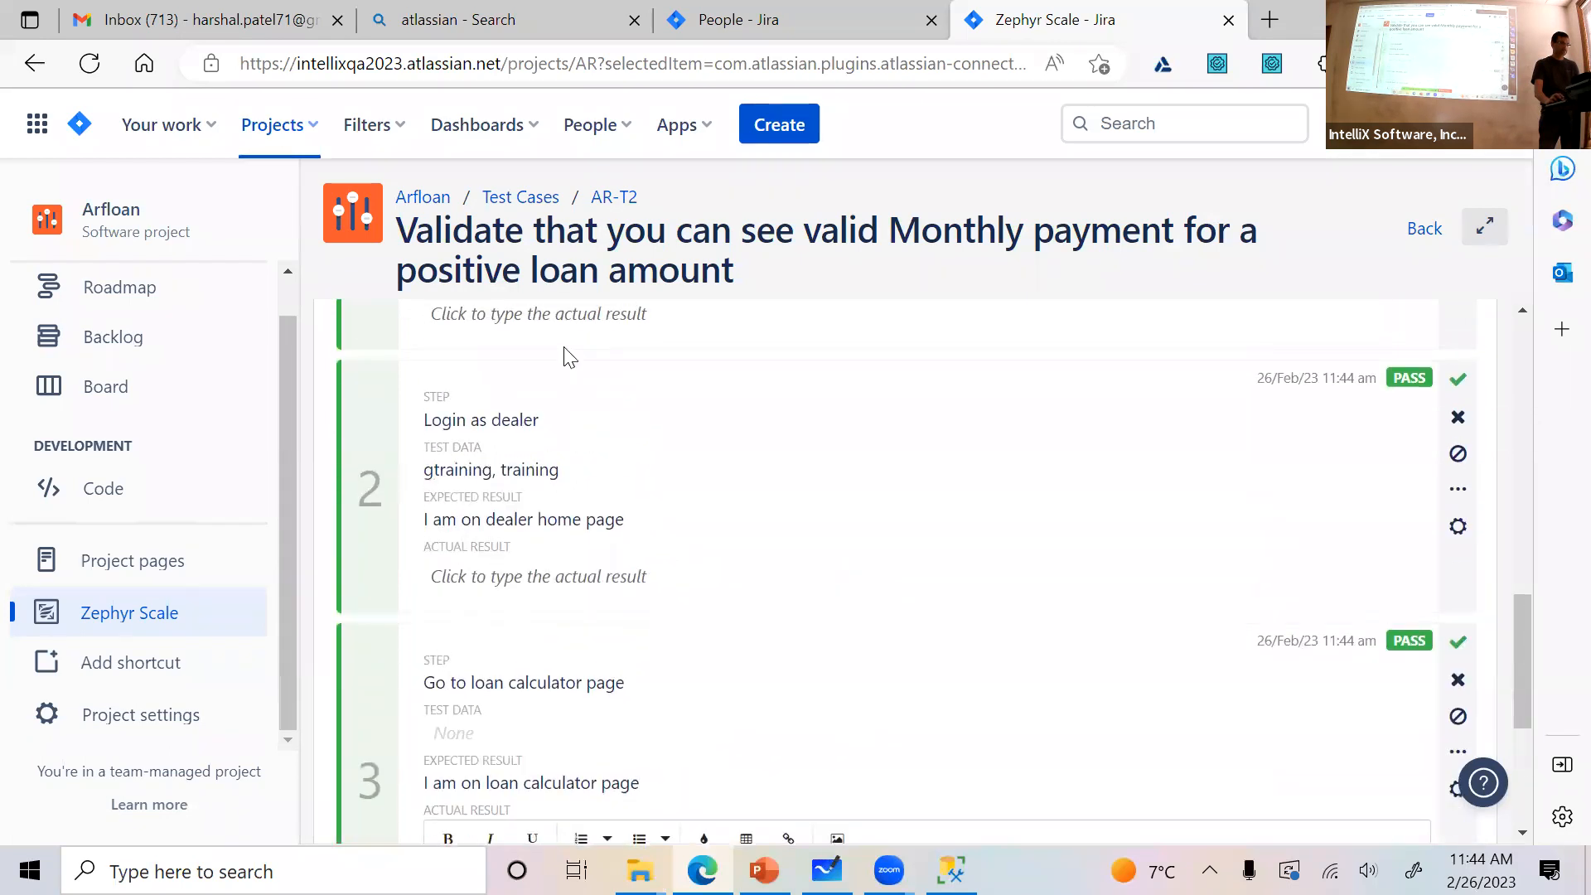
left_click(572, 315)
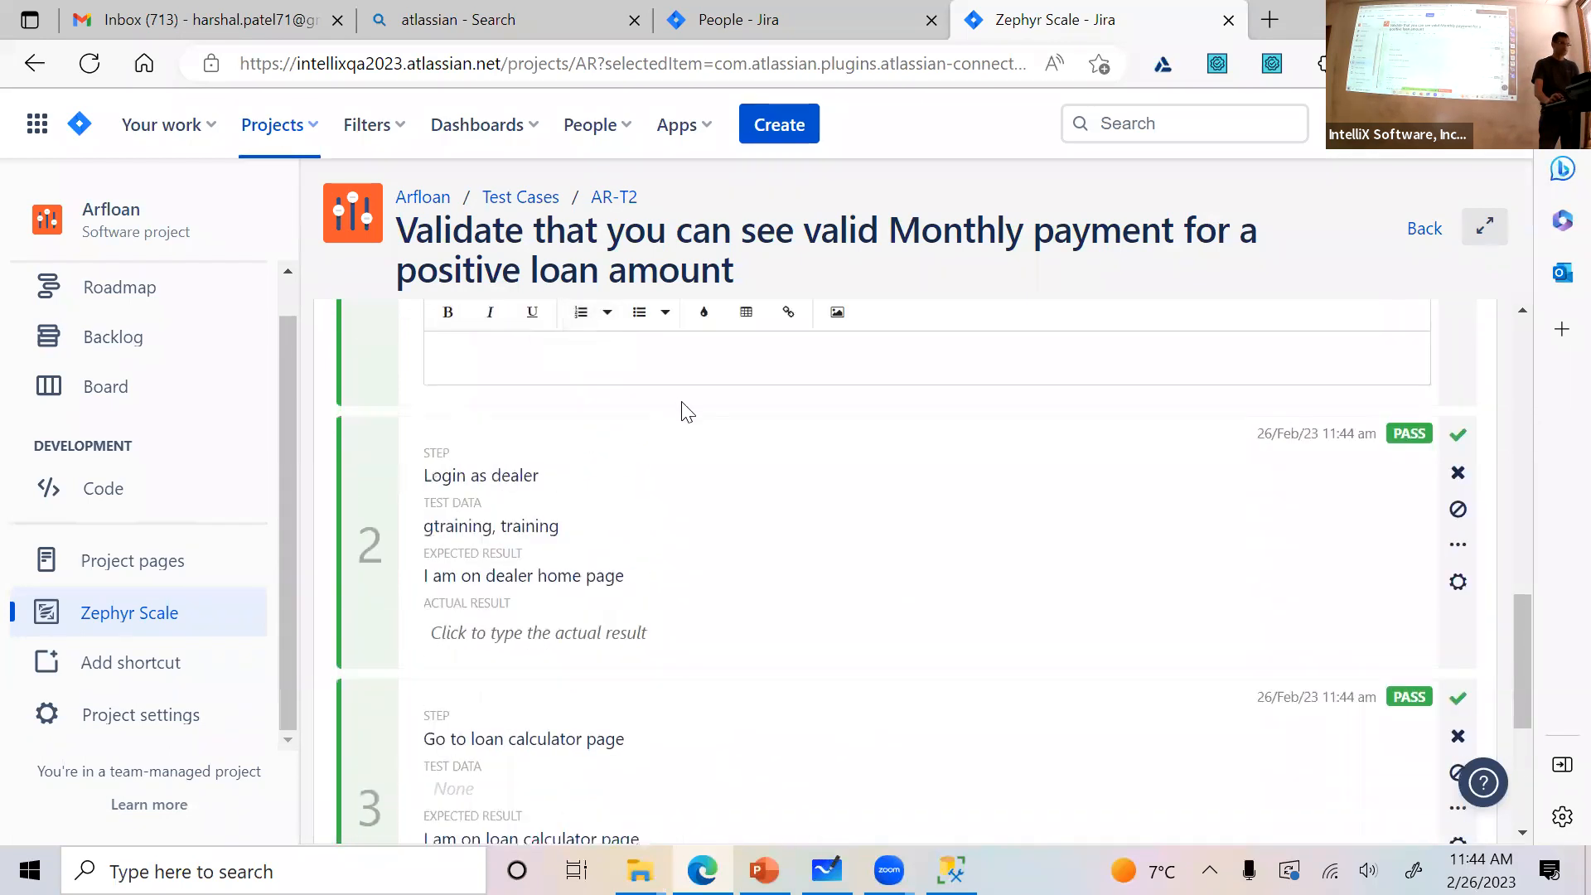
scroll(688, 412, "up", 2)
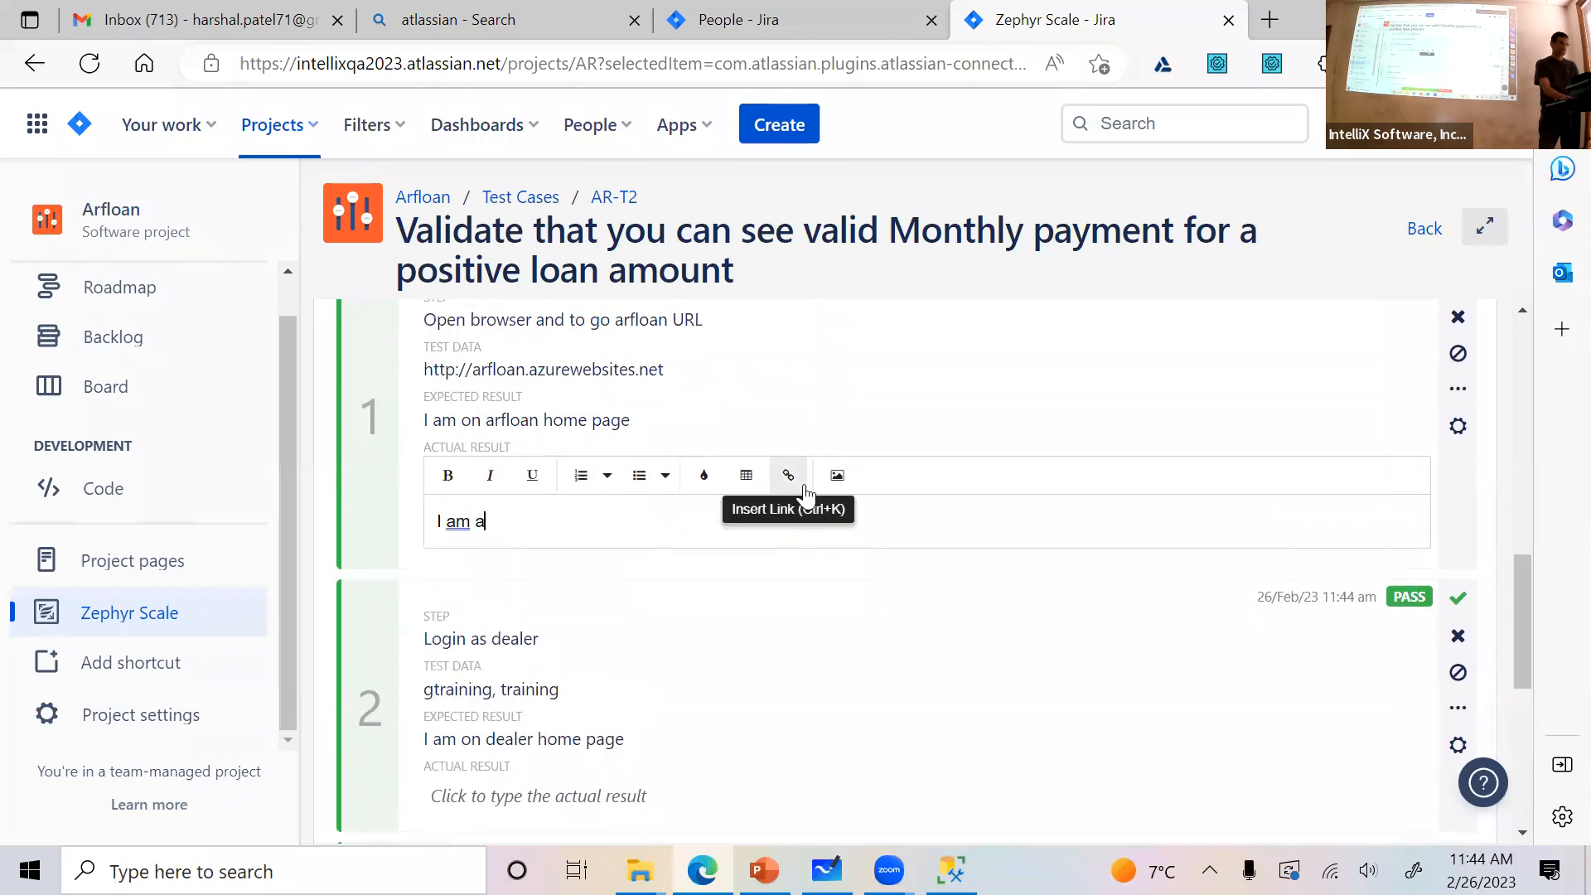
type("I am on dealer home page")
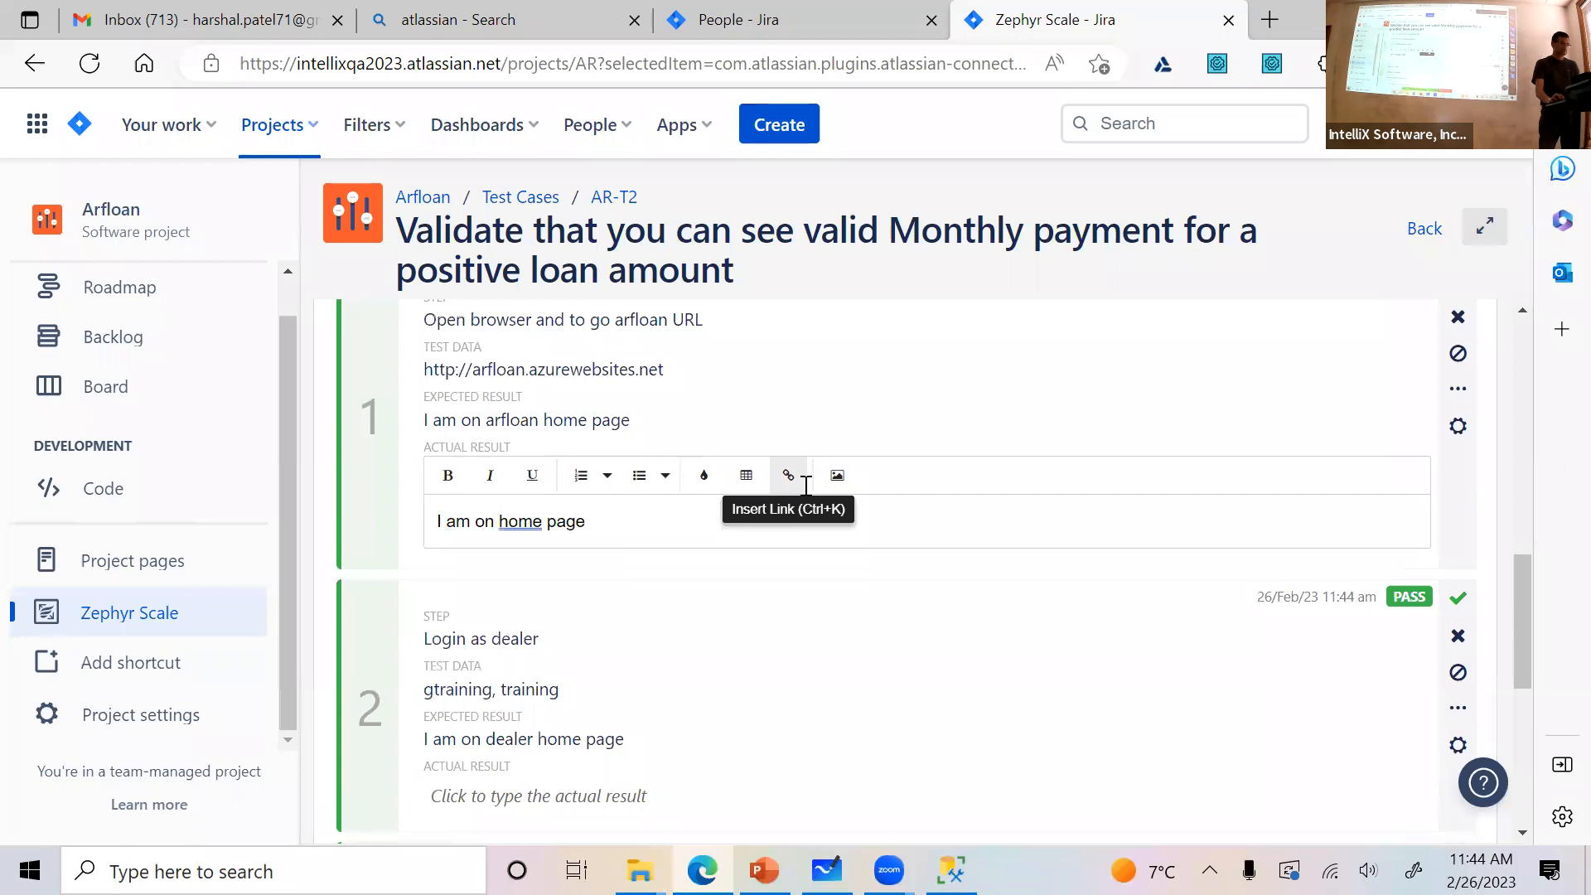
Enter "I am on dealer home page" as the actual result of step 2
scroll(805, 487, "down", 3)
left_click(588, 546)
type("I")
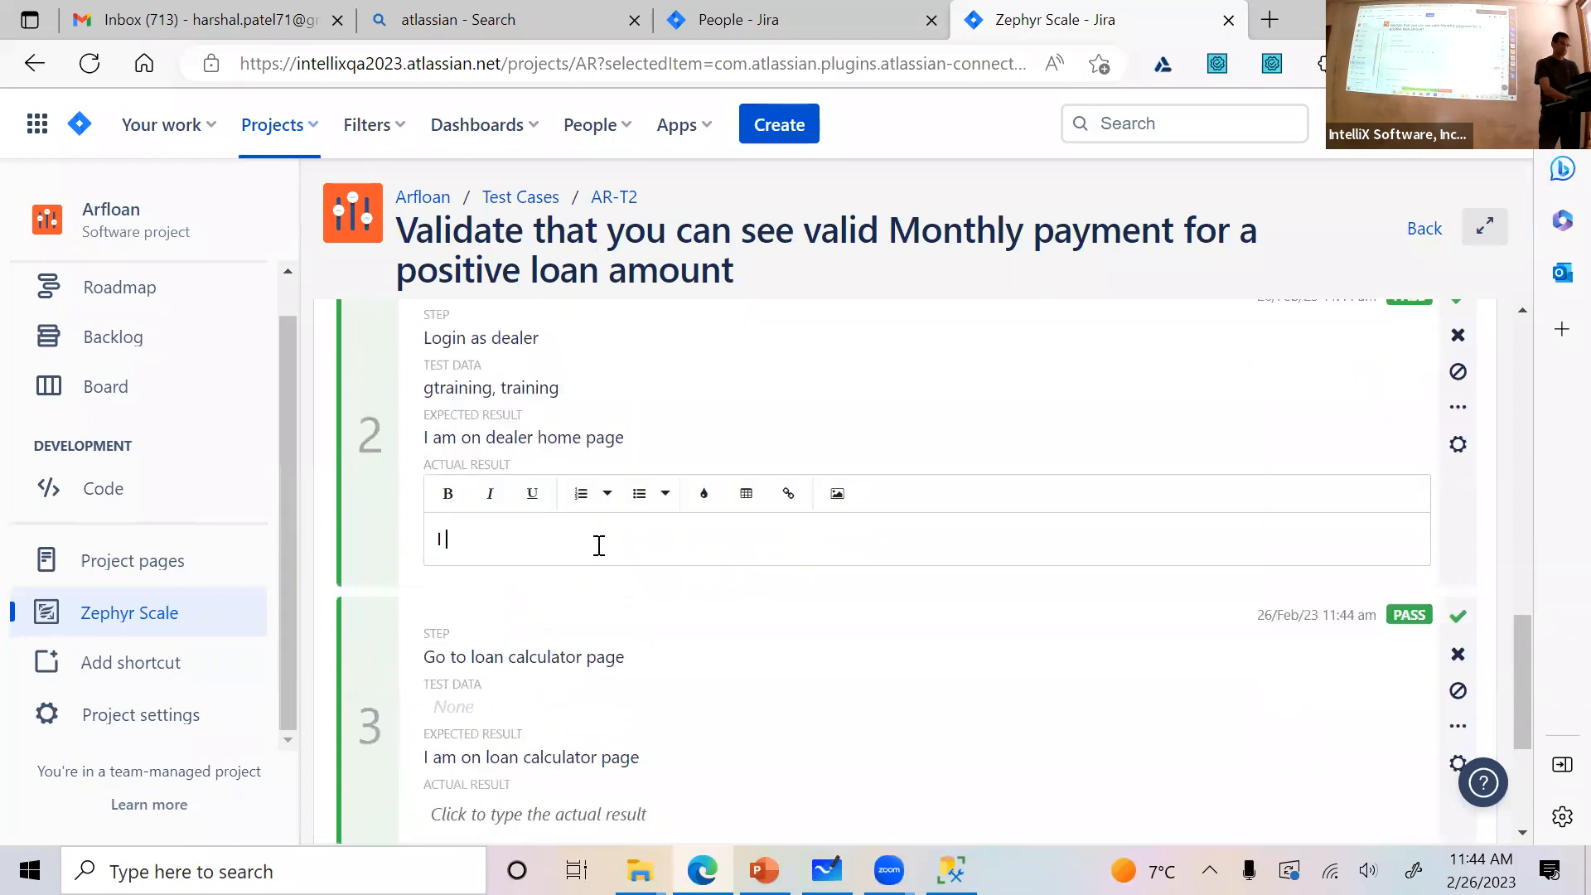
type(" am on dealer home page")
left_click(738, 586)
Enter "Loan calculator is displayed" as the actual result of step 3
scroll(675, 597, "down", 3)
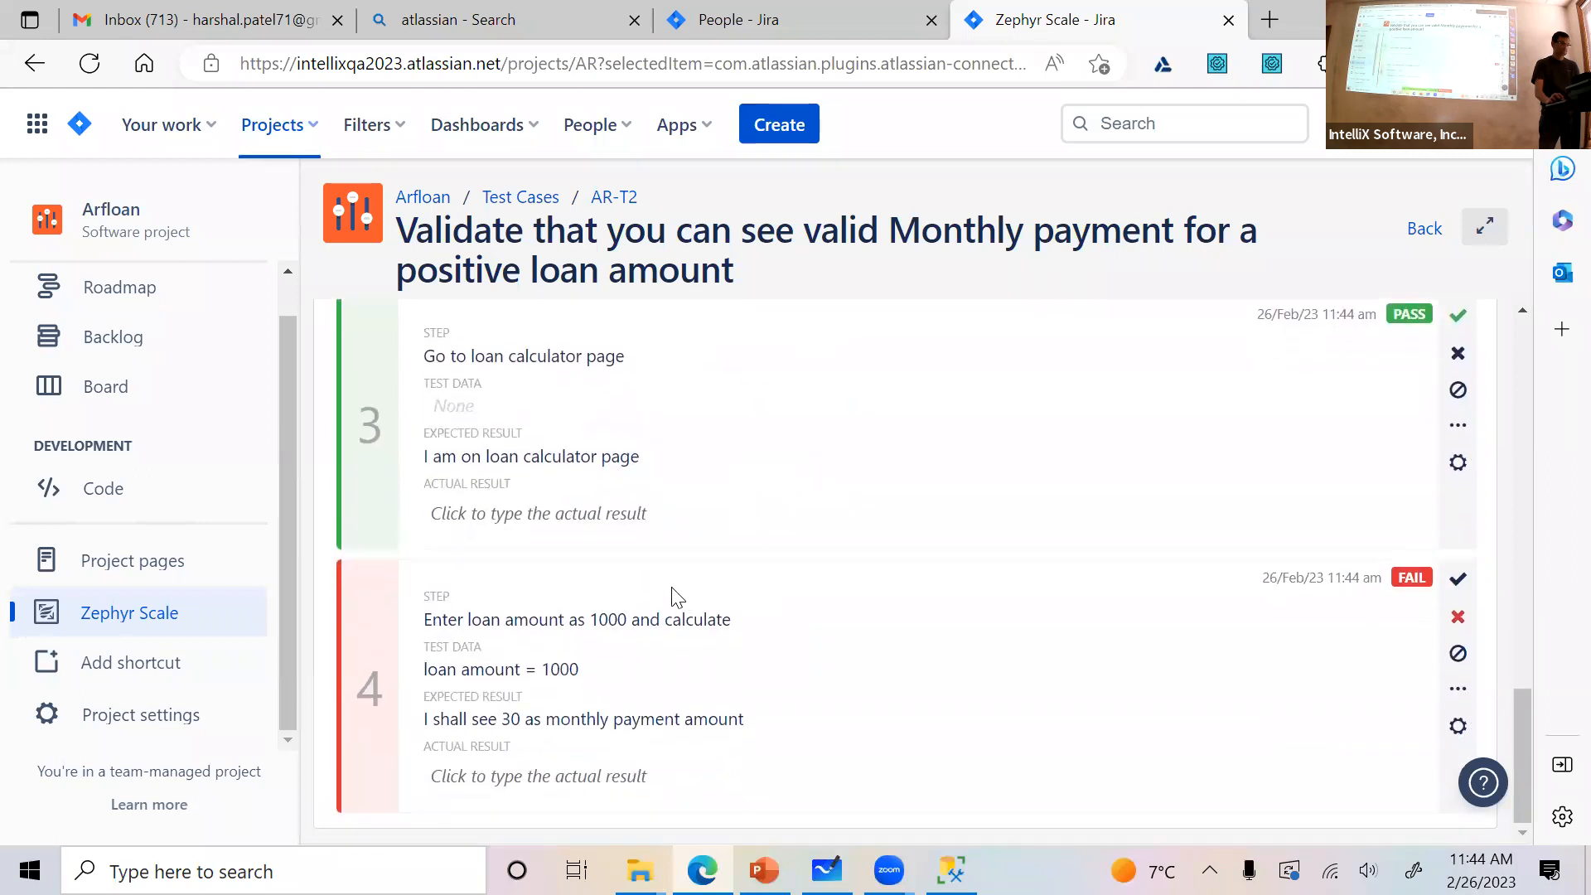
left_click(611, 513)
type("Loa")
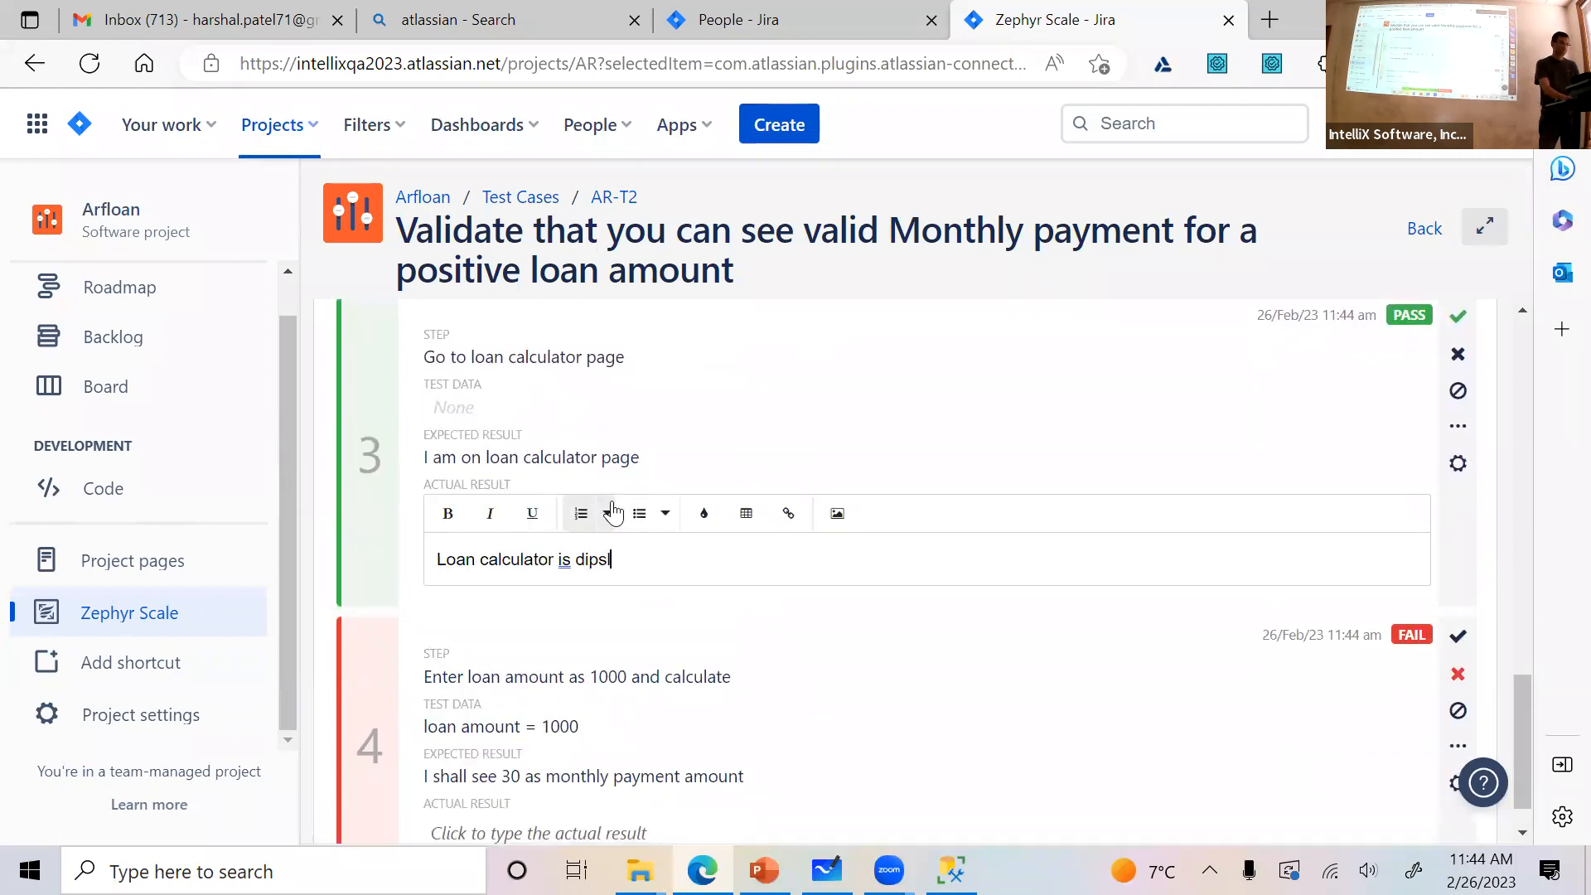
type("n calculator is displayed")
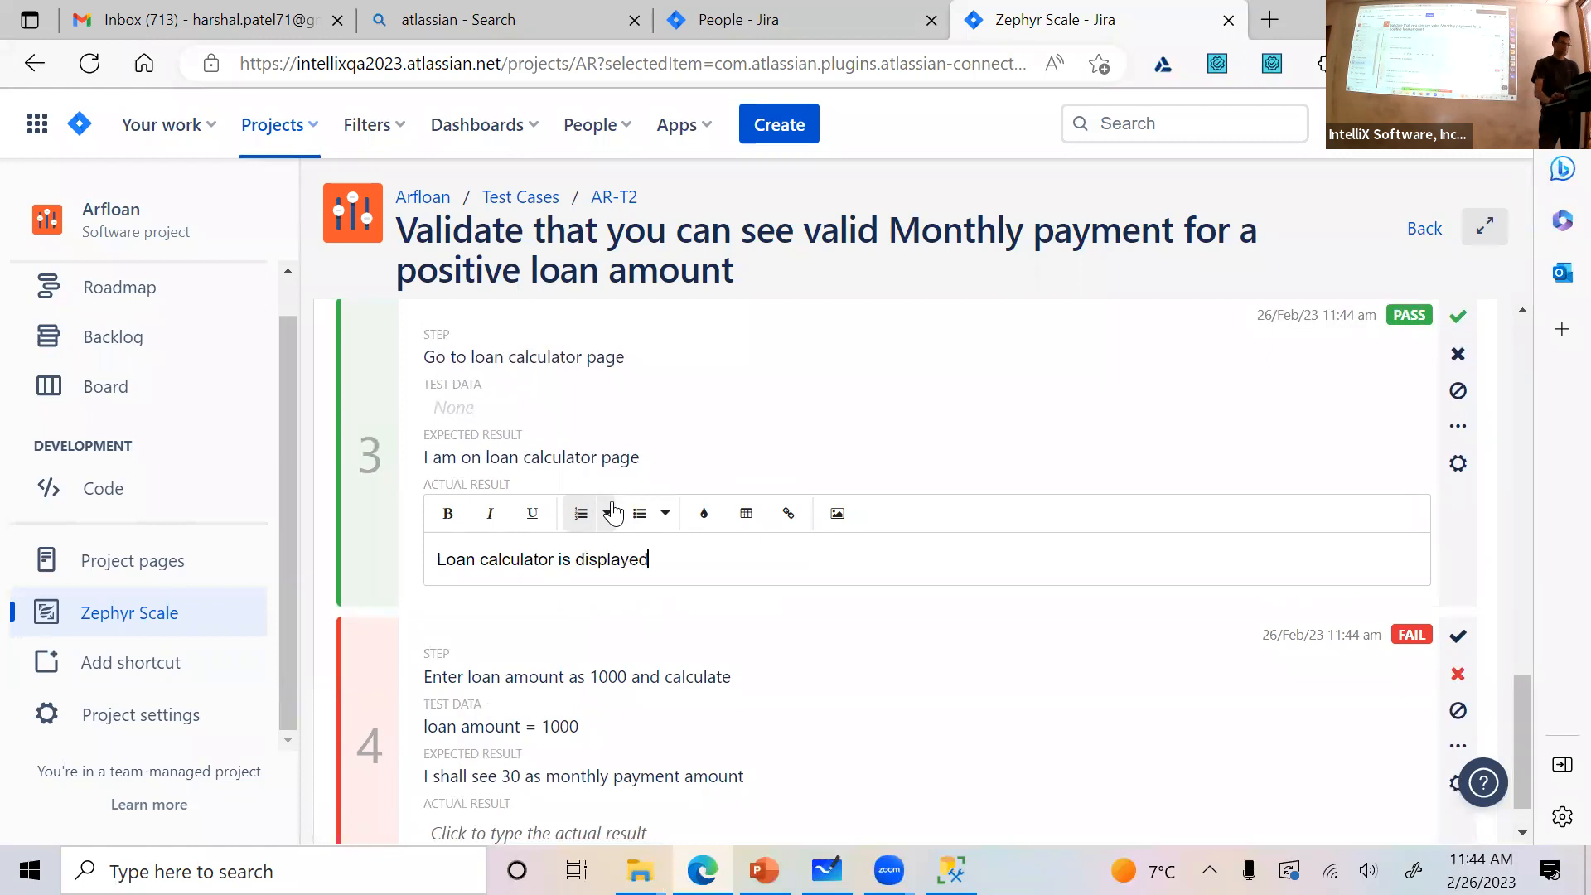
Enter "I see 20 instead of 30" as the actual result of step 4
scroll(757, 558, "down", 1)
left_click(508, 783)
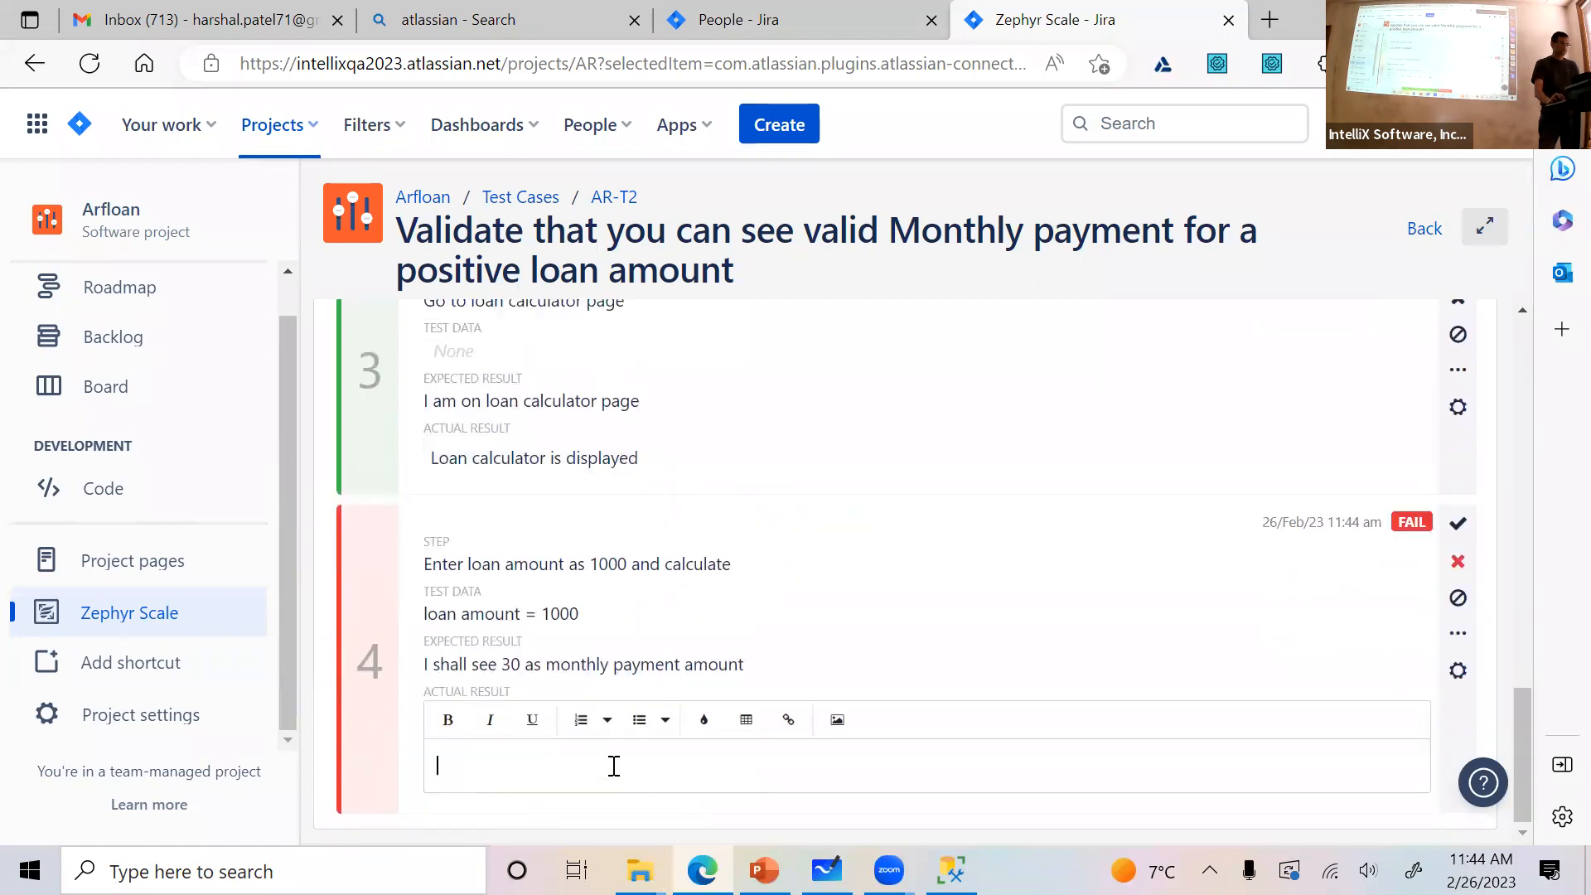
type("I see 20 instead of 30")
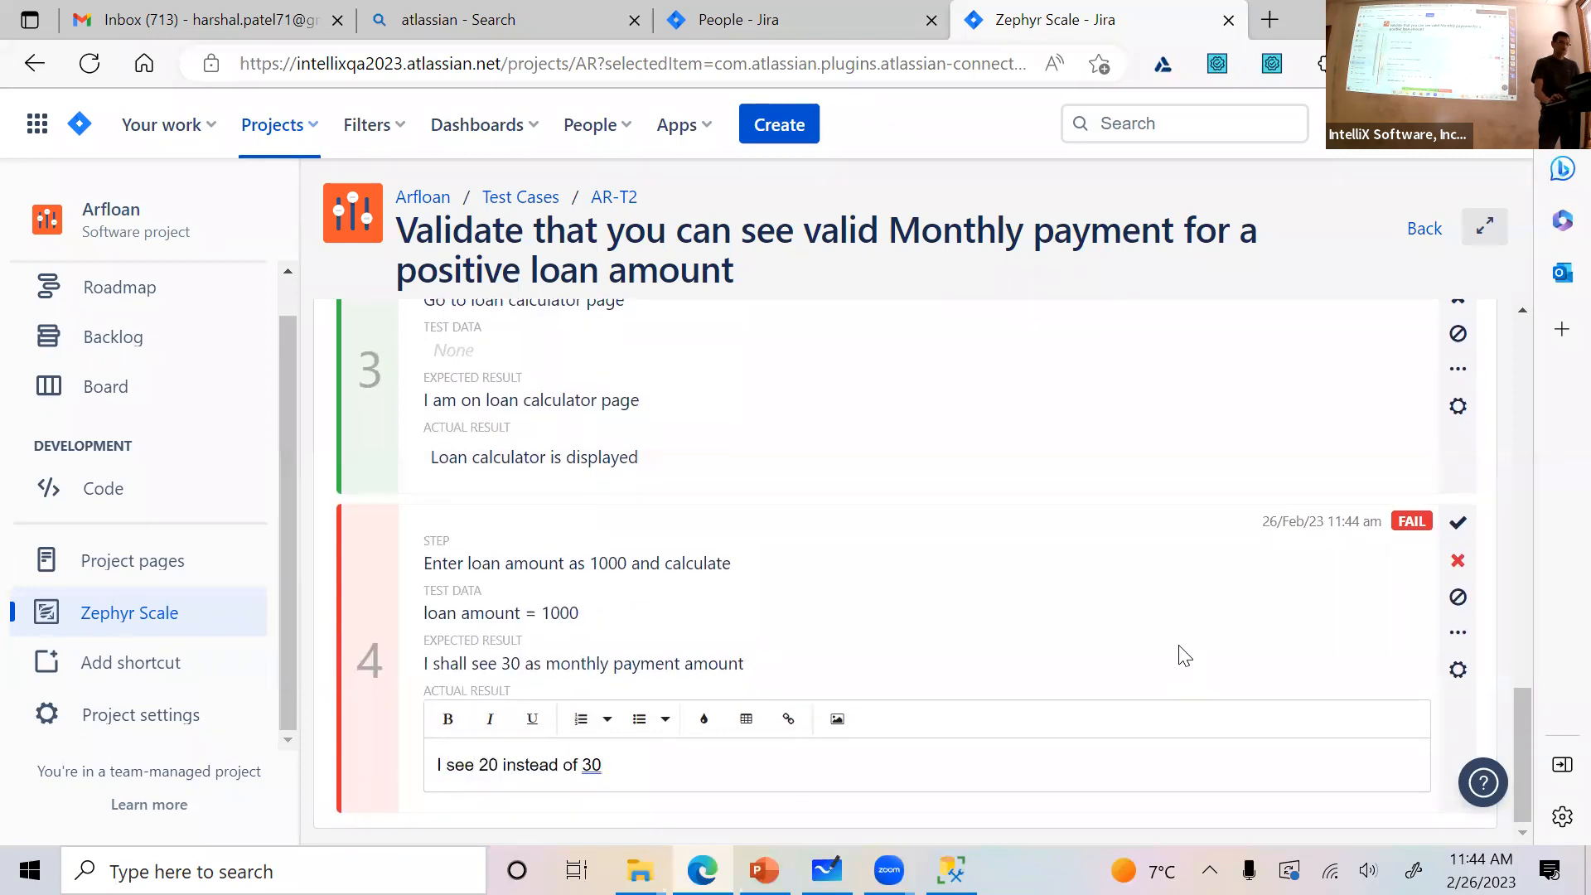
left_click(1252, 628)
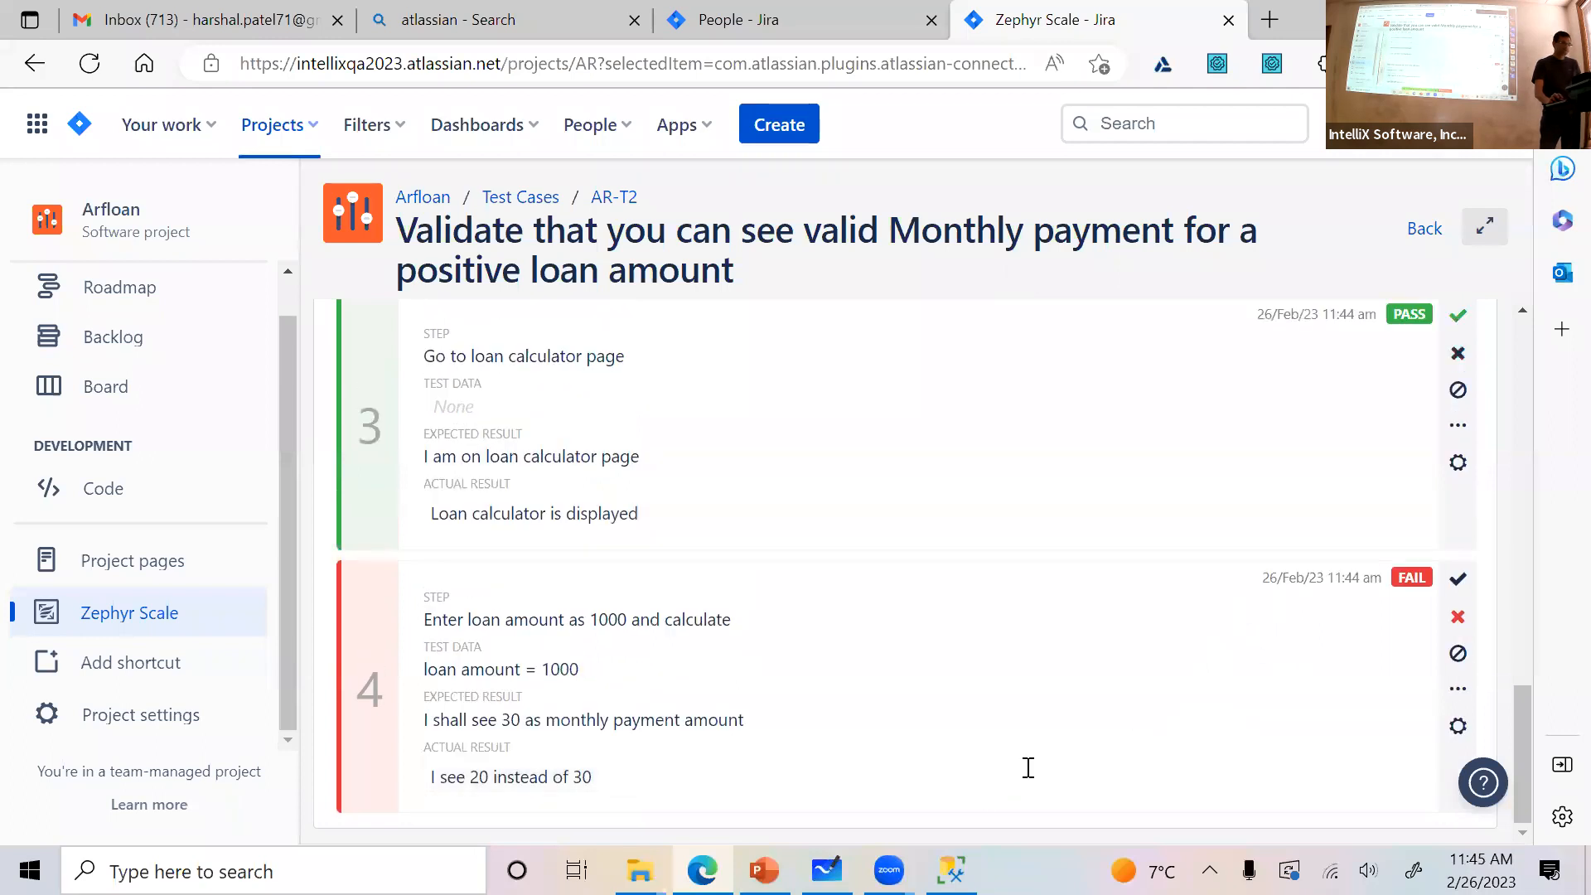
Begin creating an issue from failed step 4 in the Arfloan project with the issue type Bug
left_click(1458, 729)
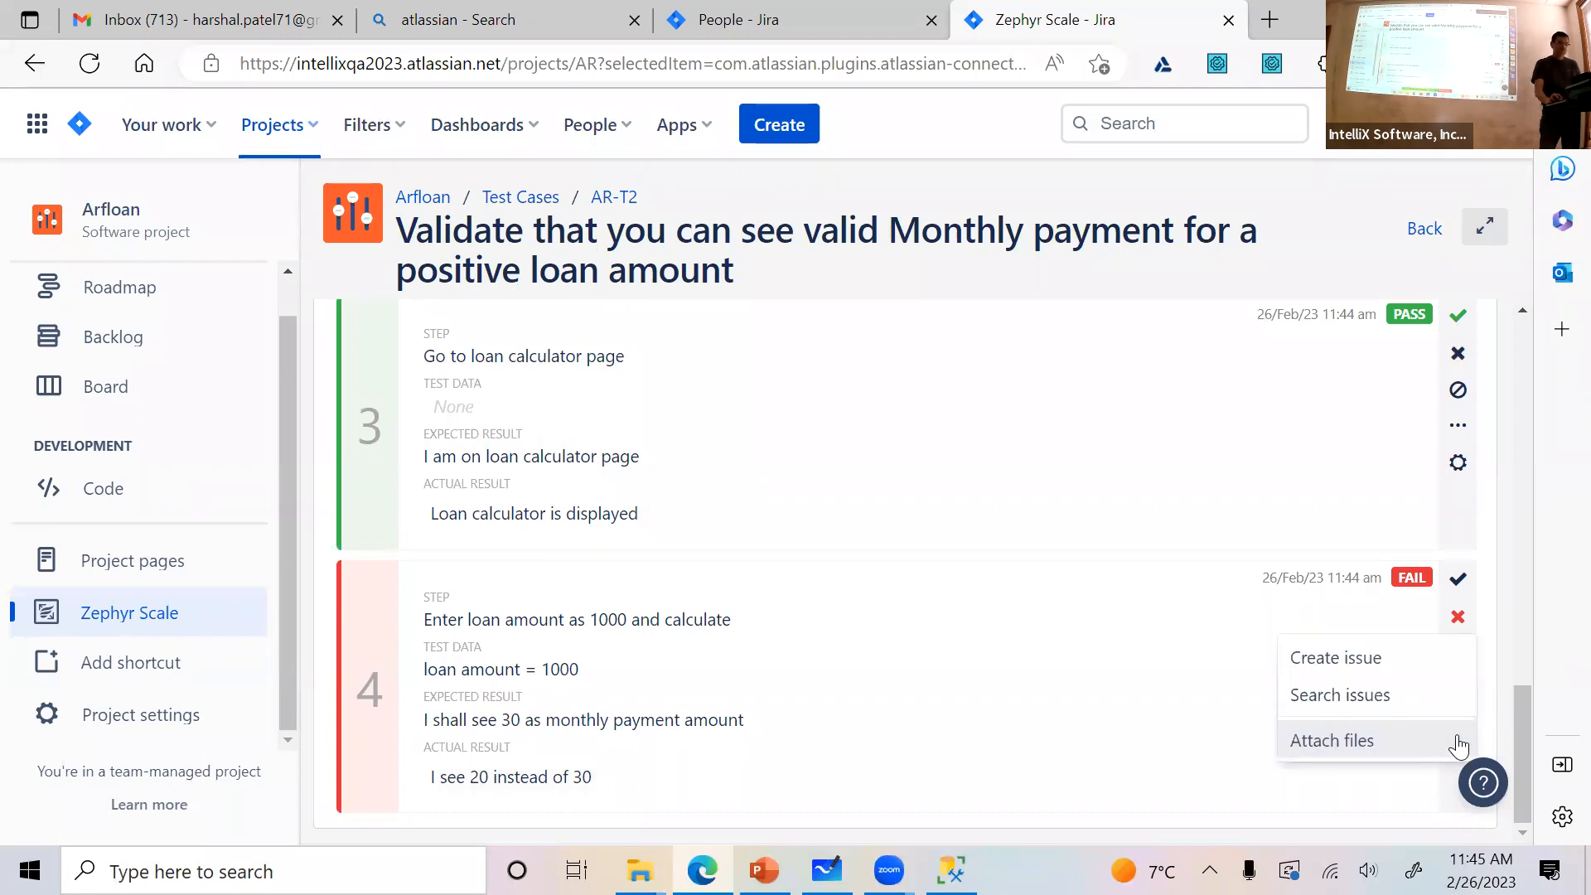
left_click(1357, 668)
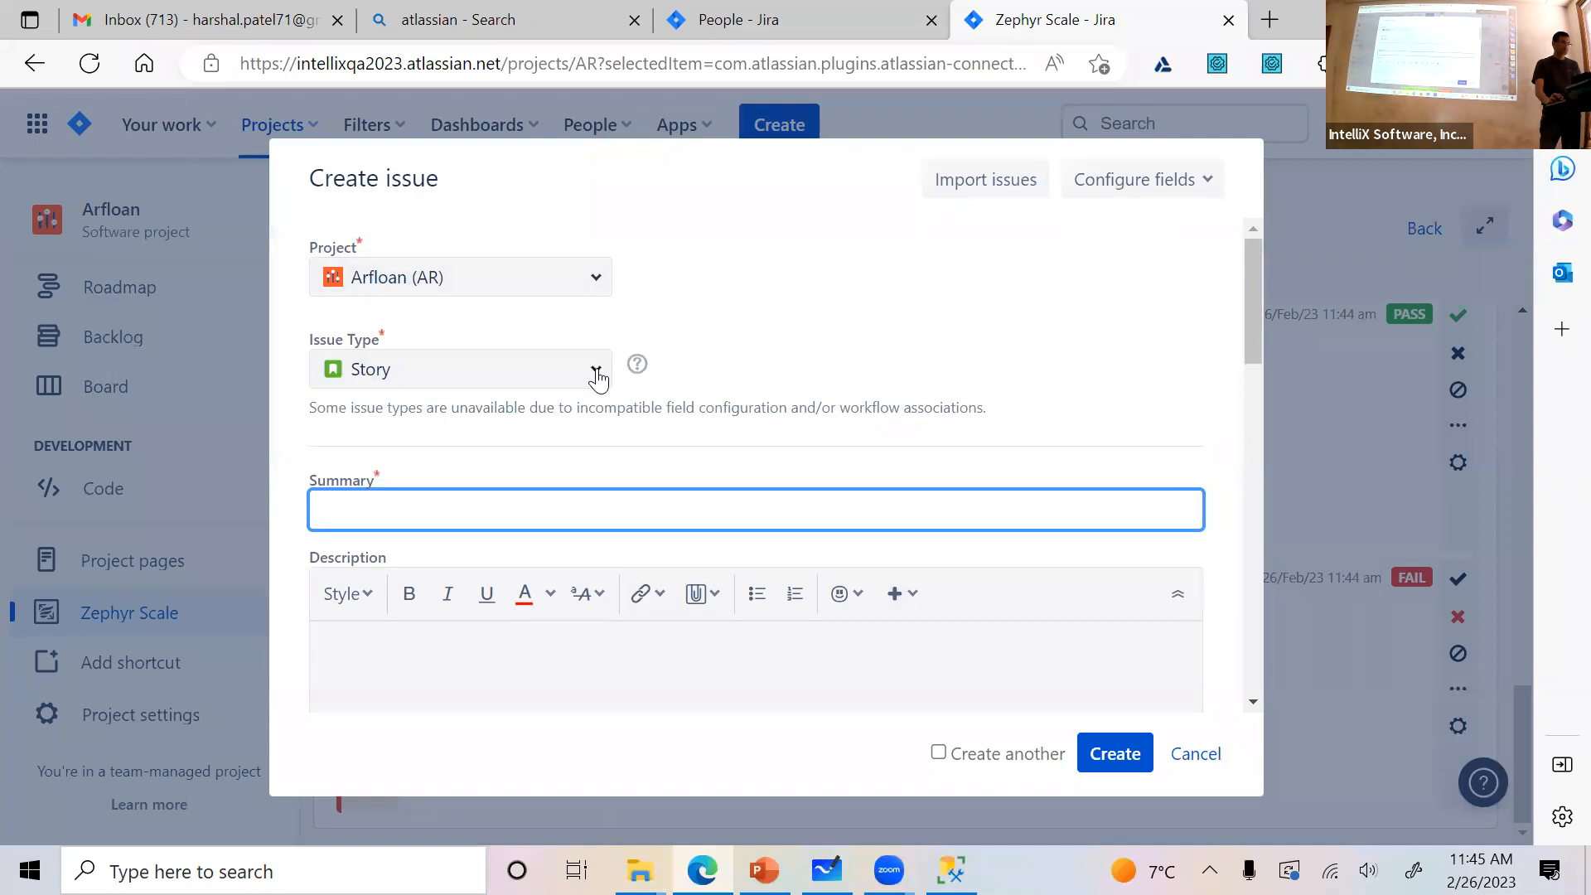
left_click(597, 375)
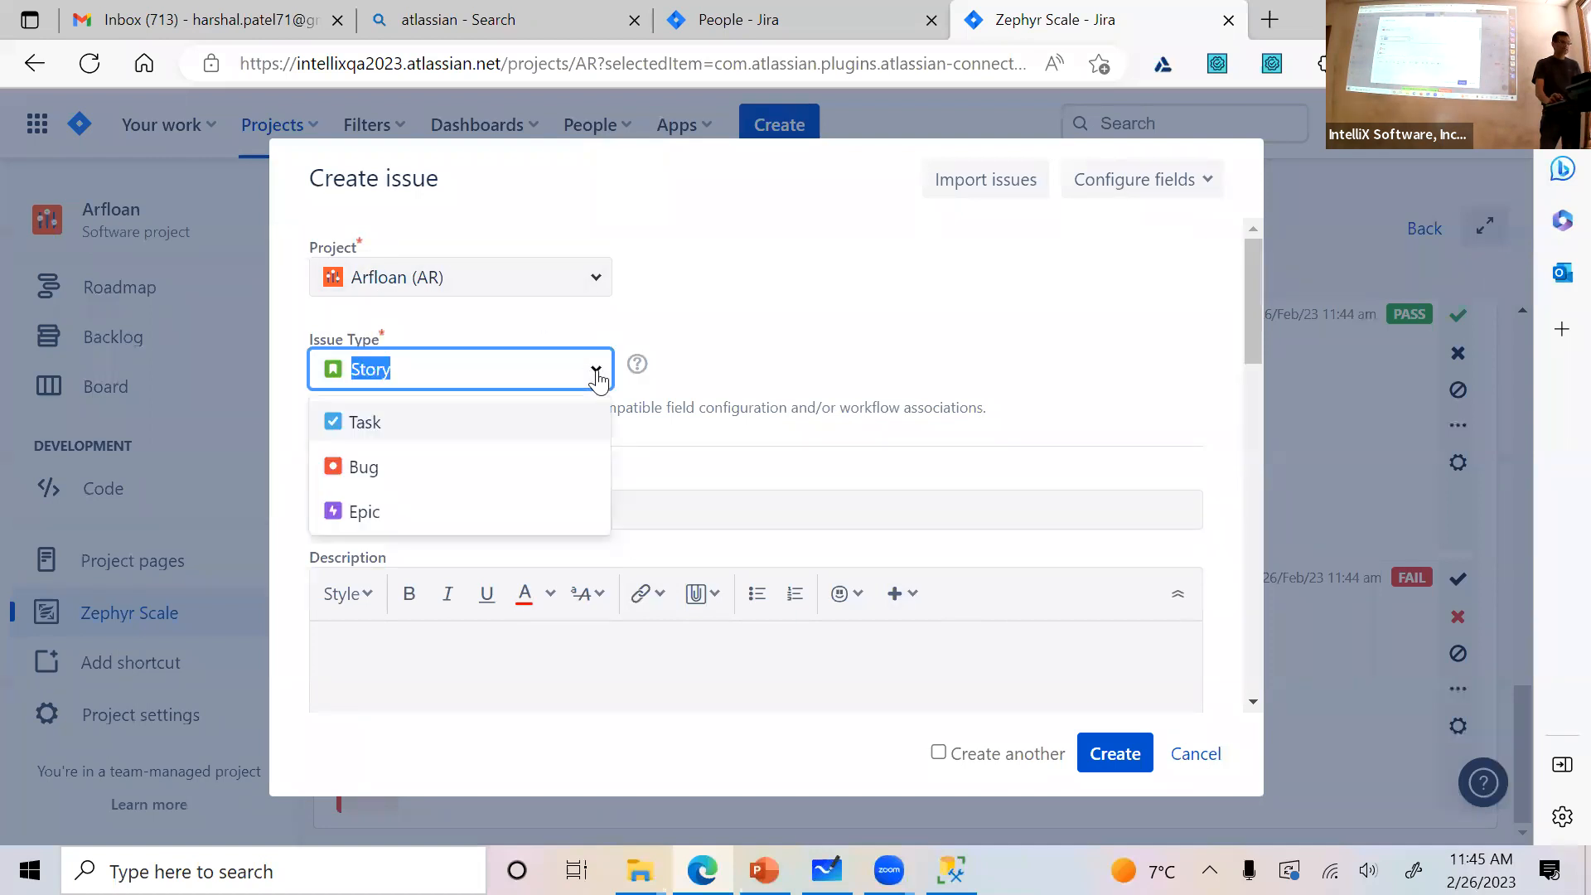
left_click(529, 477)
Enter "INvalid payment displayed" as the bug's summary and move on to its description
left_click(504, 501)
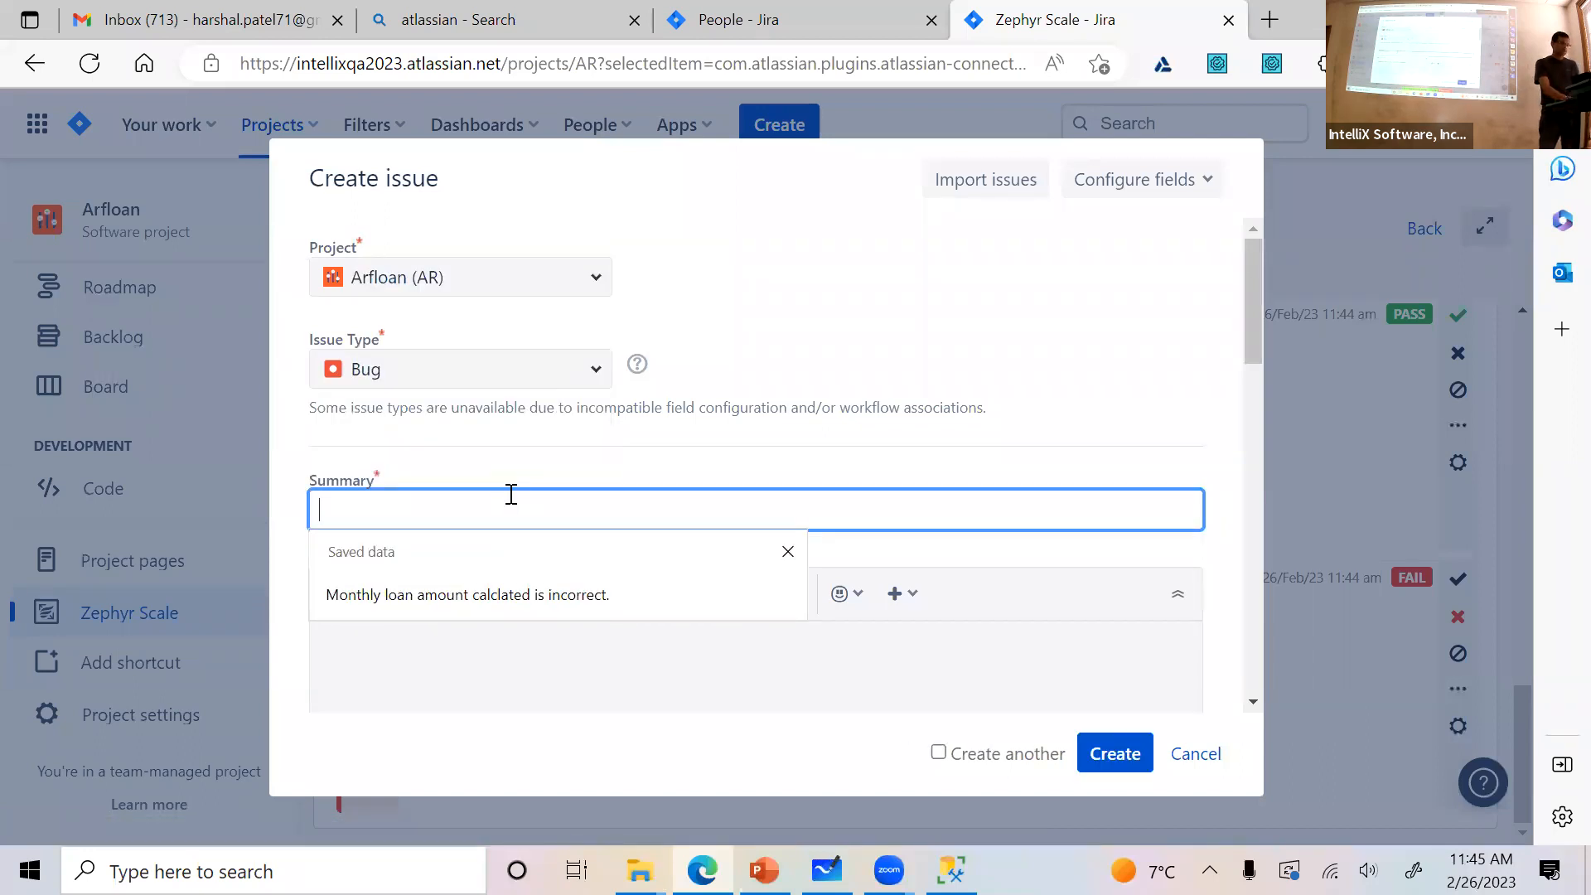
type("INvalid l")
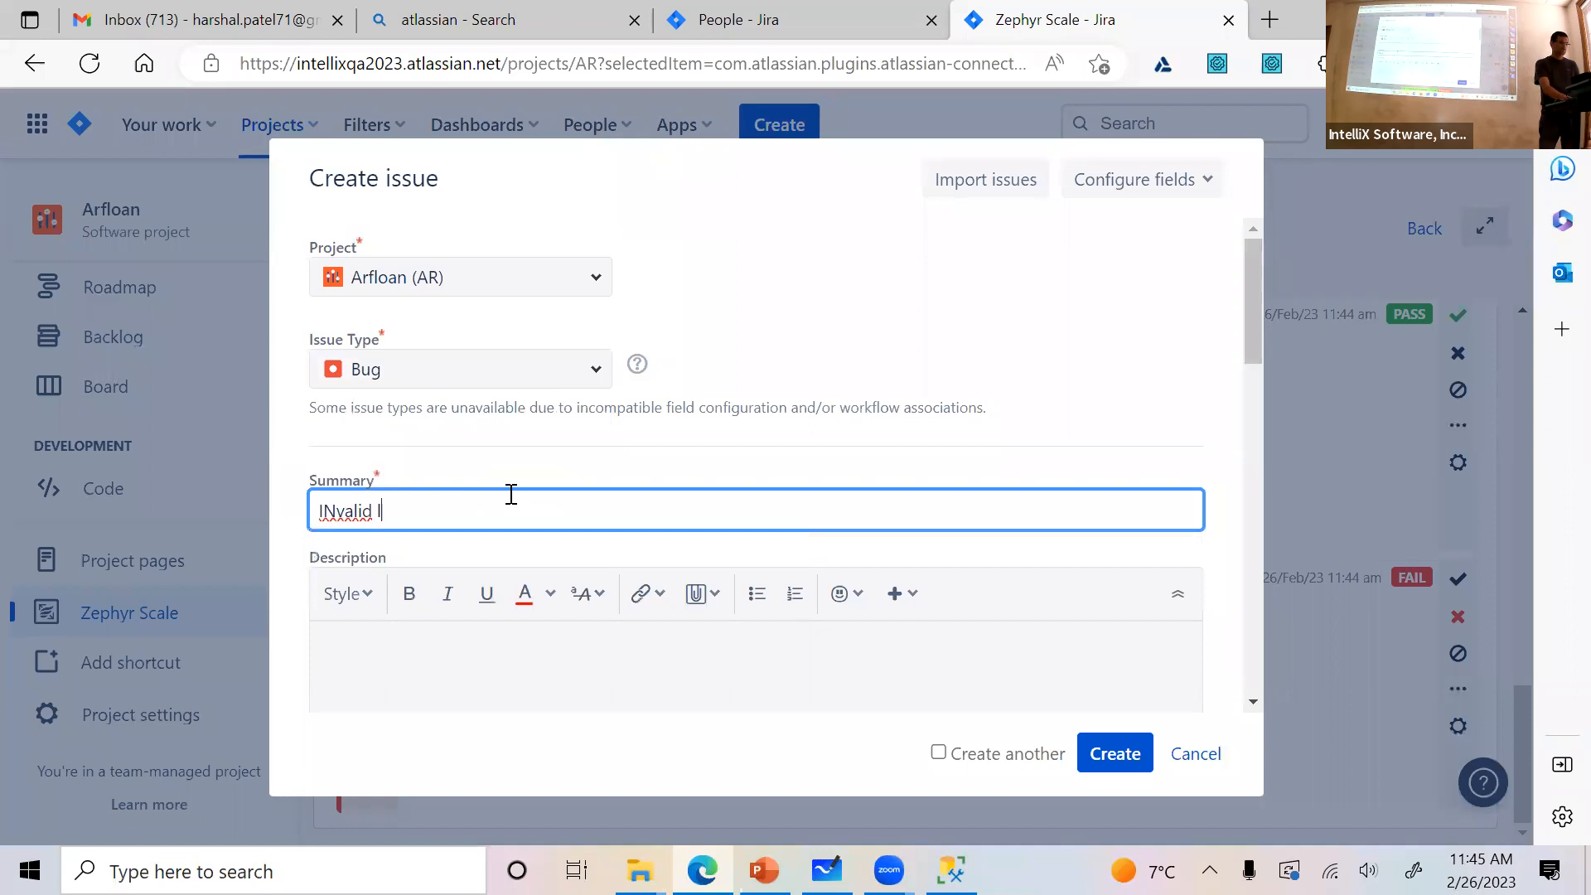
key("BackSpace")
key("BackSpace")
key("BackSpace")
key("BackSpace")
key("BackSpace")
key("BackSpace")
type("d")
left_click(600, 646)
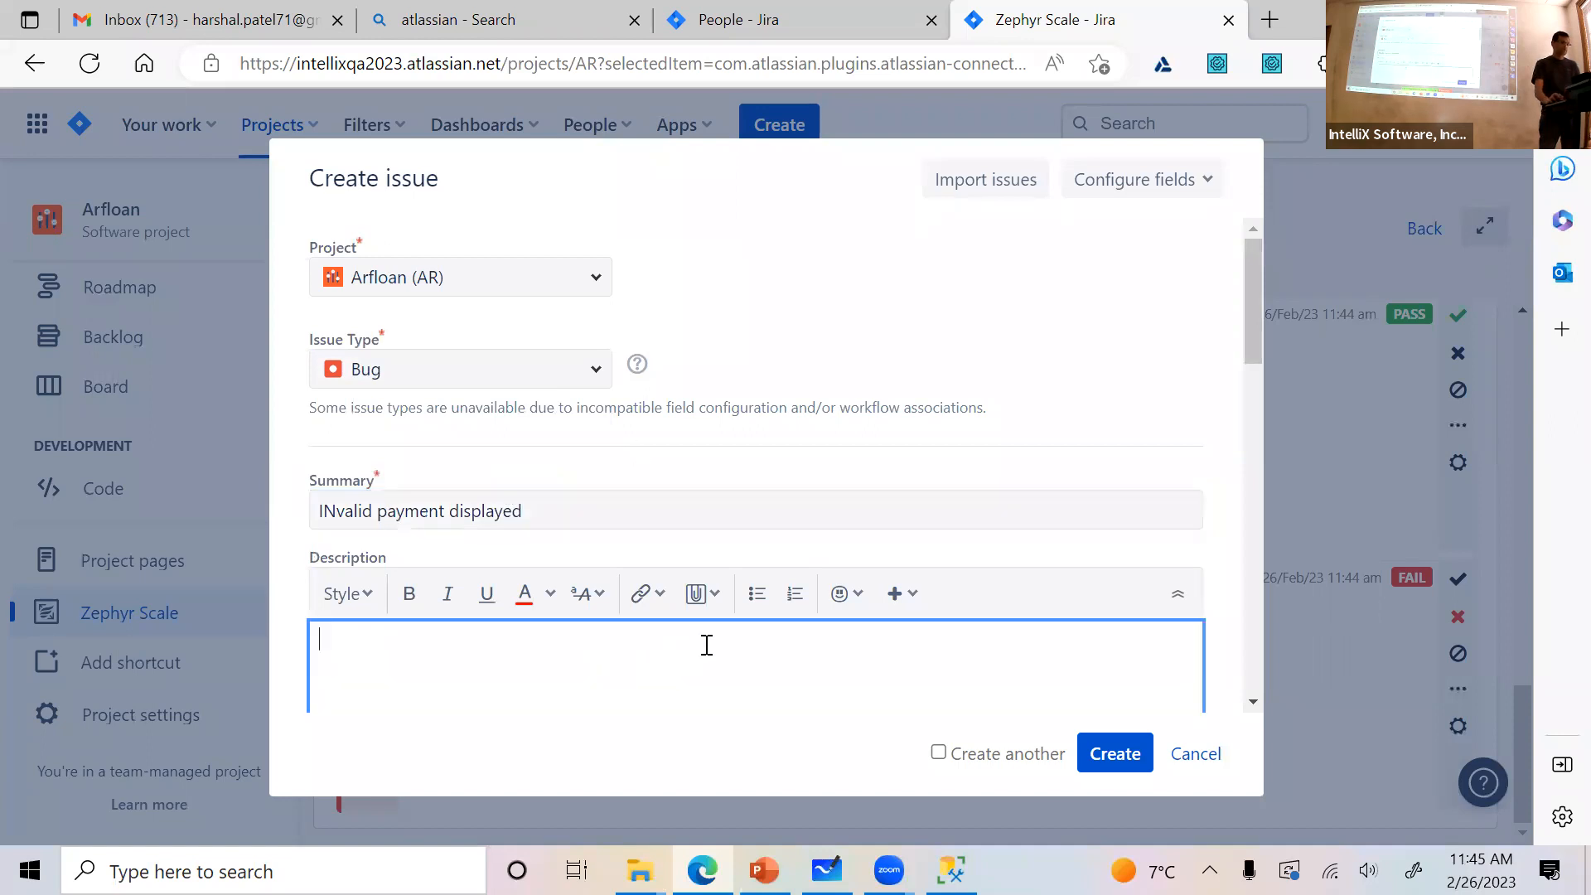
scroll(714, 643, "down", 4)
scroll(760, 475, "down", 4)
scroll(643, 261, "up", 3)
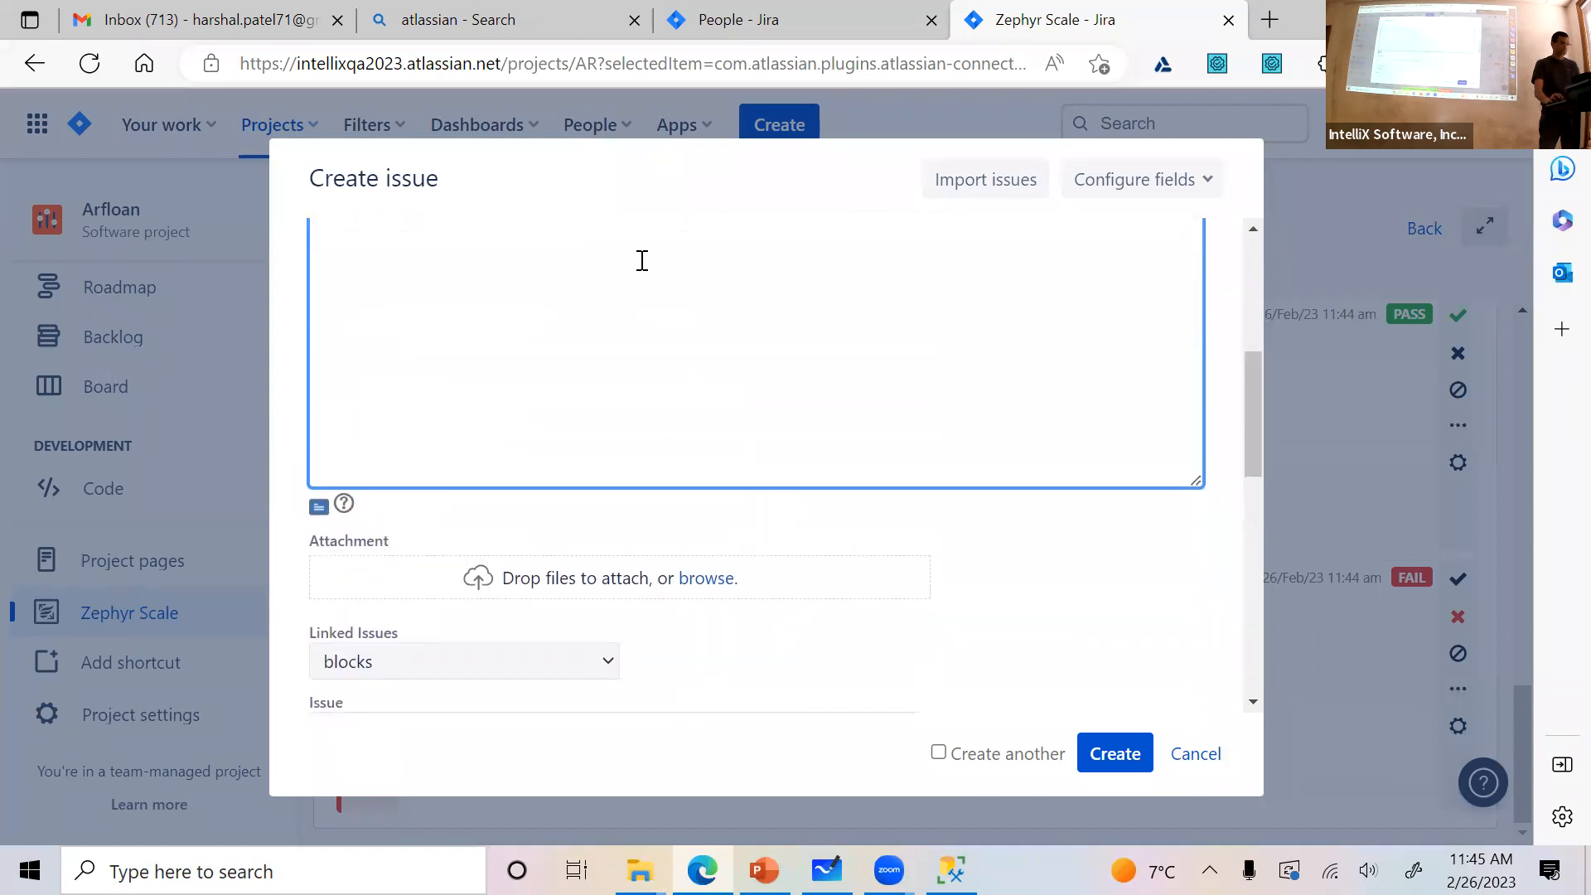
scroll(724, 384, "up", 3)
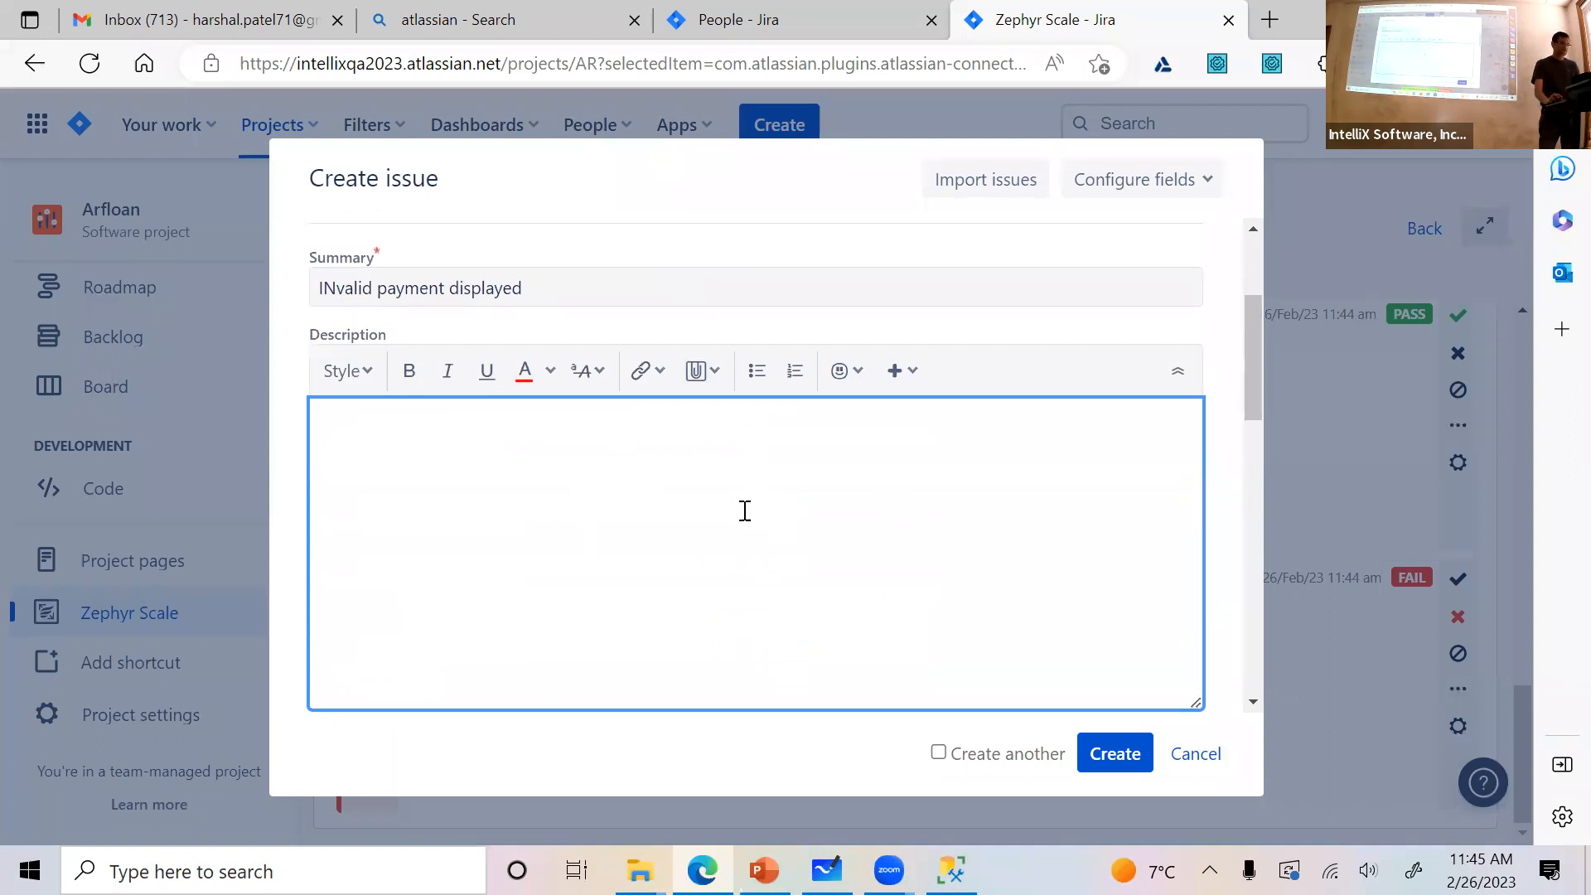
left_click(665, 383)
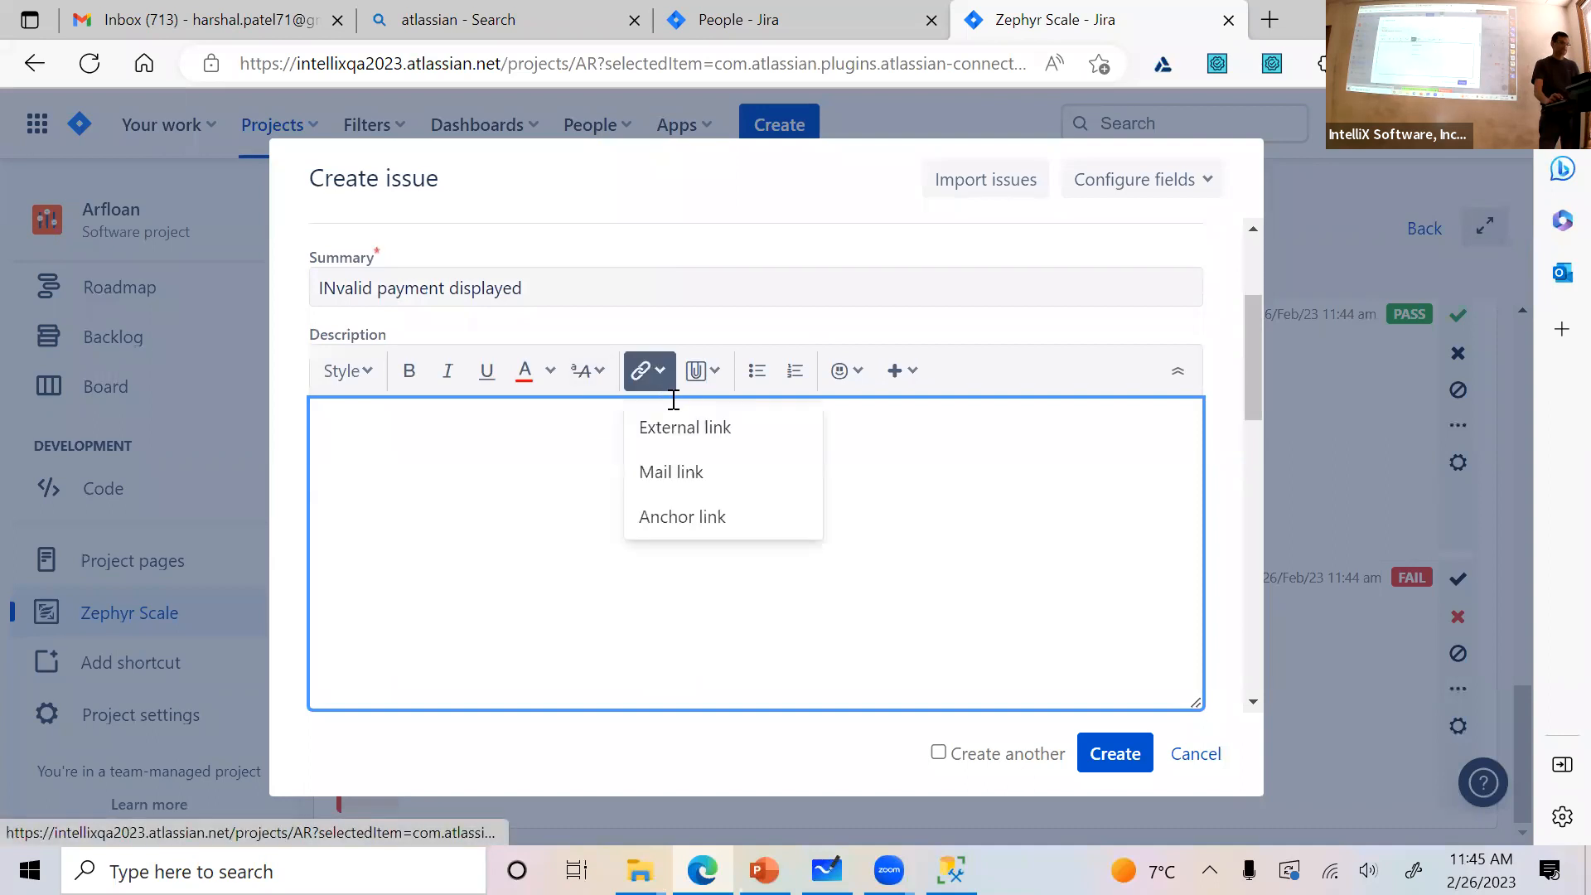
left_click(547, 536)
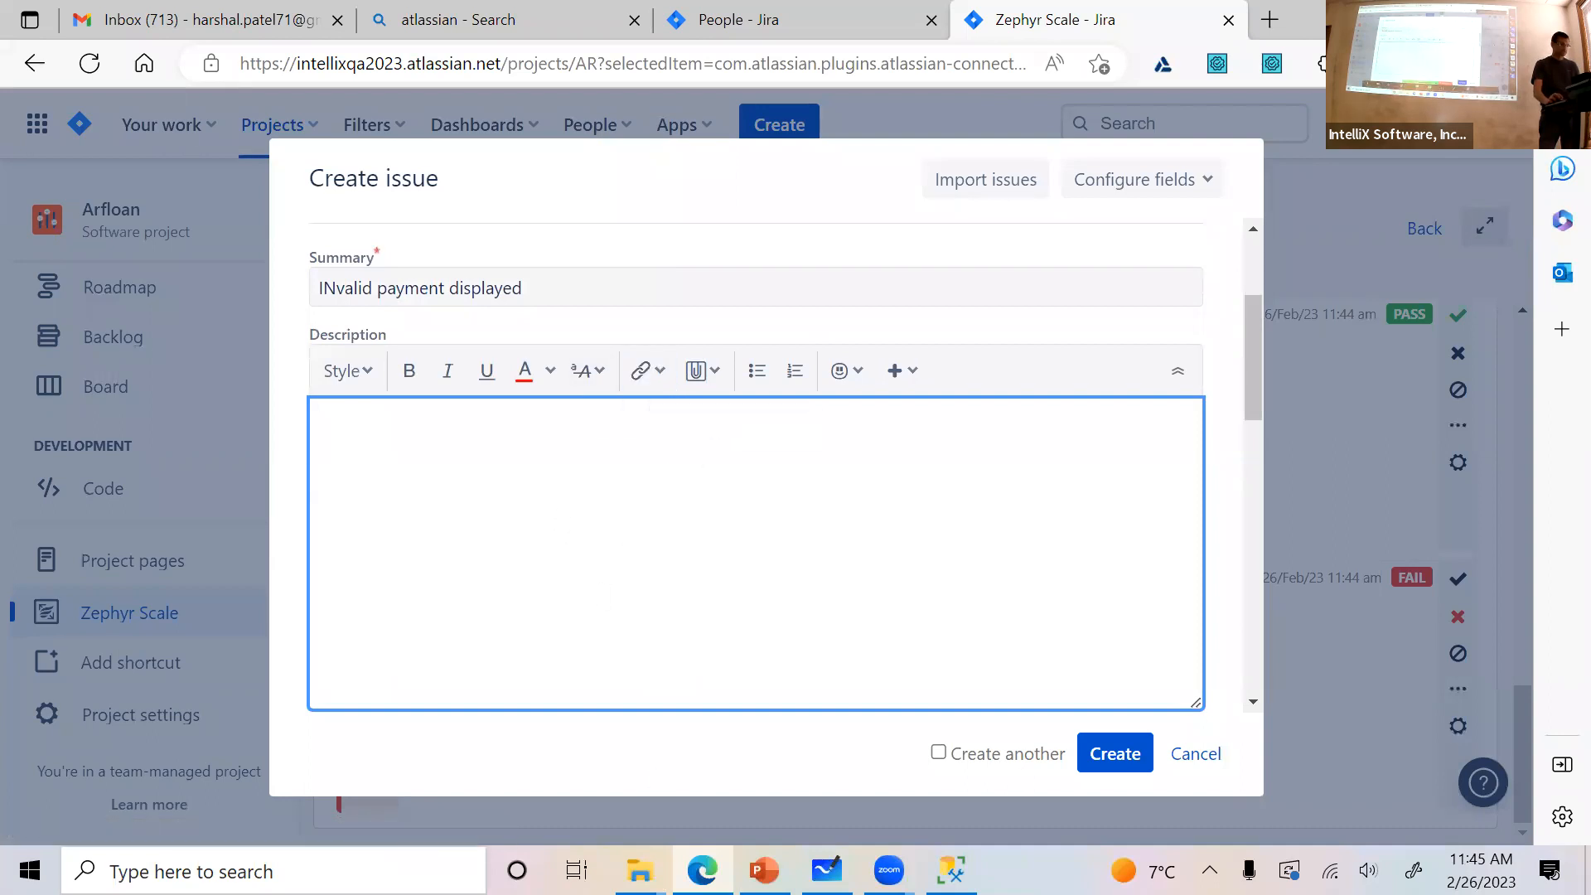
Capture the area around the Description editor with Snipping Tool and paste the screenshot into the bug's description
left_click(266, 854)
type("snip")
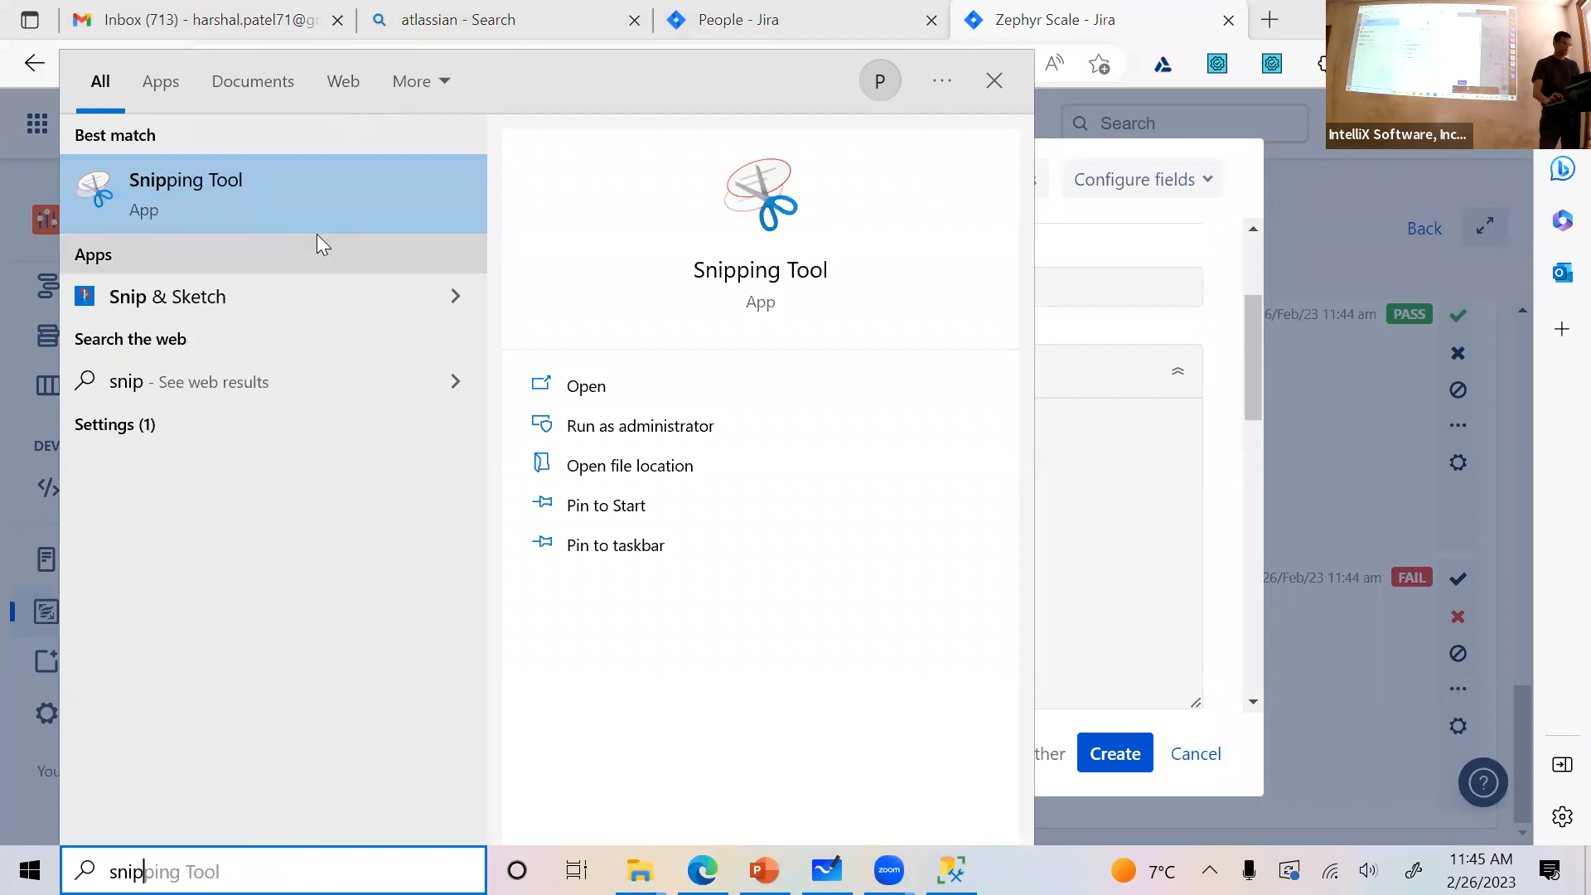
left_click(310, 209)
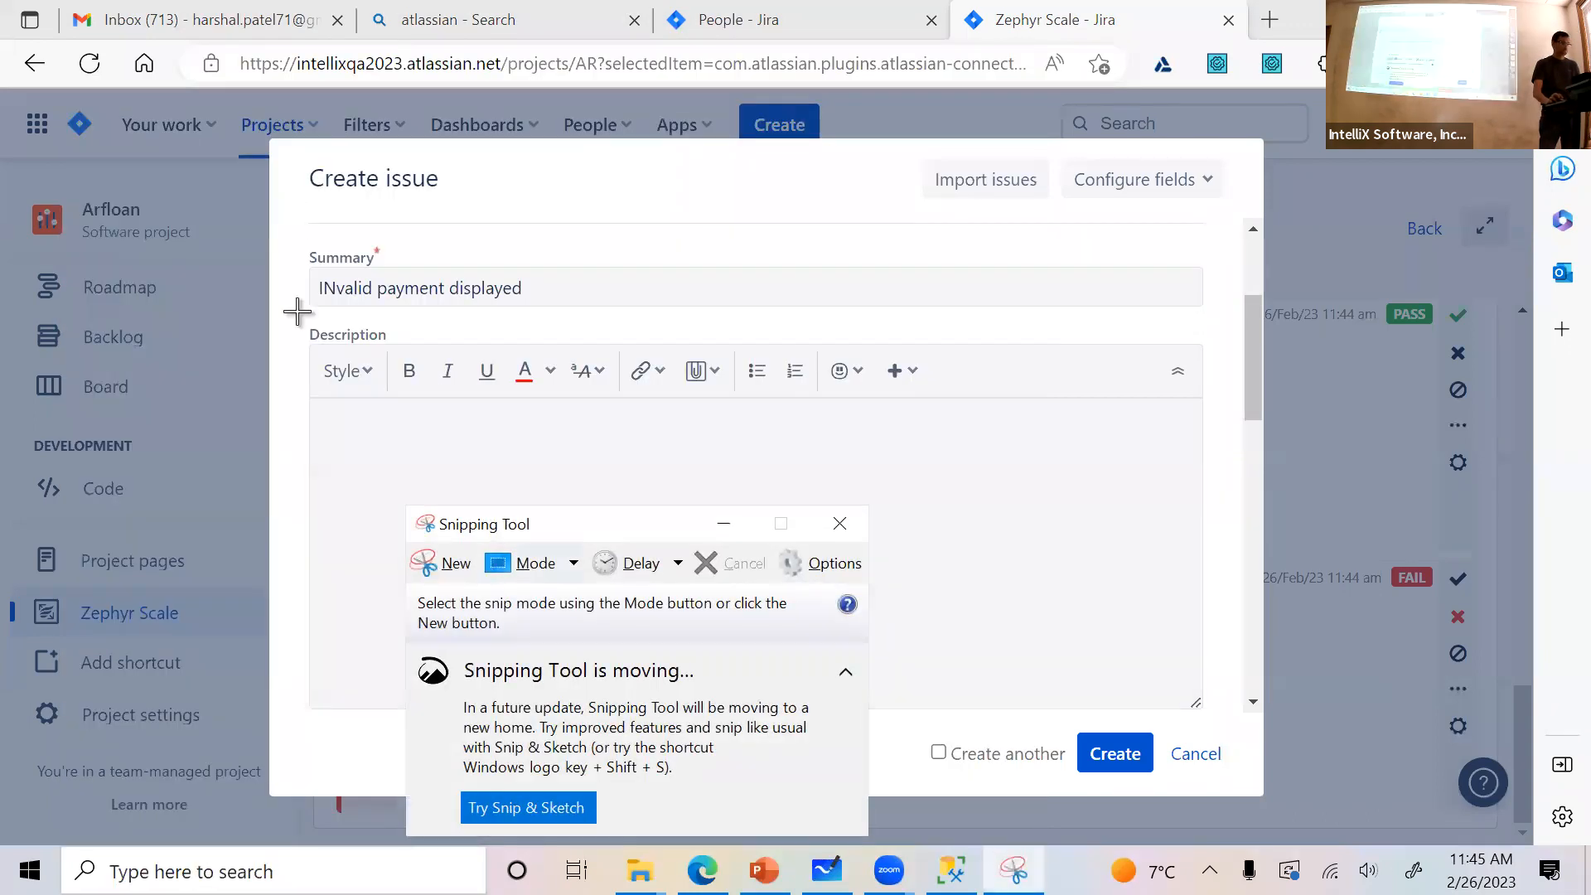
left_click_drag(297, 312, 853, 575)
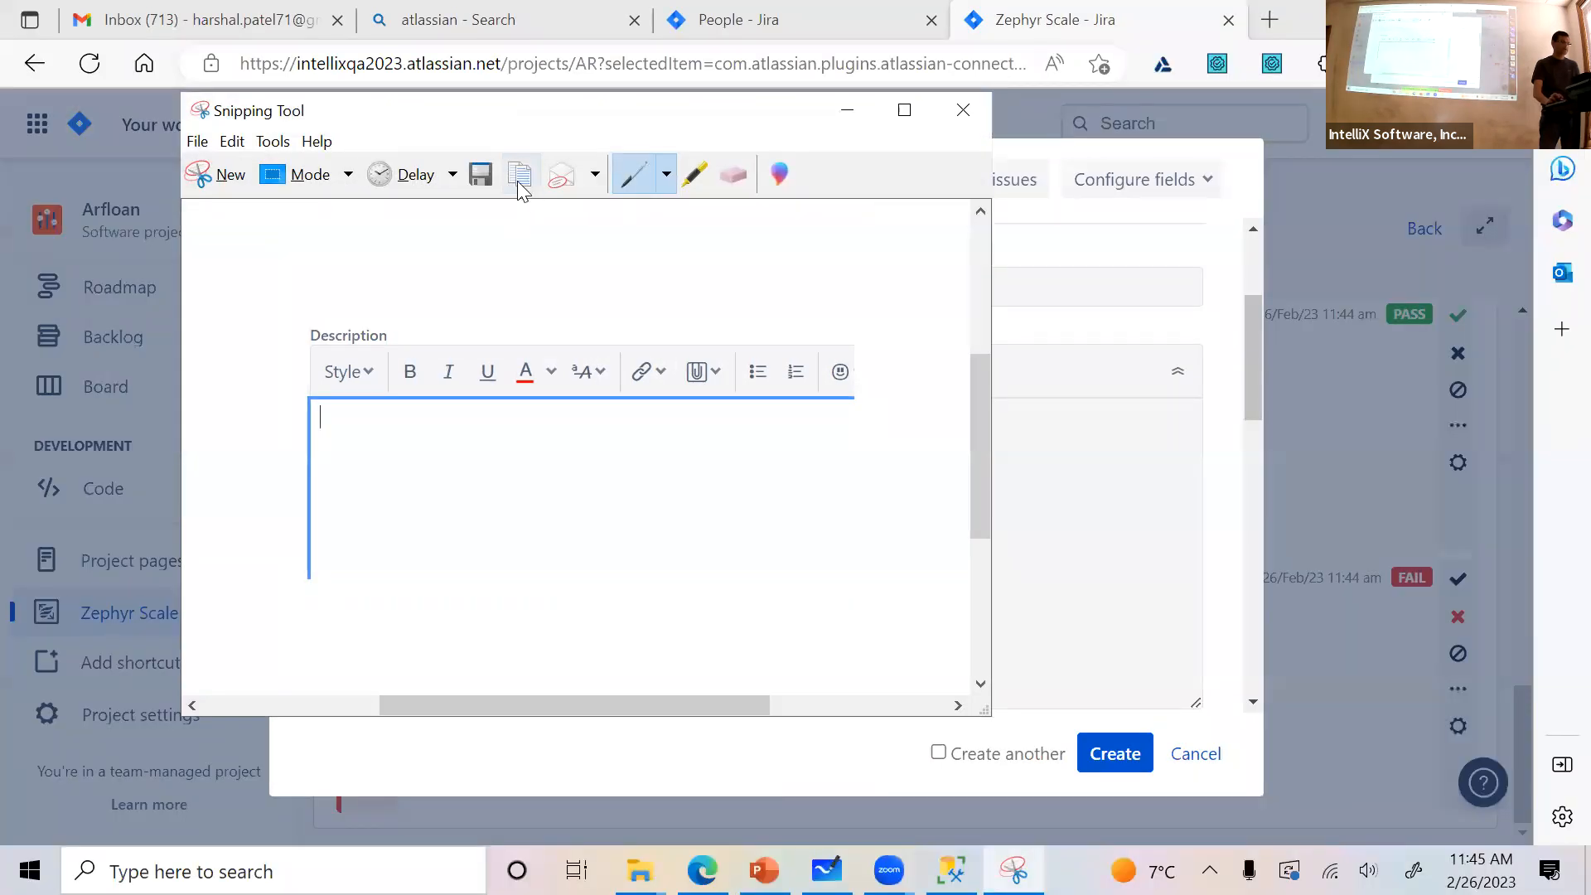
left_click(1135, 539)
key("ctrl+v")
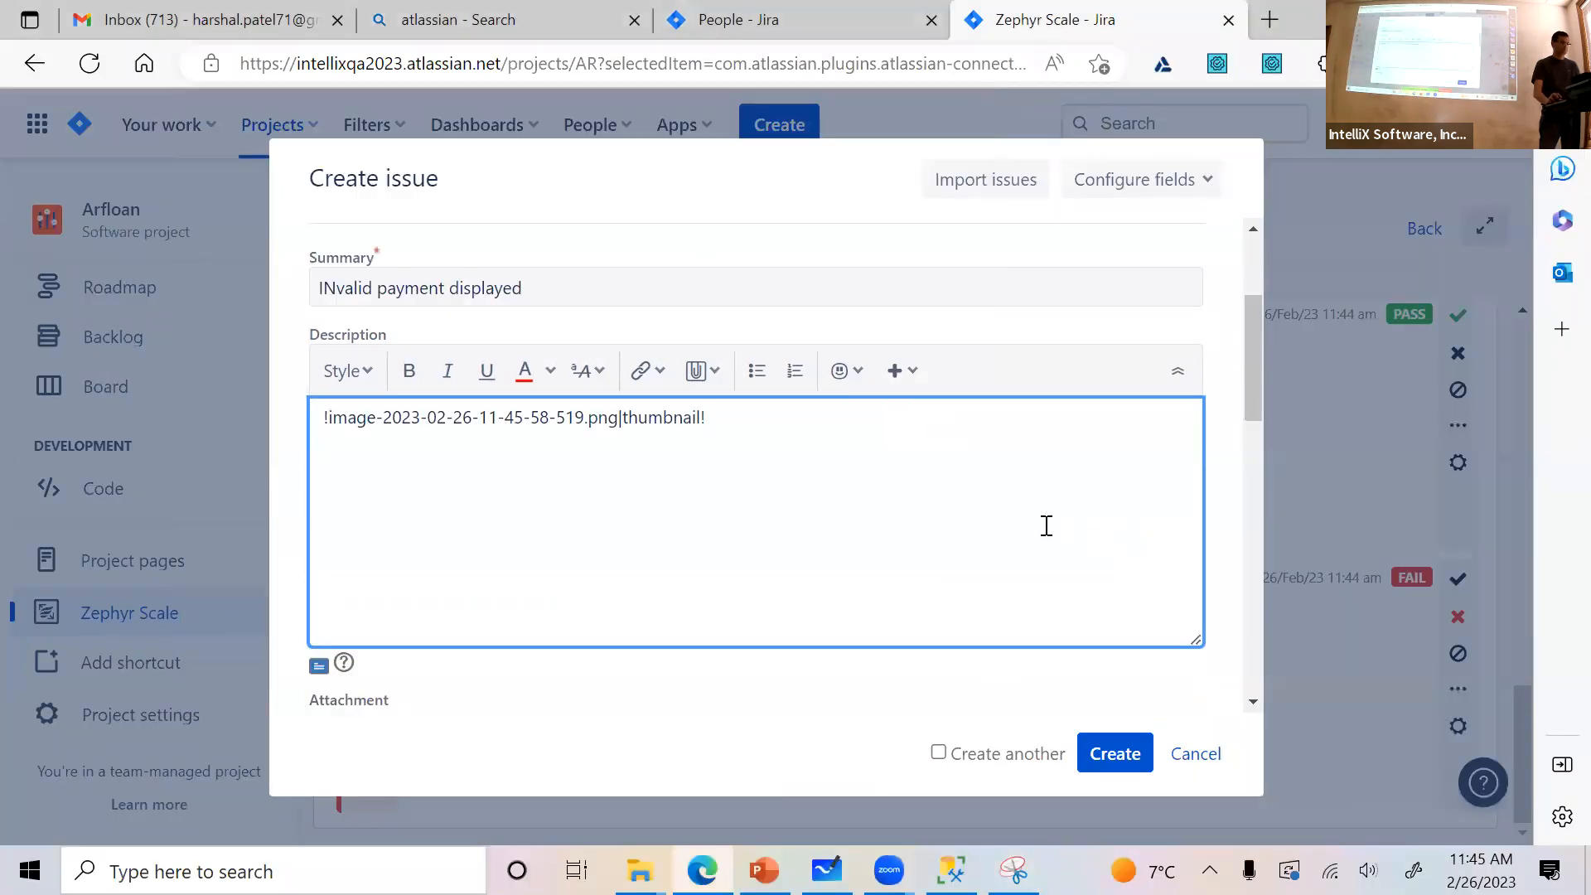
Assign the bug to the first team member listed under All Users
scroll(1033, 526, "down", 3)
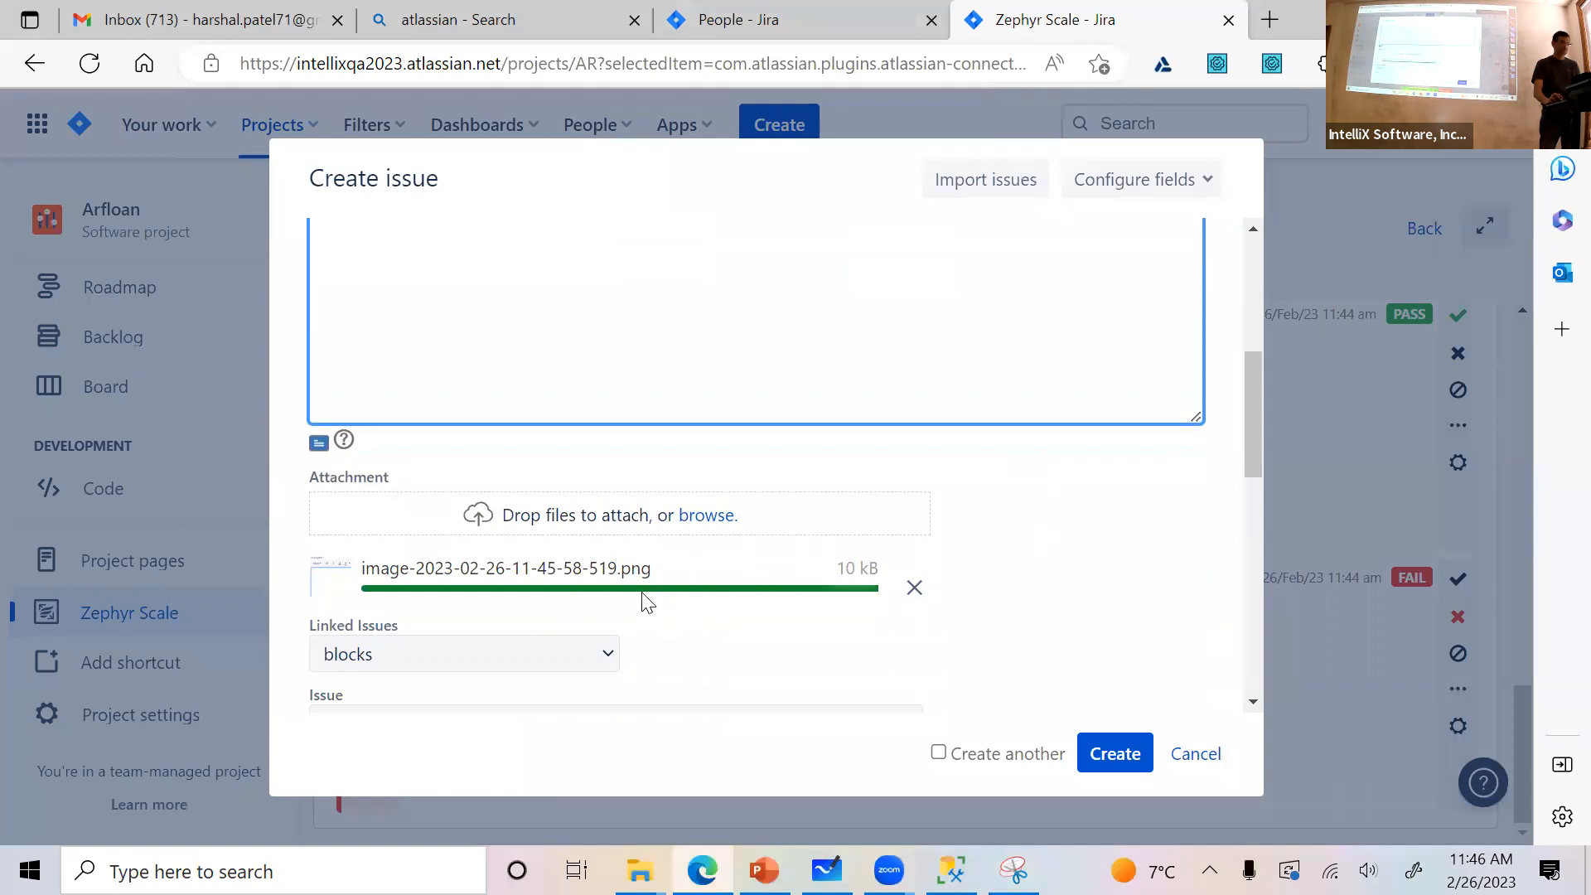
scroll(813, 625, "down", 3)
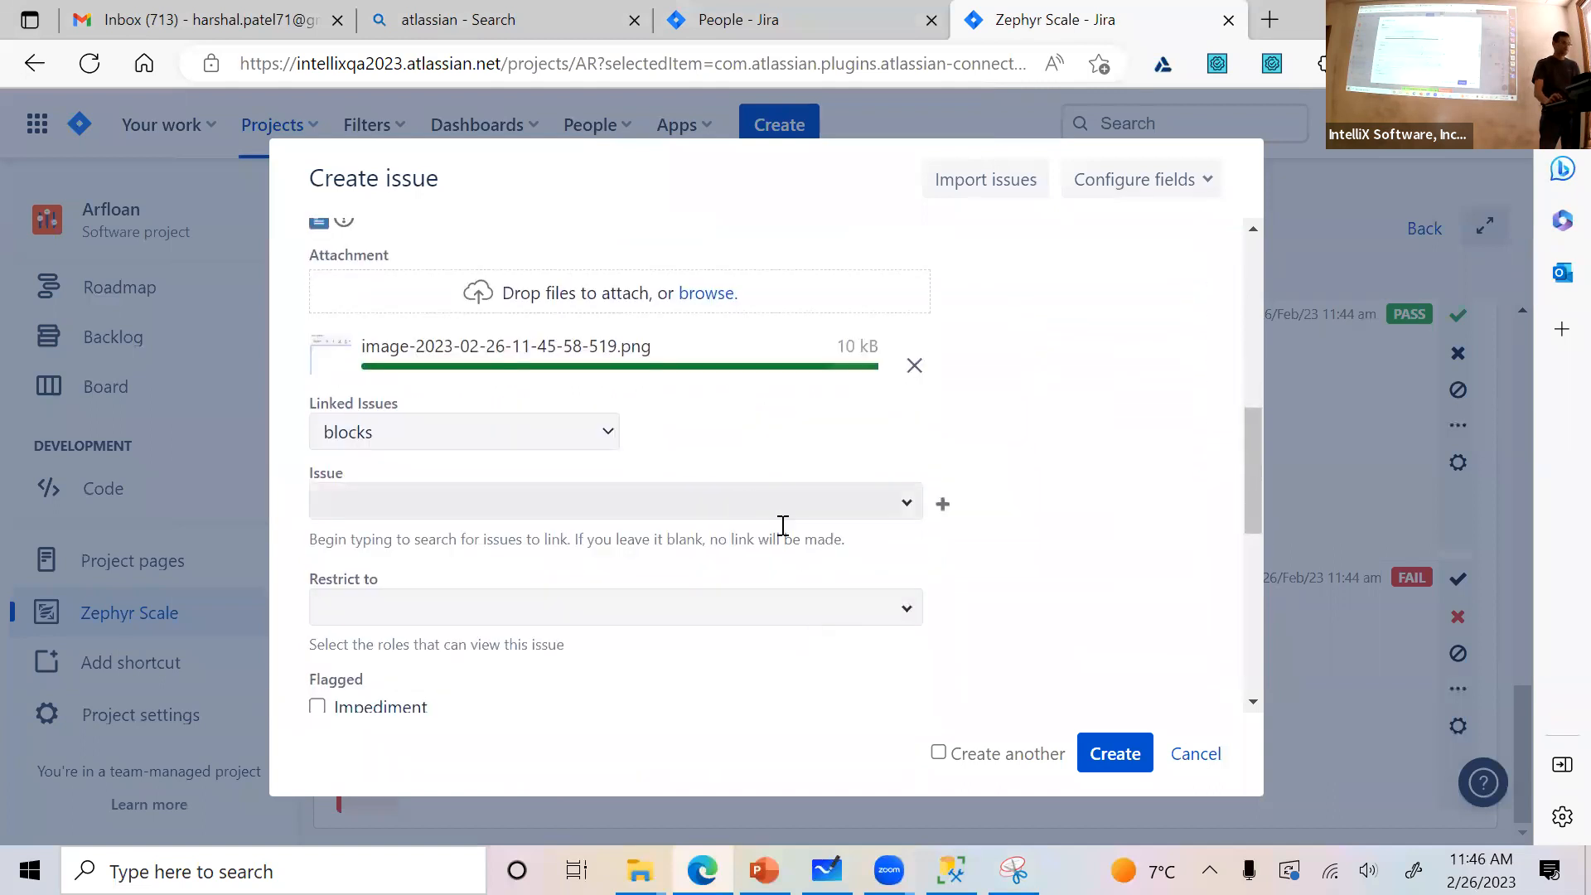
scroll(1027, 569, "down", 3)
scroll(502, 518, "down", 3)
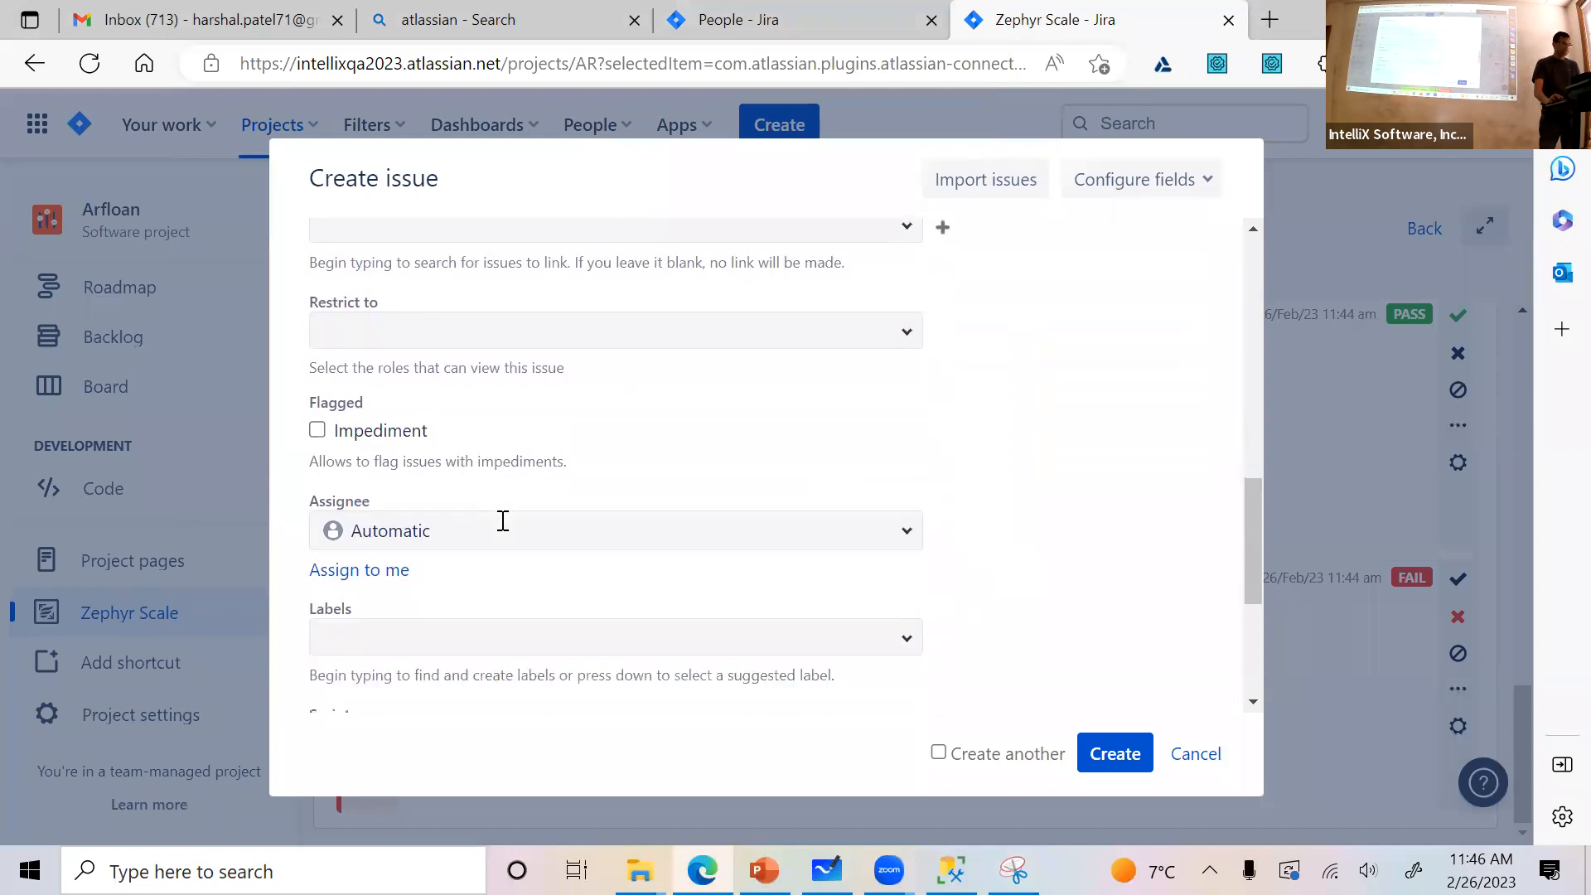
left_click(533, 369)
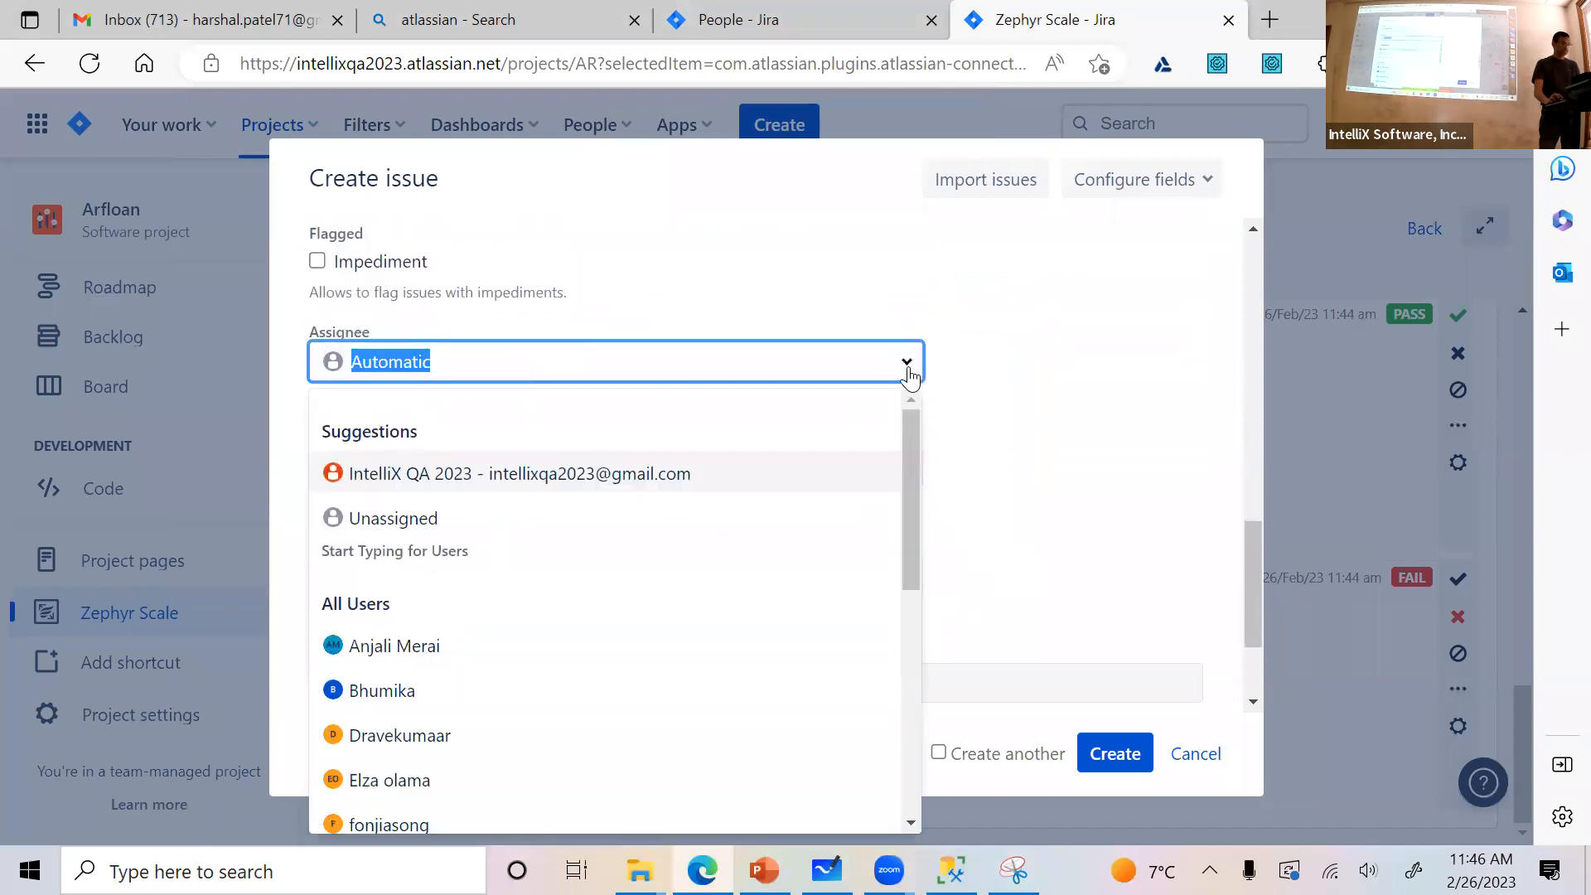
left_click(435, 656)
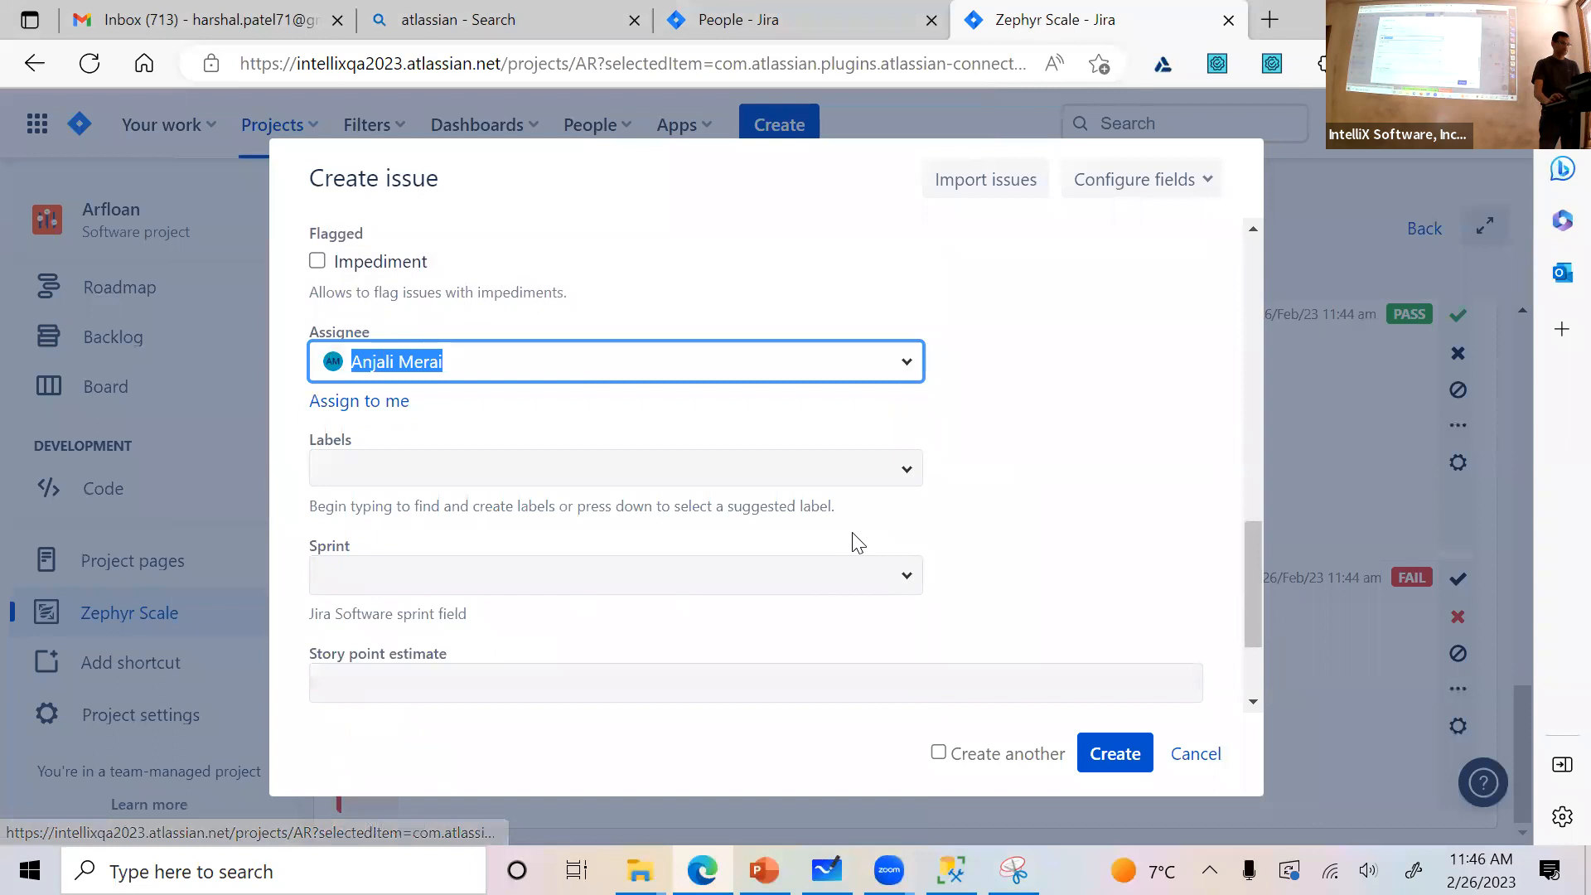
left_click(1027, 488)
Set the bug's sprint to the active sprint, AR Sprint 1
scroll(1028, 487, "down", 2)
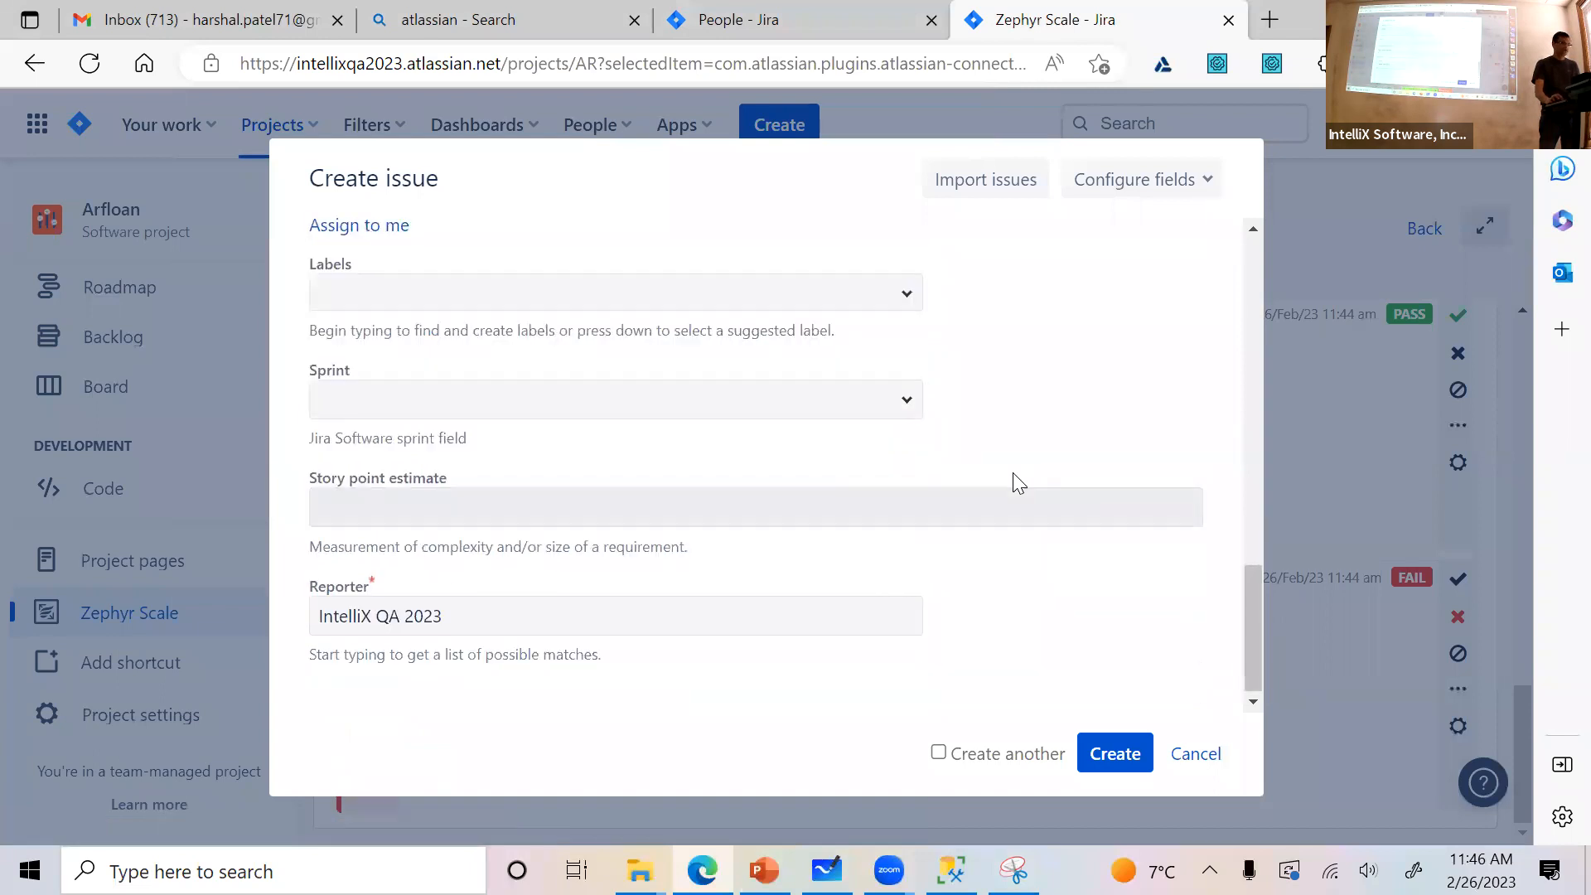
left_click(844, 405)
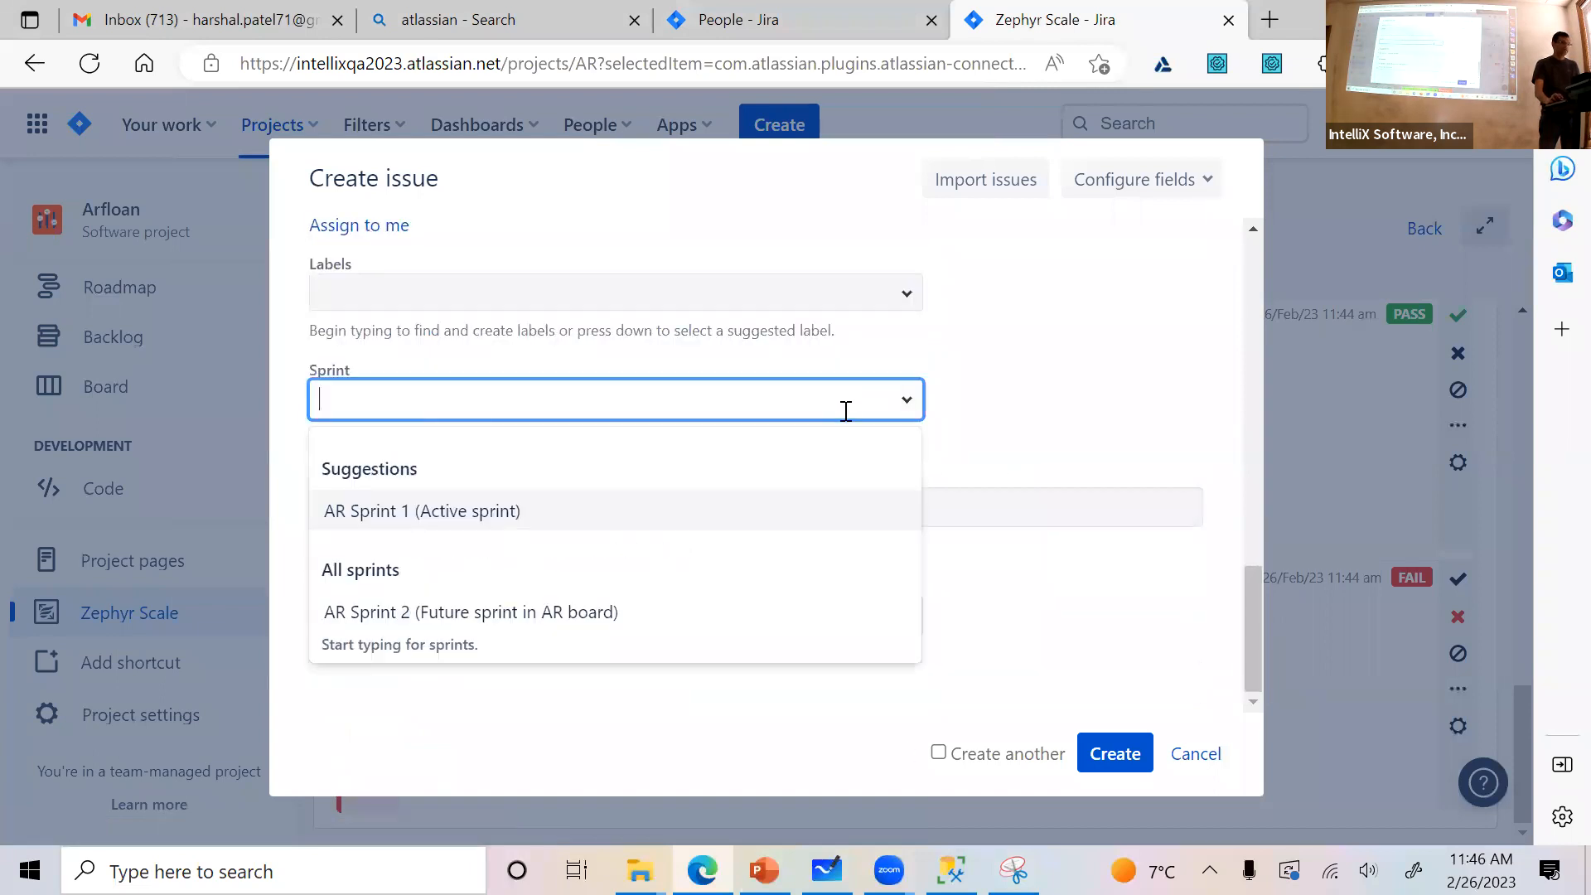
left_click(572, 530)
scroll(978, 473, "down", 1)
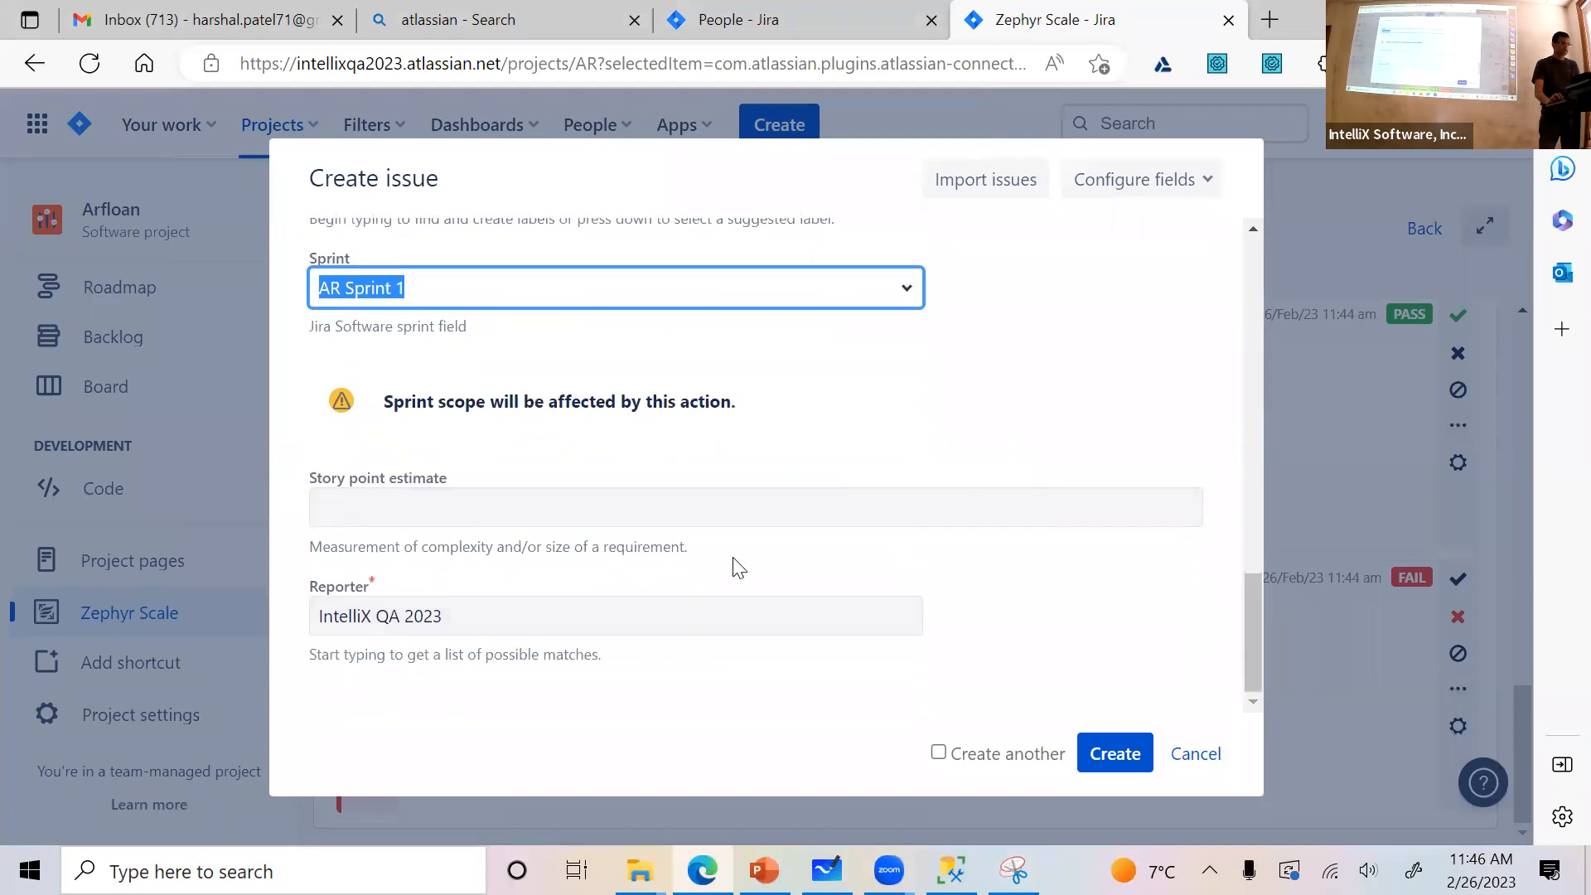
Review the filled-in bug fields, create the issue and dismiss the notification
scroll(754, 547, "up", 5)
scroll(777, 539, "up", 2)
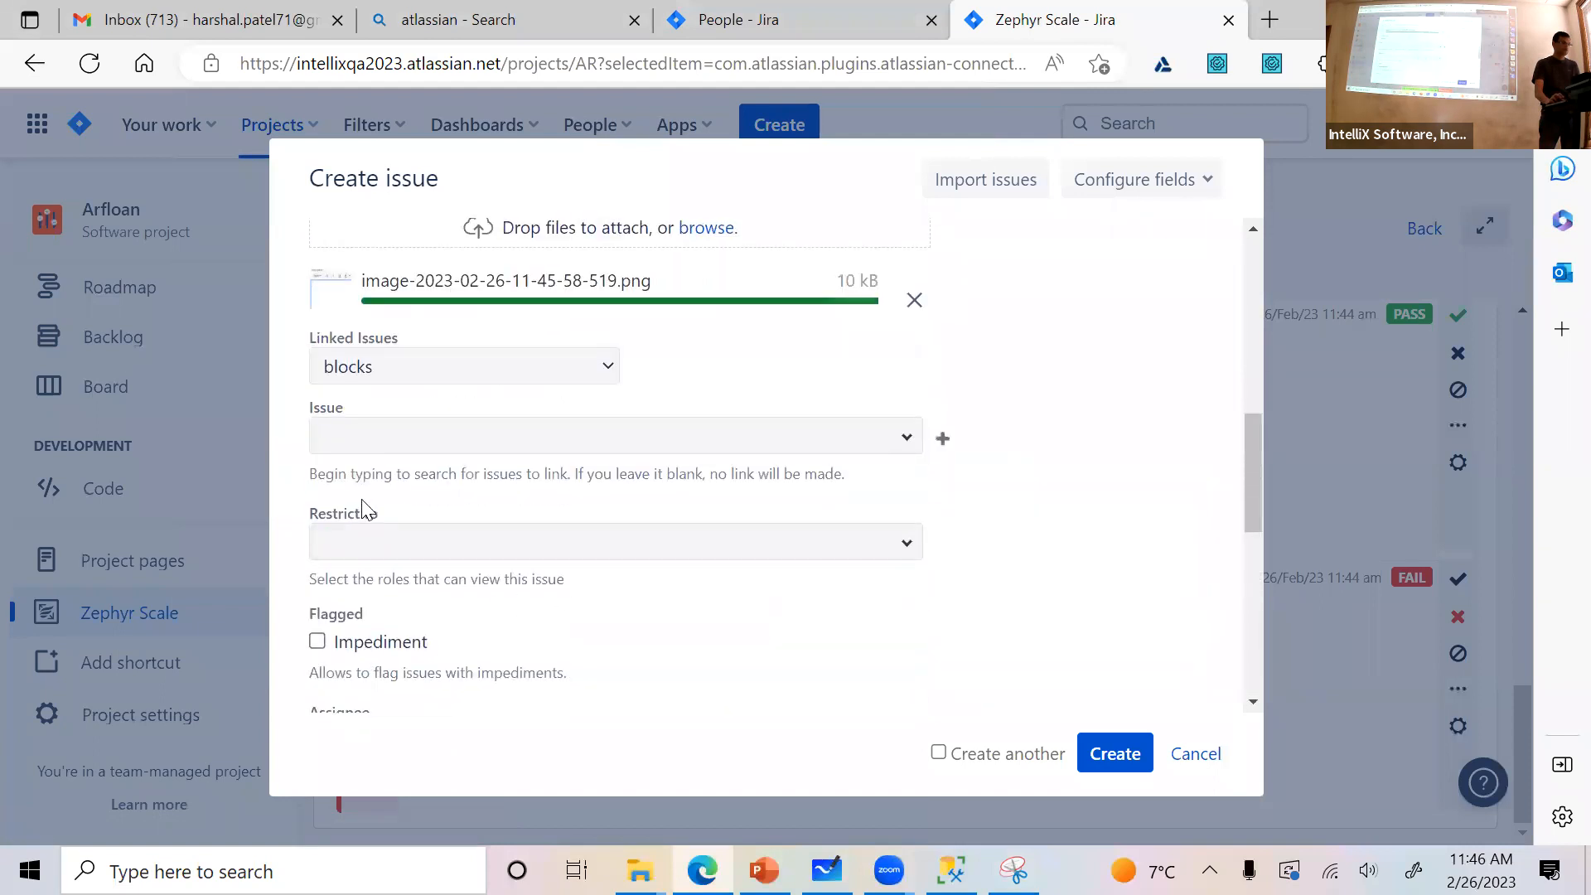
scroll(398, 489, "up", 6)
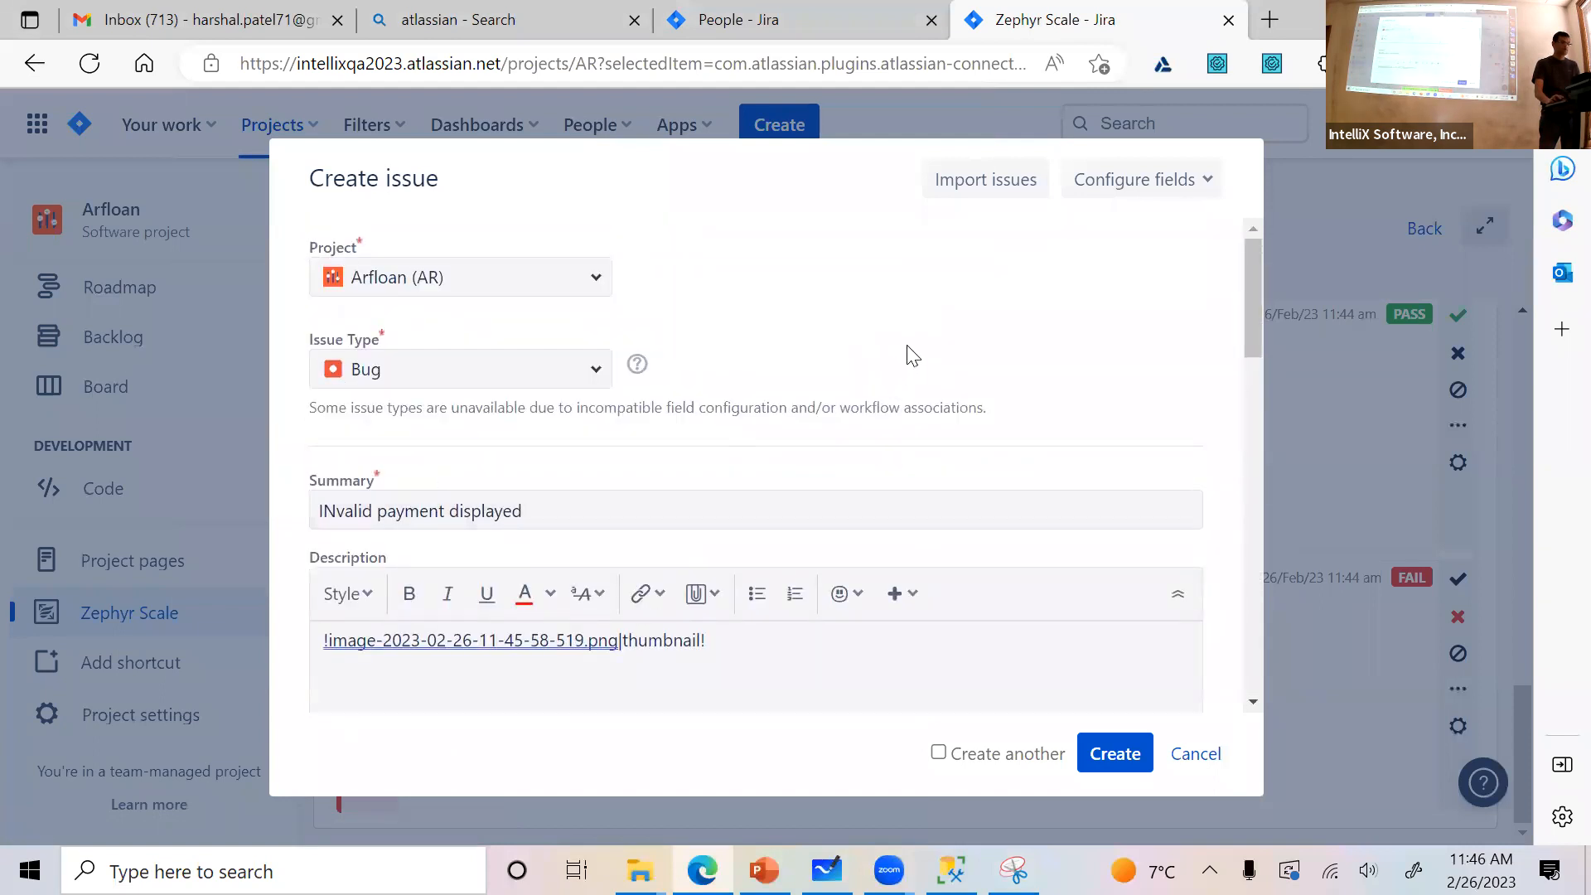
scroll(961, 340, "down", 4)
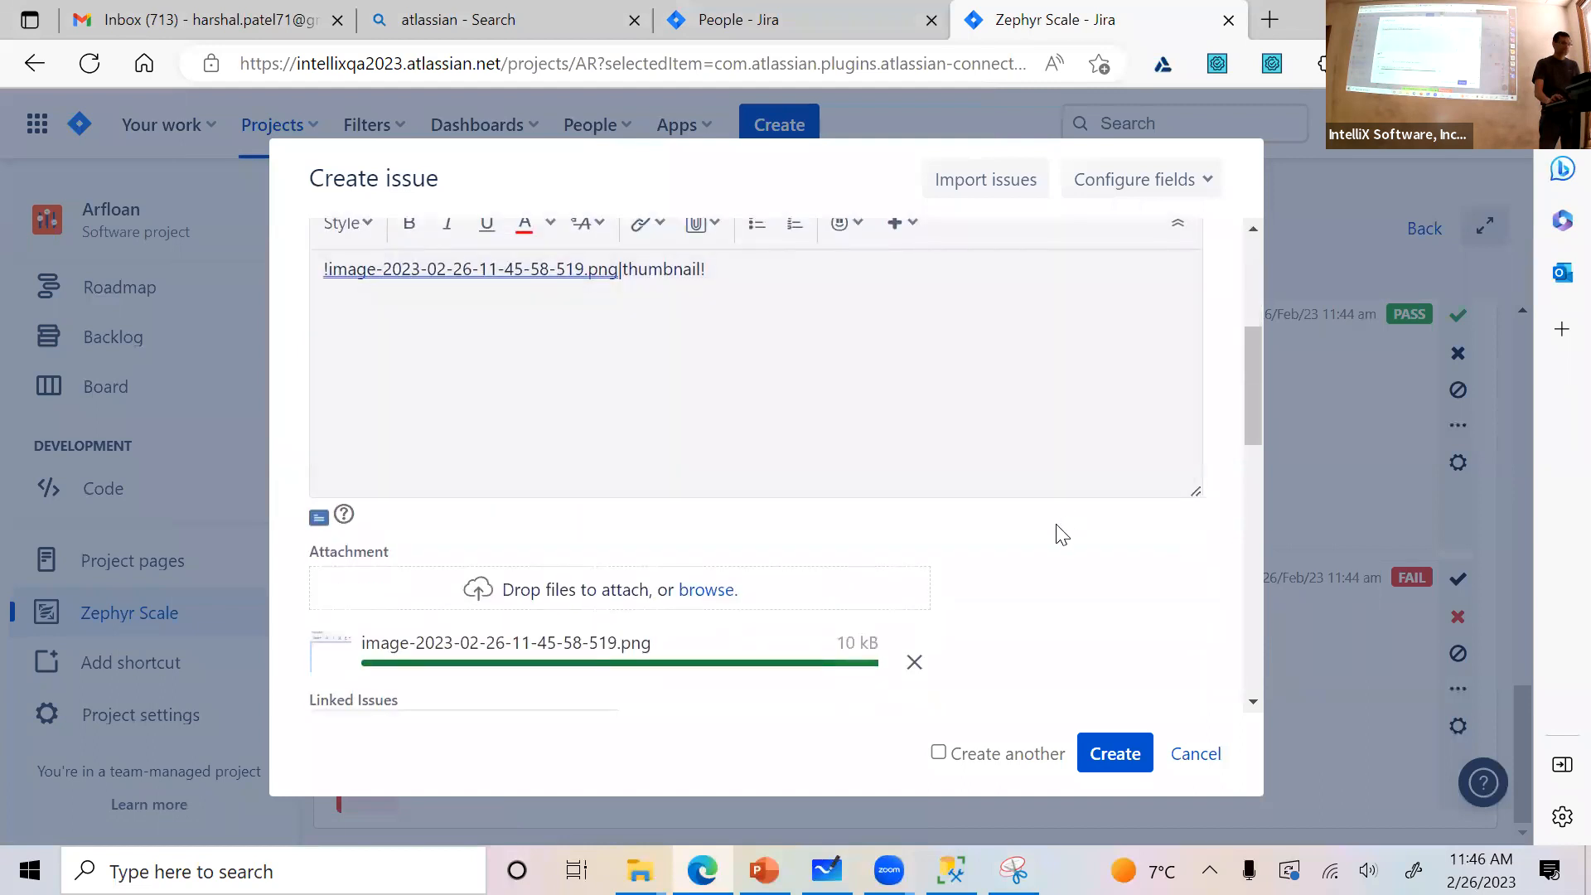
scroll(1053, 538, "down", 2)
scroll(1052, 539, "down", 5)
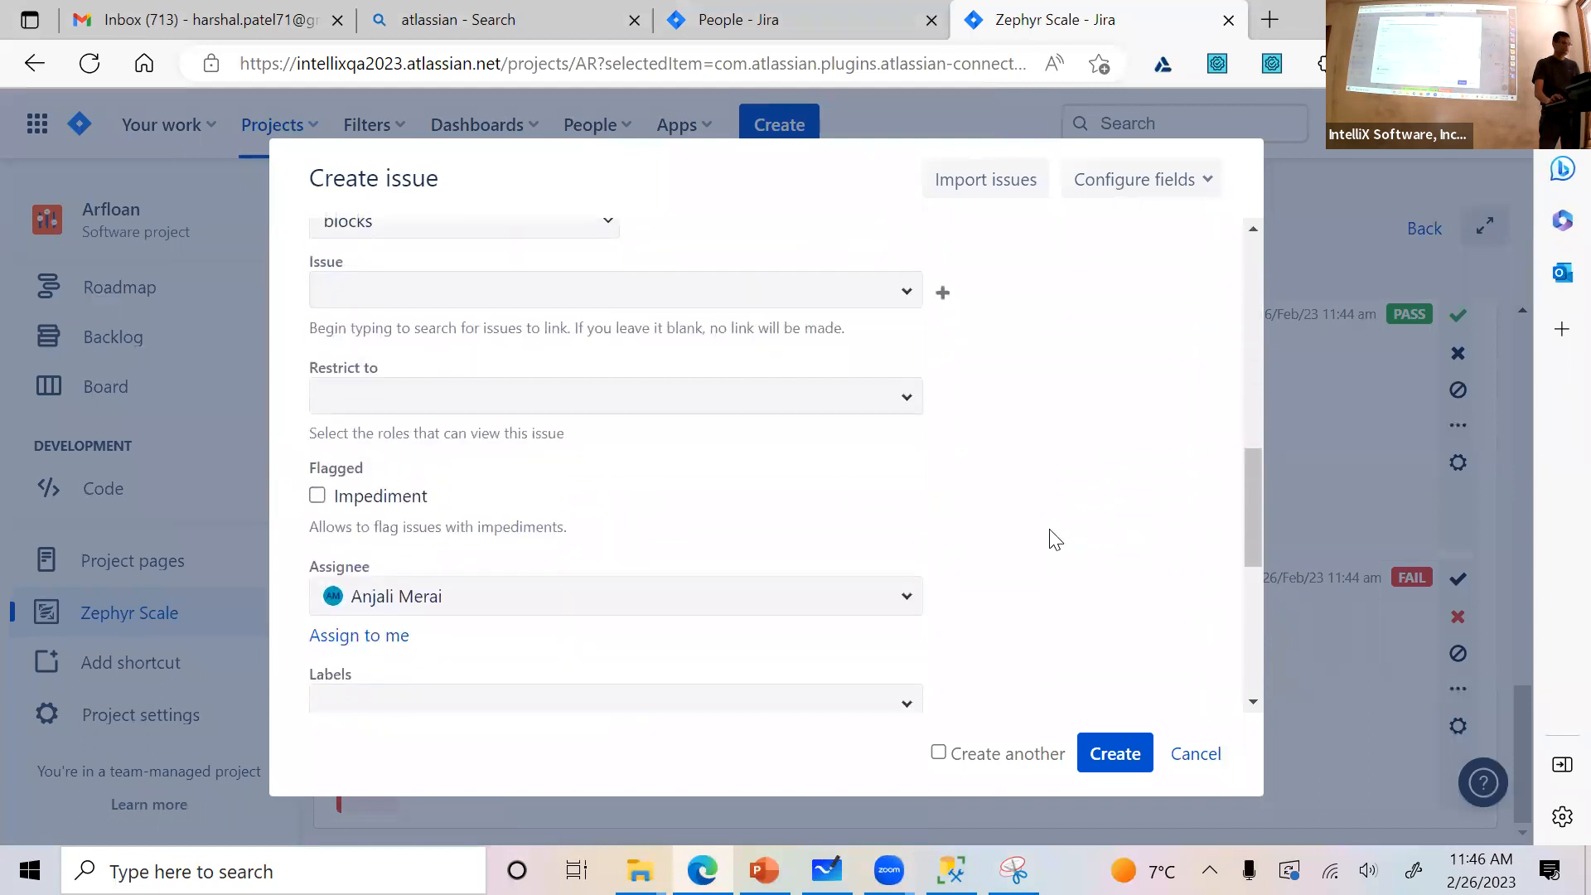
scroll(1049, 538, "down", 3)
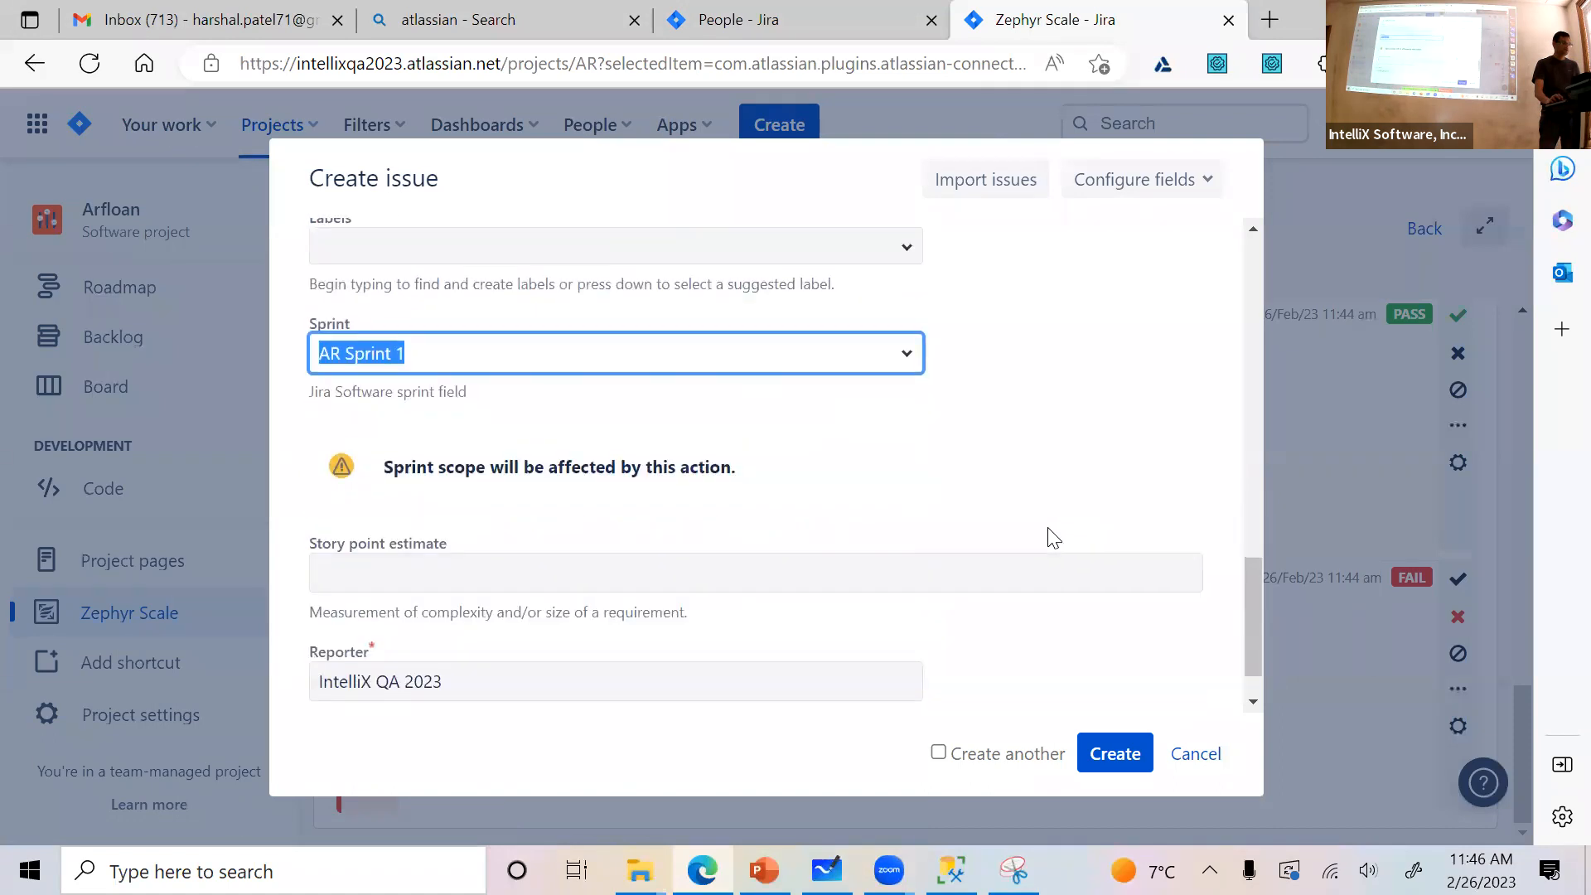
left_click(1129, 777)
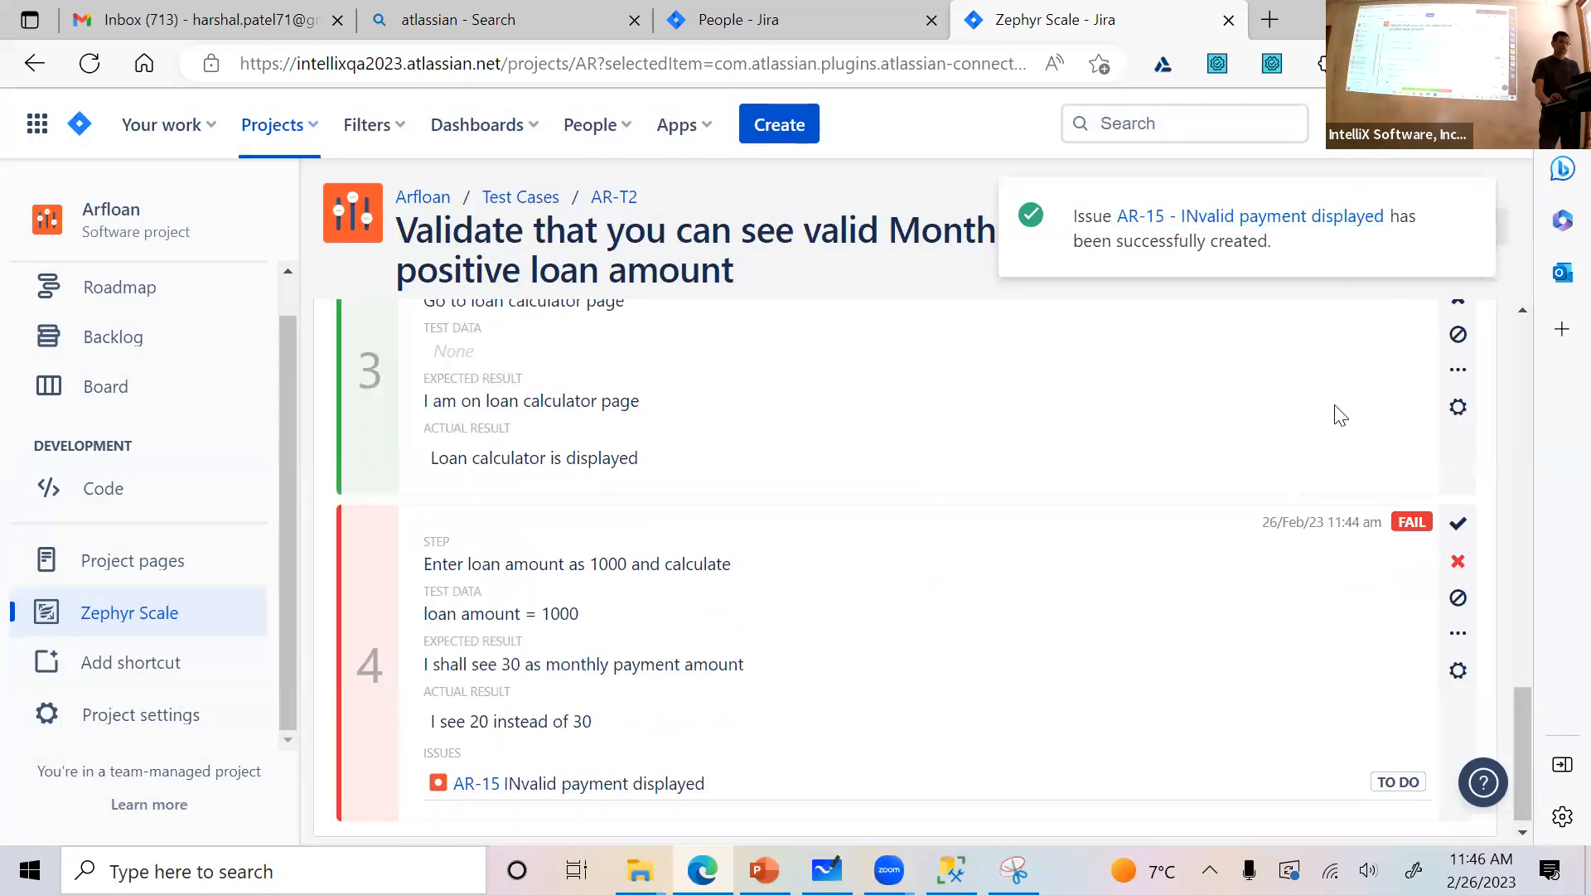
left_click(1462, 209)
Go back from the test execution to story AR-10, look over its linked test cases and close the story
scroll(1293, 464, "up", 15)
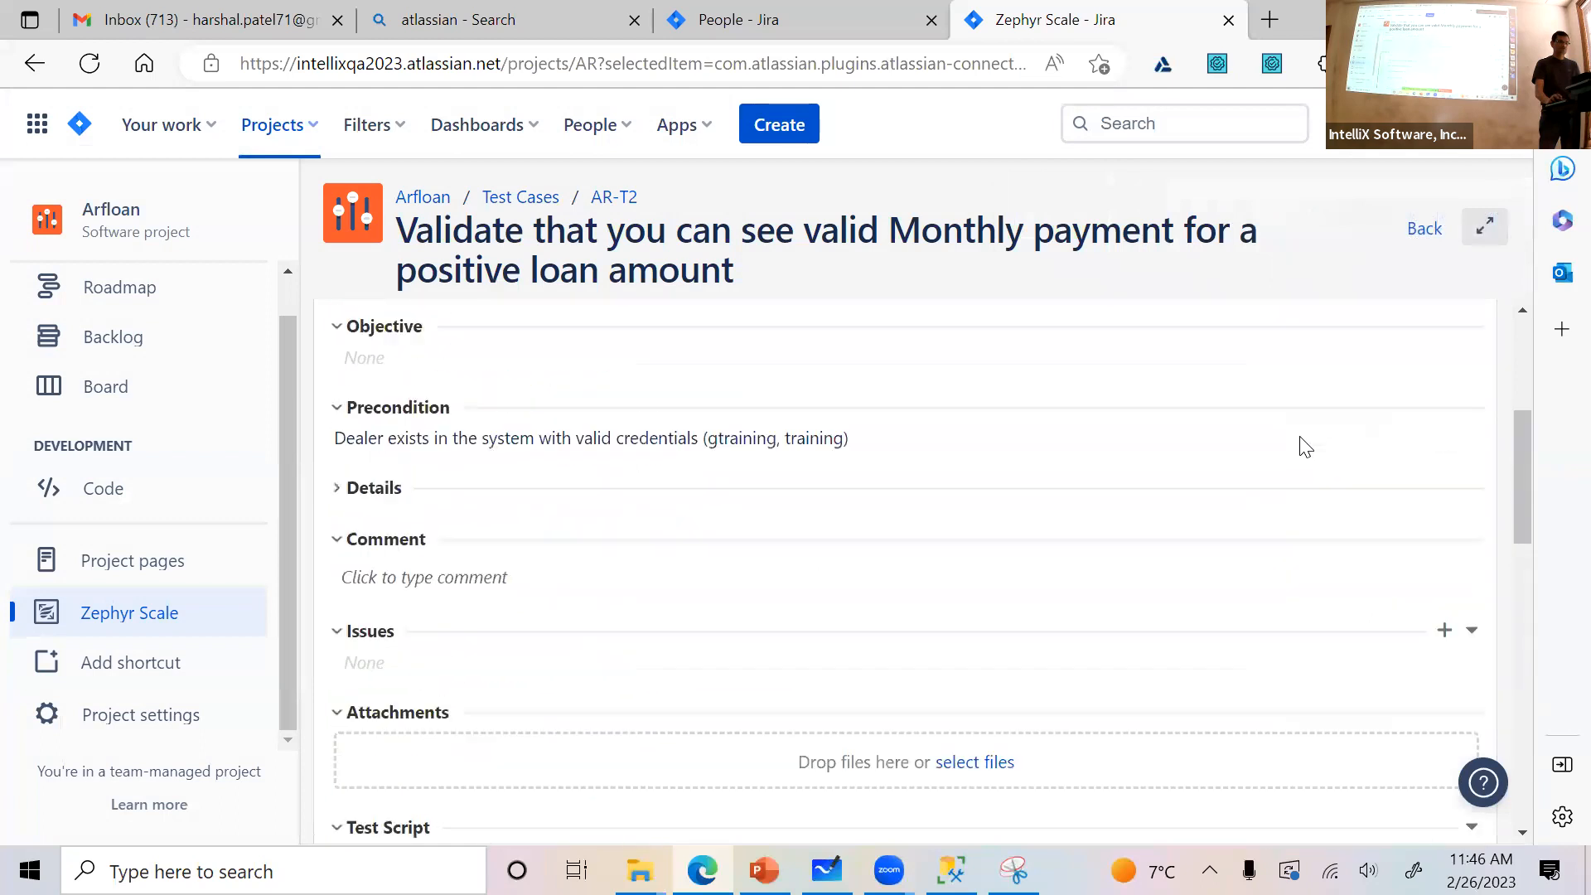
left_click(1421, 231)
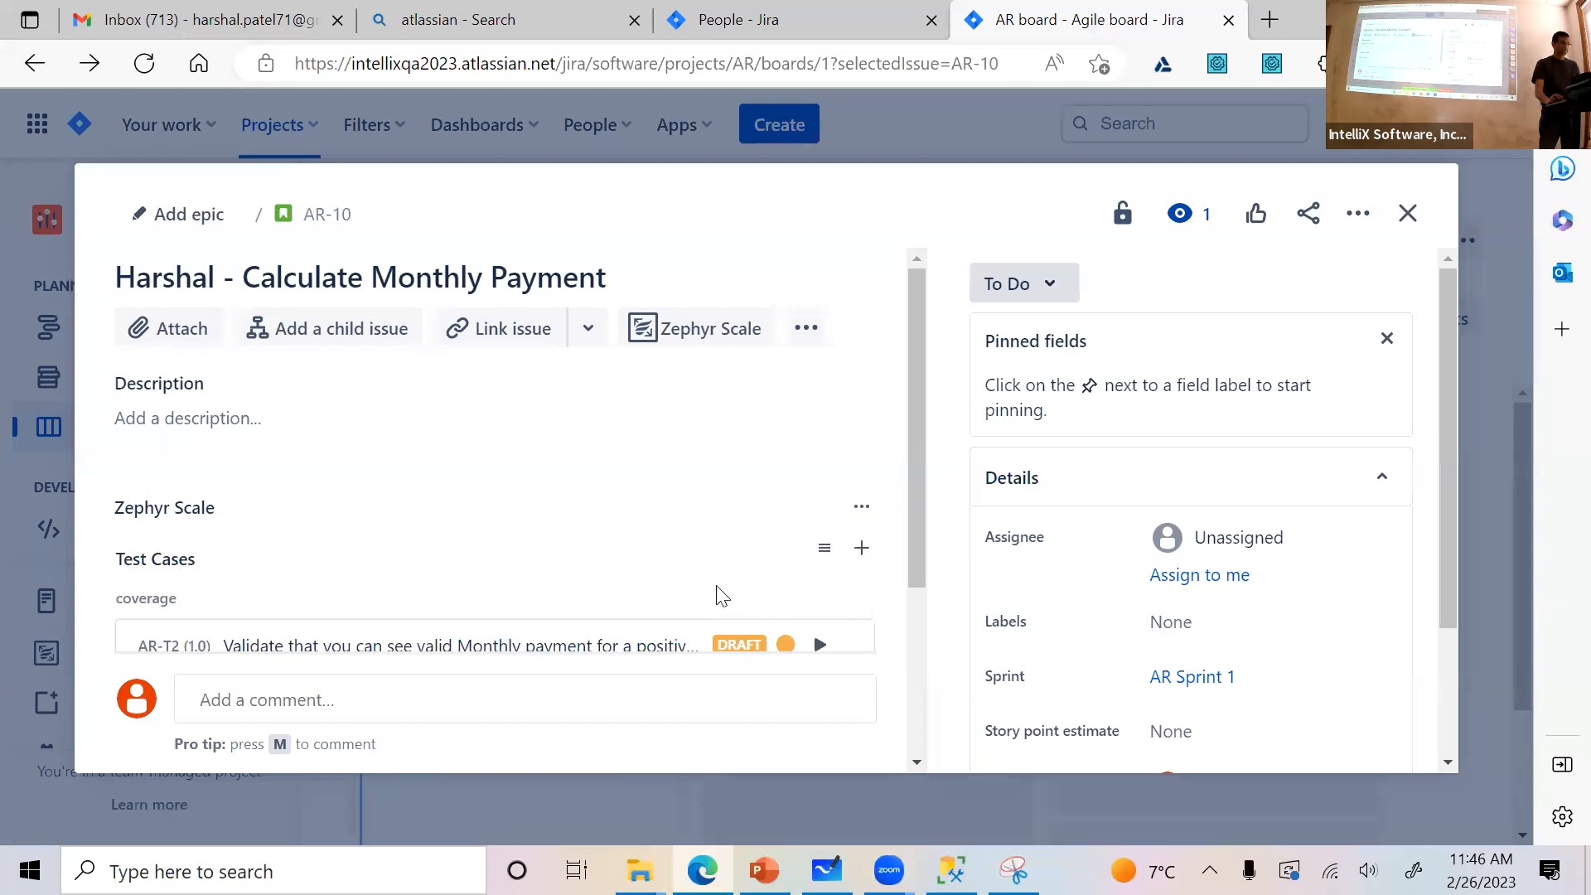
scroll(722, 597, "down", 3)
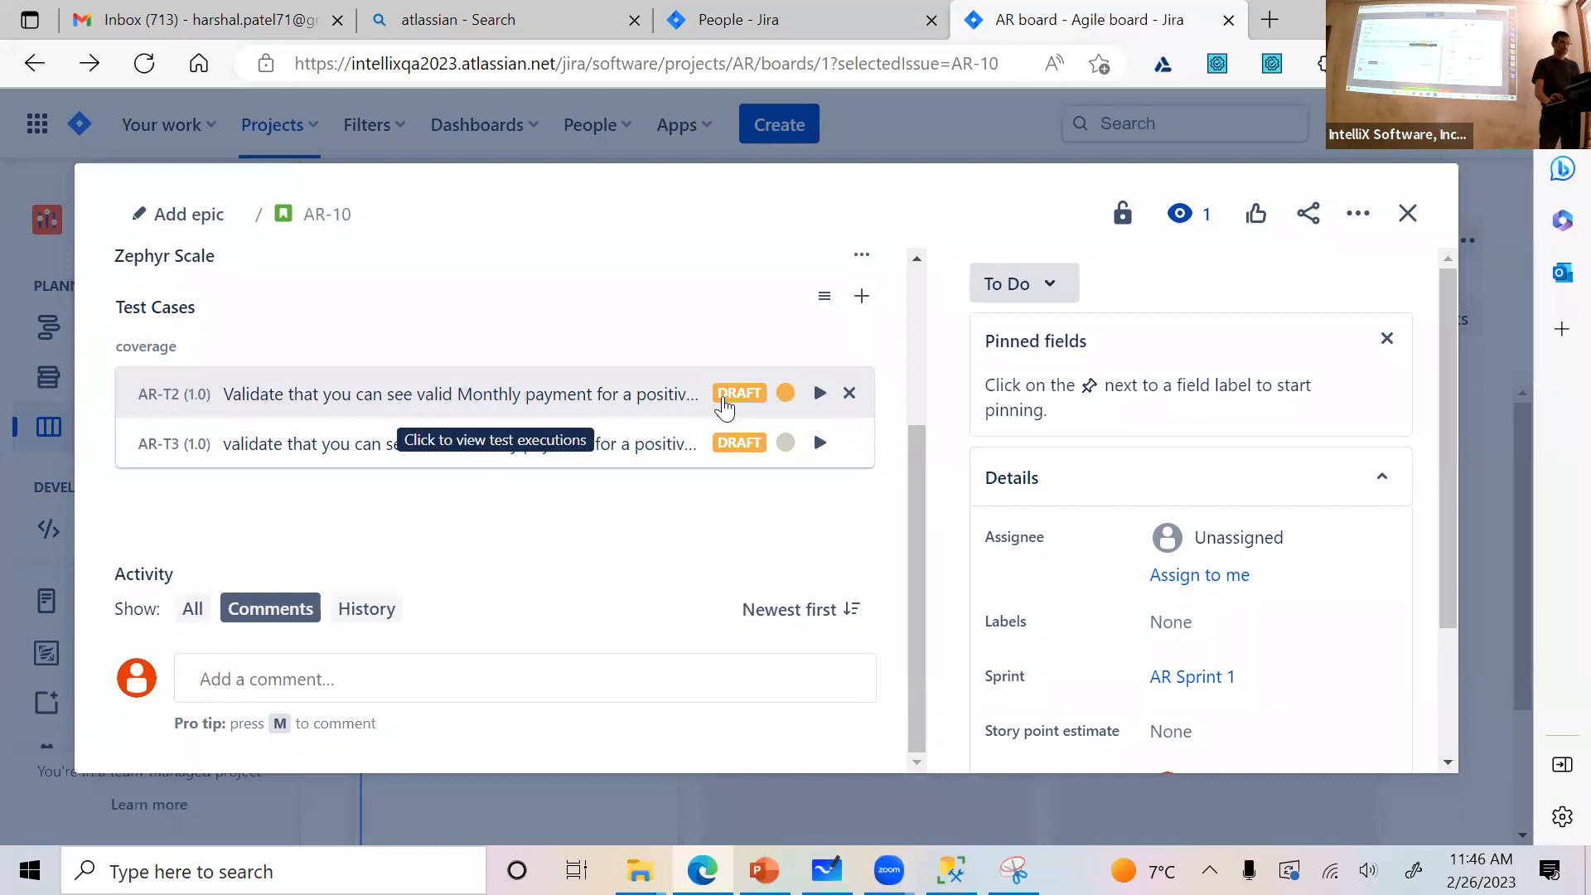
left_click(1408, 213)
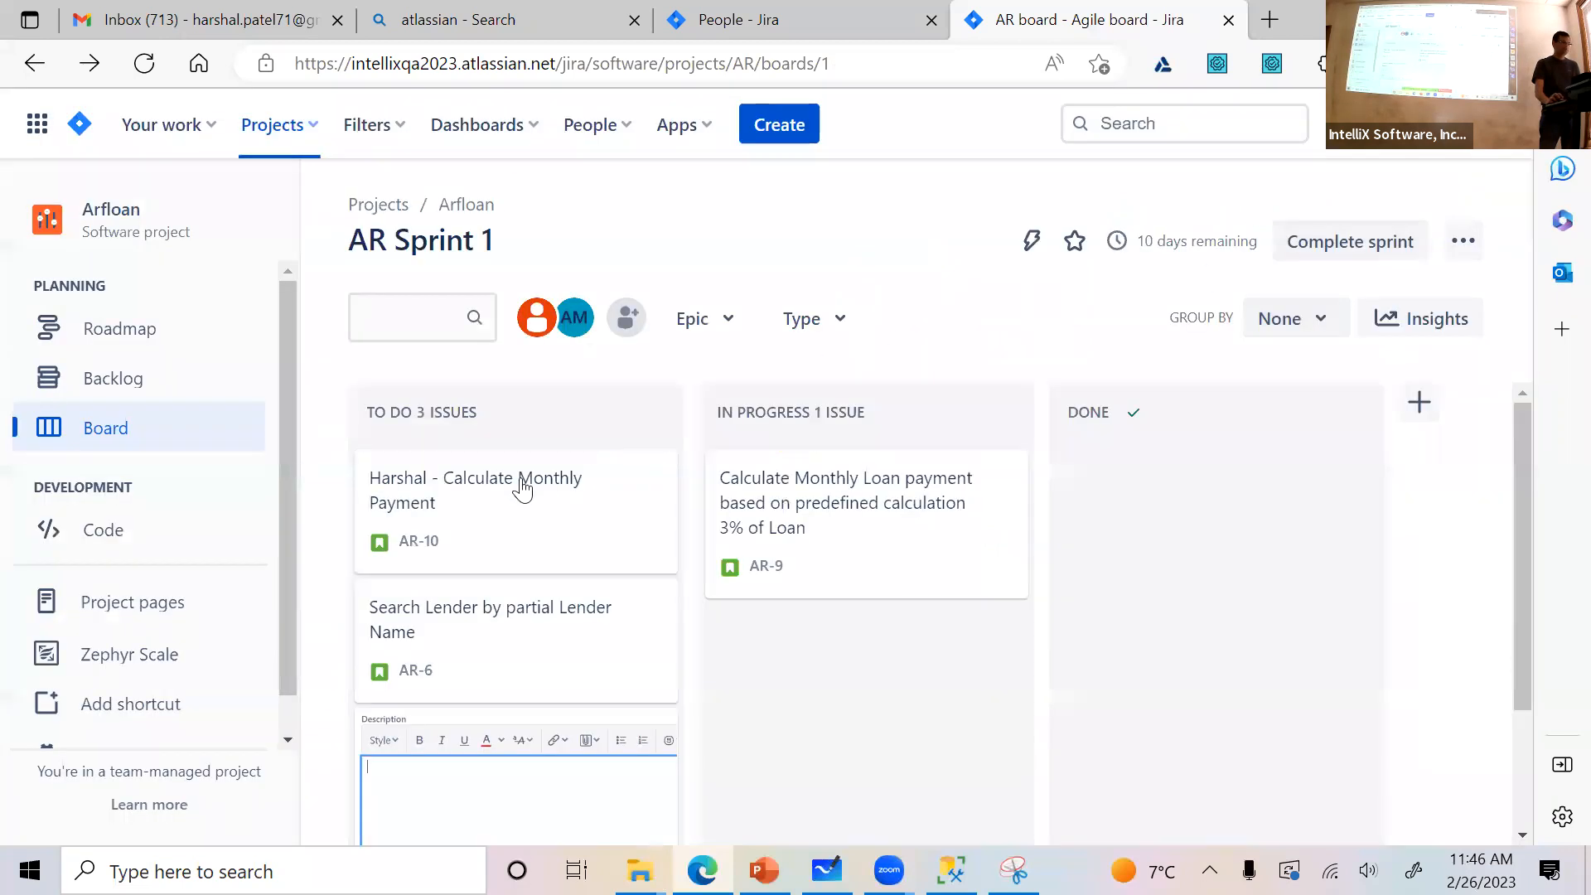
Reopen story AR-10 from the board to check test case AR-T2's last execution result, and close it again
left_click(445, 495)
scroll(653, 502, "down", 1)
scroll(653, 503, "down", 2)
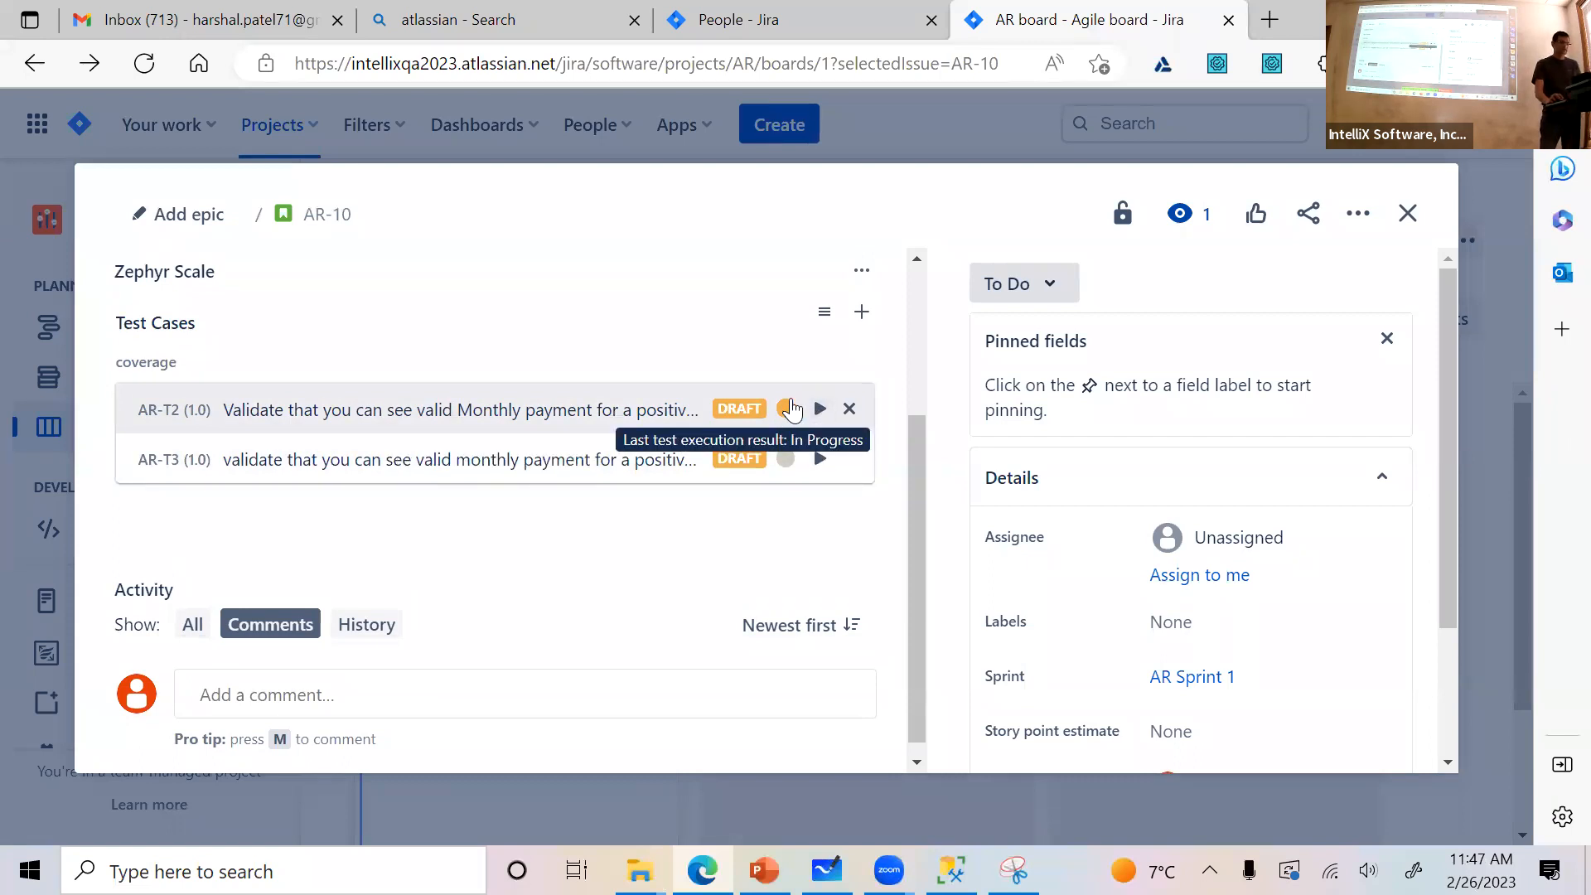
left_click(1408, 213)
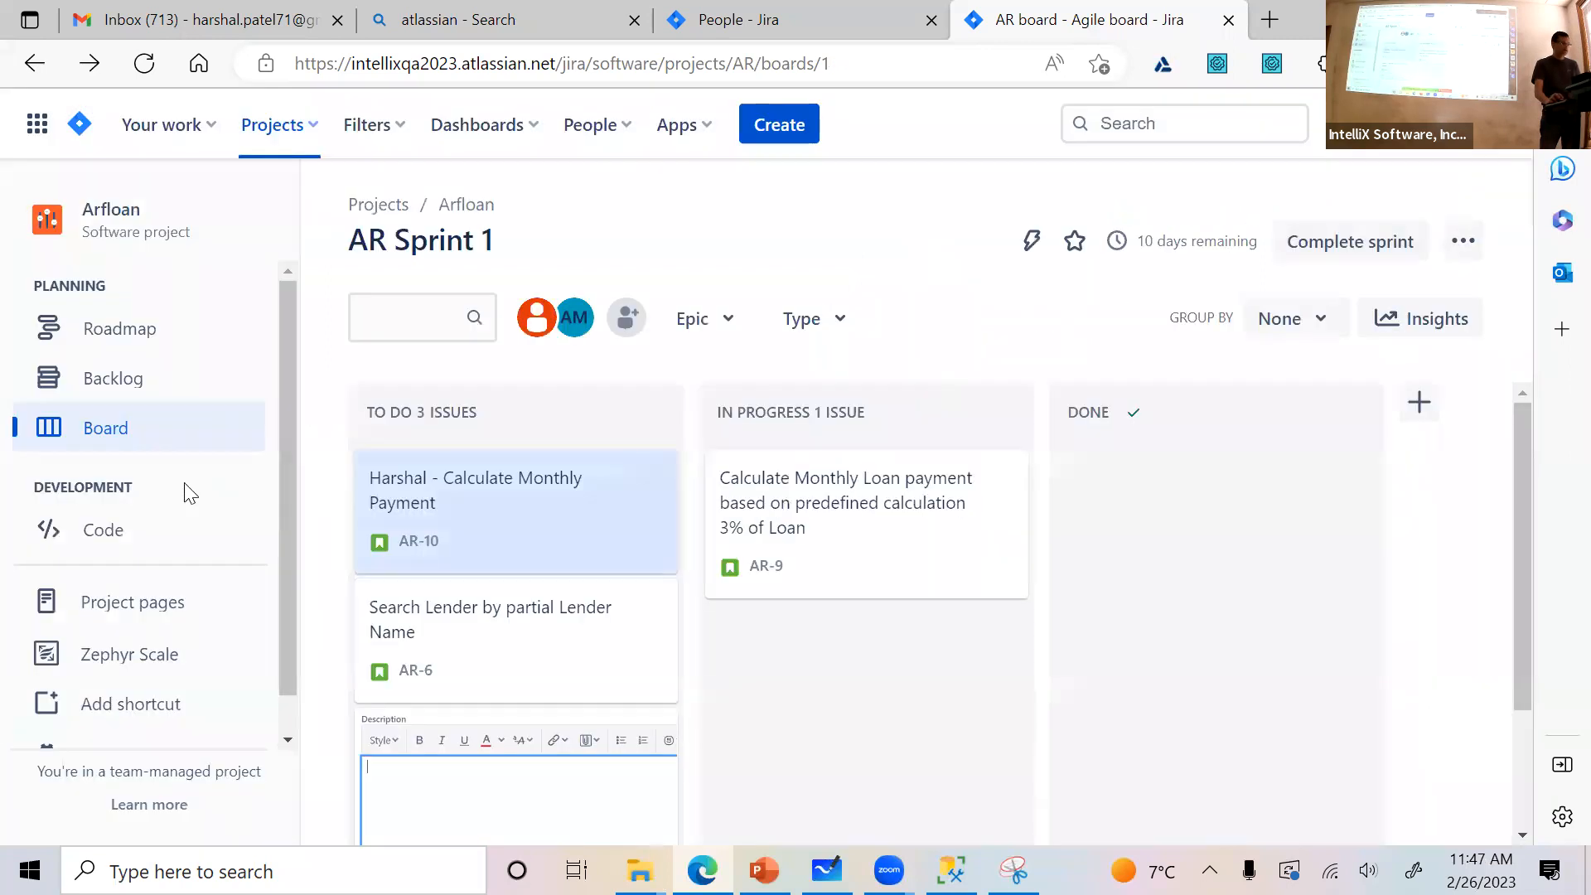
Open the Arfloan backlog and examine the issues in AR Sprint 1, AR Sprint 2 and the Backlog list
left_click(129, 388)
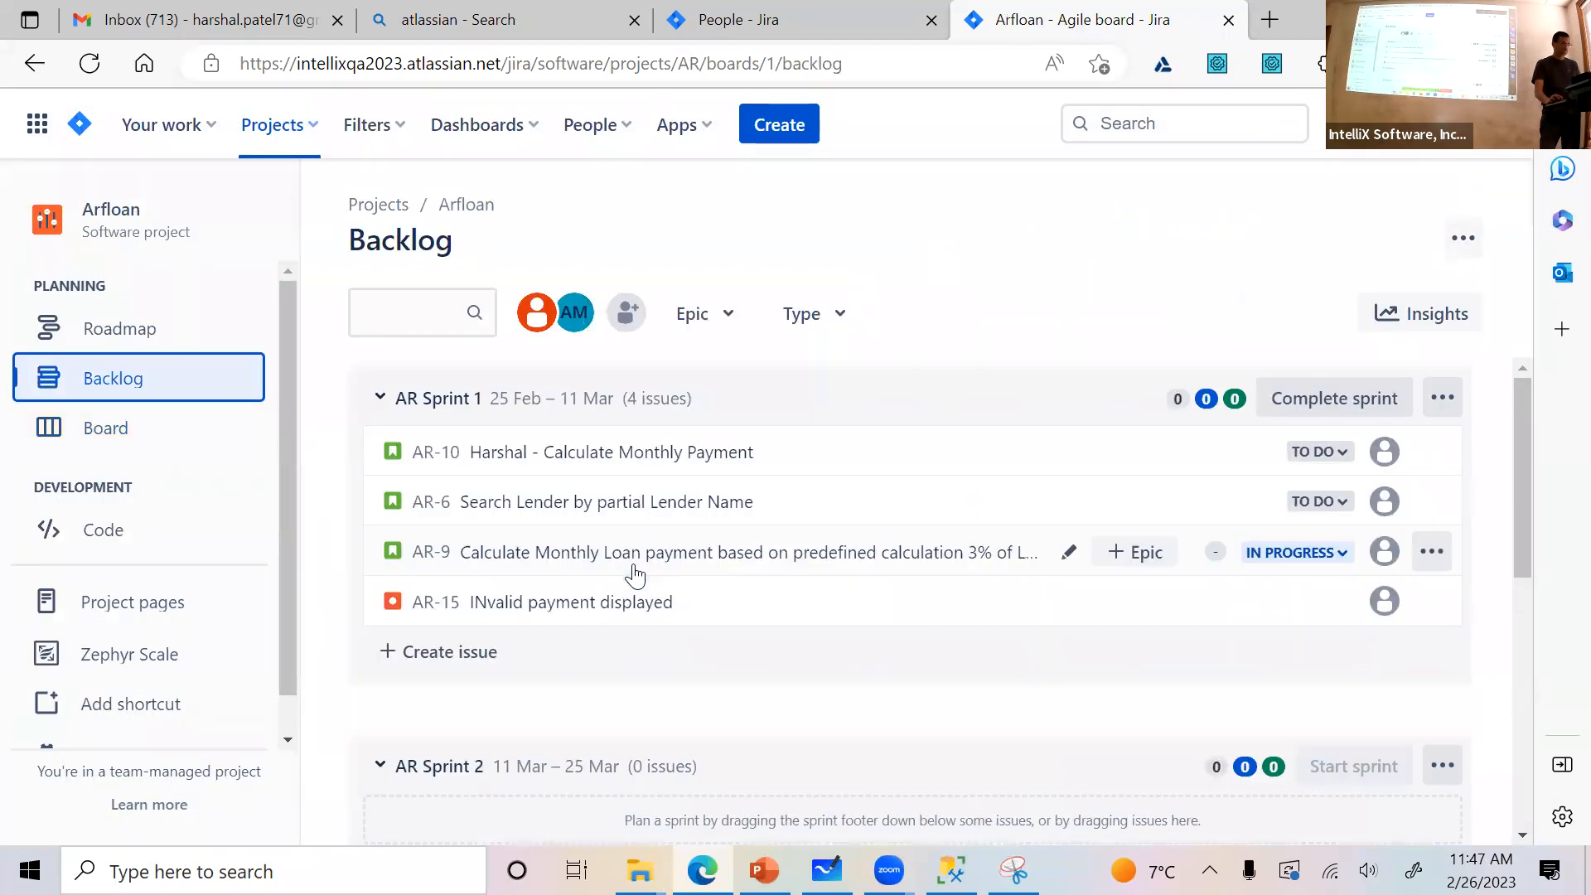
scroll(635, 572, "down", 3)
scroll(591, 473, "up", 2)
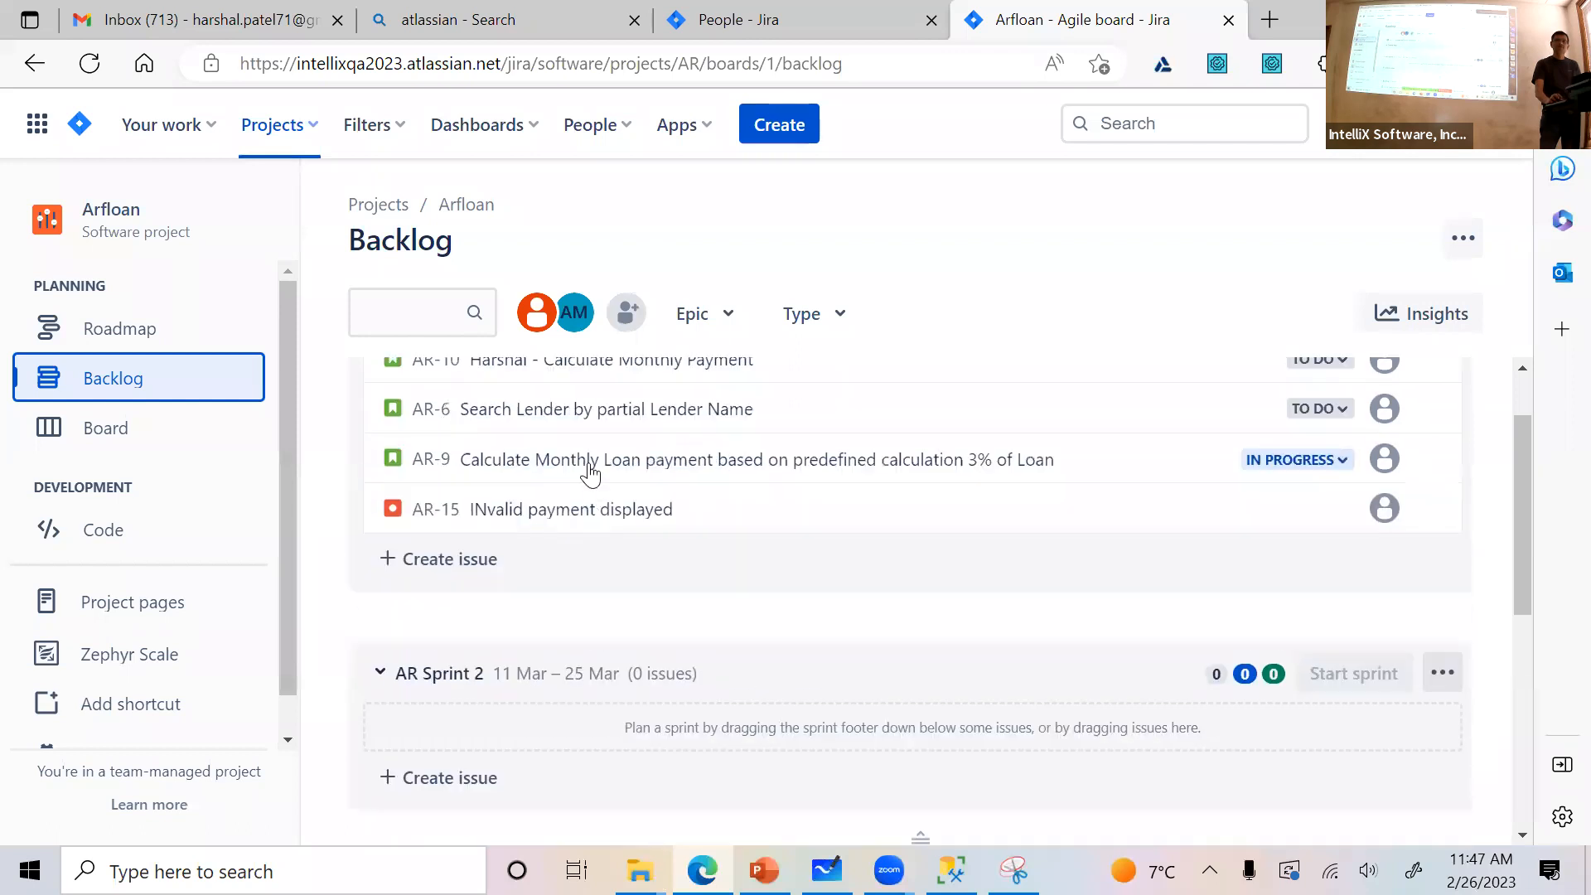
scroll(590, 472, "up", 1)
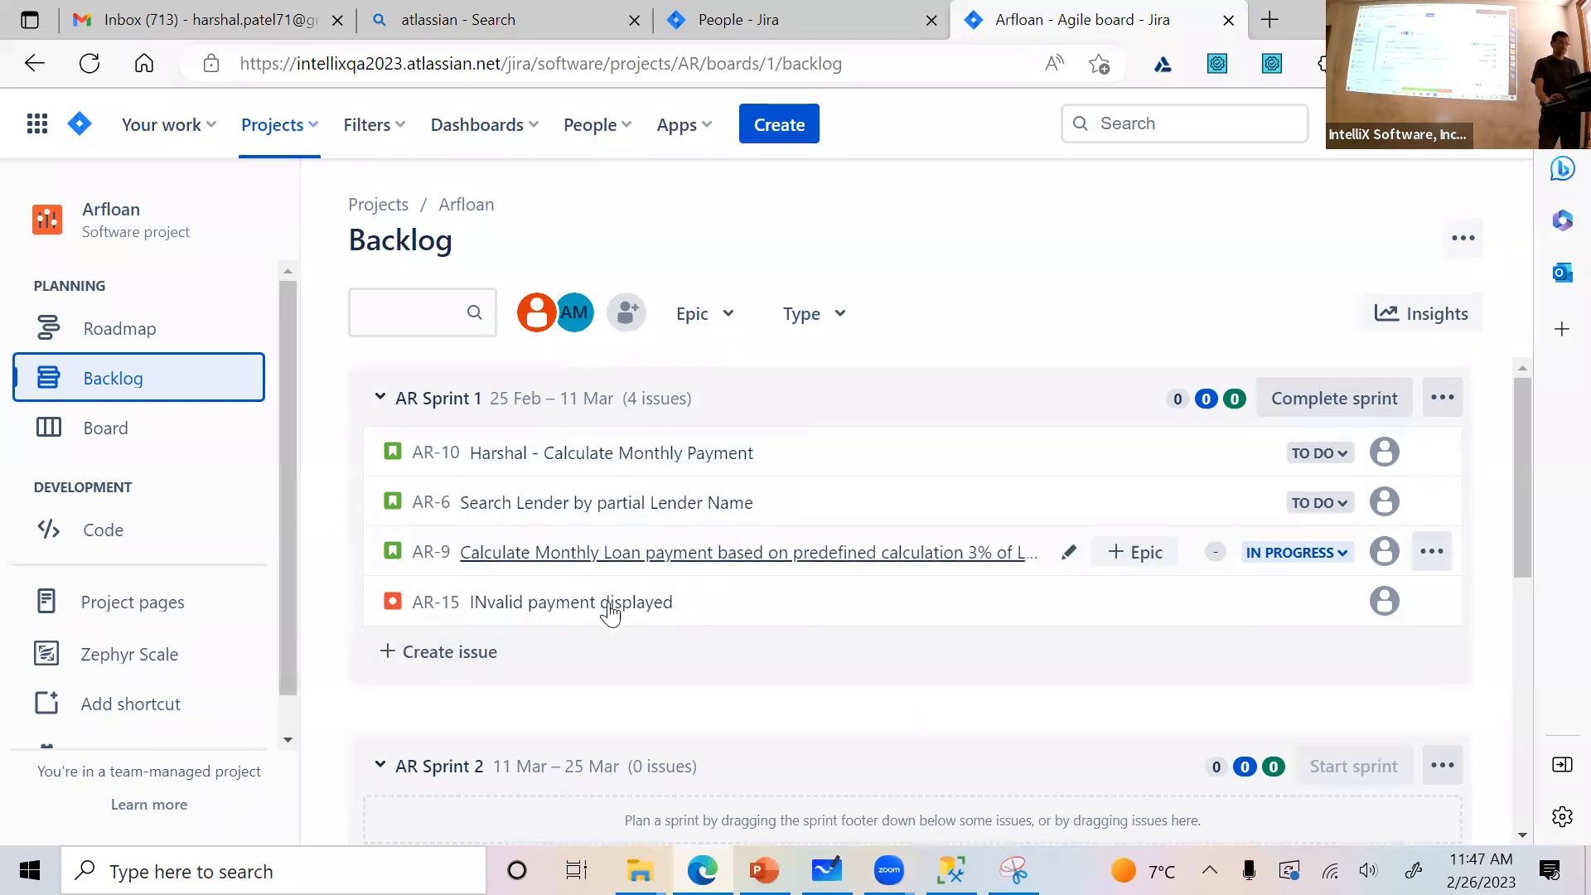
scroll(639, 589, "down", 2)
scroll(639, 580, "down", 5)
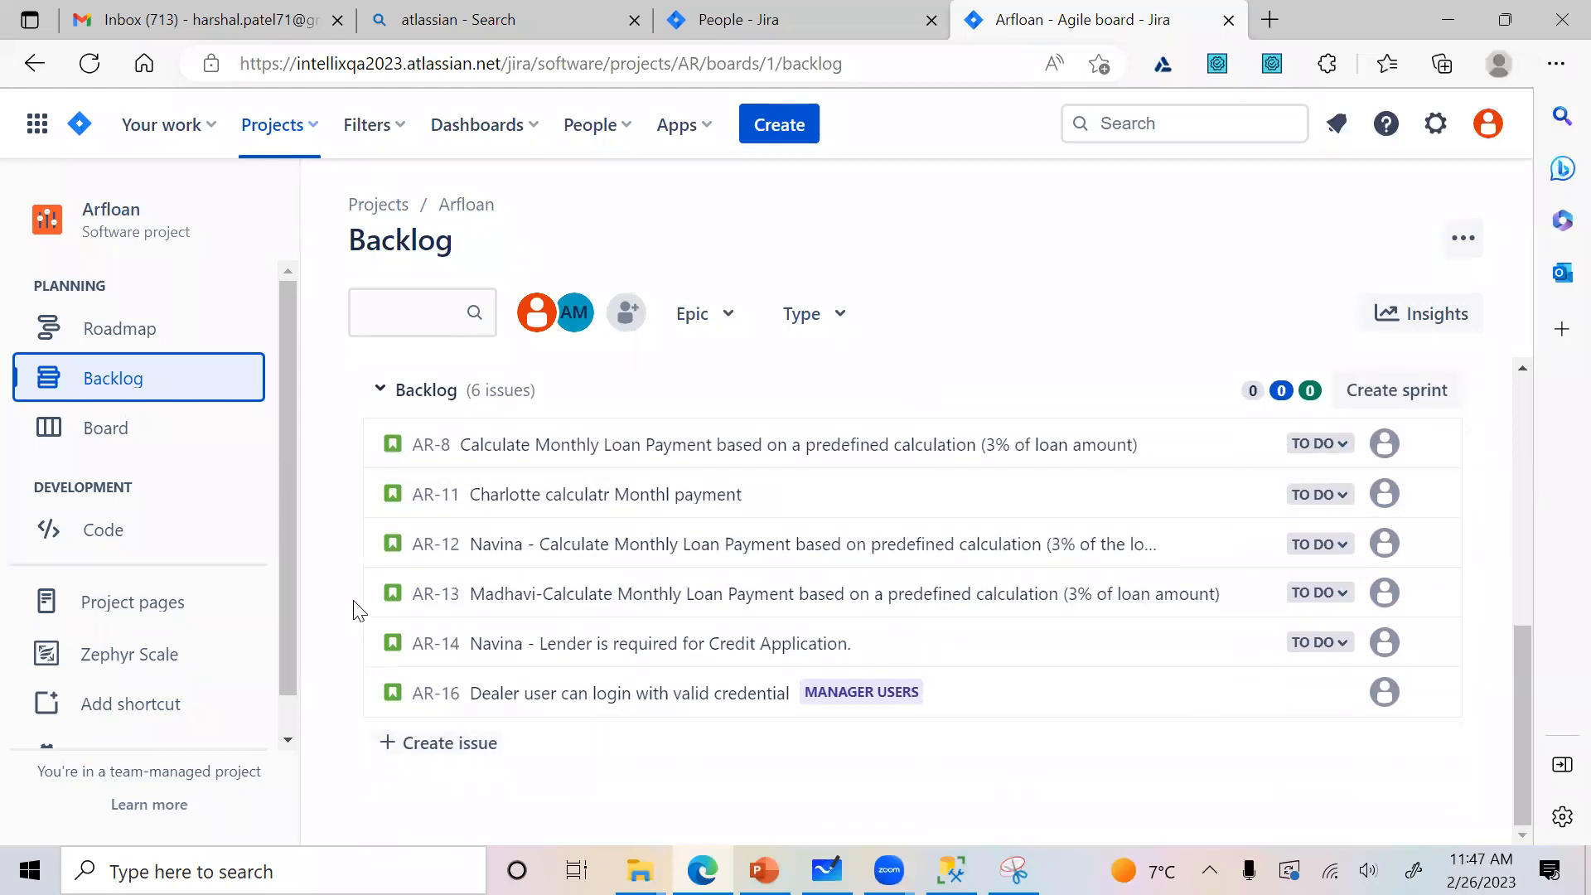
scroll(354, 611, "up", 5)
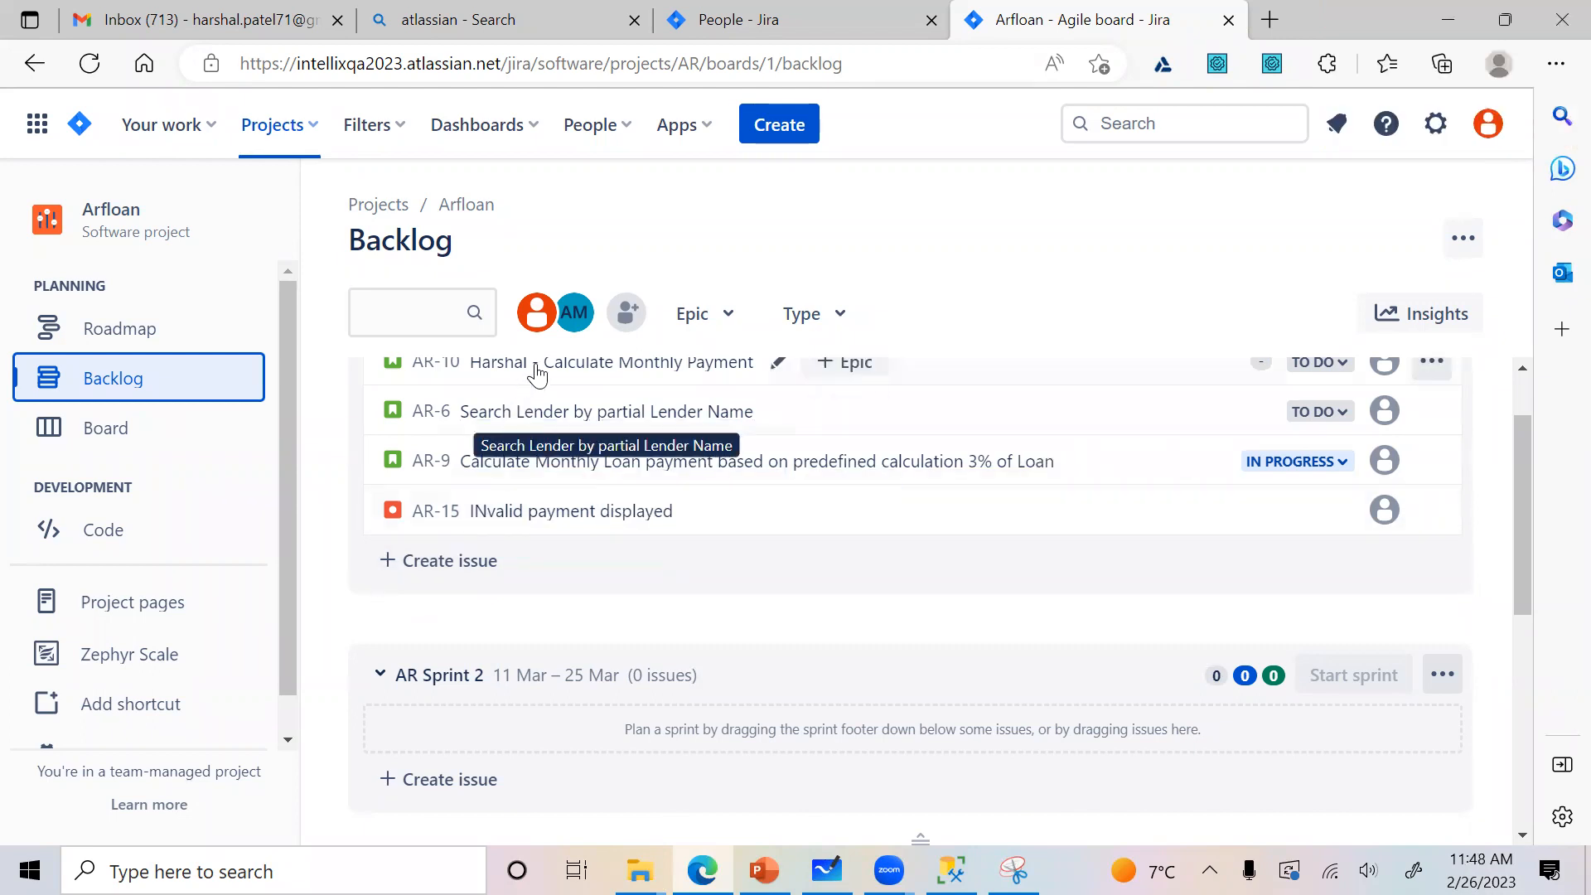
scroll(389, 634, "up", 2)
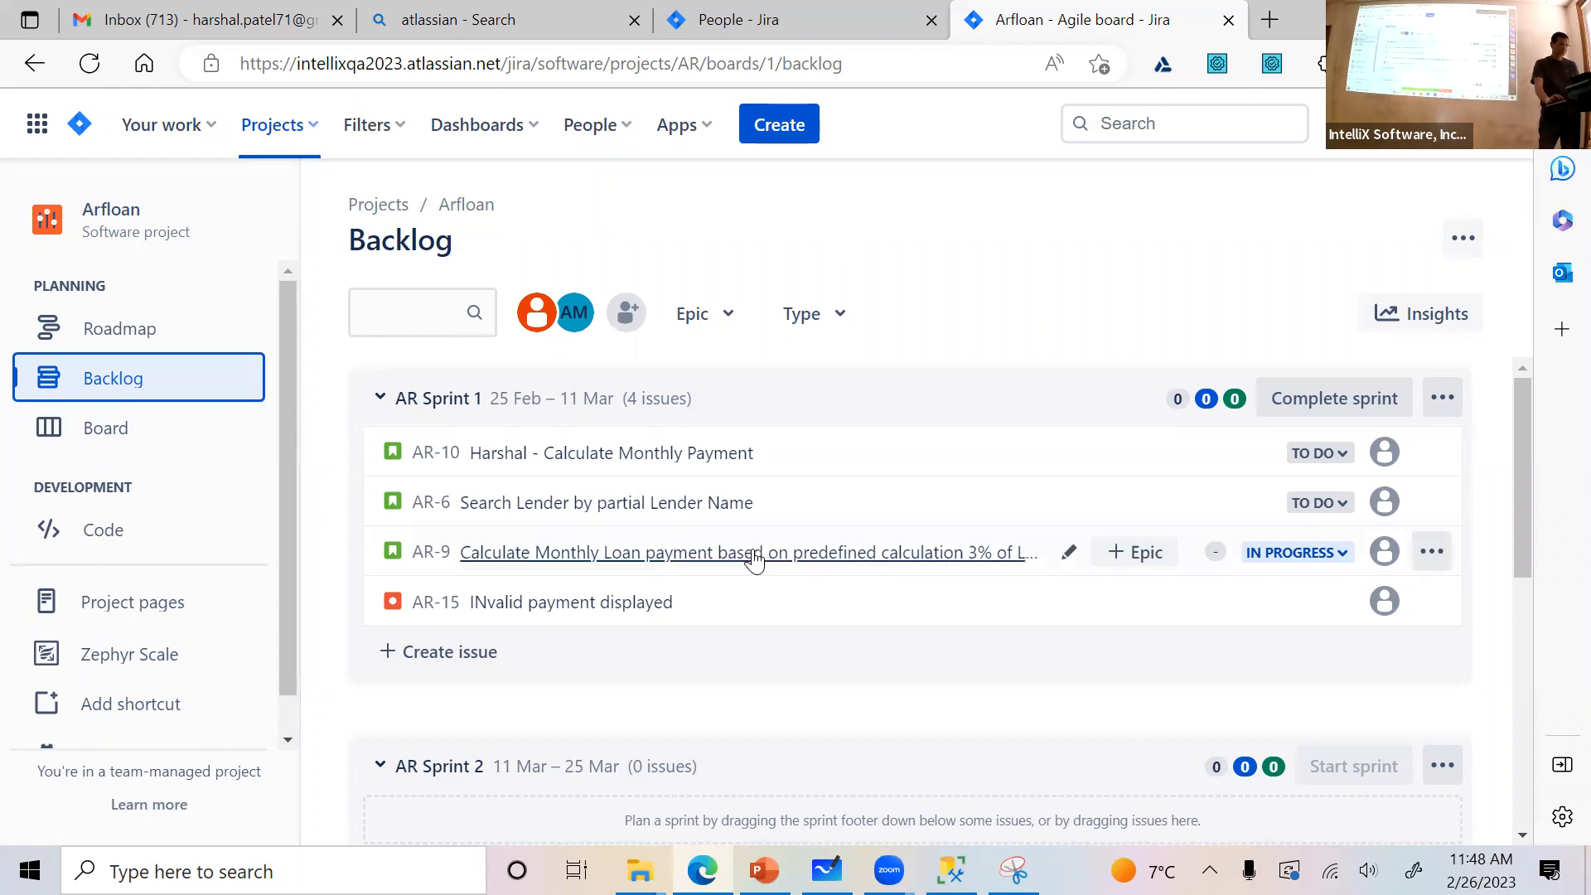
scroll(756, 561, "down", 4)
scroll(751, 550, "up", 4)
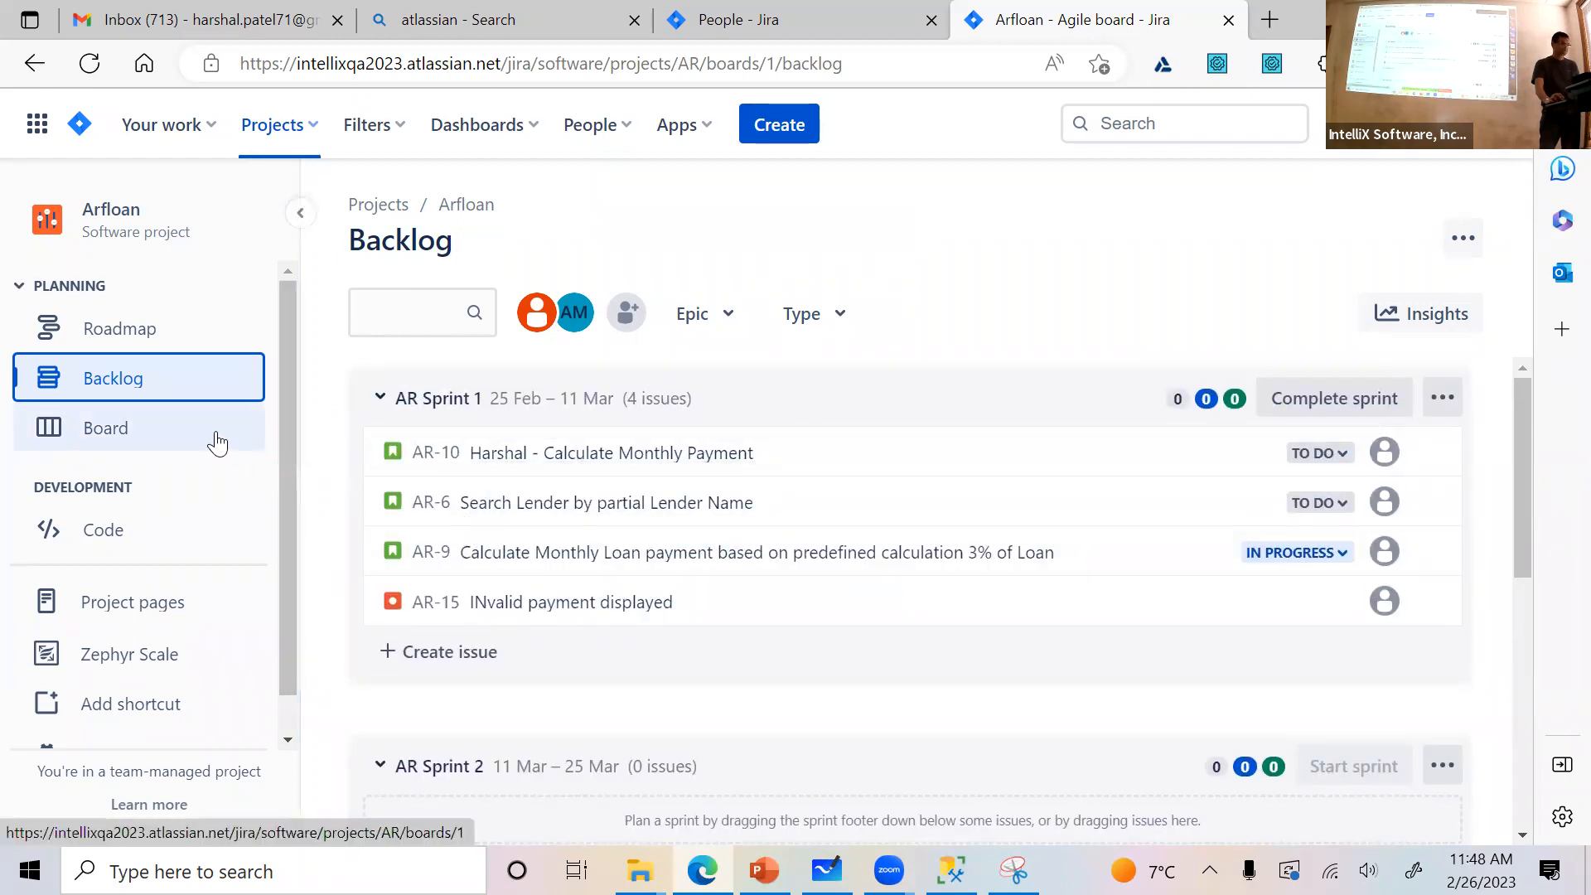
left_click(522, 142)
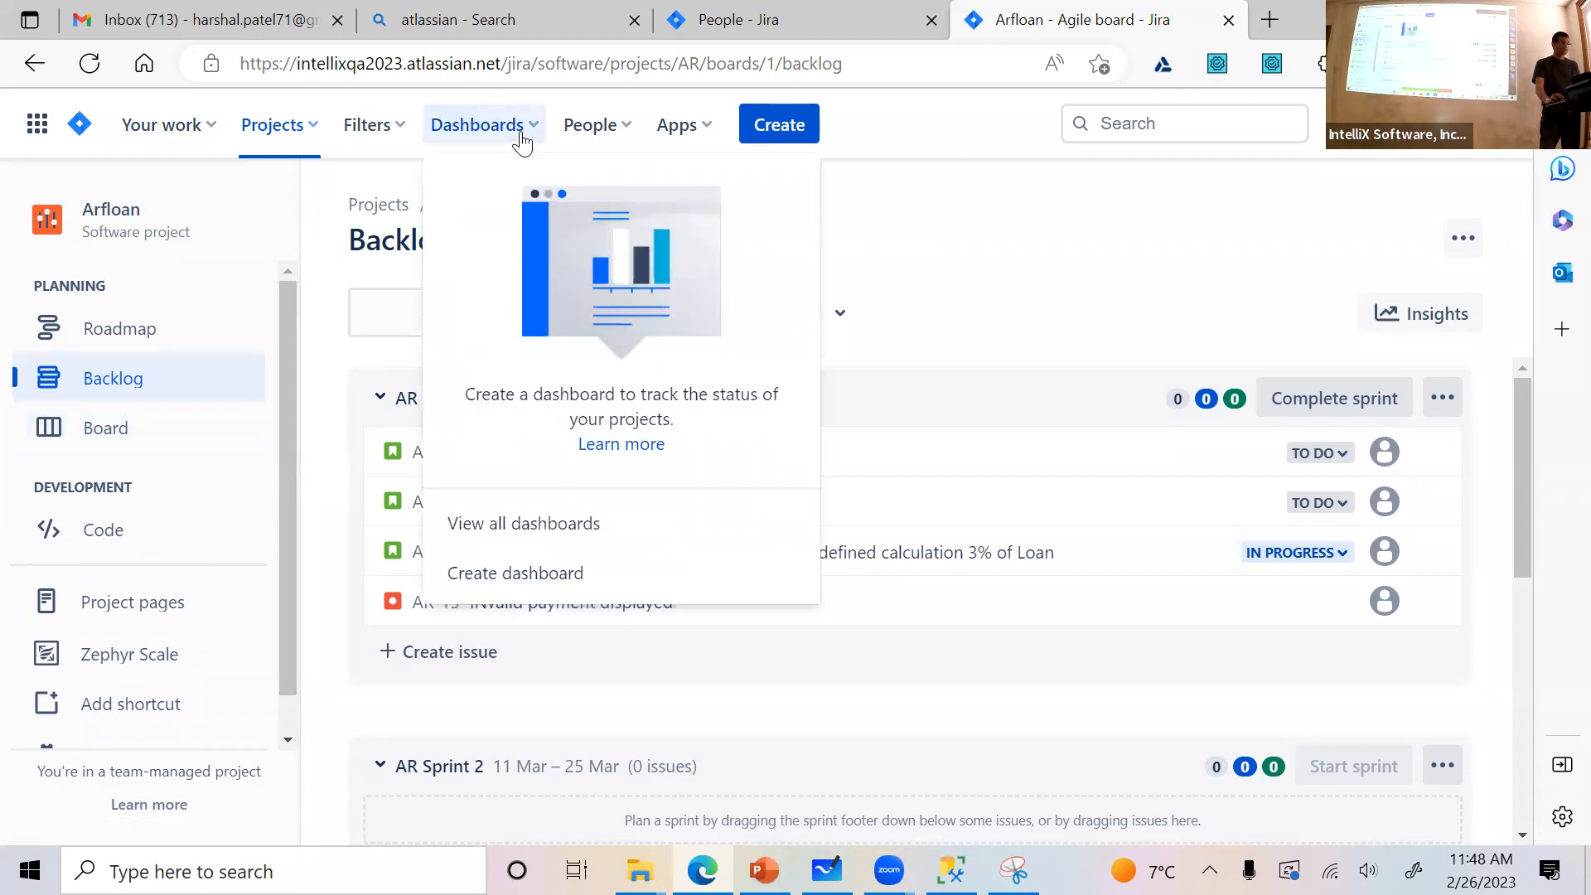
left_click(906, 242)
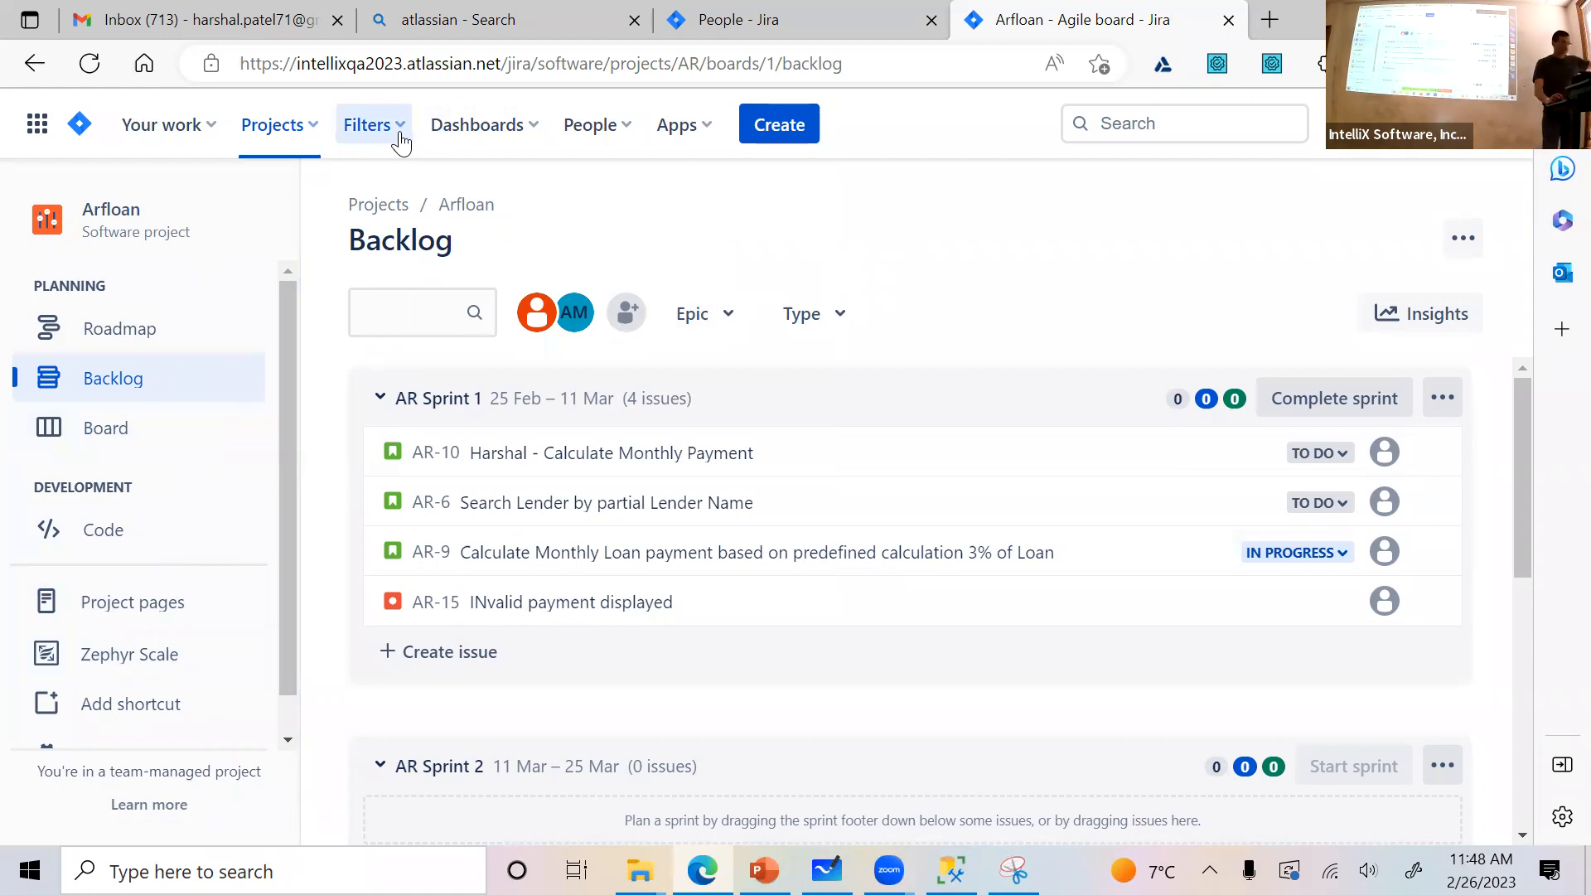
scroll(96, 452, "down", 1)
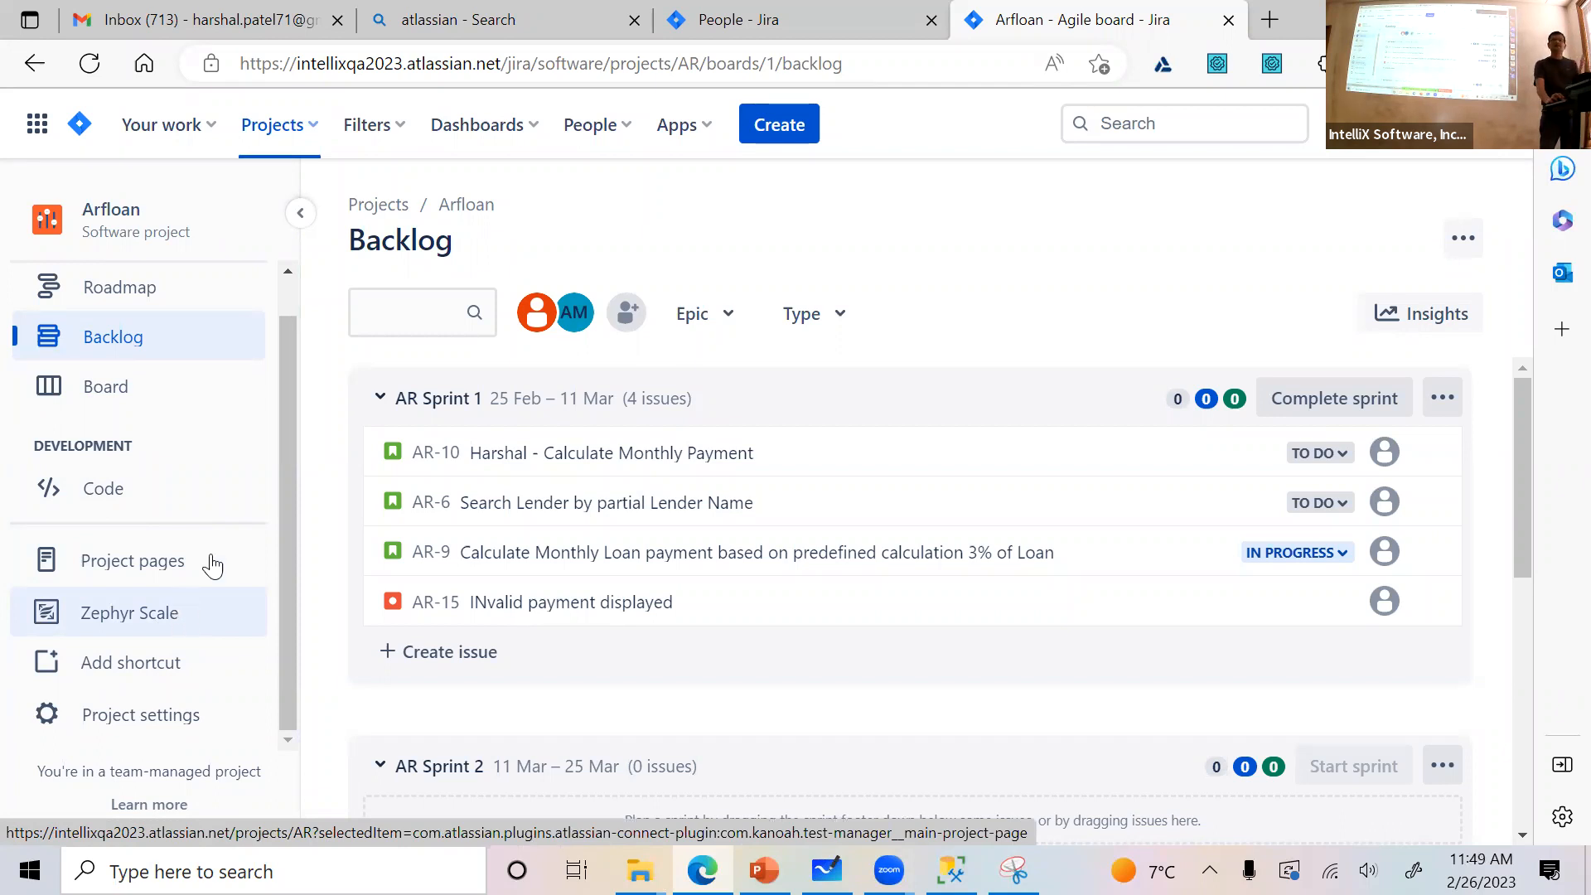
left_click(699, 139)
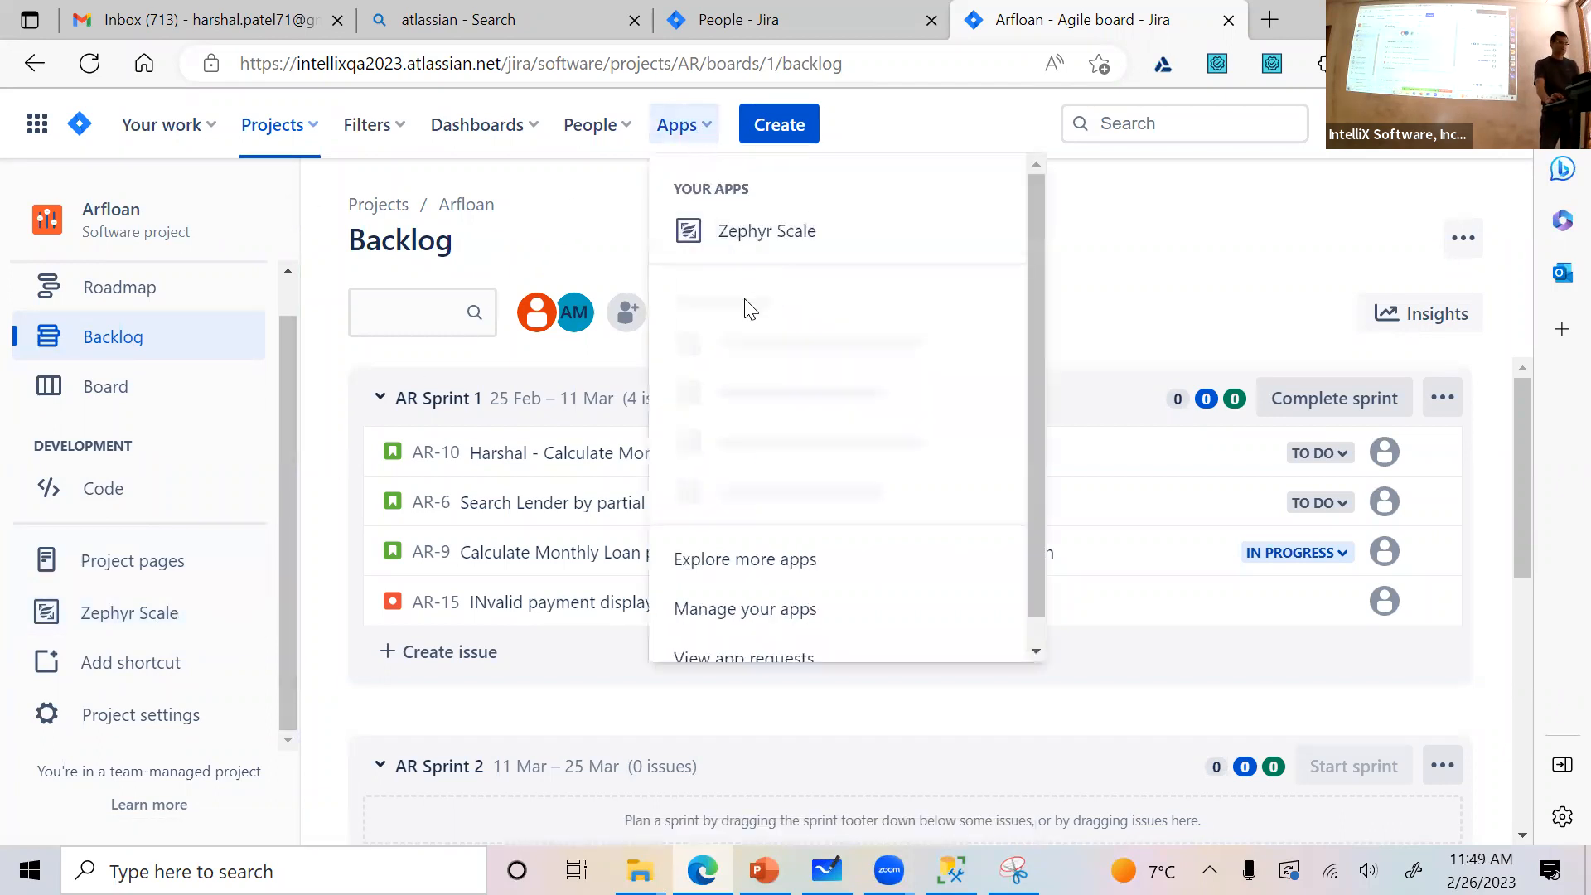
left_click(796, 133)
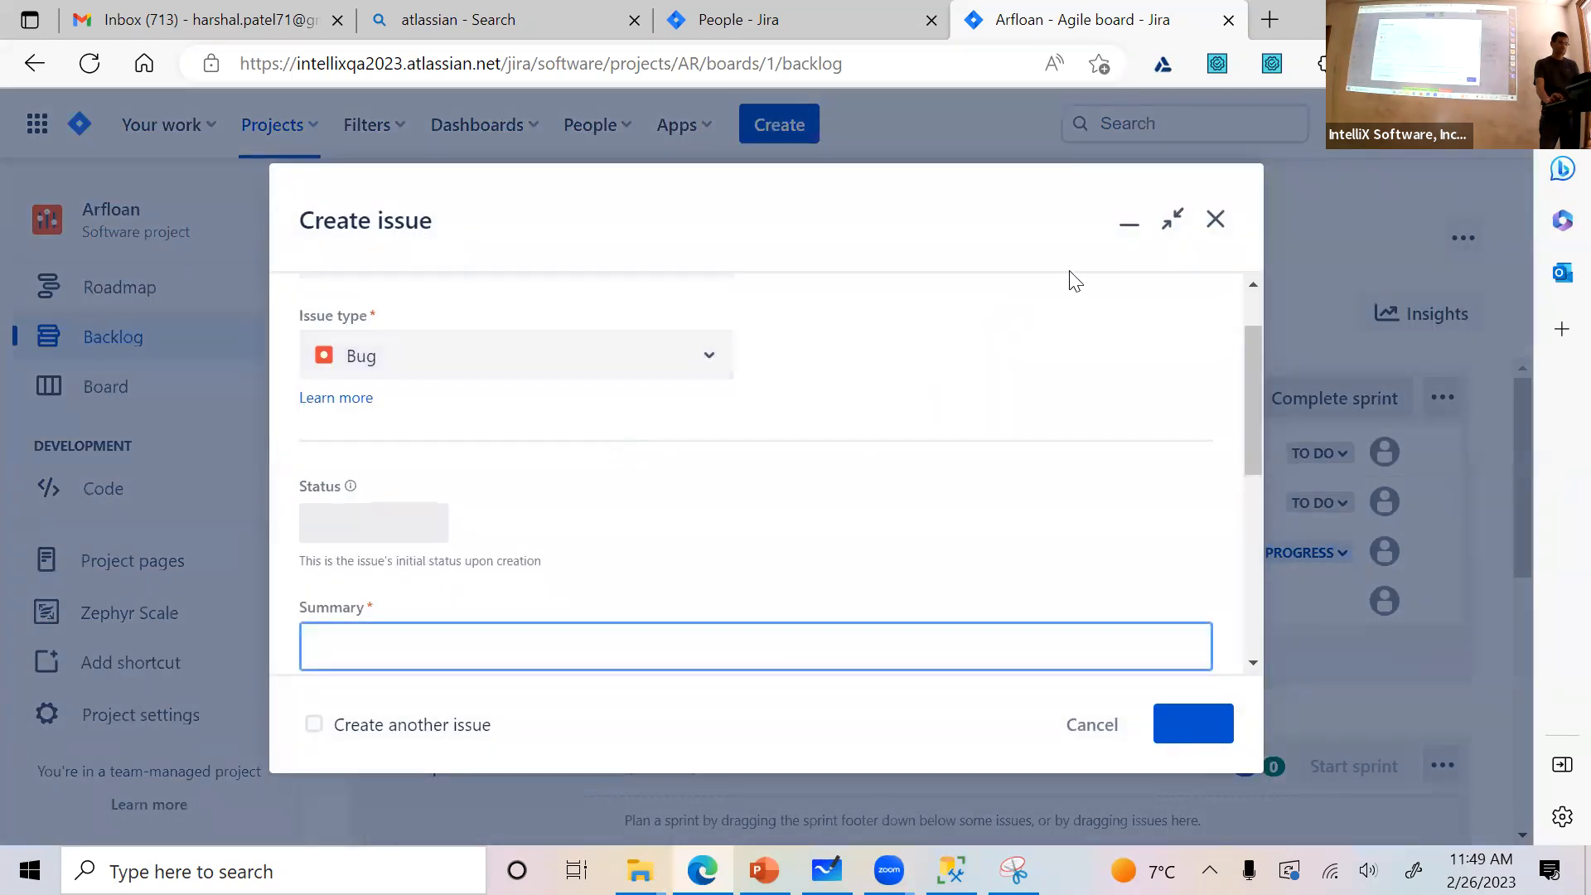
left_click(1216, 220)
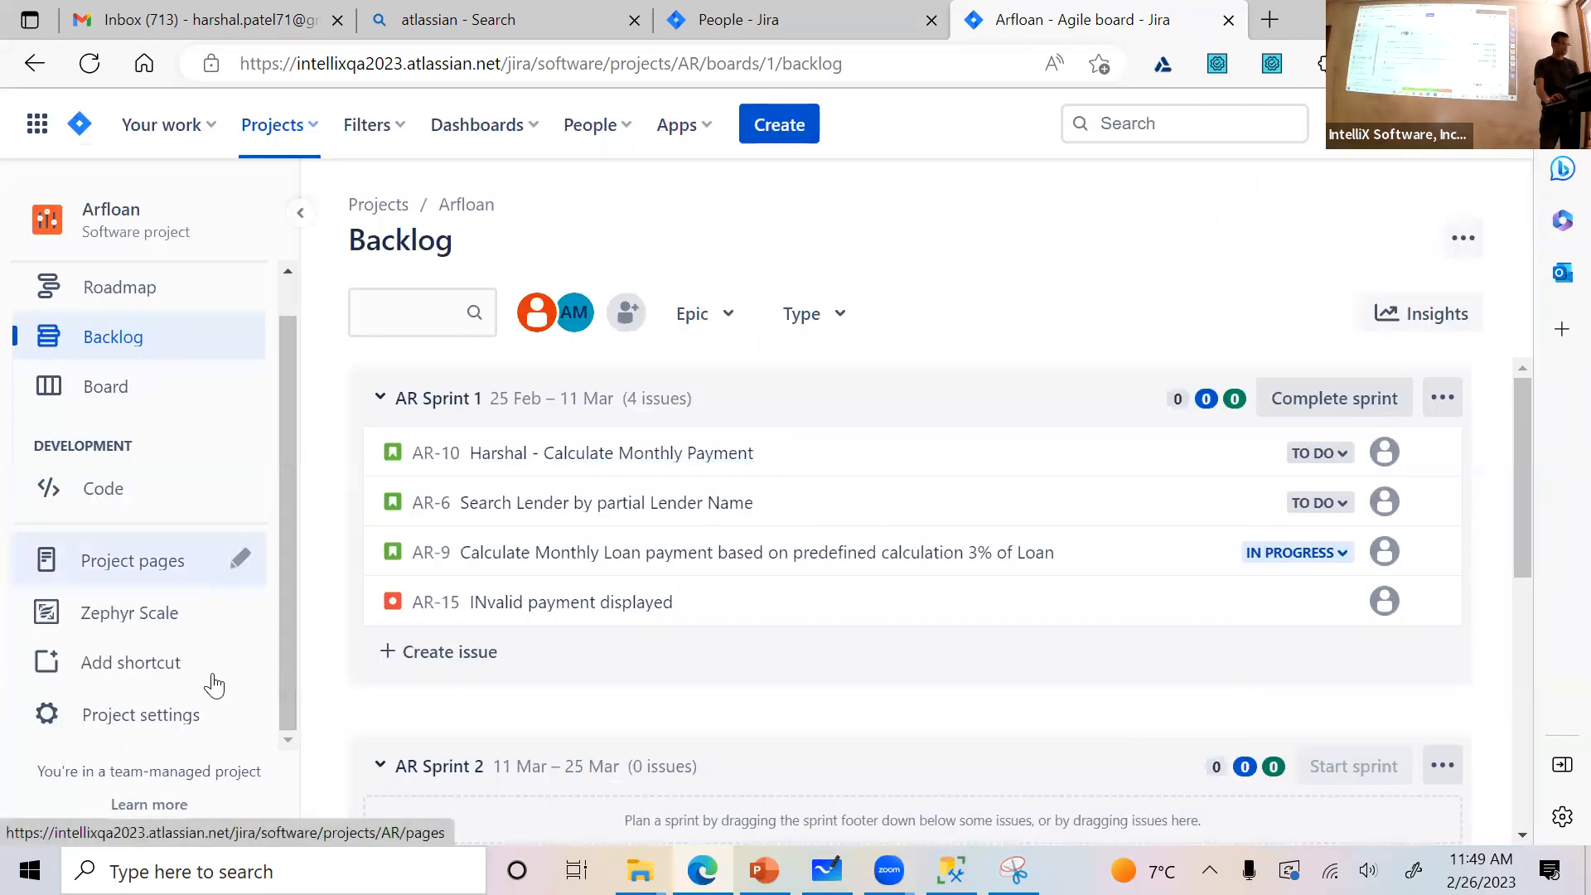
Open the Arfloan project settings and check the entries in the Apps section, then collapse it again
left_click(106, 720)
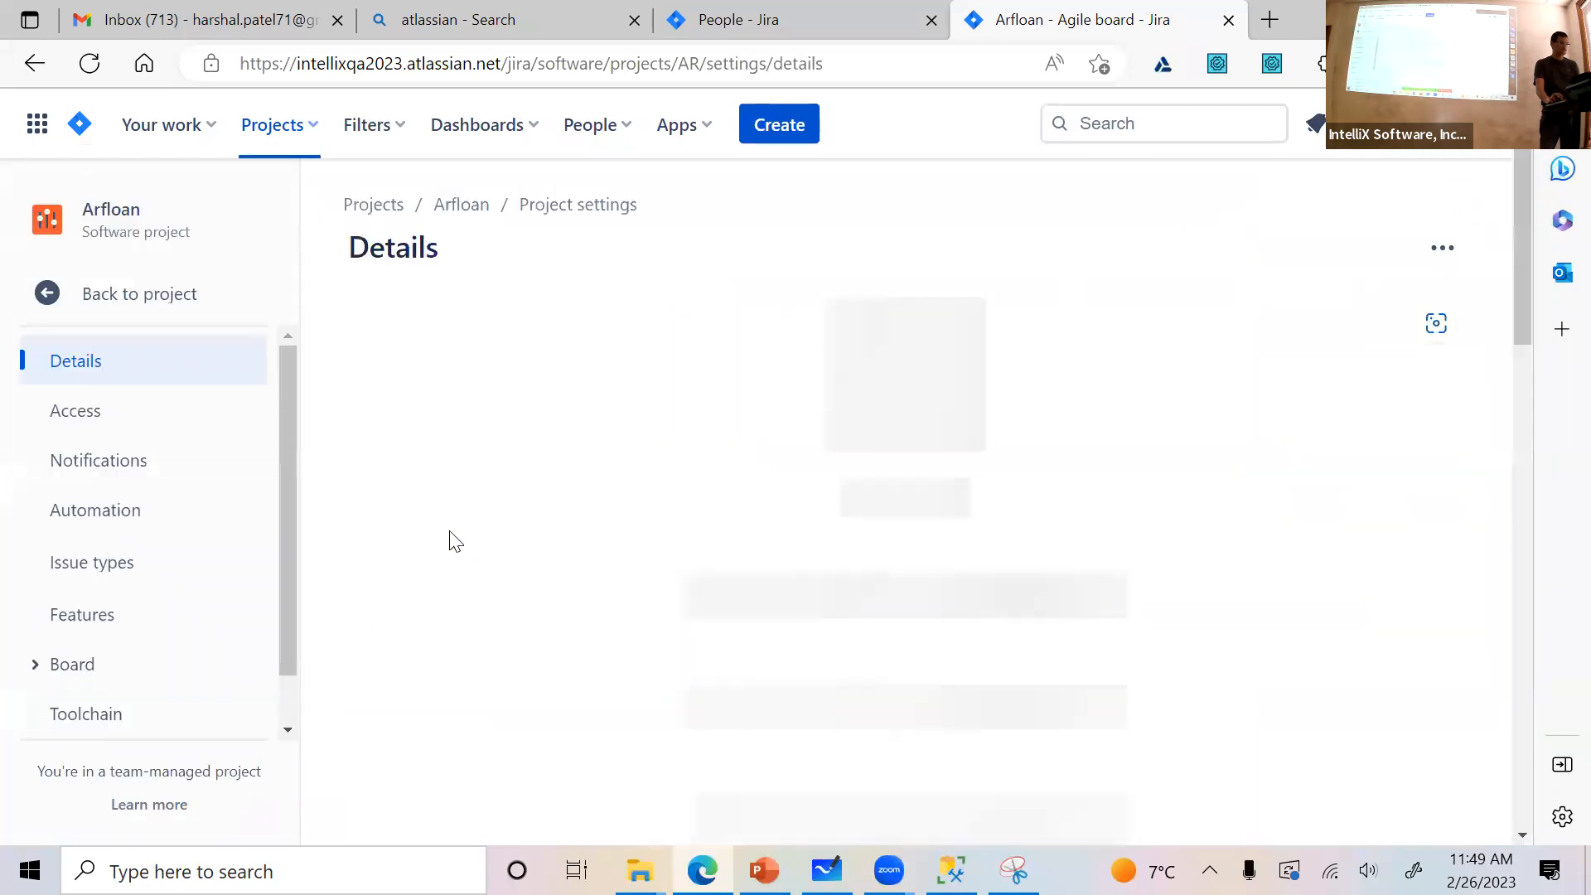
scroll(145, 703, "down", 1)
left_click(145, 703)
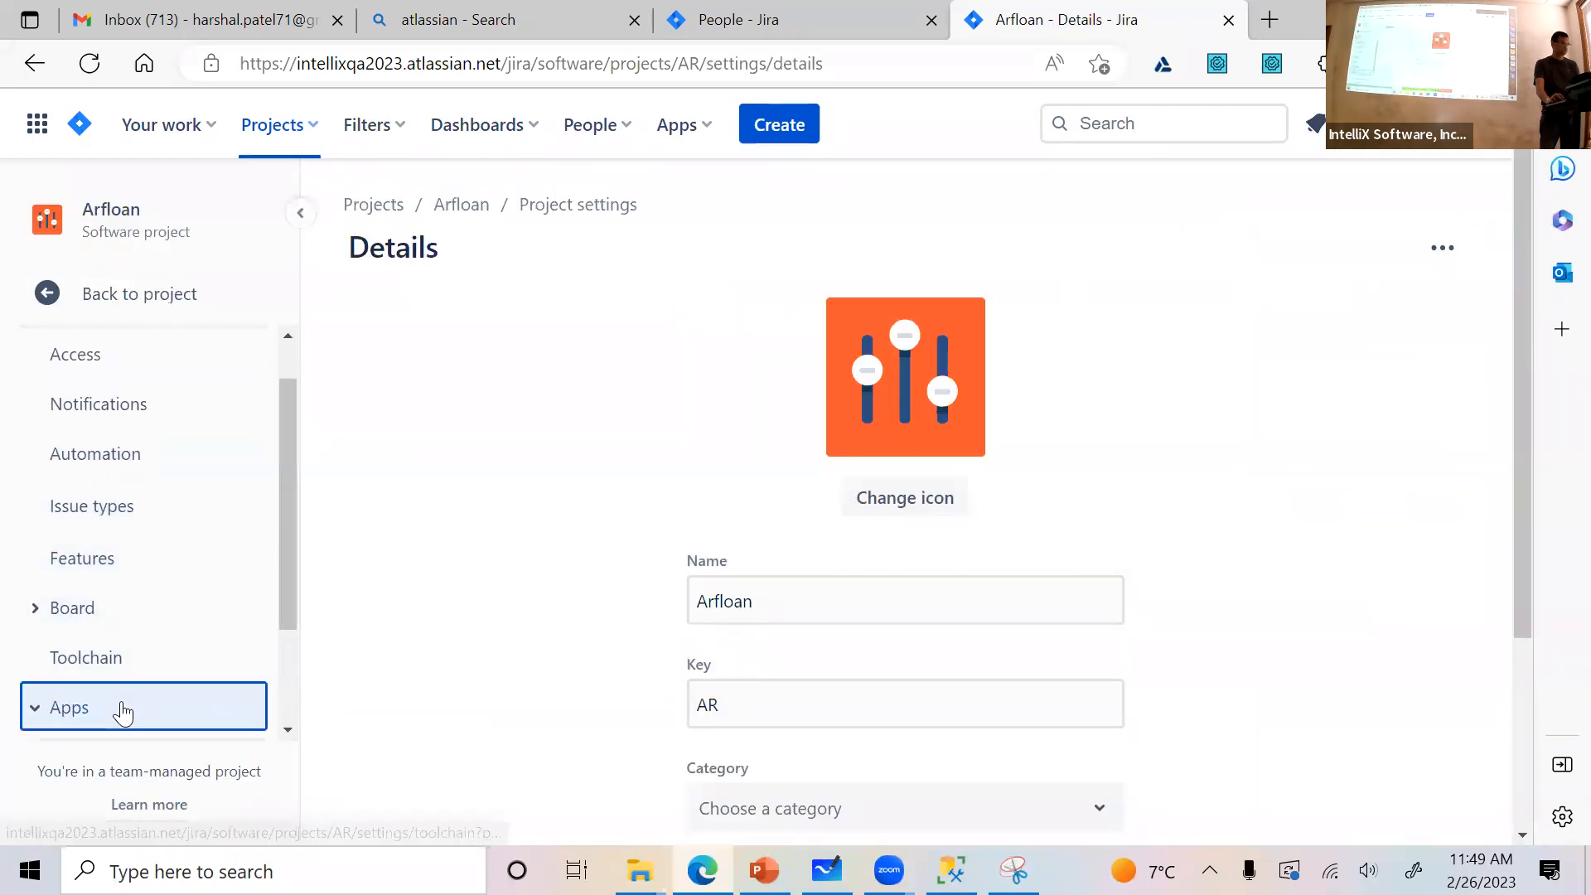
scroll(186, 673, "down", 2)
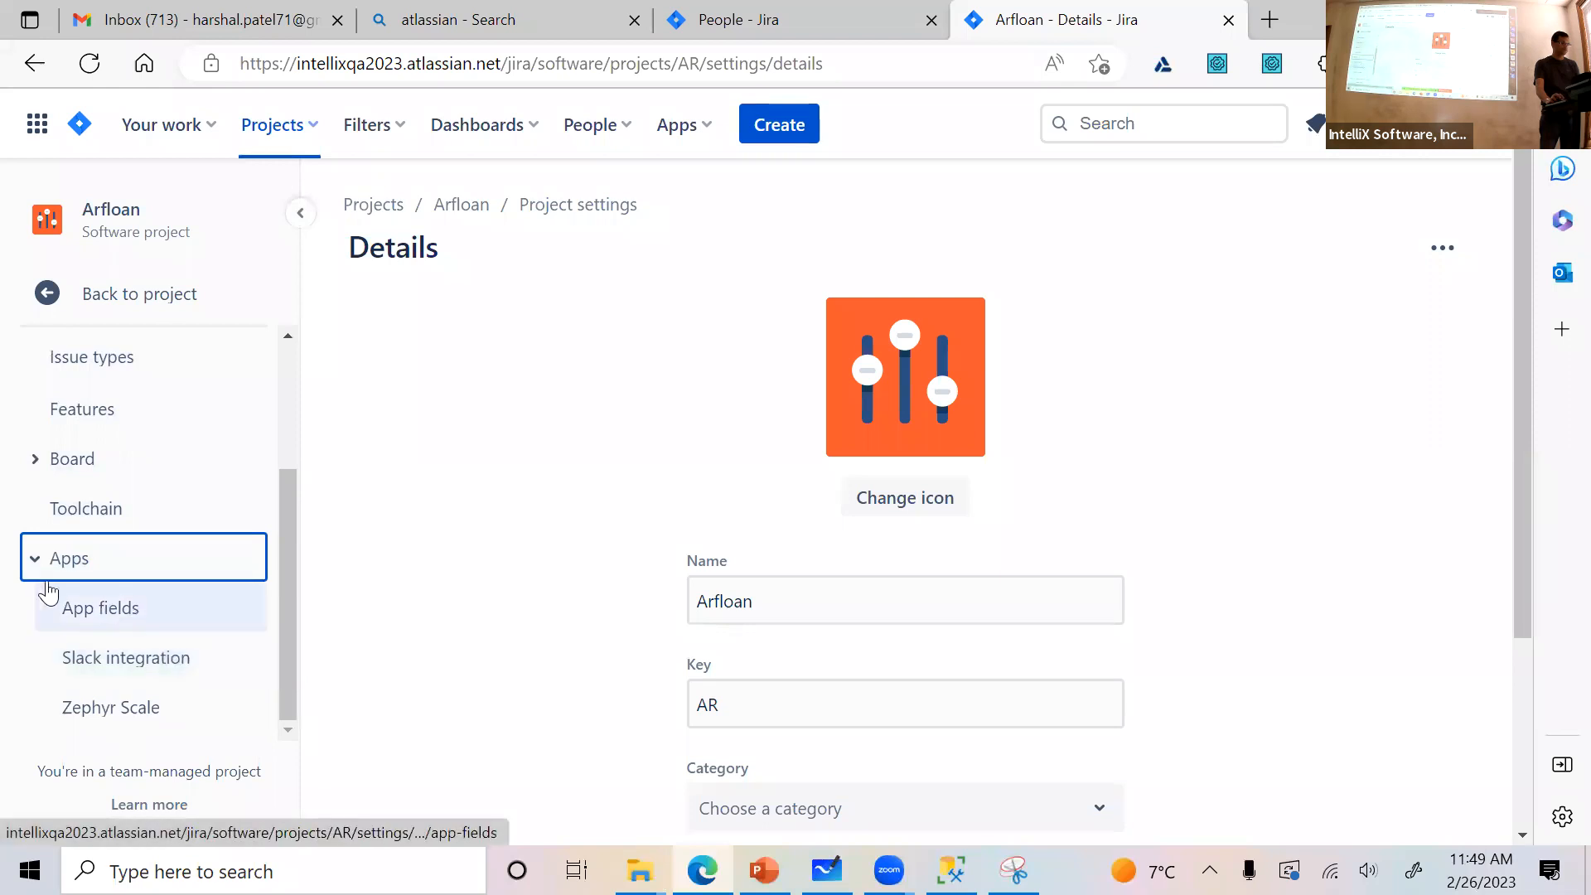
scroll(174, 695, "down", 3)
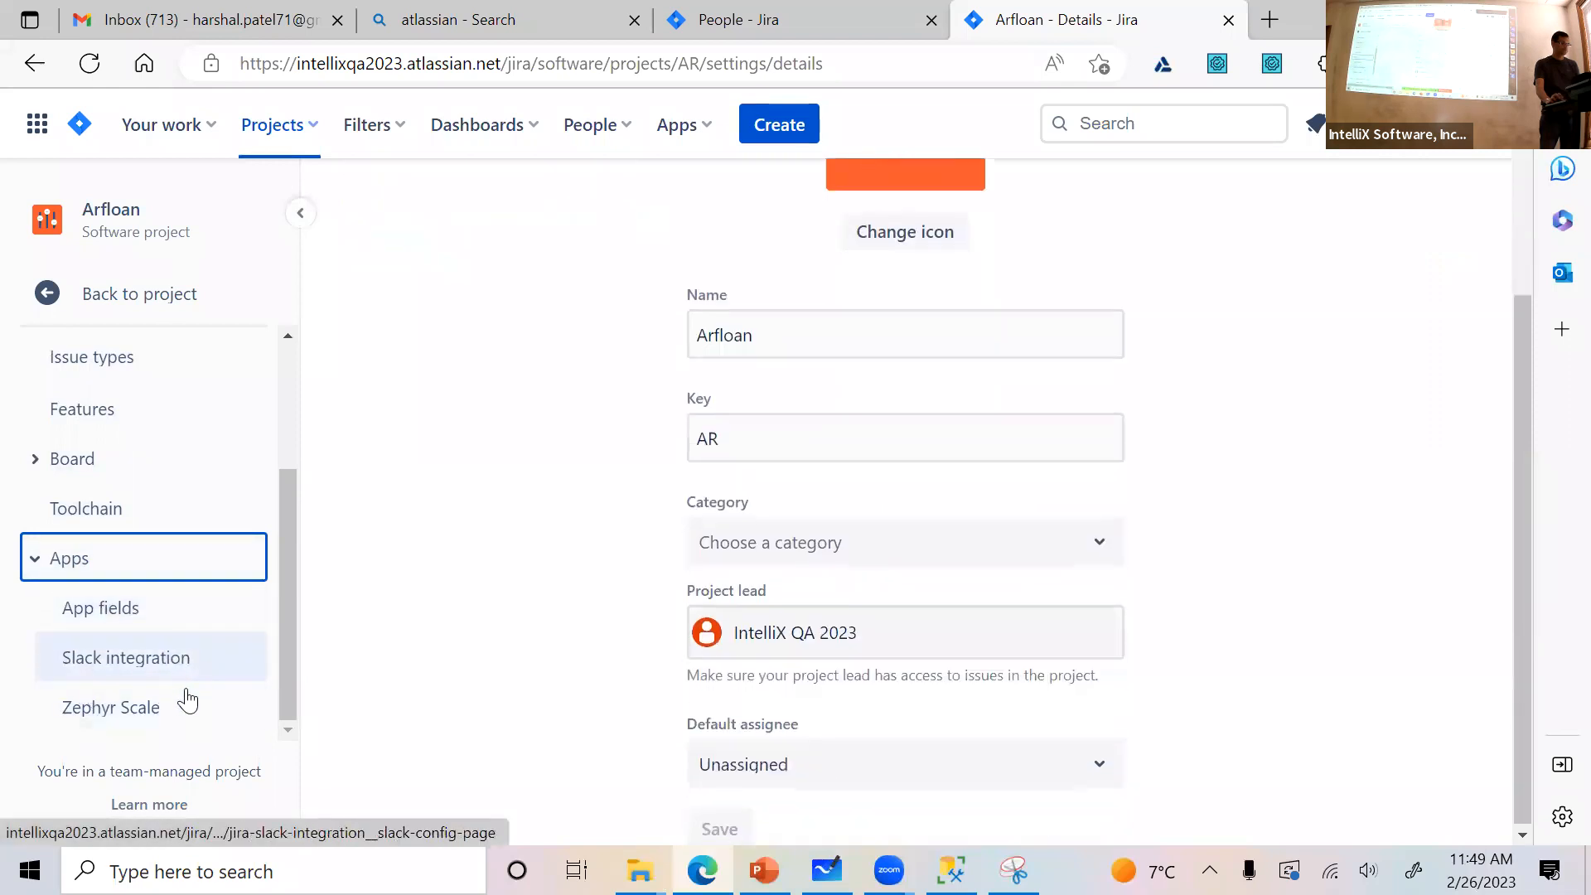
left_click(48, 570)
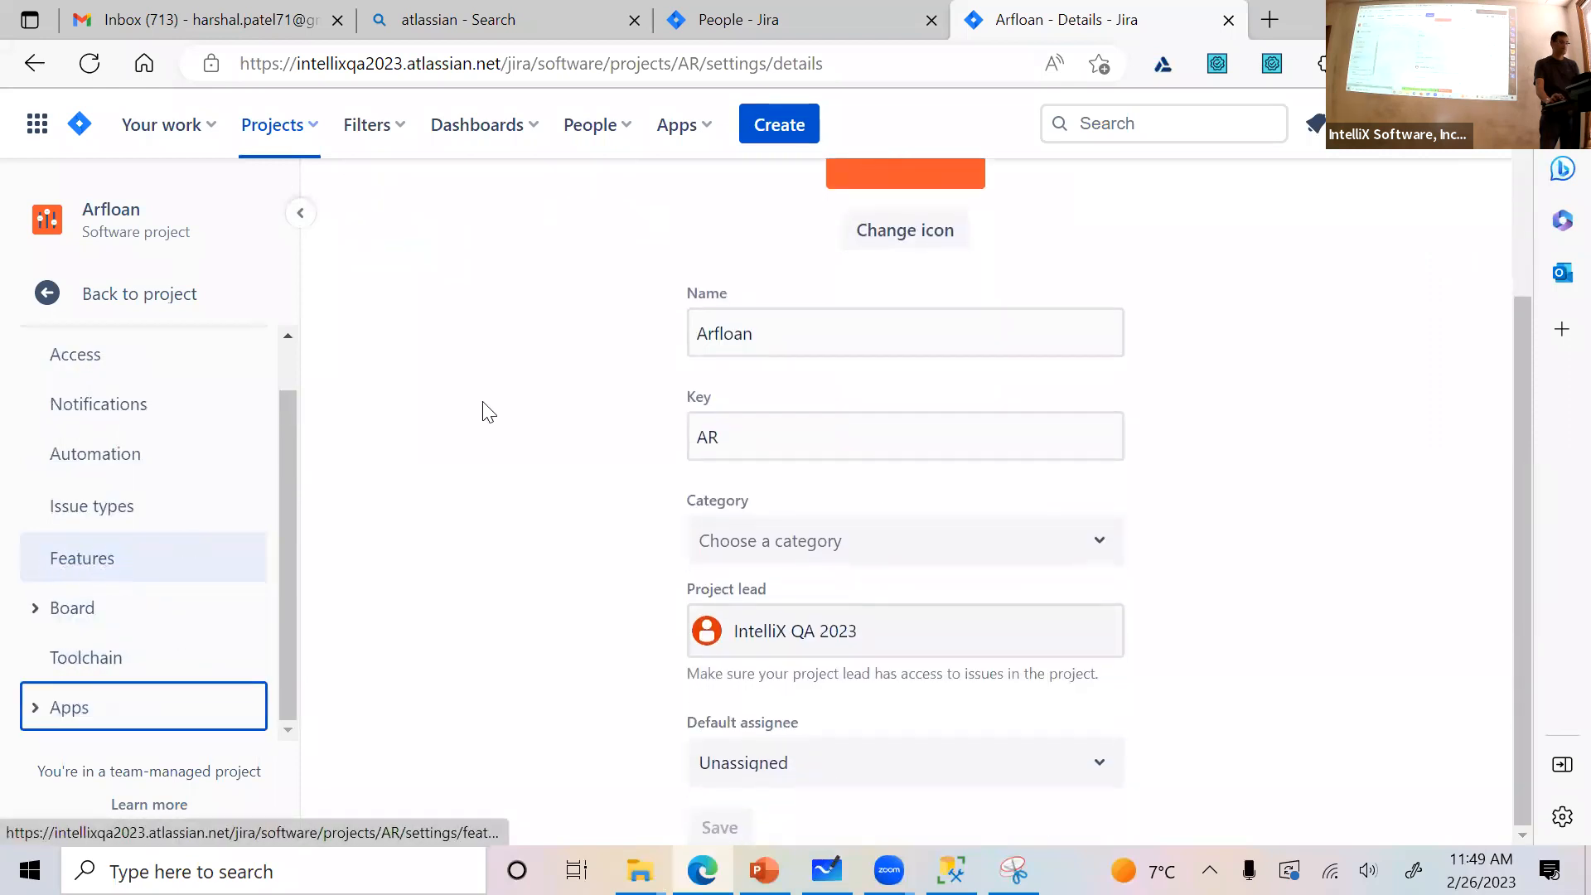
Open the Jira marketplace to explore more apps and search for "QA"
left_click(681, 128)
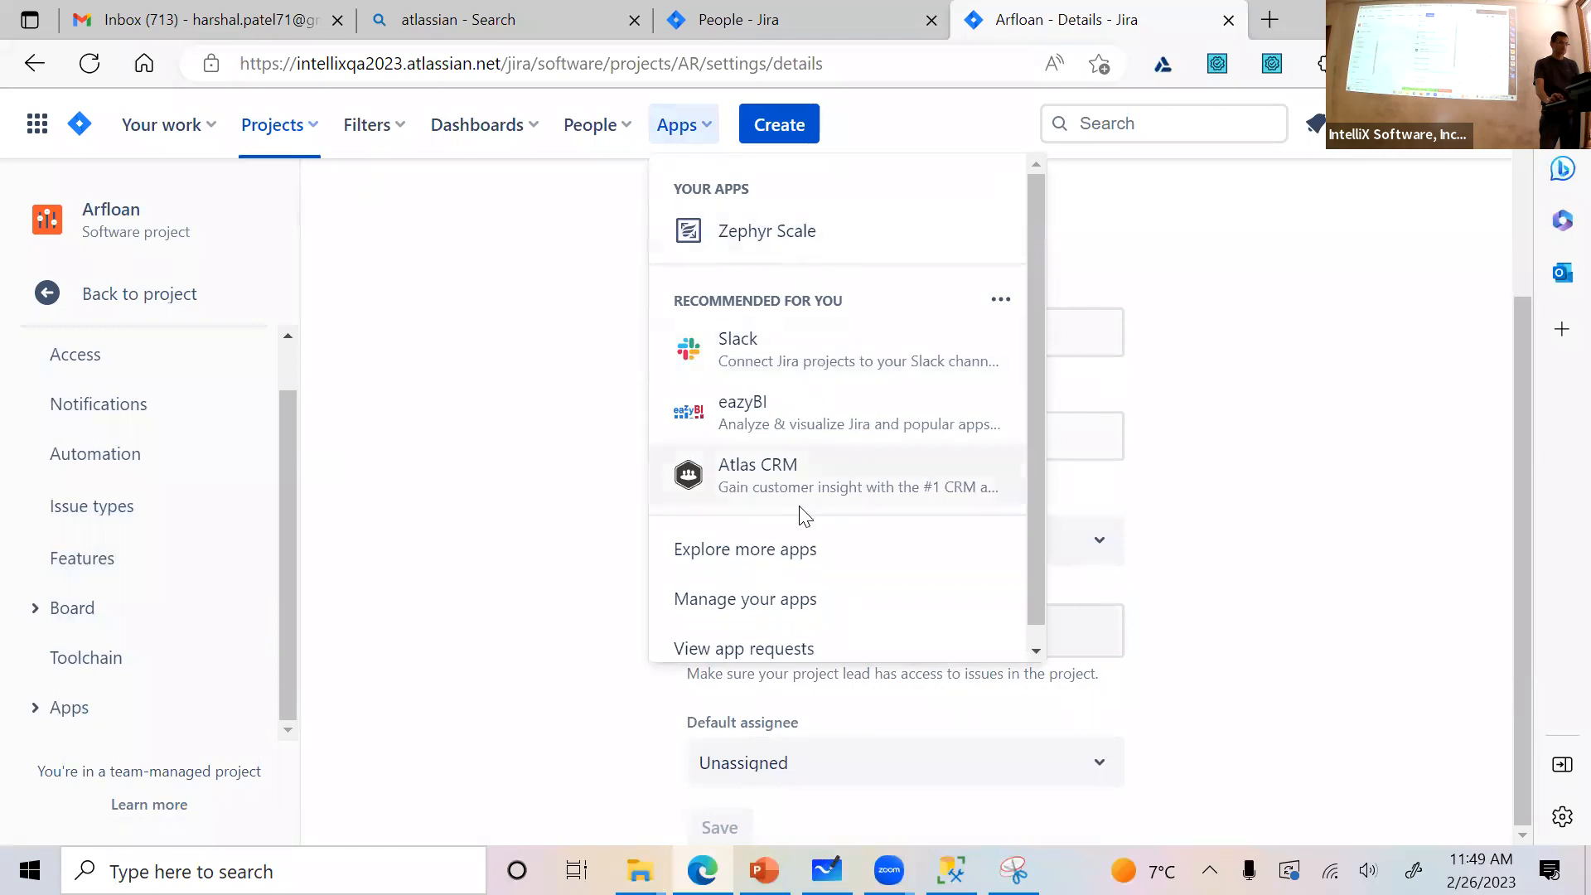
left_click(799, 554)
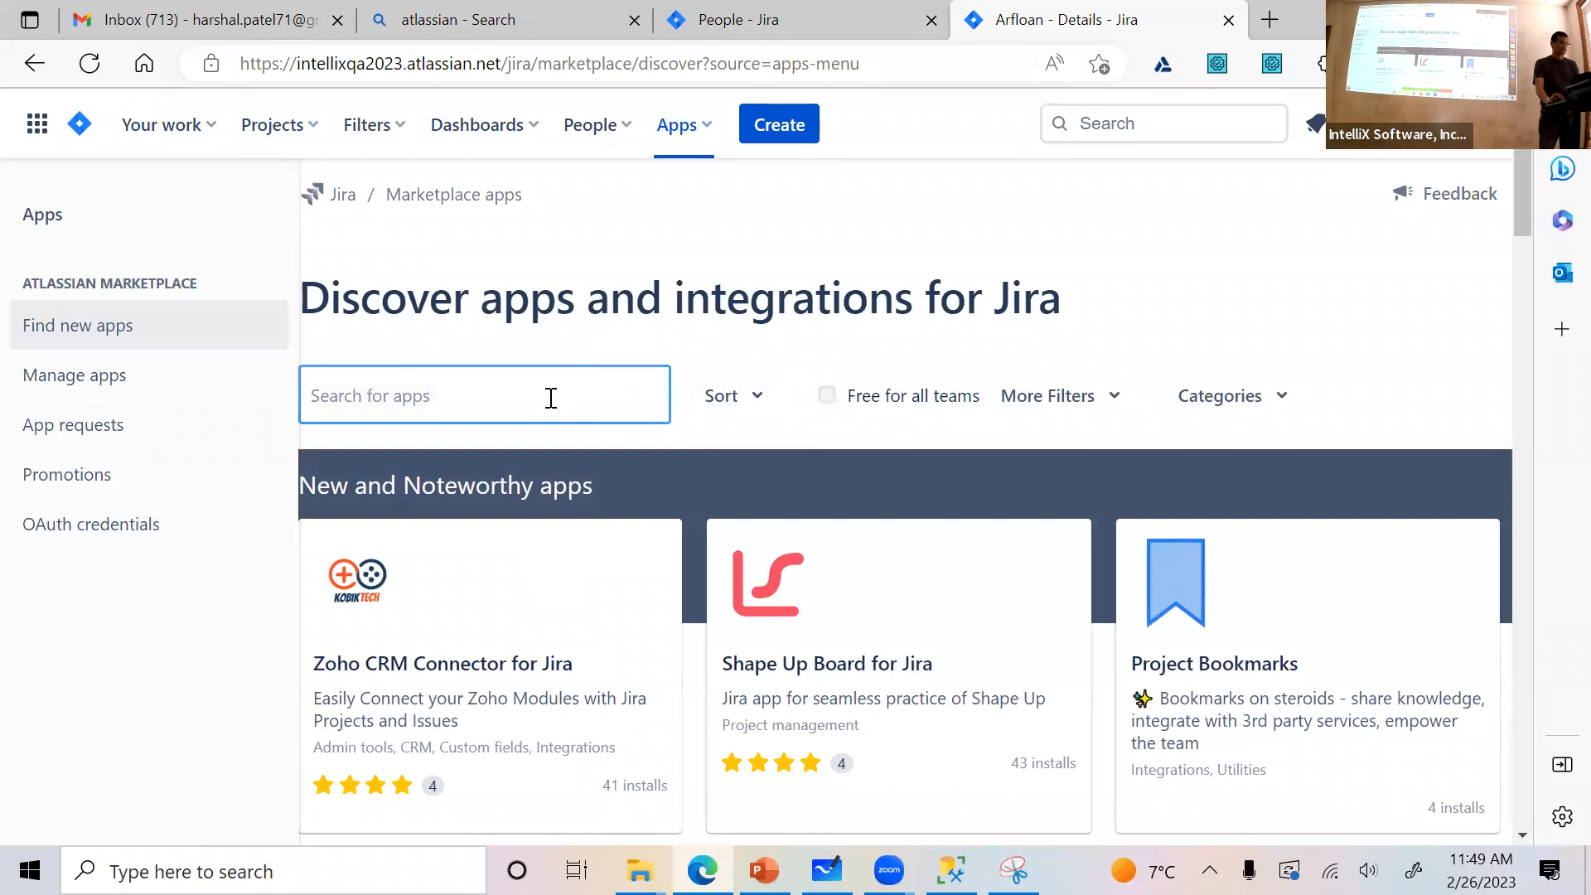
type("QA")
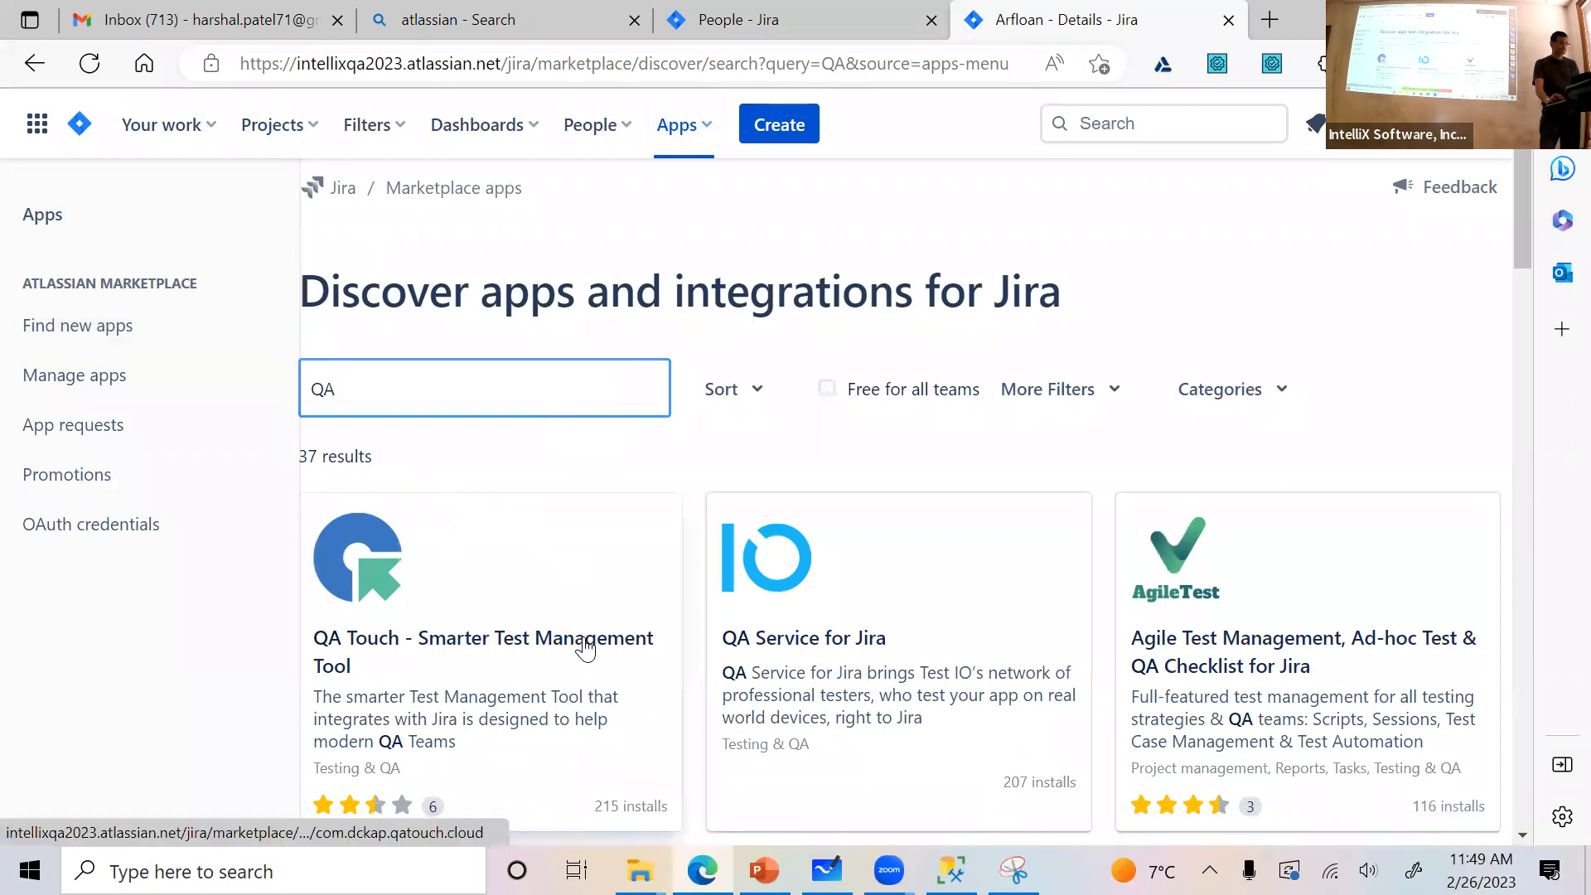
Examine the test management apps in the QA search results, including the additional results
scroll(779, 572, "down", 3)
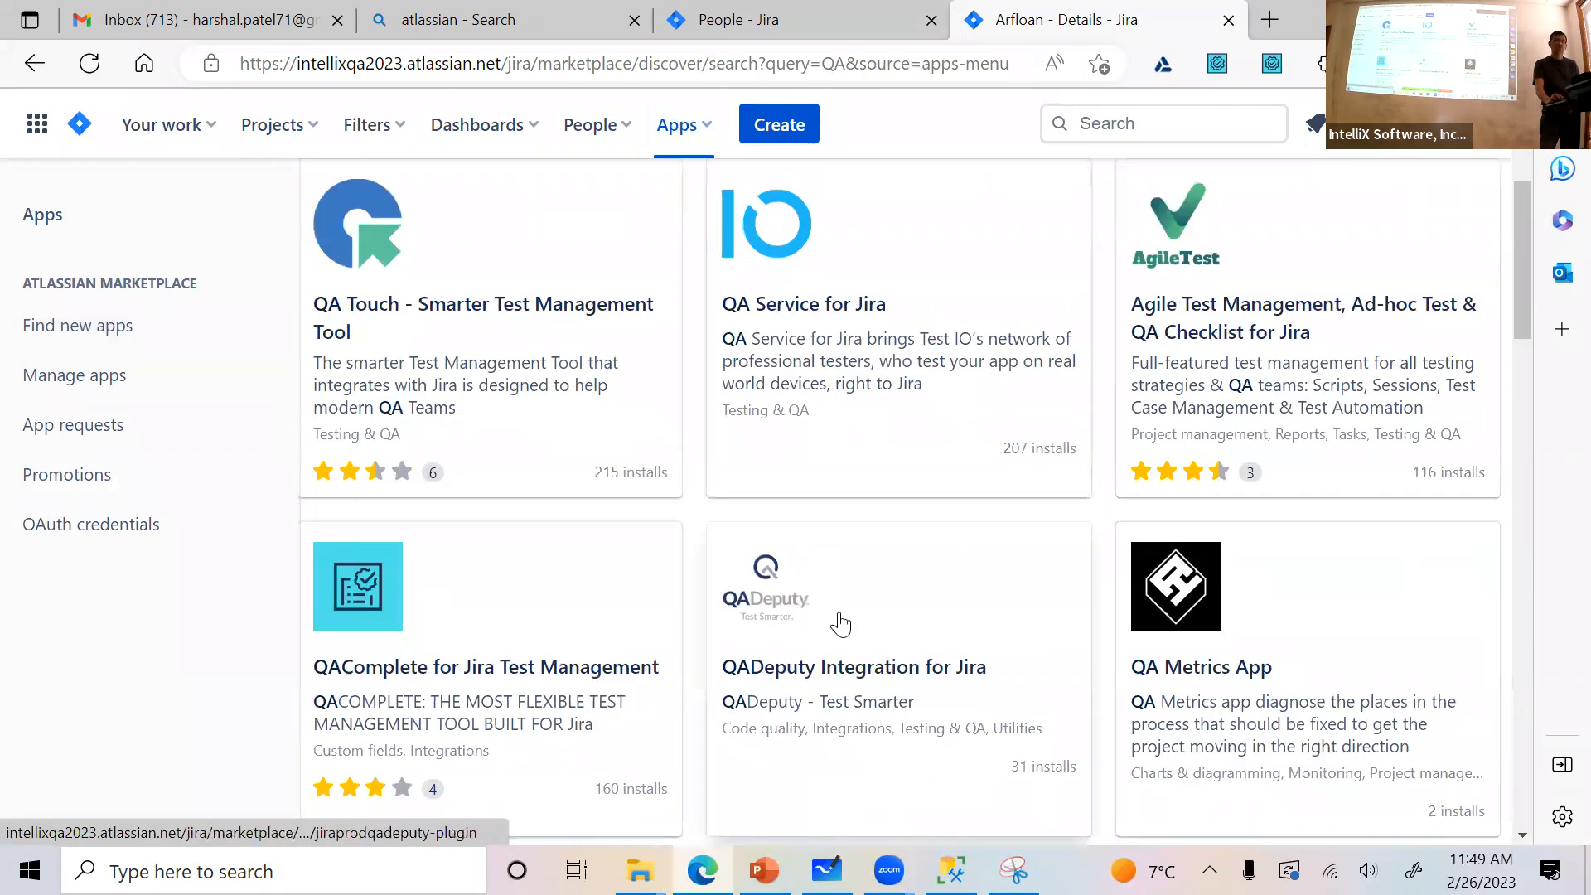
scroll(887, 631, "down", 3)
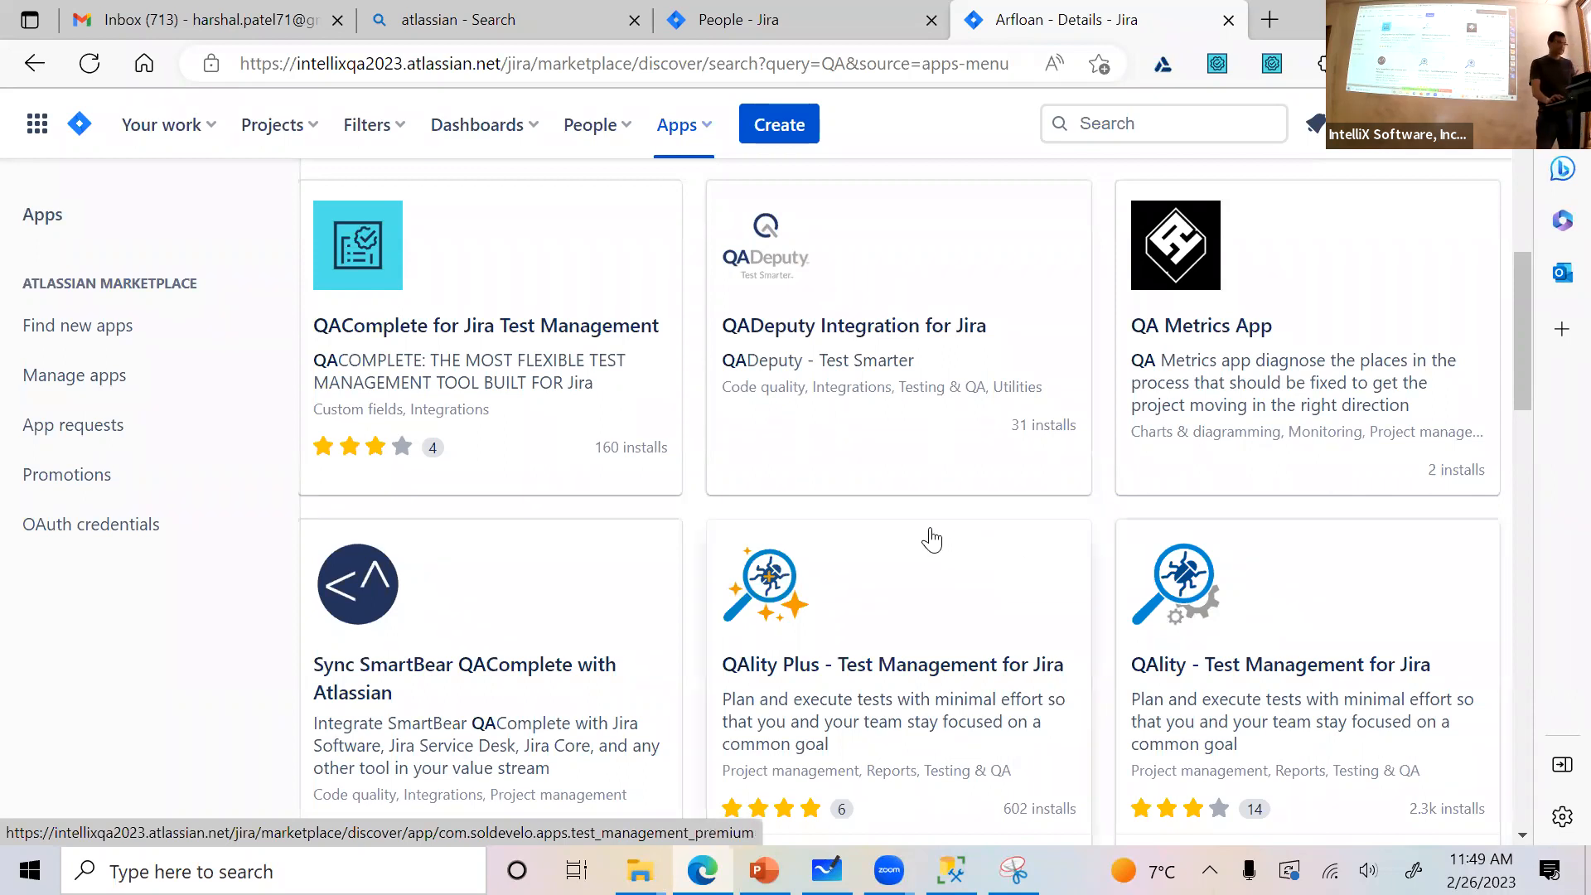
scroll(931, 540, "down", 5)
scroll(853, 522, "up", 7)
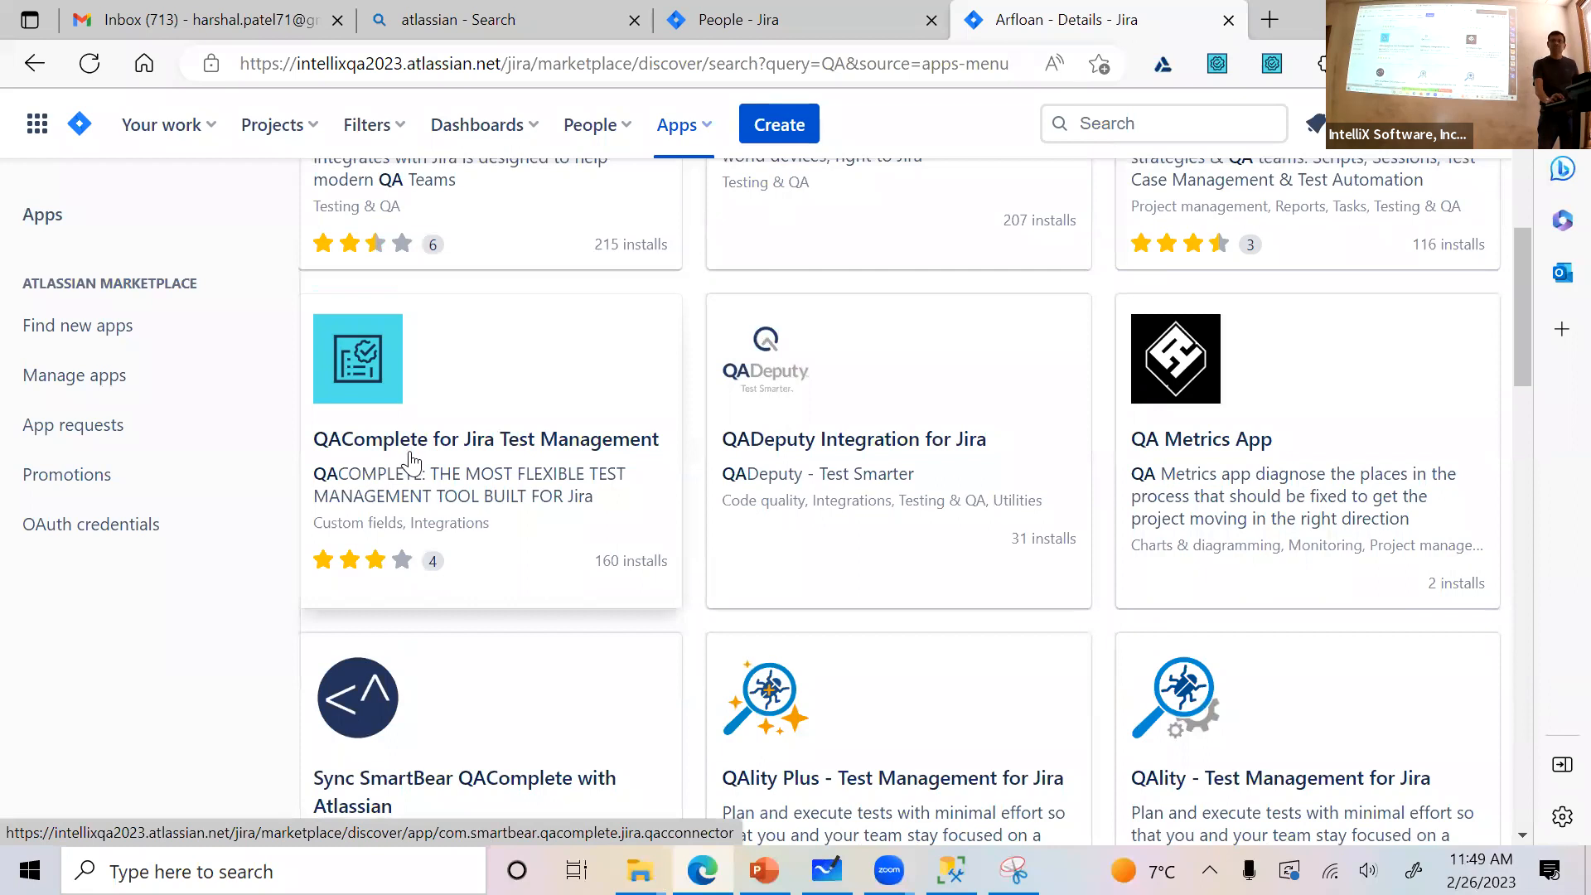
scroll(735, 579, "down", 5)
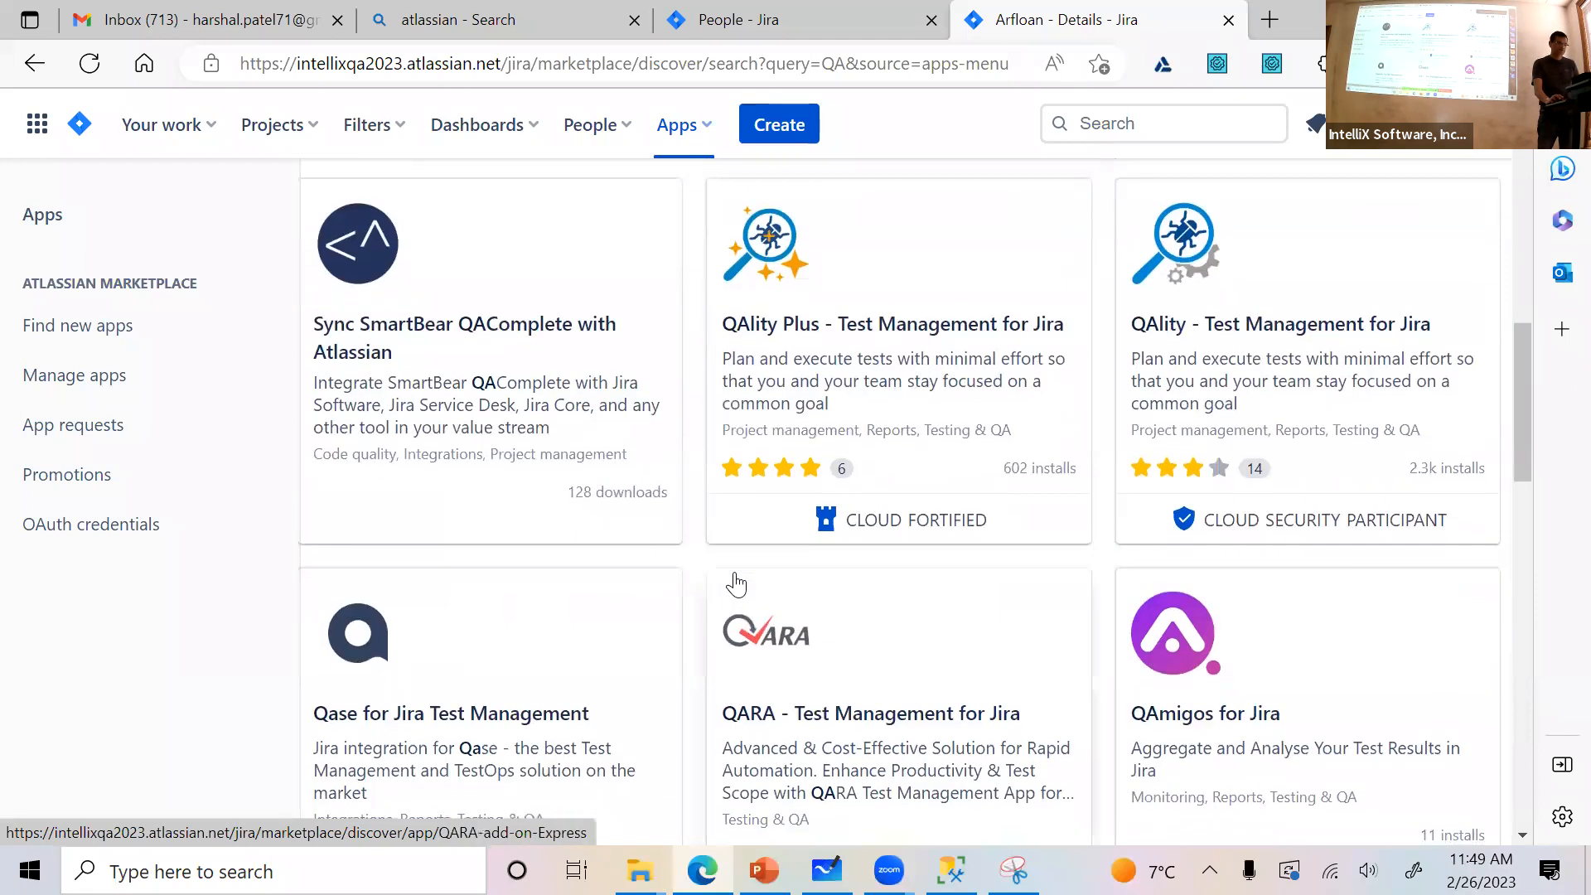
scroll(735, 583, "down", 5)
scroll(735, 584, "down", 5)
scroll(736, 584, "down", 5)
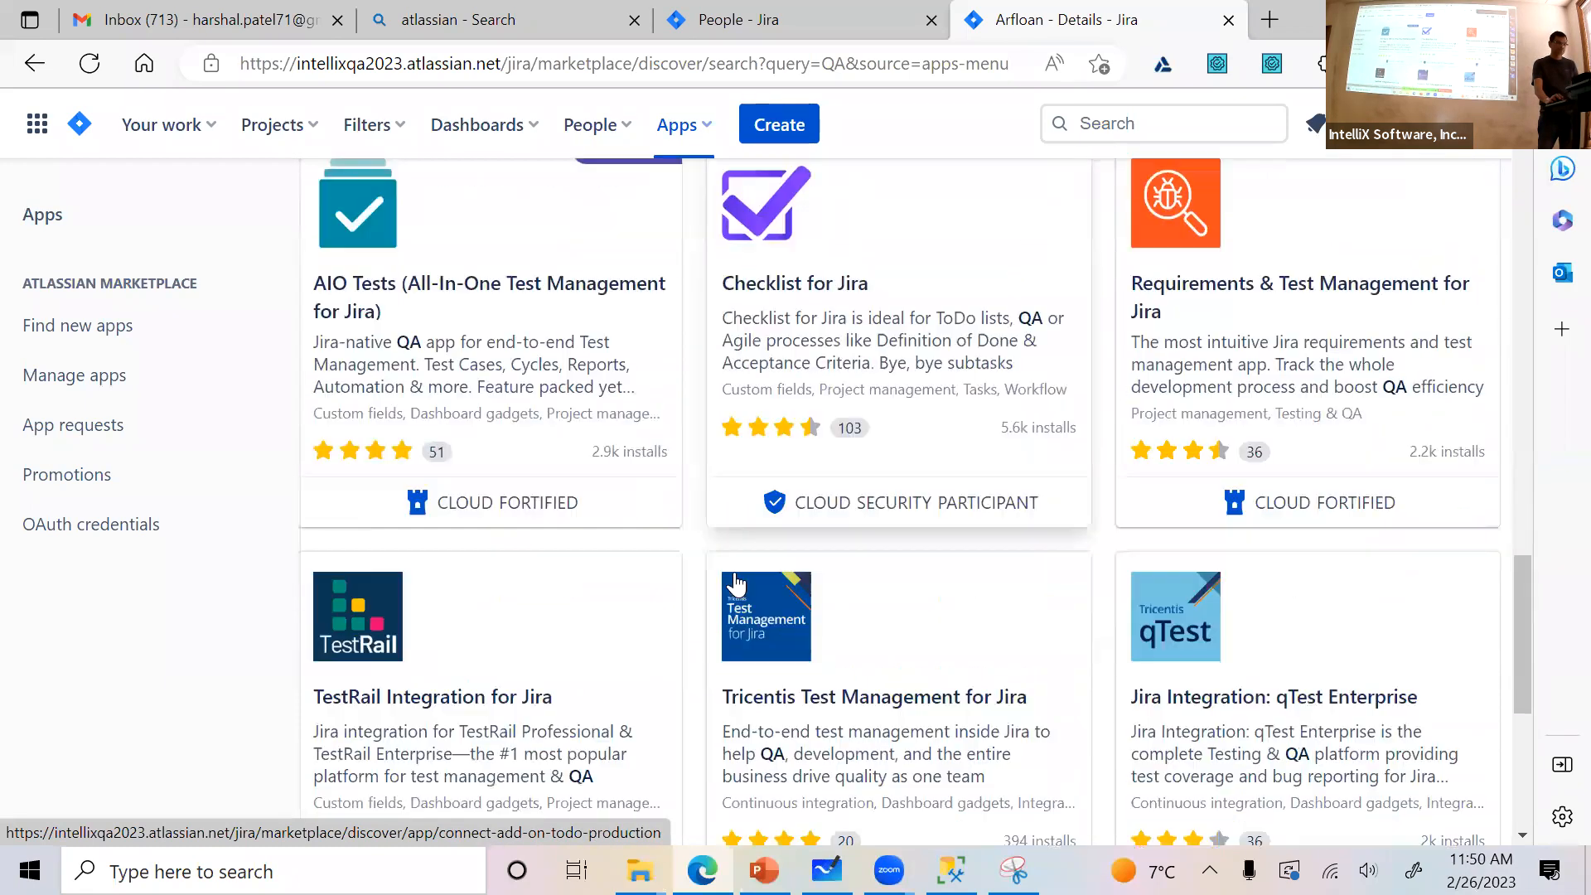
scroll(932, 634, "down", 3)
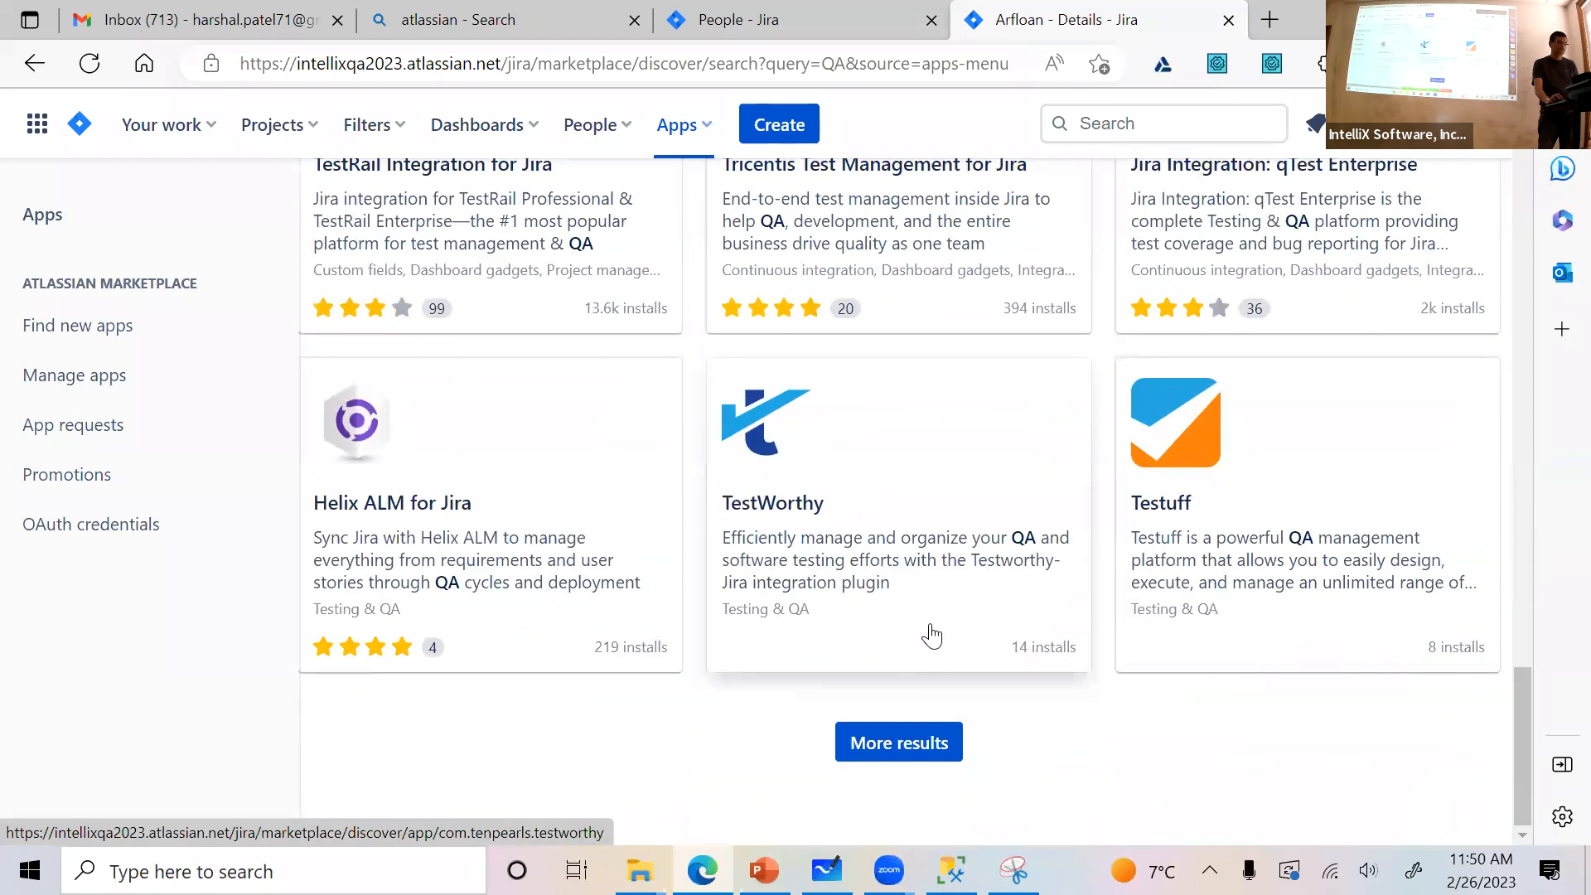
left_click(926, 750)
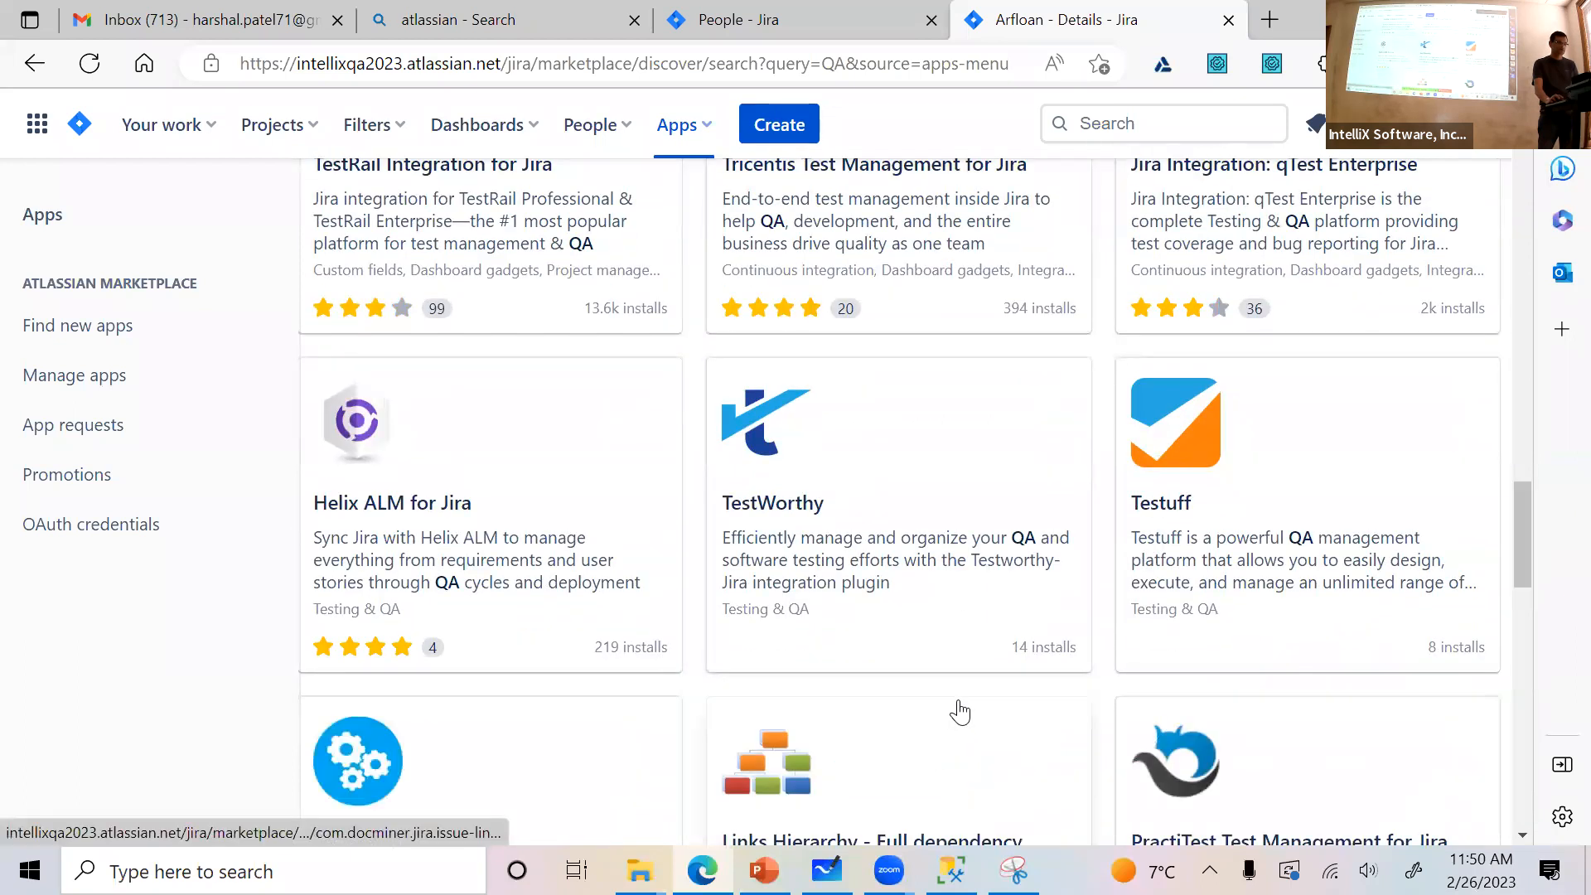
scroll(959, 713, "down", 15)
scroll(960, 711, "up", 10)
scroll(962, 706, "up", 15)
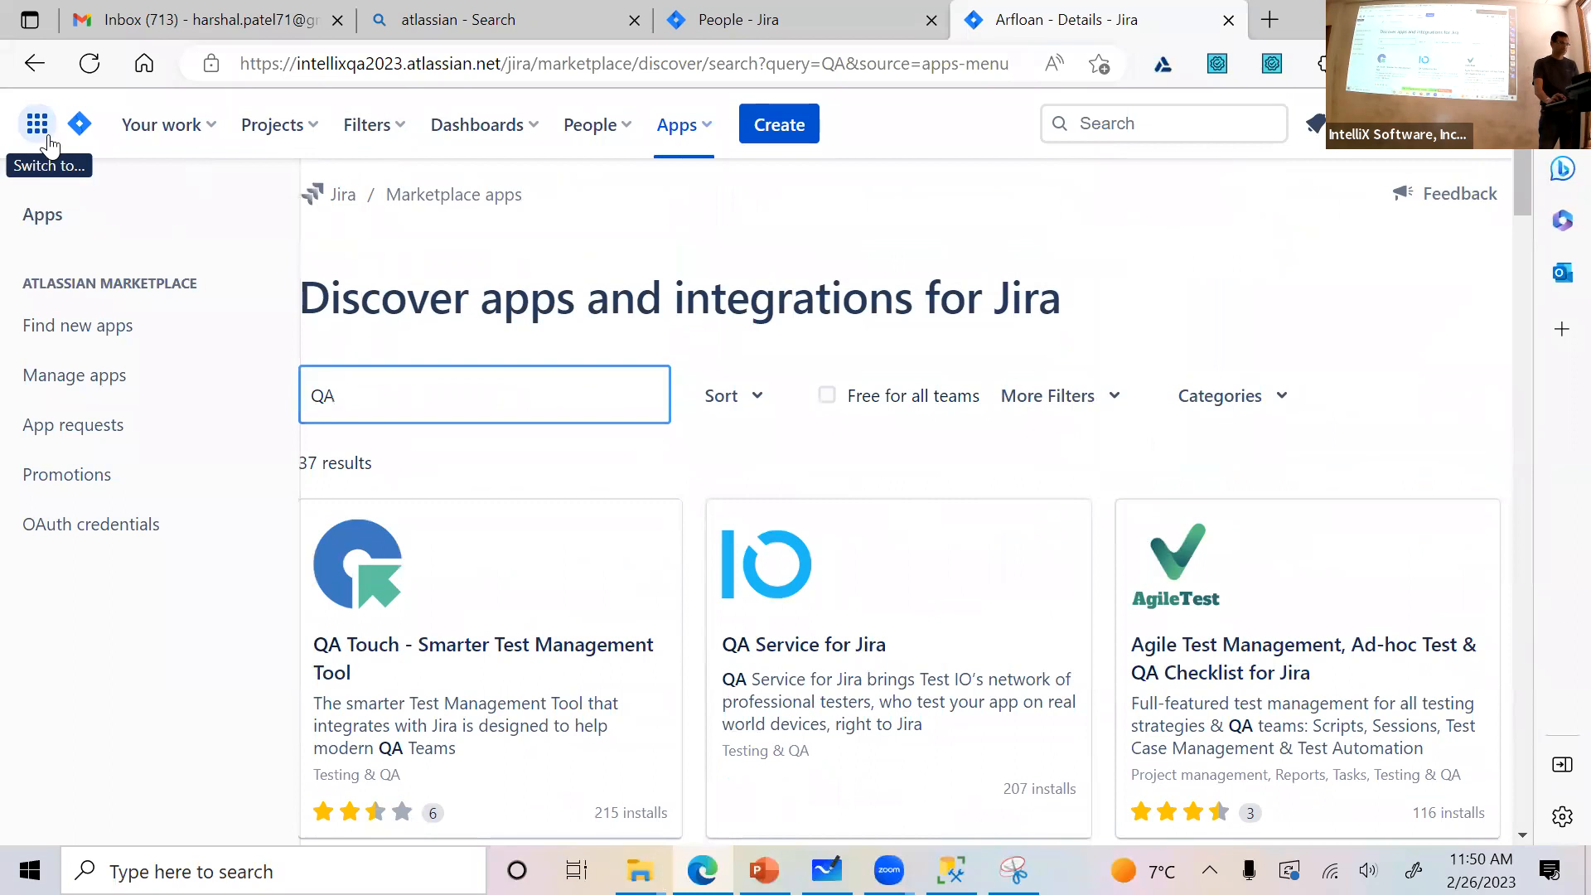
Return to the Arfloan project's AR Sprint 1 board and check bug AR-15 in the To Do column
left_click(38, 124)
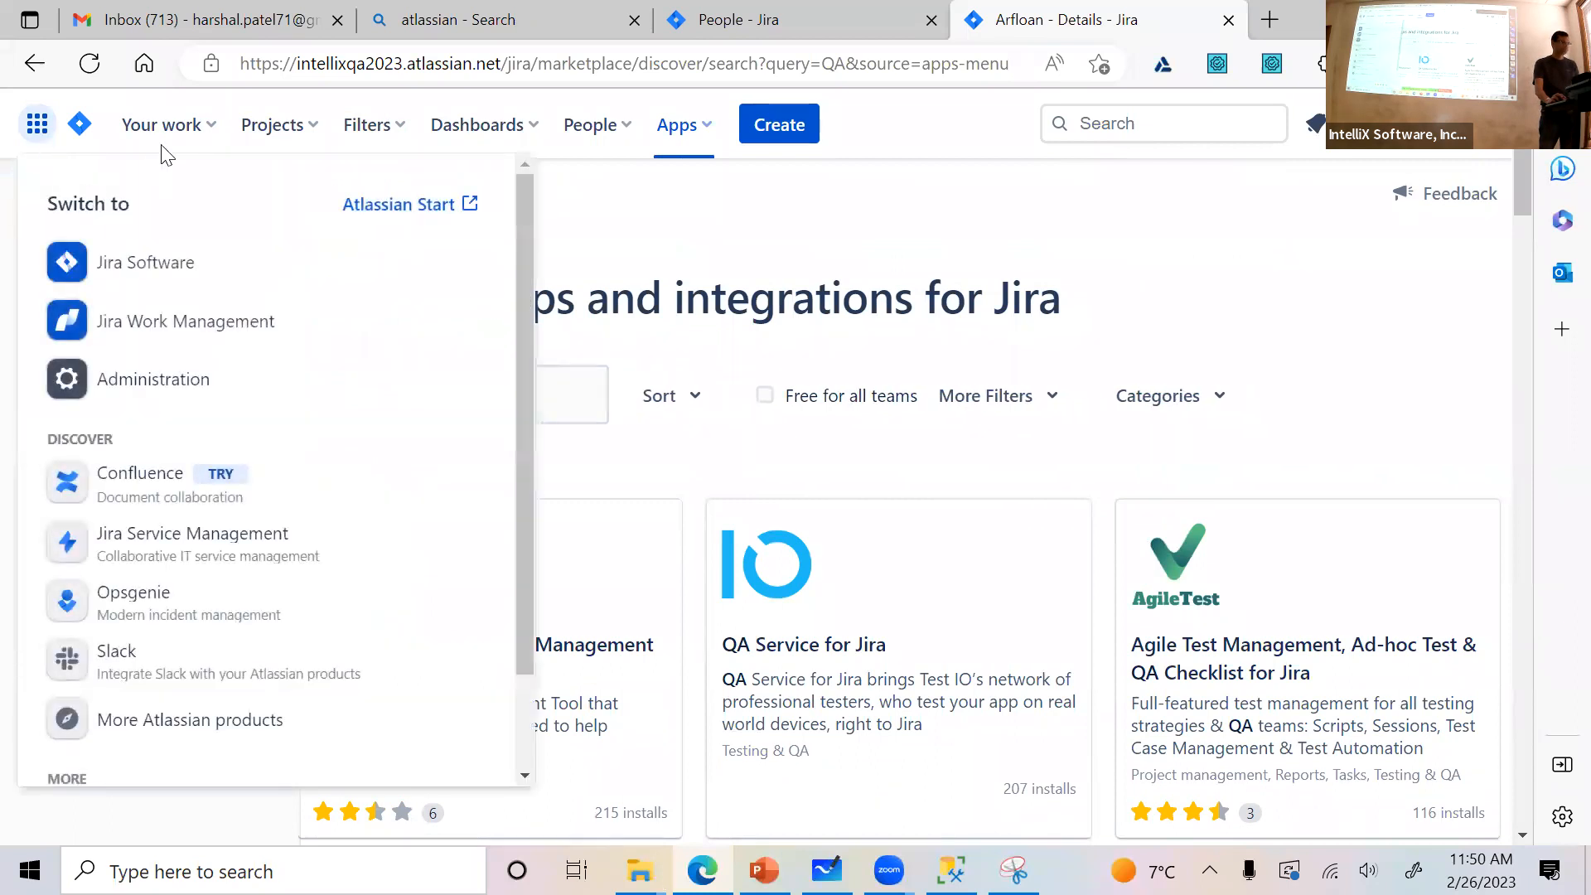
left_click(257, 133)
left_click(332, 232)
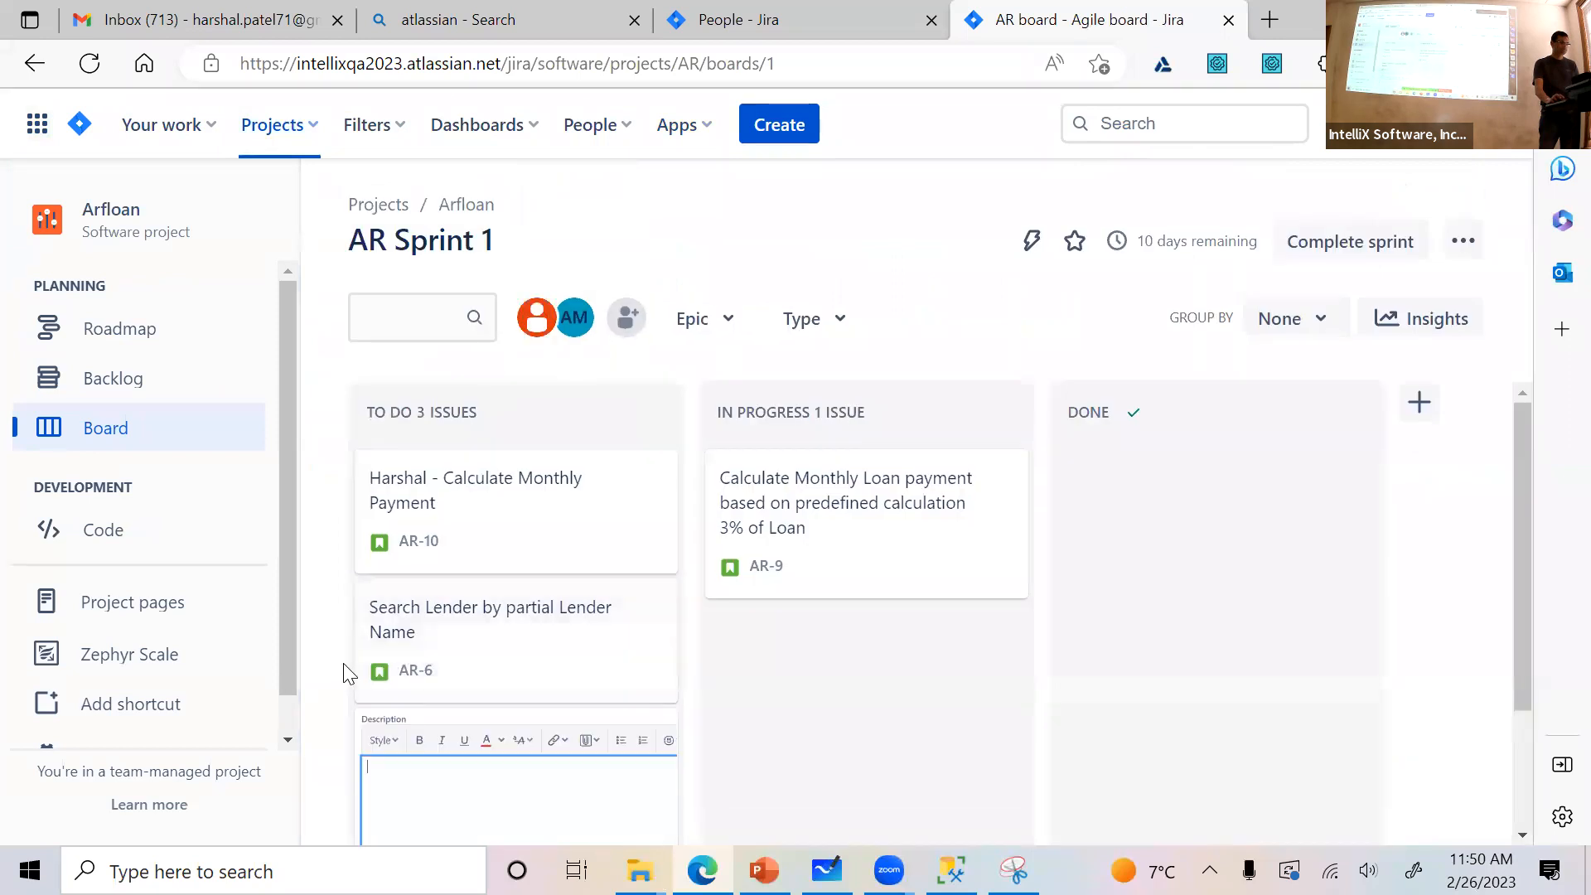
scroll(344, 666, "down", 3)
left_click(315, 750)
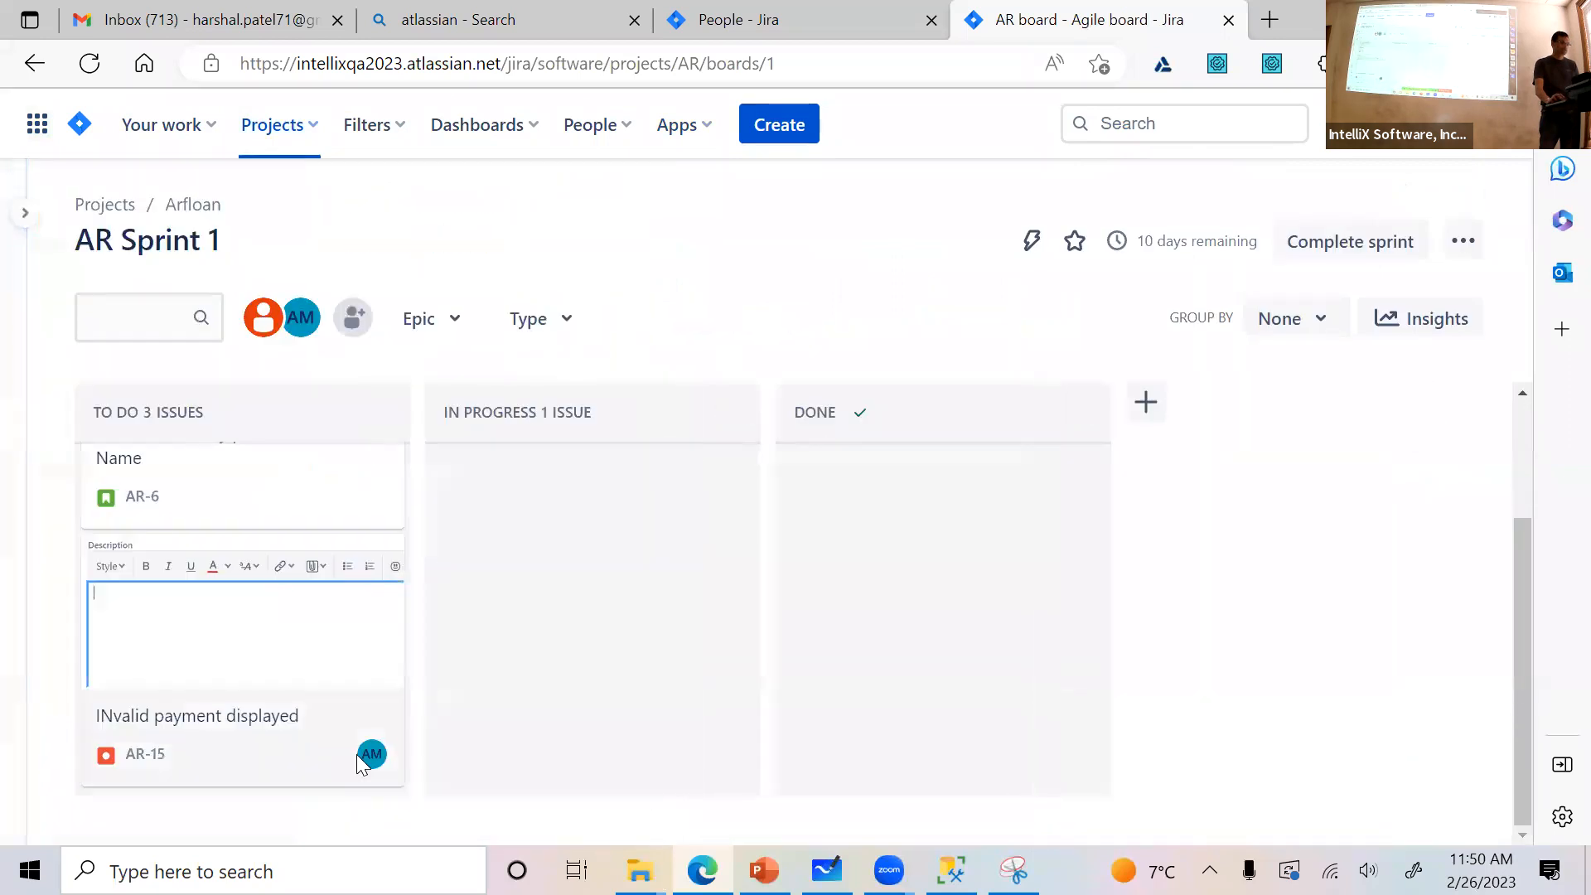
mouse_move(25, 213)
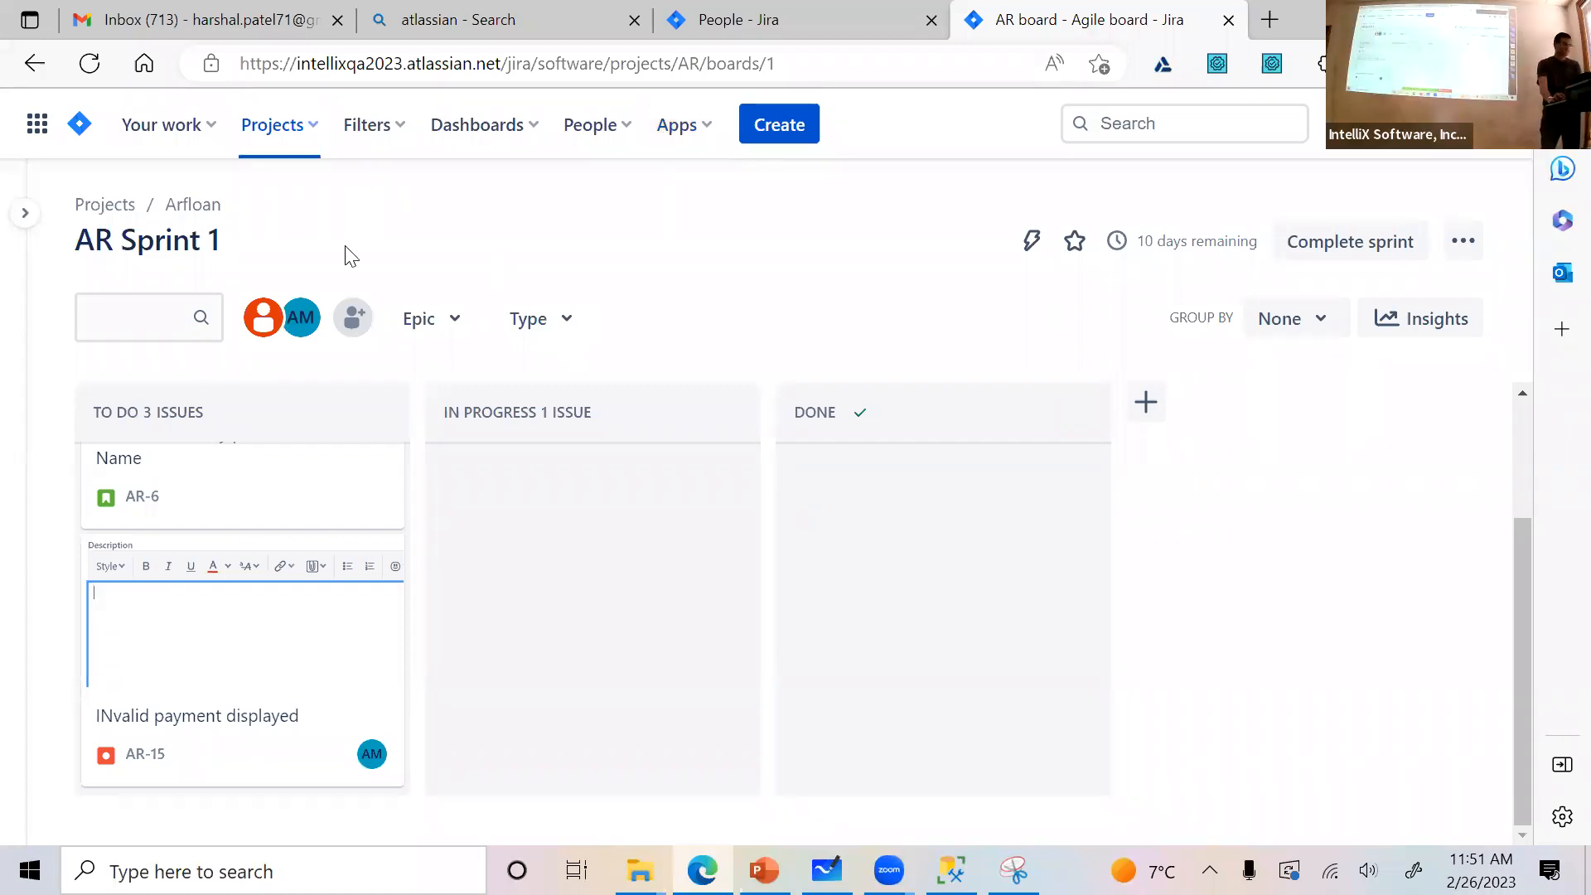
left_click(23, 213)
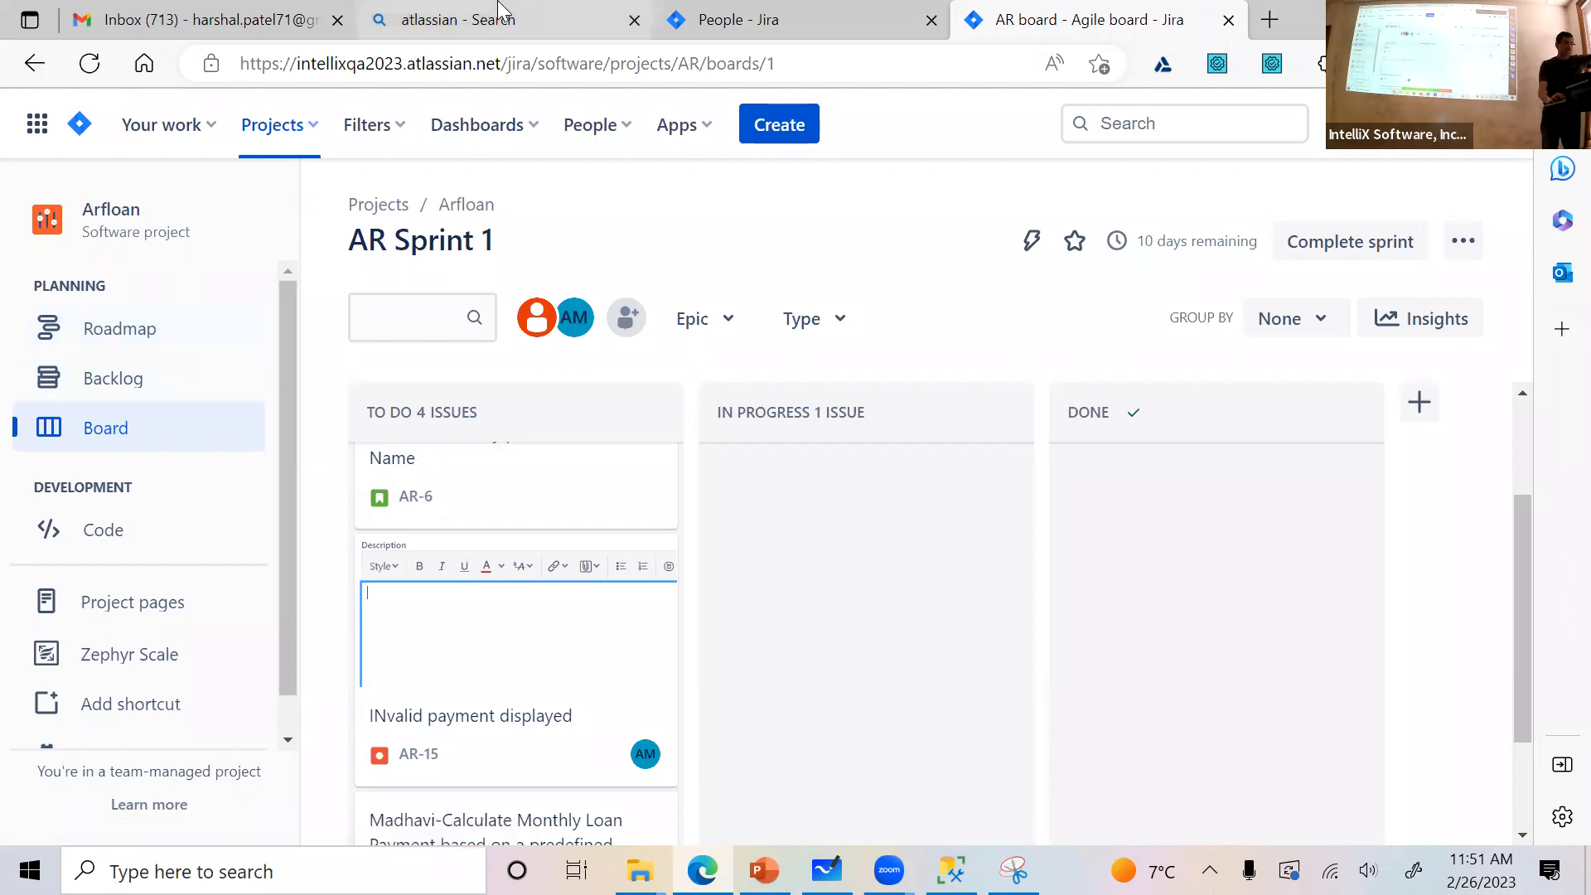
Open the roadmap, expand epic AR-3 Manager Users, look at its details and child issue entry, and close the epic
mouse_move(516, 8)
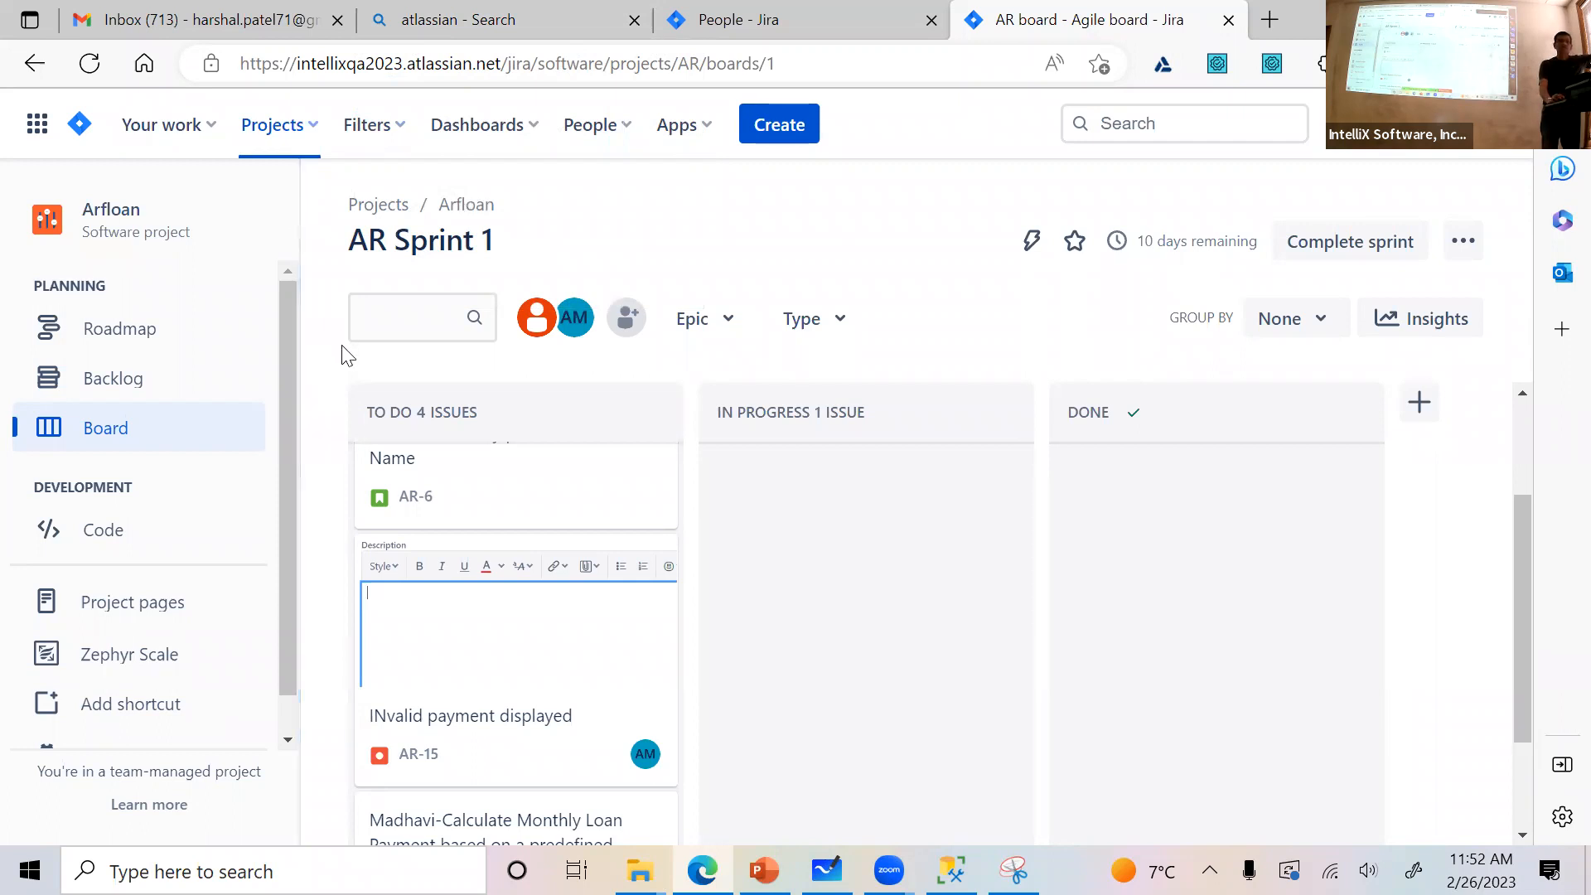
left_click(73, 335)
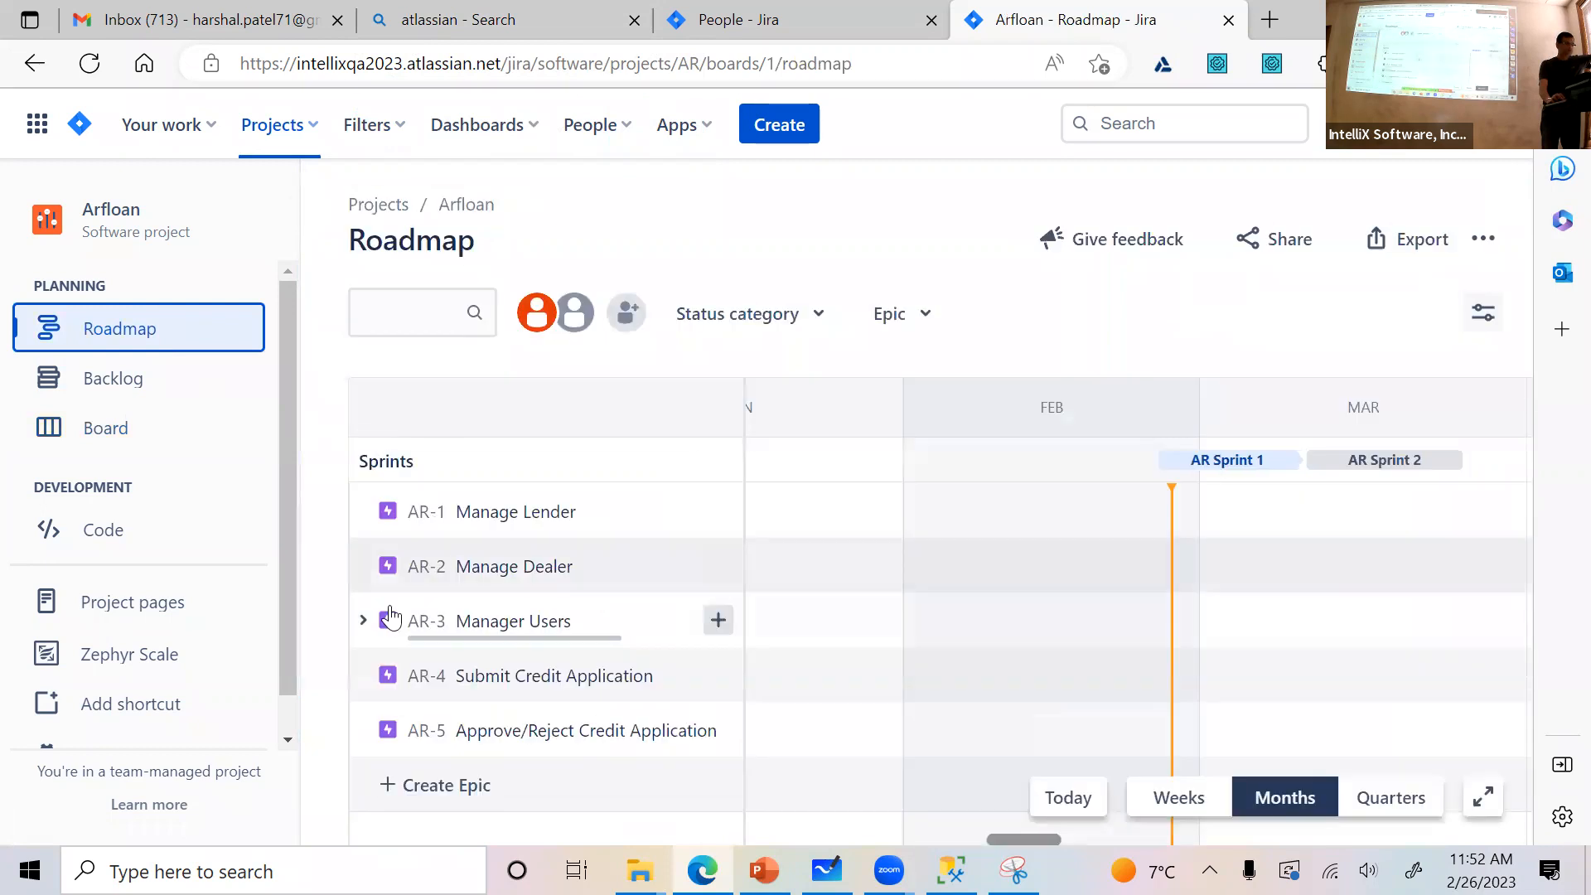
left_click(362, 623)
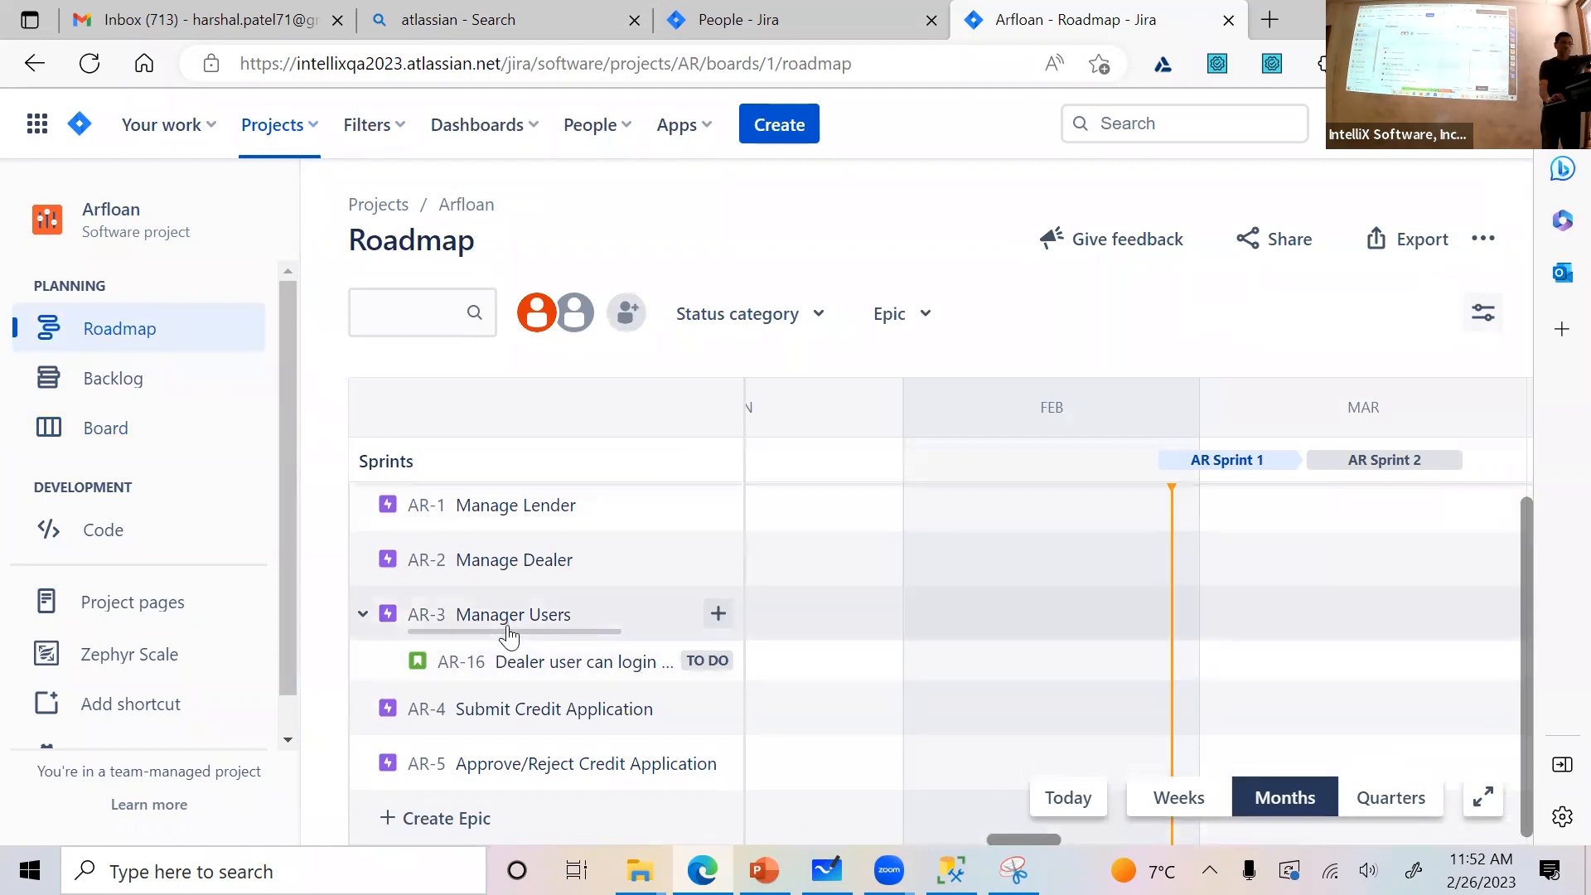
left_click(719, 614)
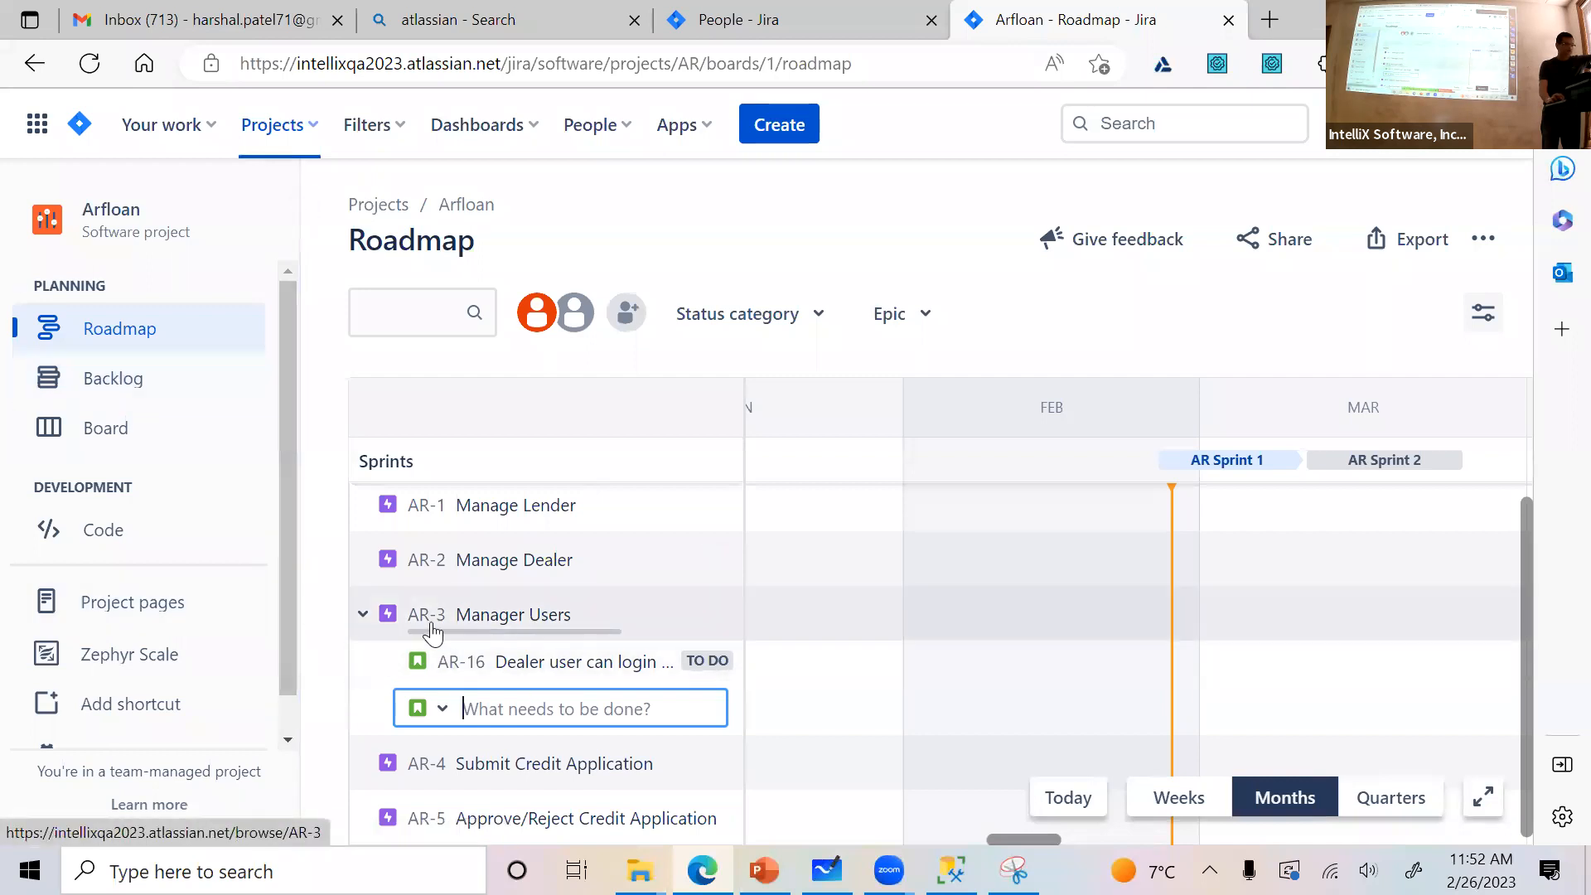
left_click(551, 618)
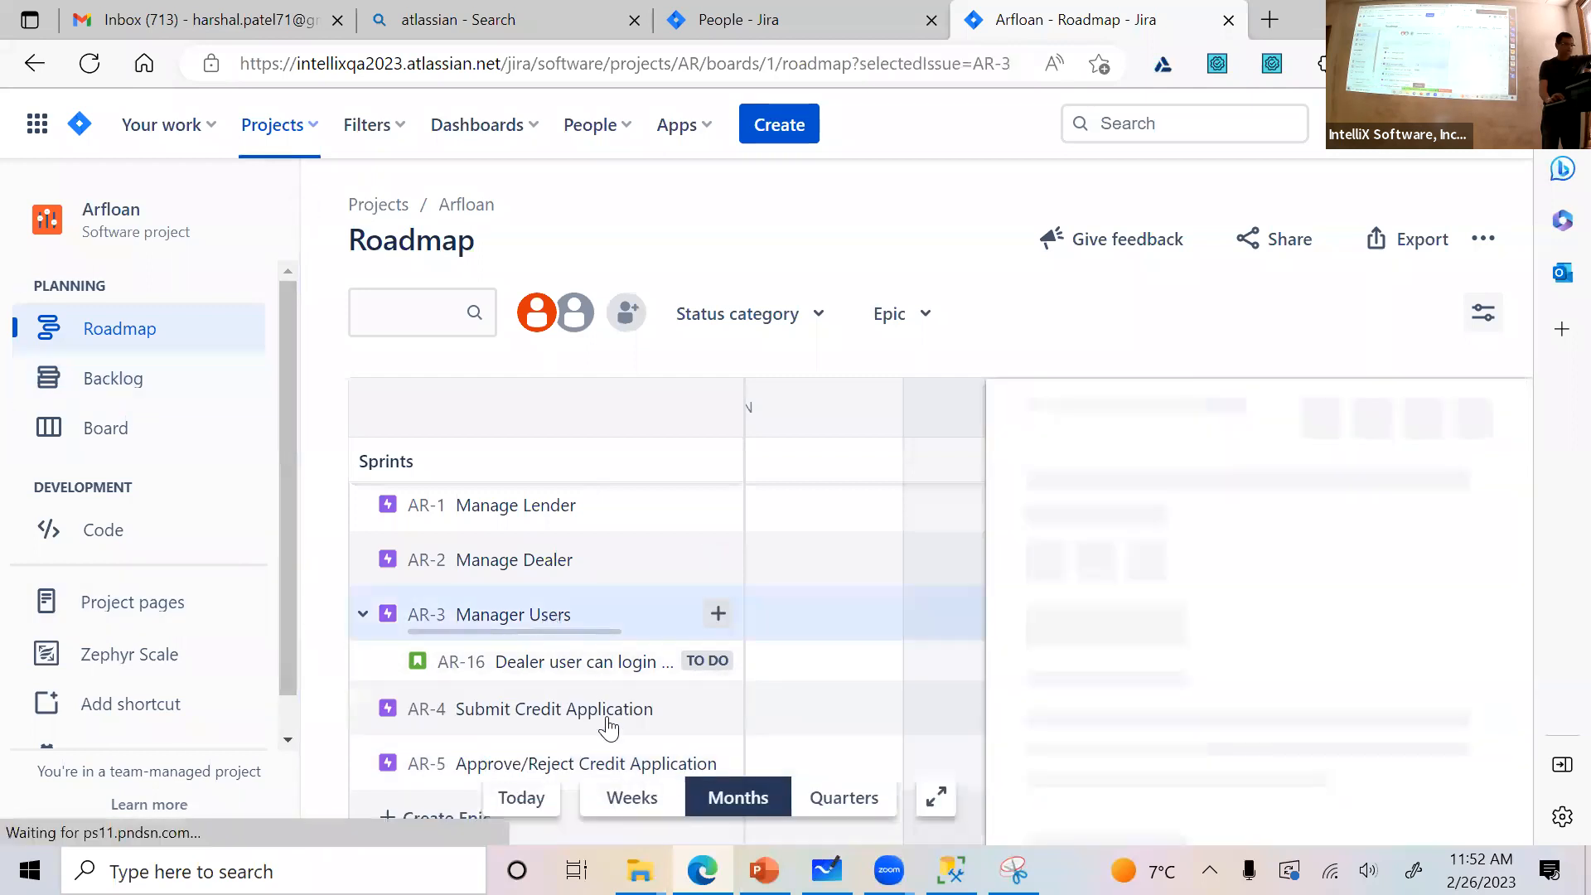
left_click(715, 617)
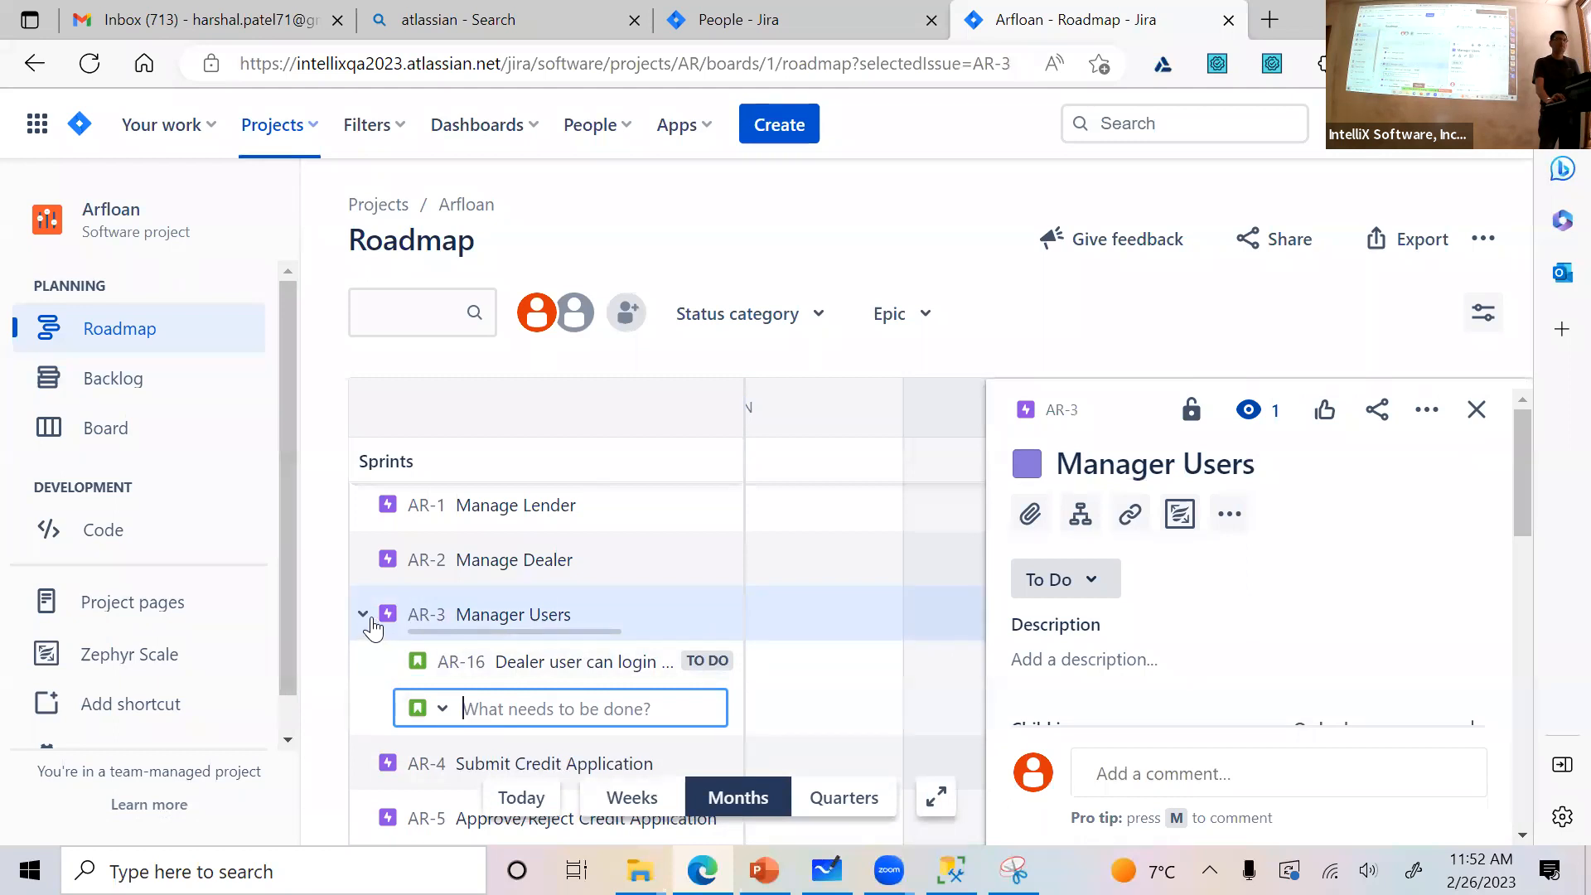
left_click(1477, 409)
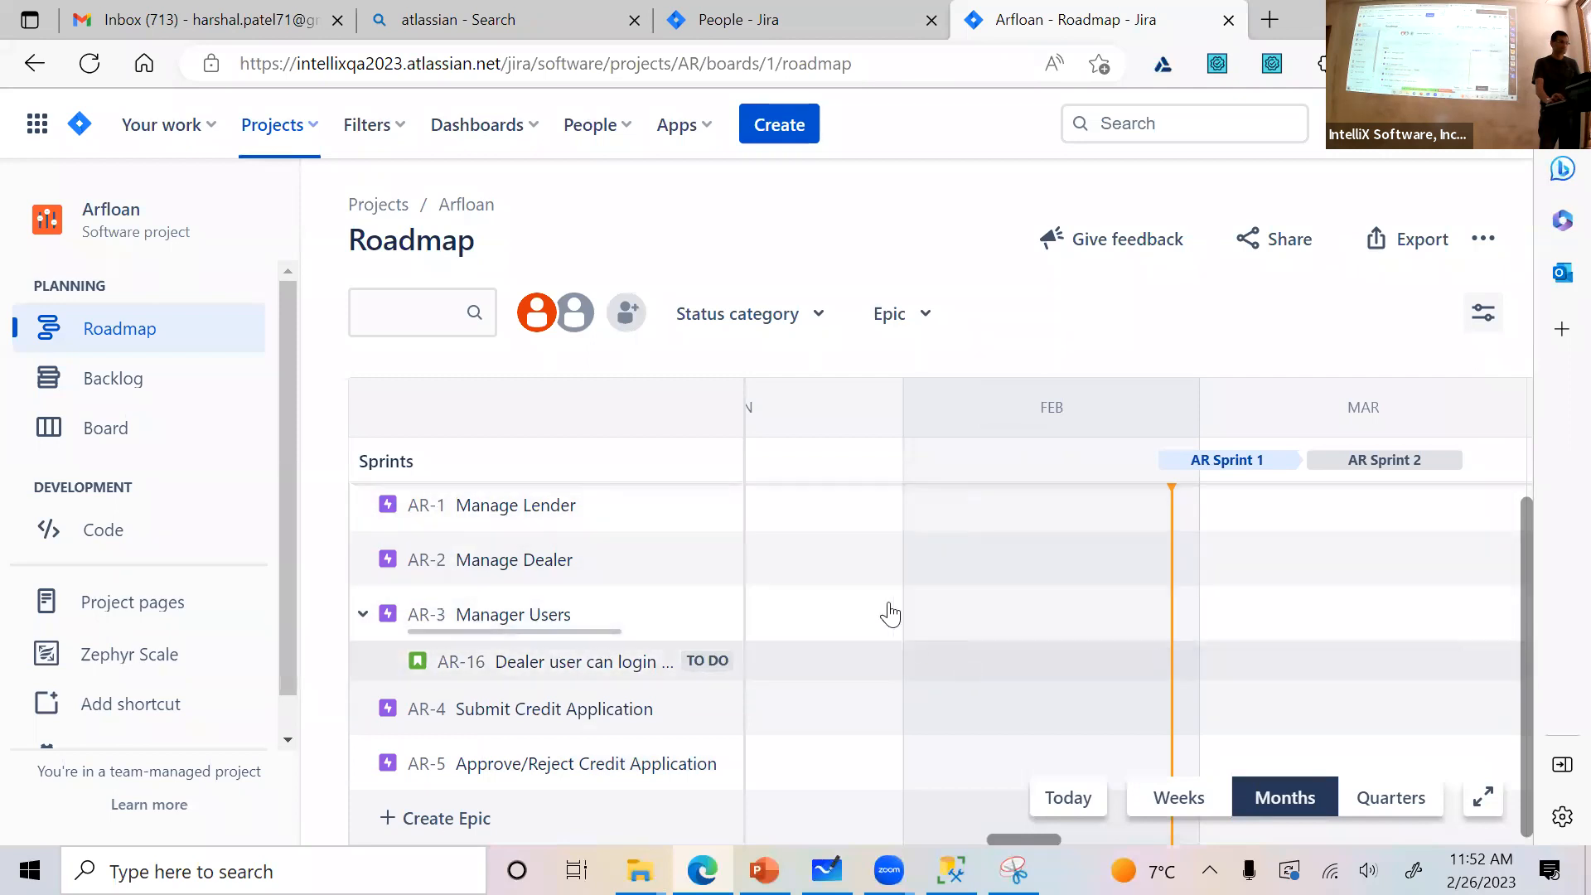
Open the new issue form for the Arfloan project, choose the Story issue type, examine its fields through Flagged, and close the form
left_click(779, 126)
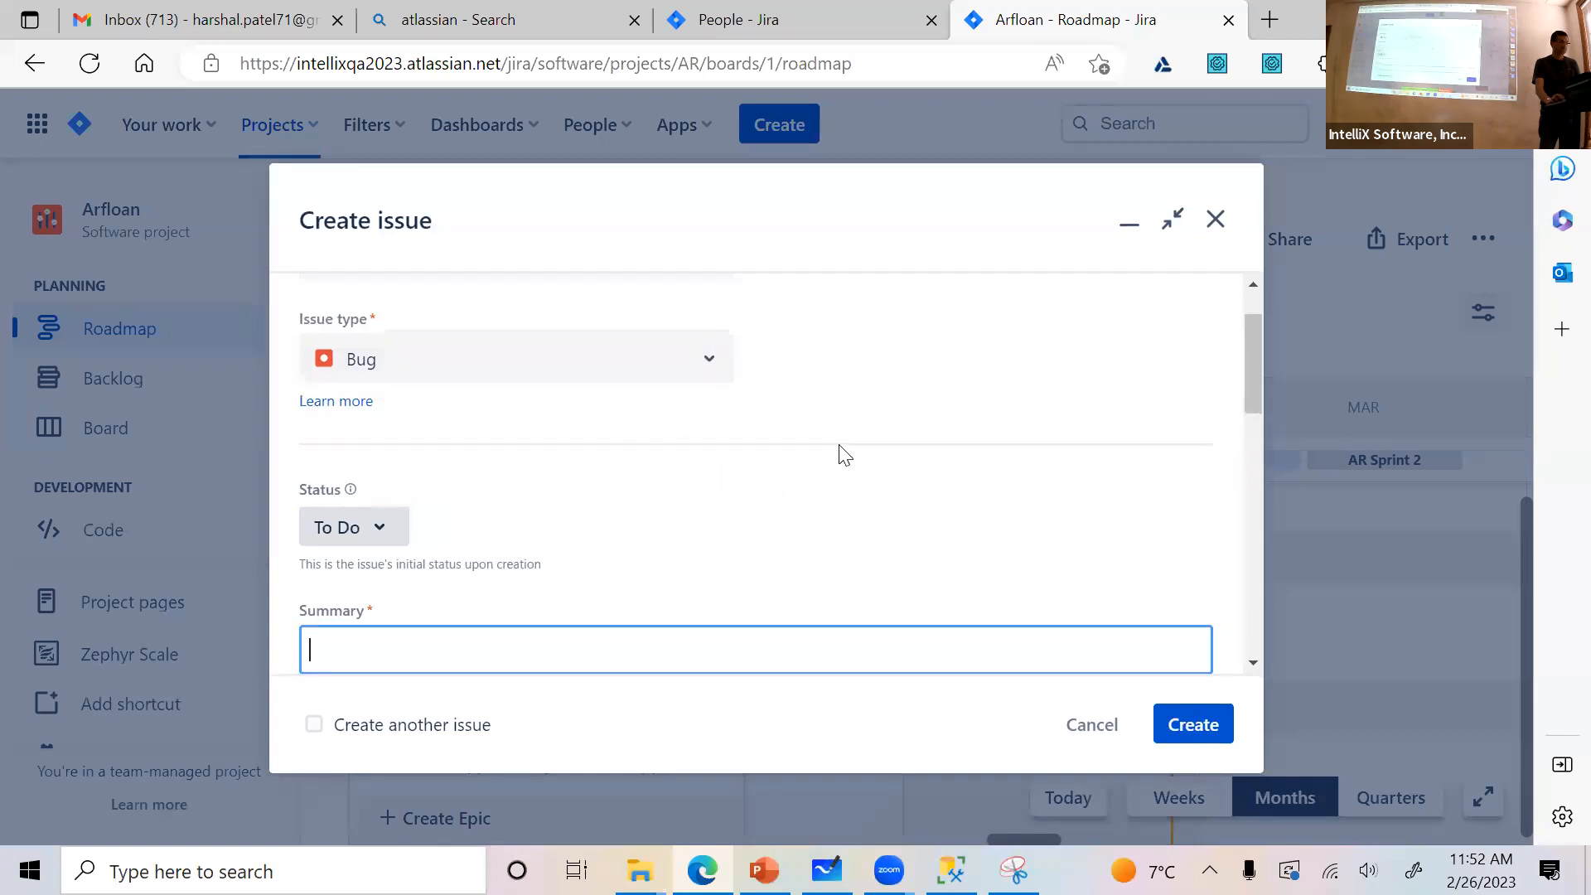
scroll(841, 454, "up", 1)
left_click(709, 440)
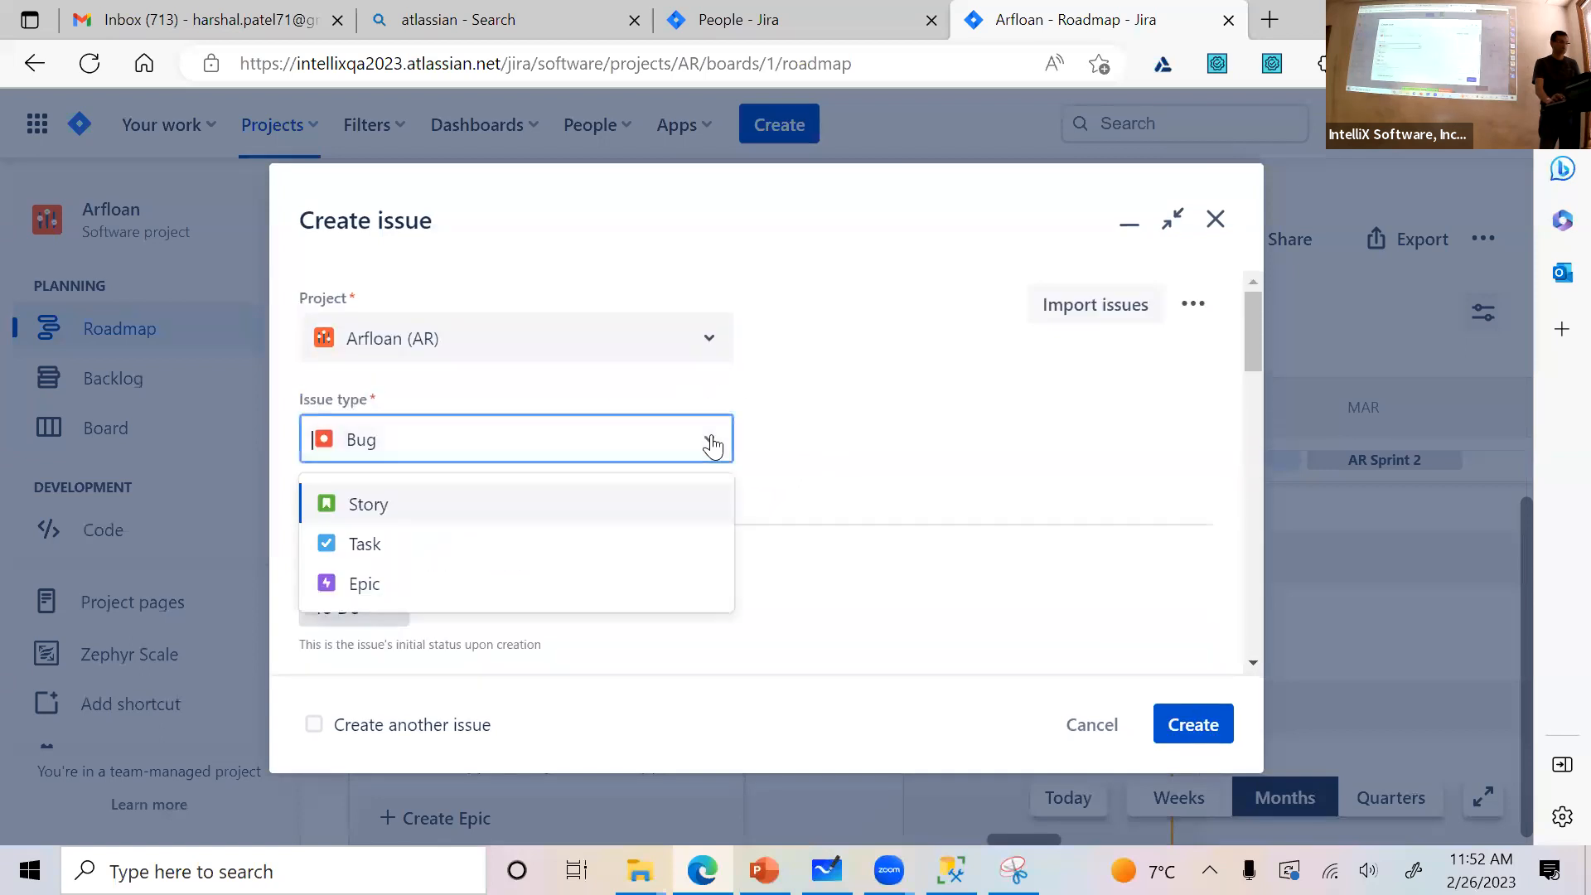
left_click(678, 502)
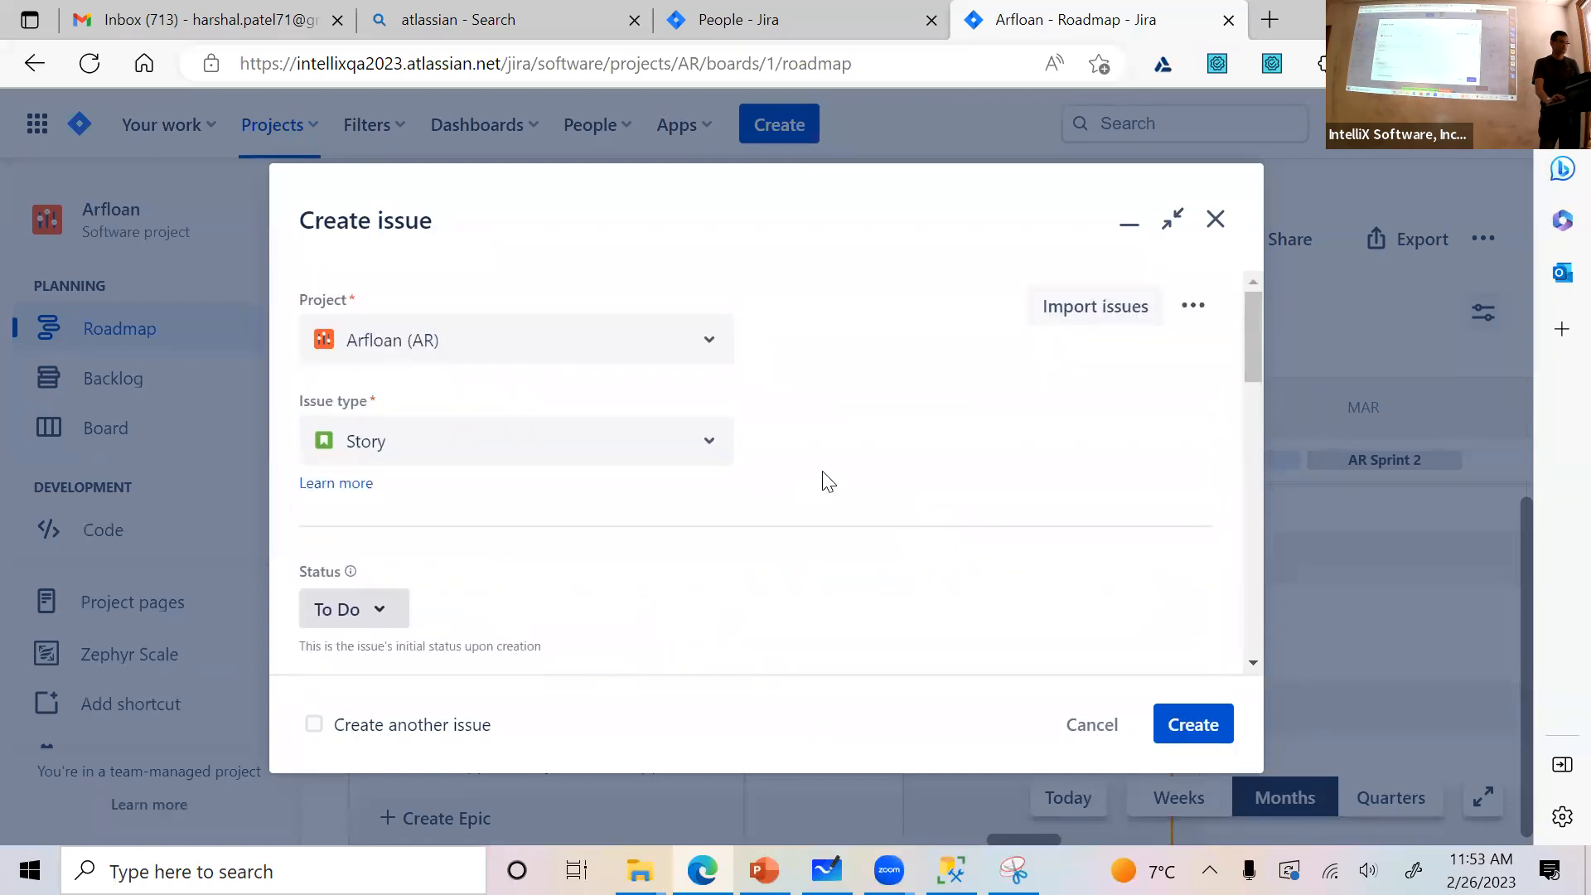
scroll(829, 481, "down", 3)
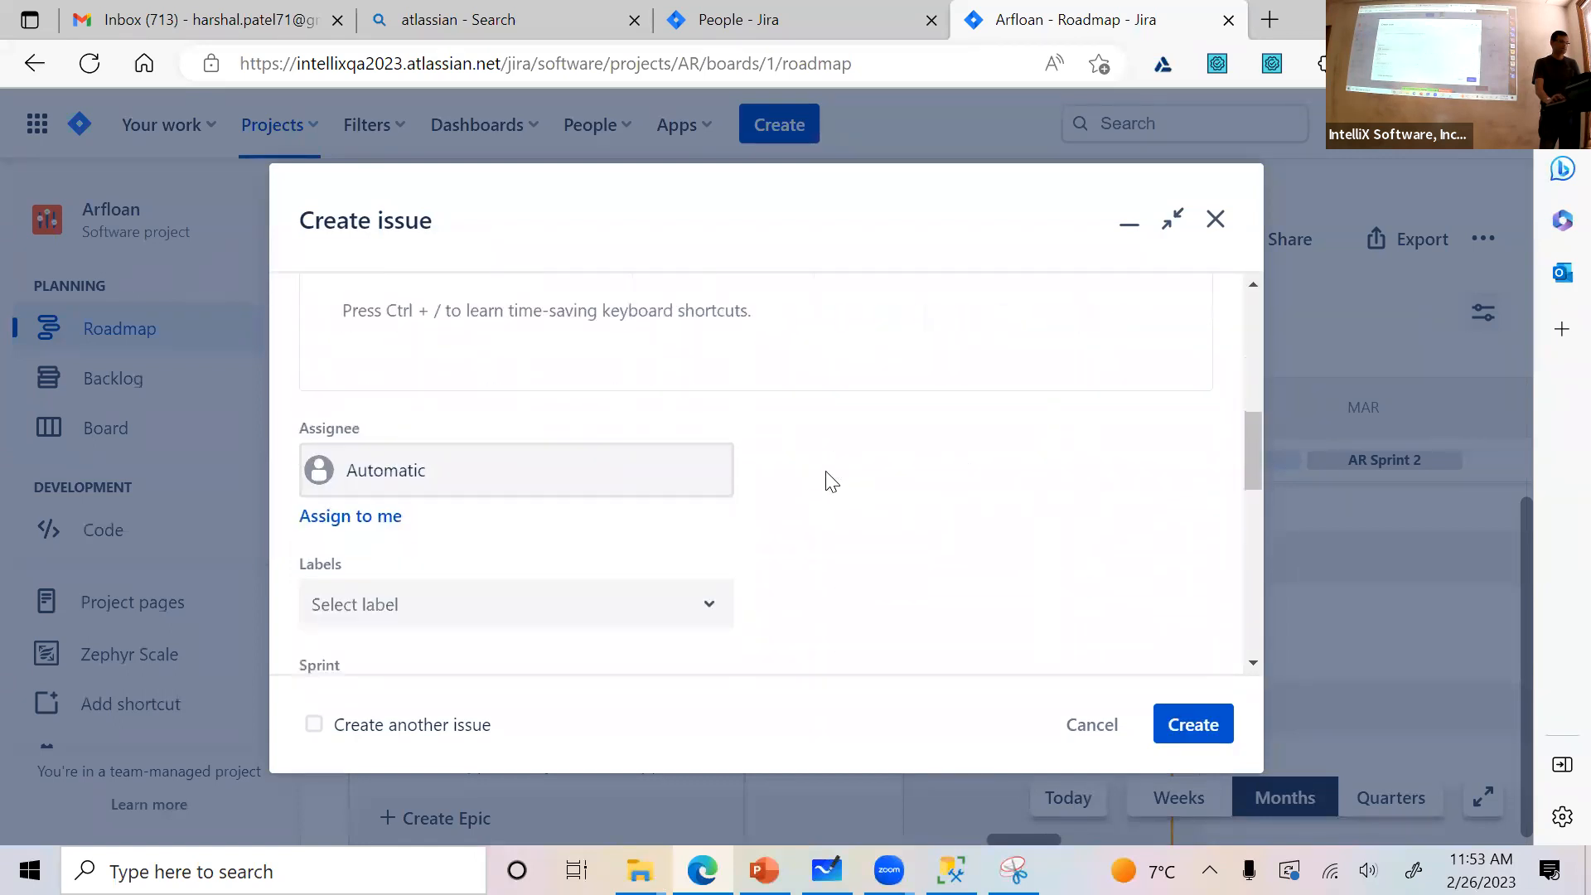
scroll(829, 480, "down", 5)
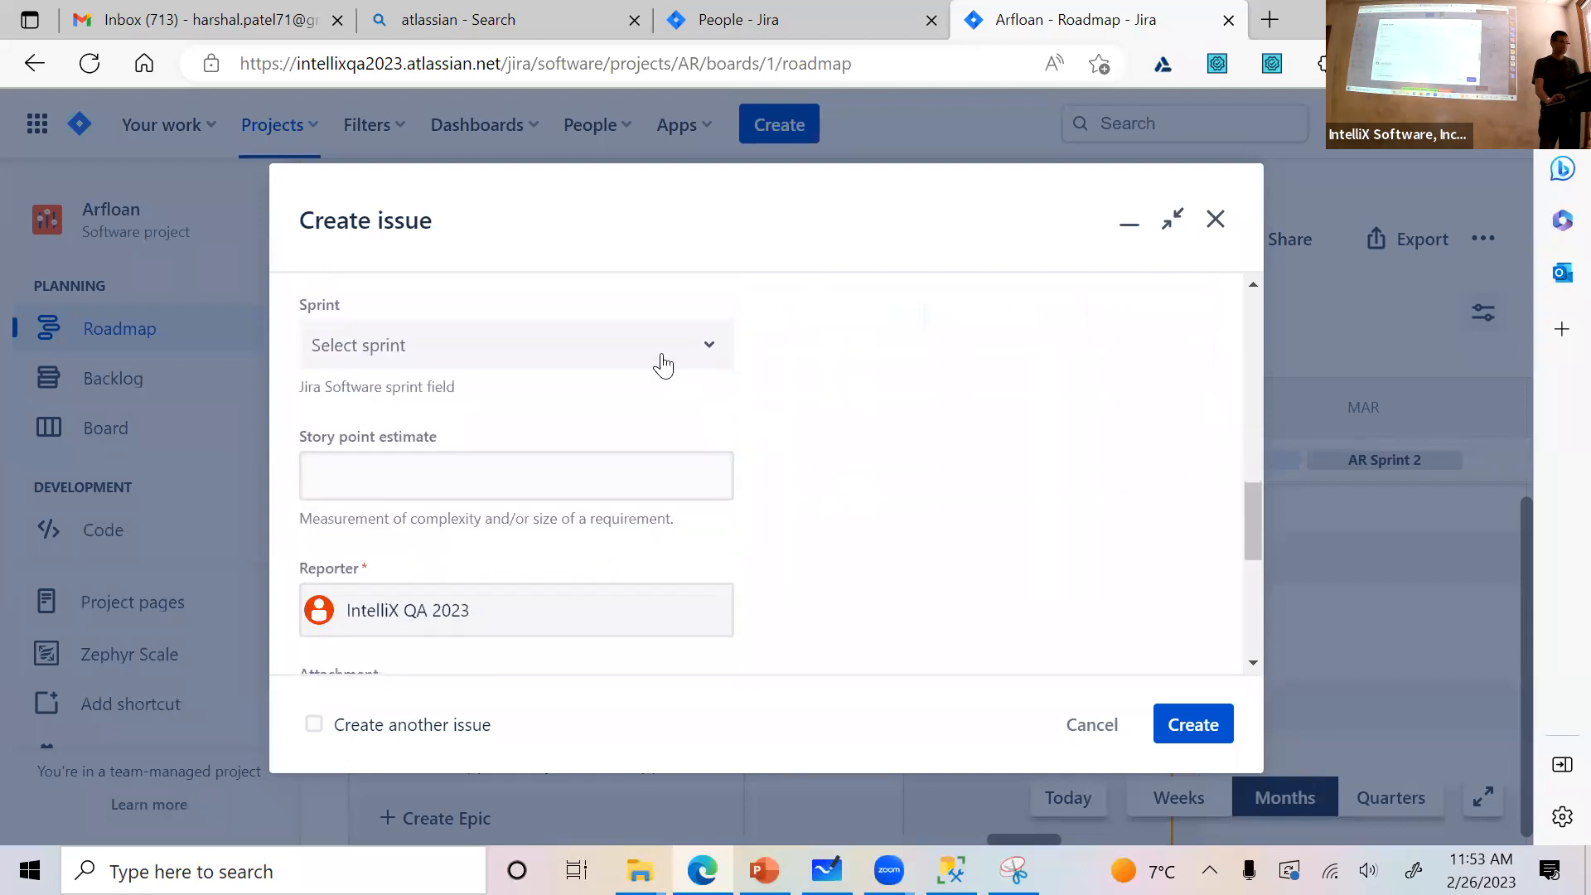
scroll(843, 479, "down", 6)
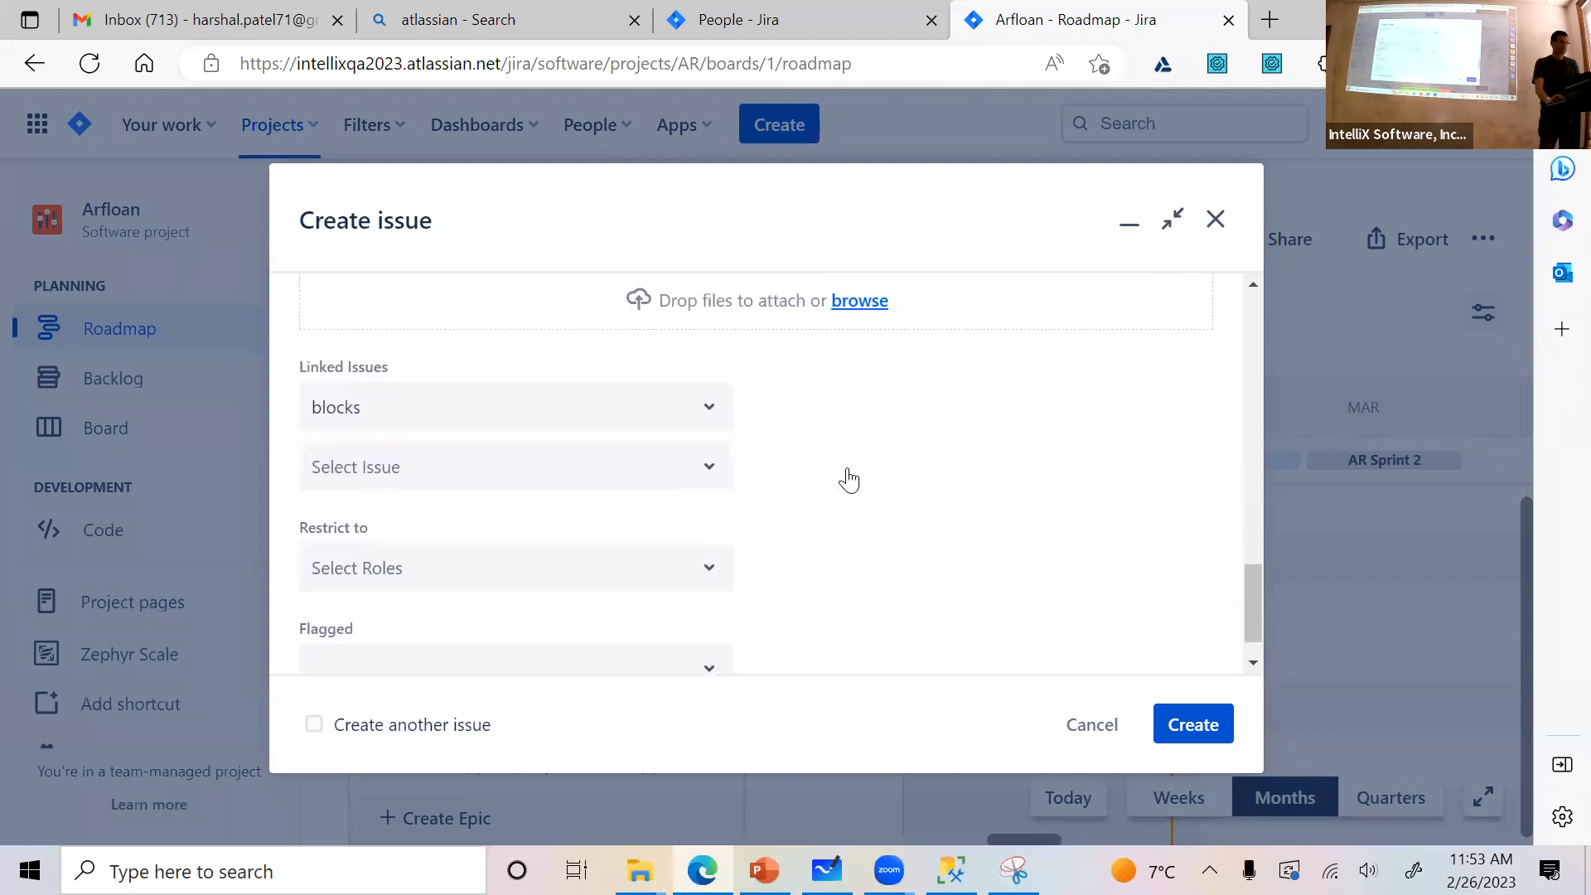
left_click(1216, 219)
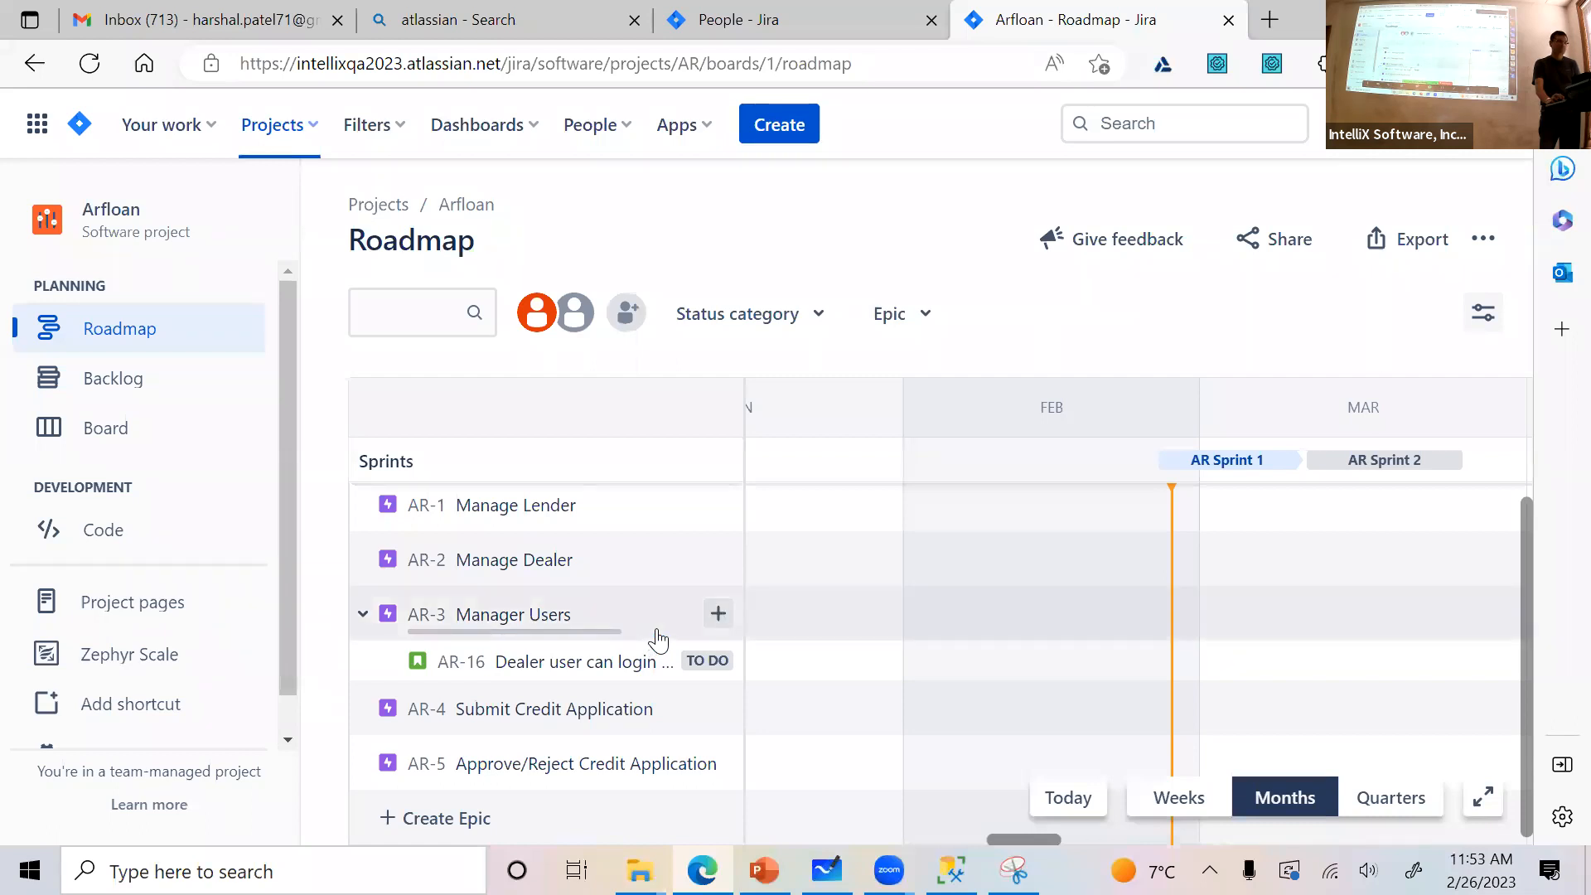
left_click(924, 317)
left_click(1006, 318)
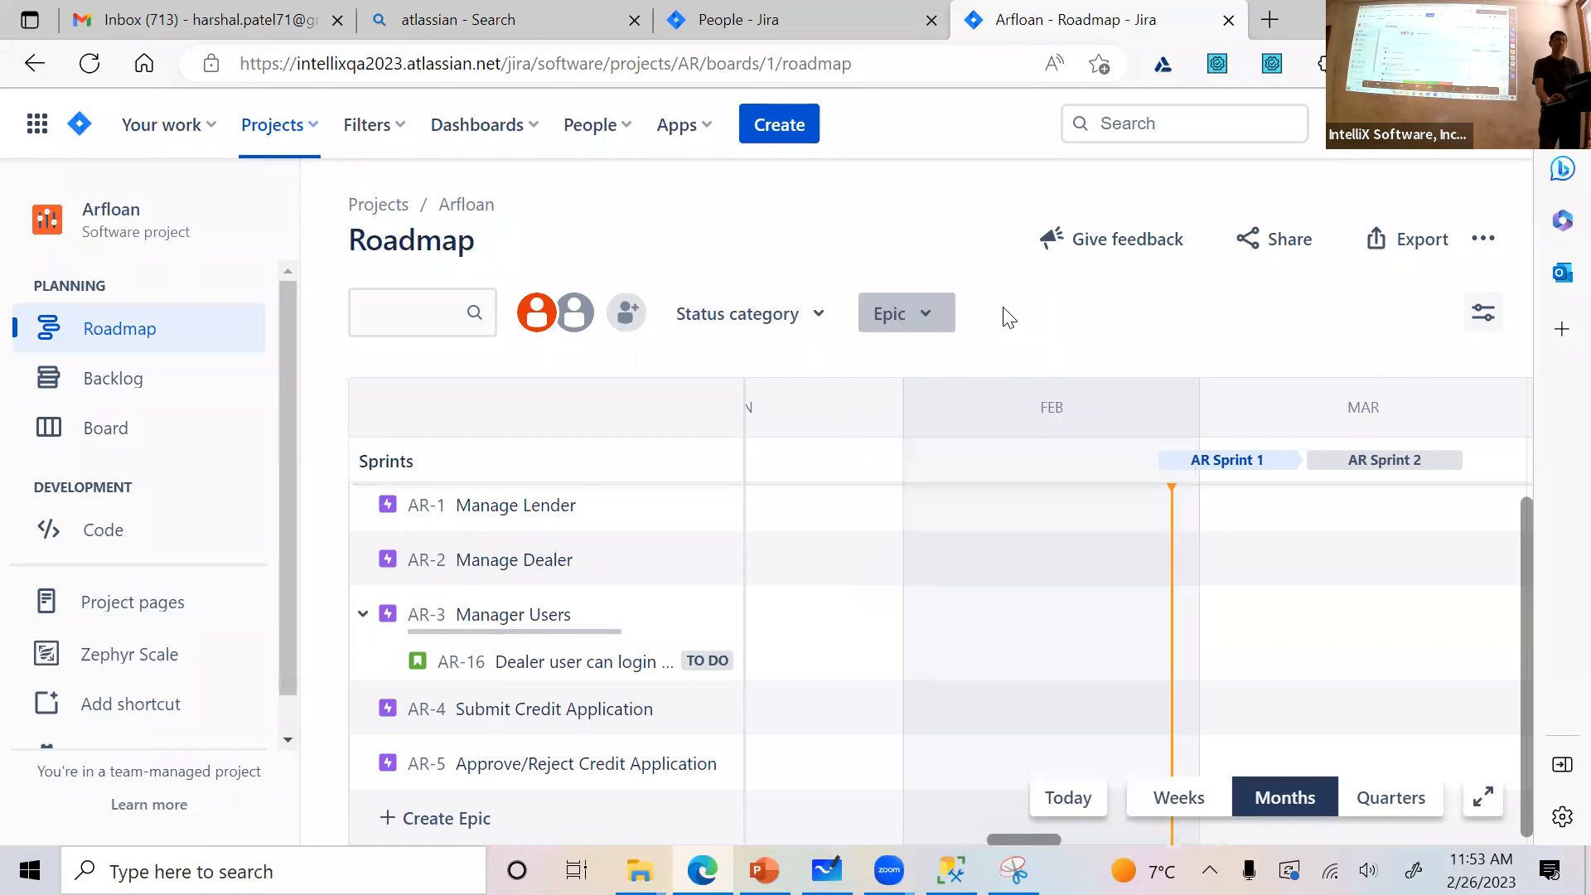